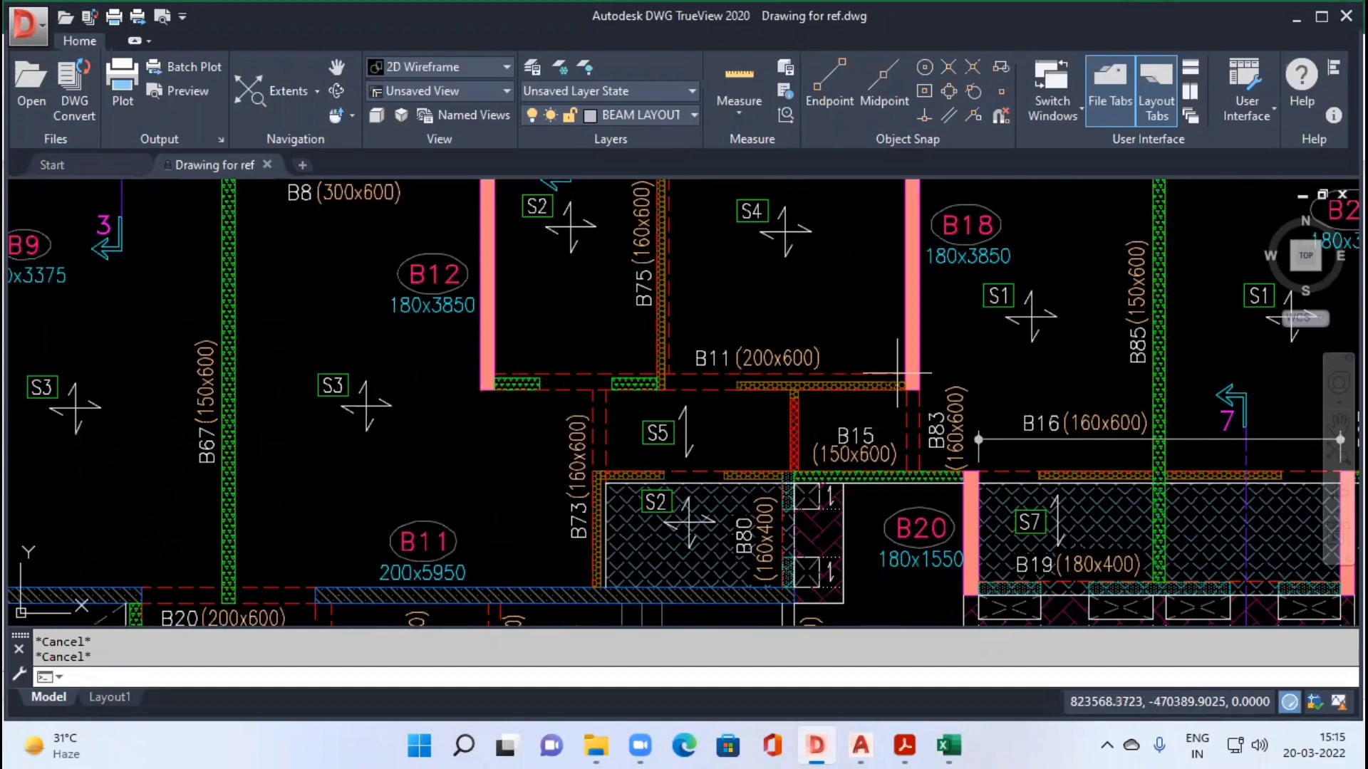
# Step: Examine the beam layout around beam B11 (200x600), between walls B12 and B18
pyautogui.moveTo(752, 338)
pyautogui.mouseDown()
pyautogui.moveTo(734, 360)
pyautogui.moveTo(724, 440)
pyautogui.mouseUp()
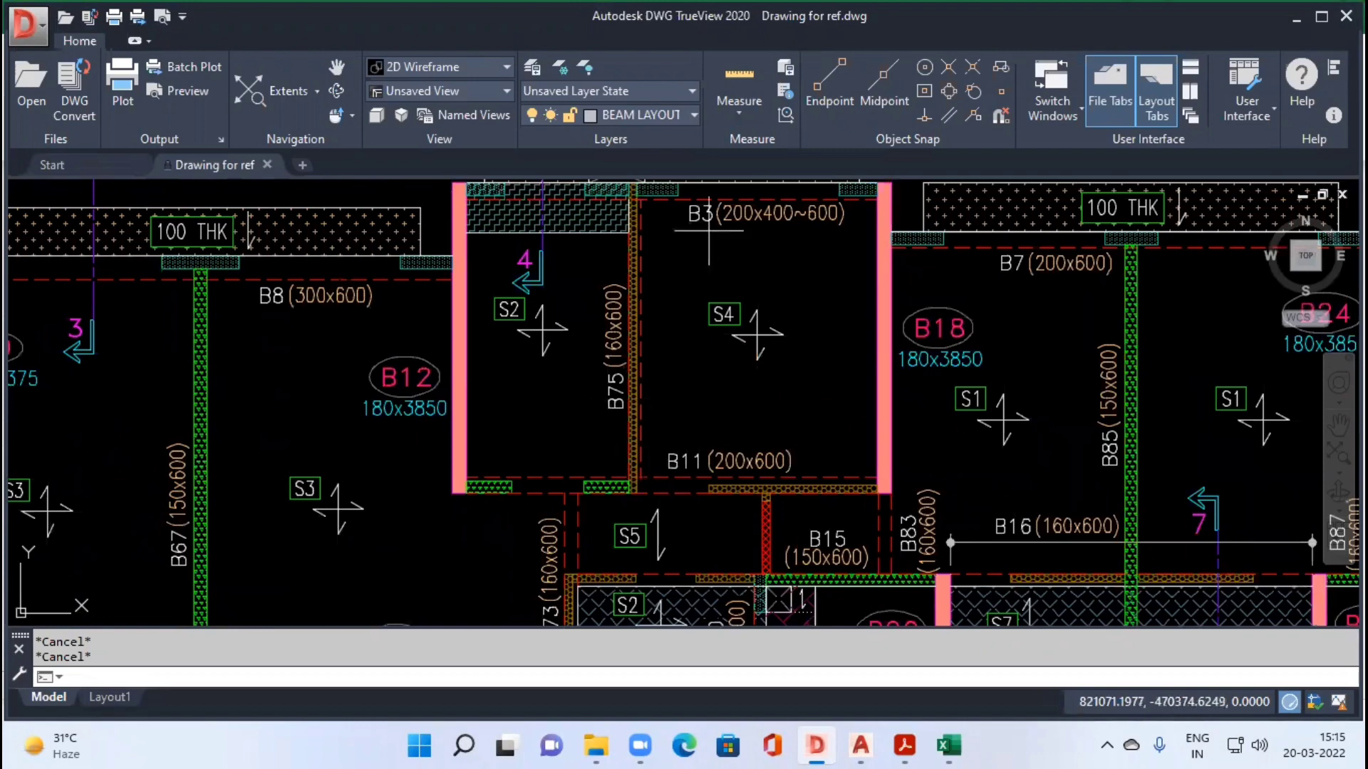
pyautogui.scroll(-6, 708, 212)
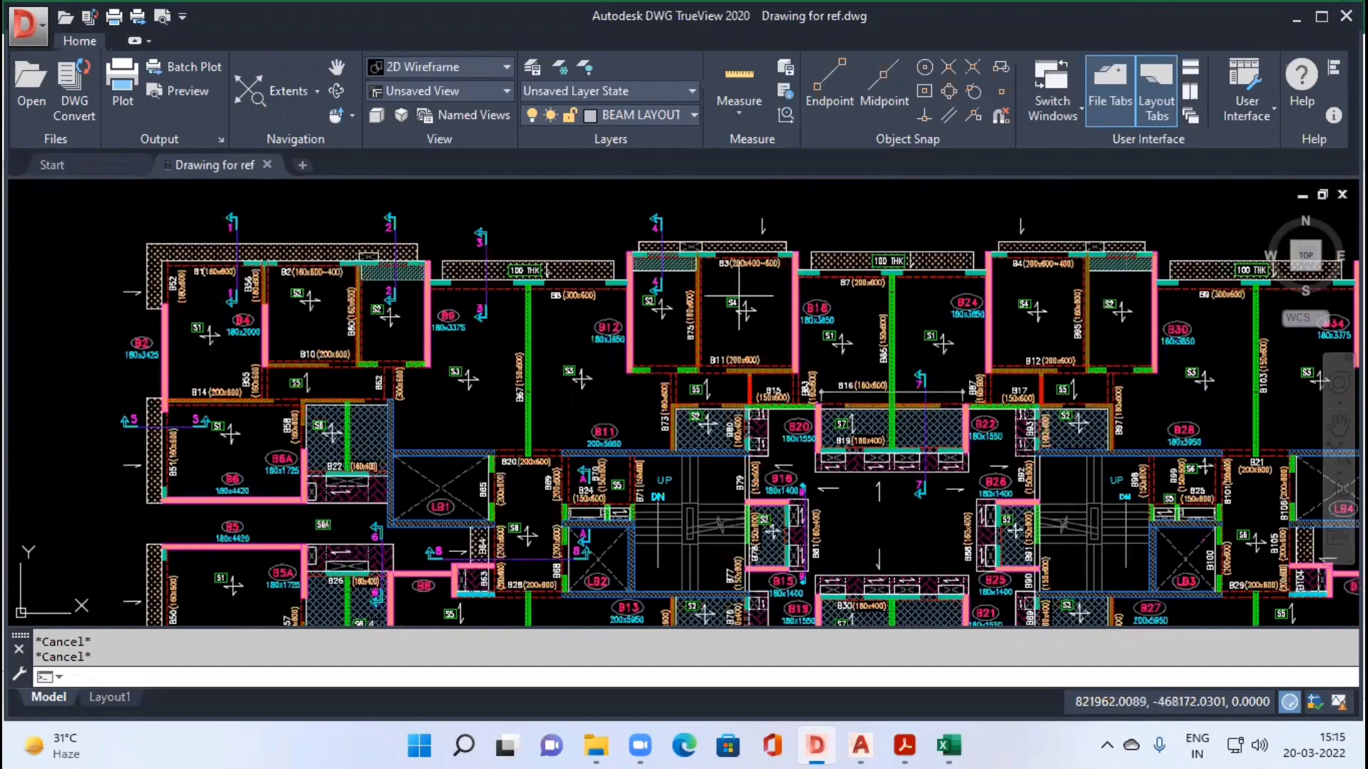
pyautogui.scroll(6, 165, 273)
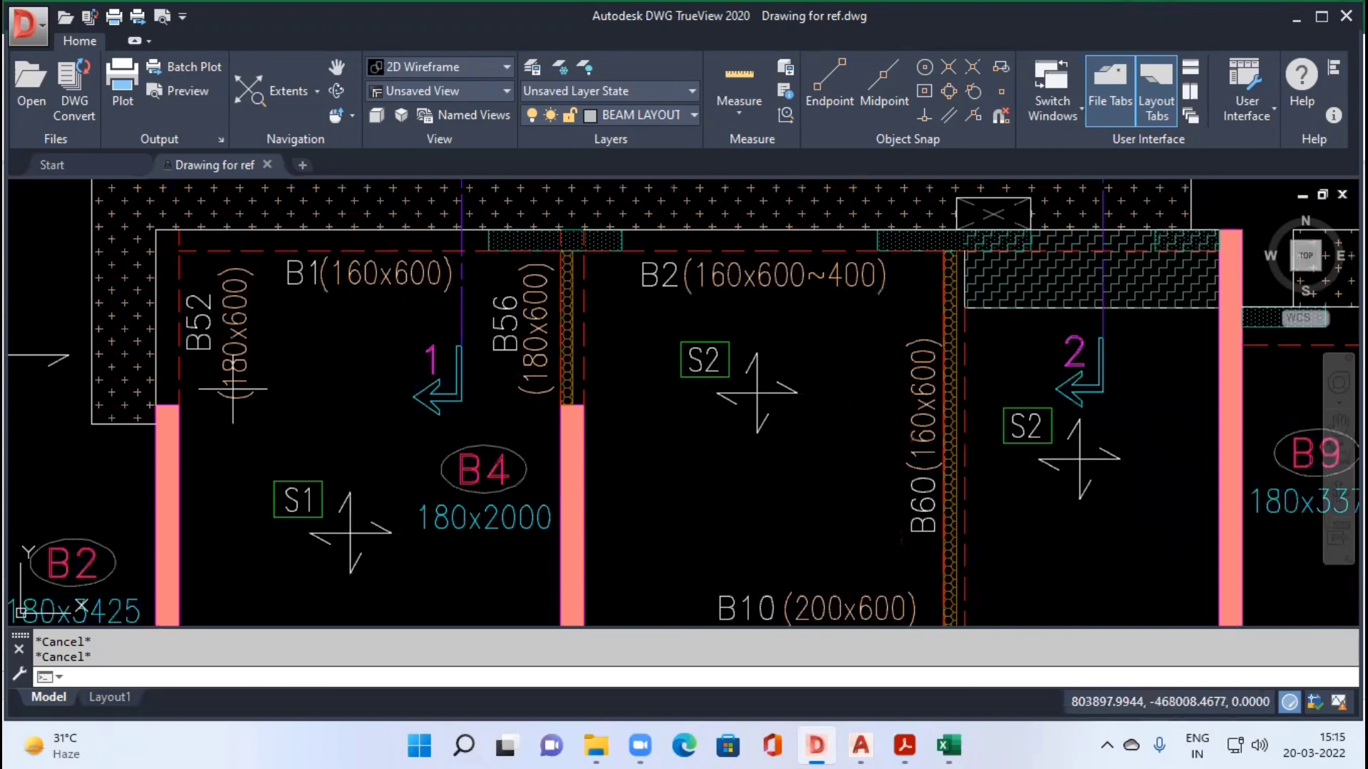
pyautogui.moveTo(1069, 492); pyautogui.dragTo(541, 475)
pyautogui.scroll(-4, 652, 423)
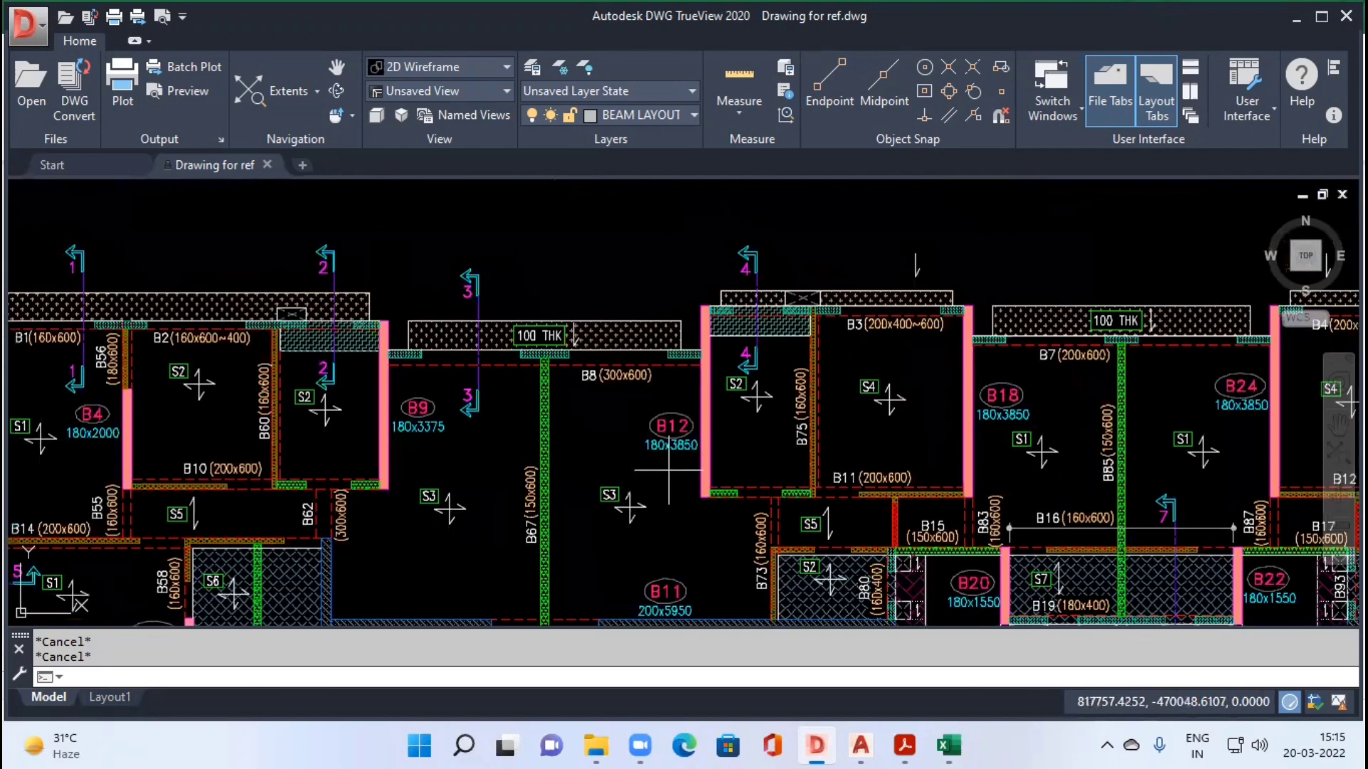
pyautogui.moveTo(823, 485); pyautogui.dragTo(728, 477)
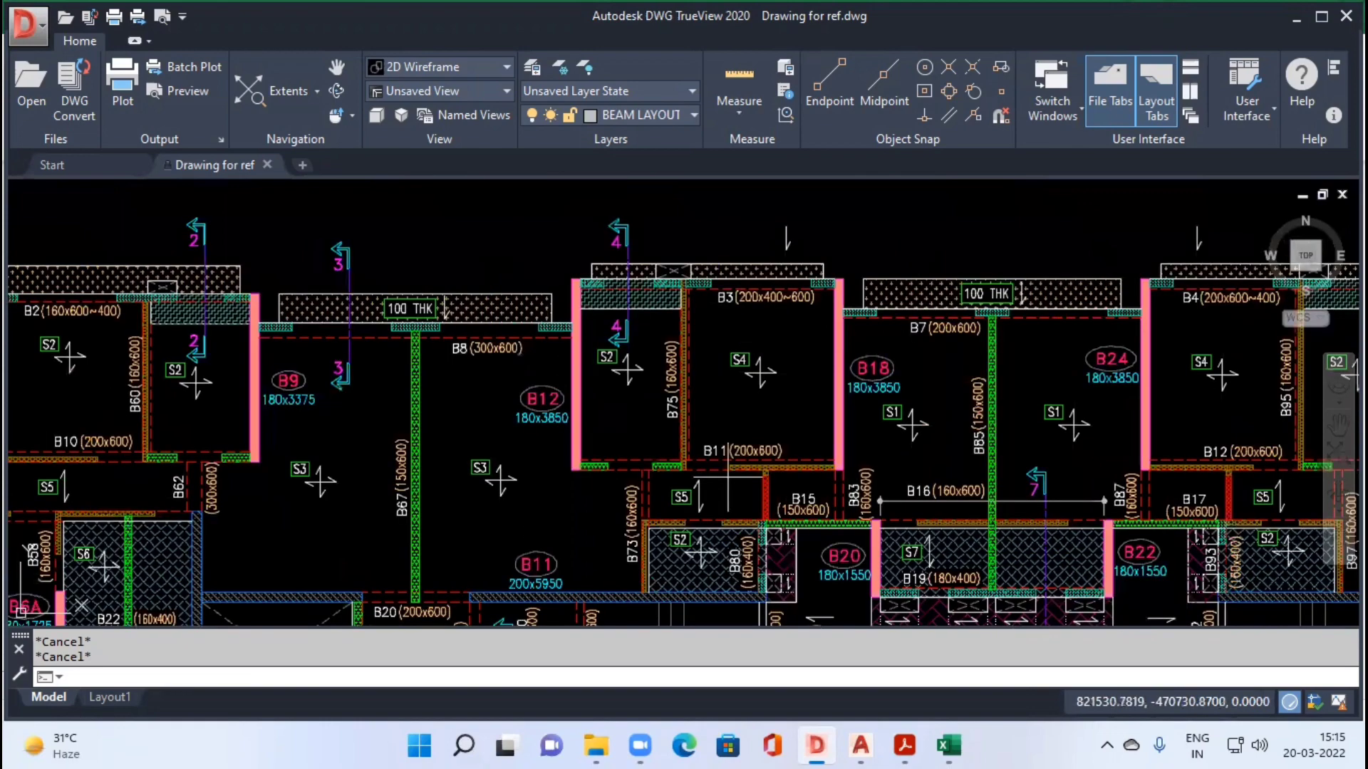
pyautogui.scroll(2, 724, 473)
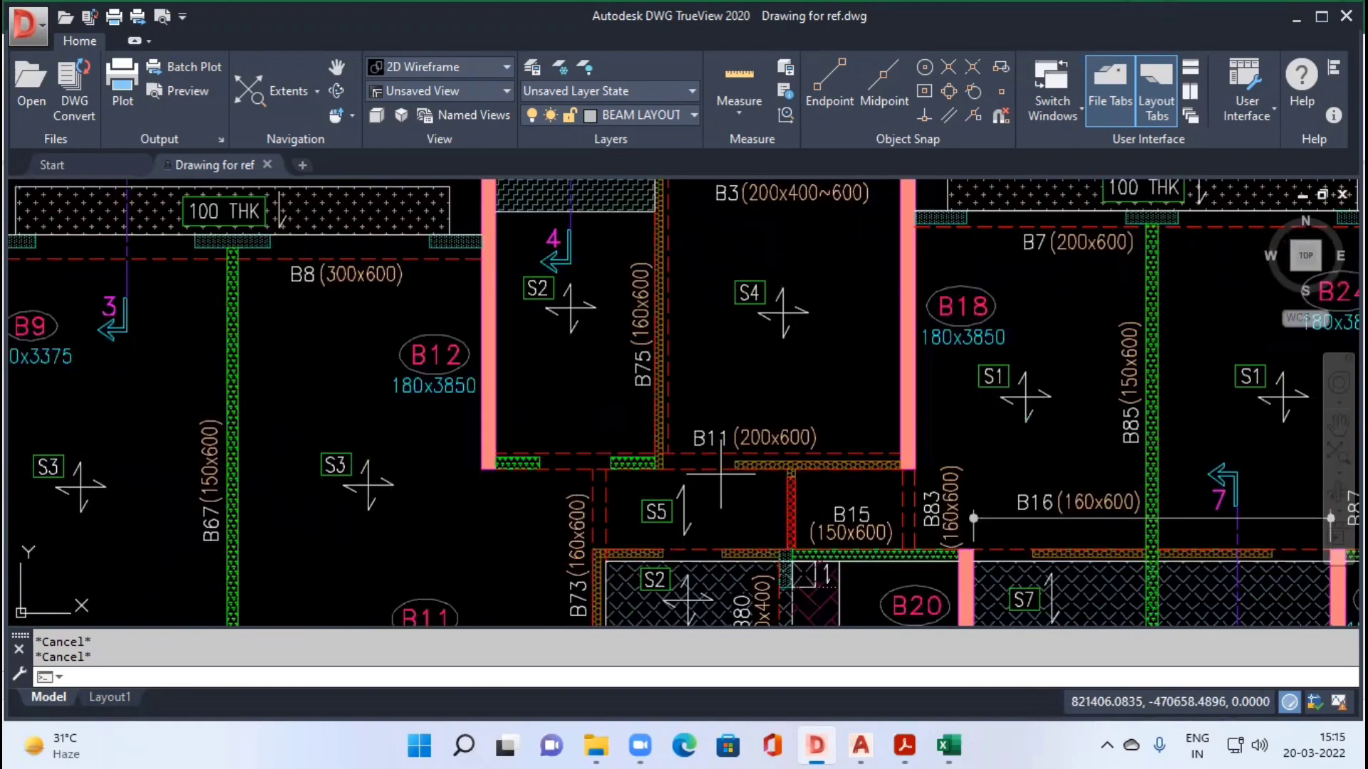
# Step: Measure the length and width of beam B11 (200x600) and its surroundings with Quick measure
pyautogui.click(737, 114)
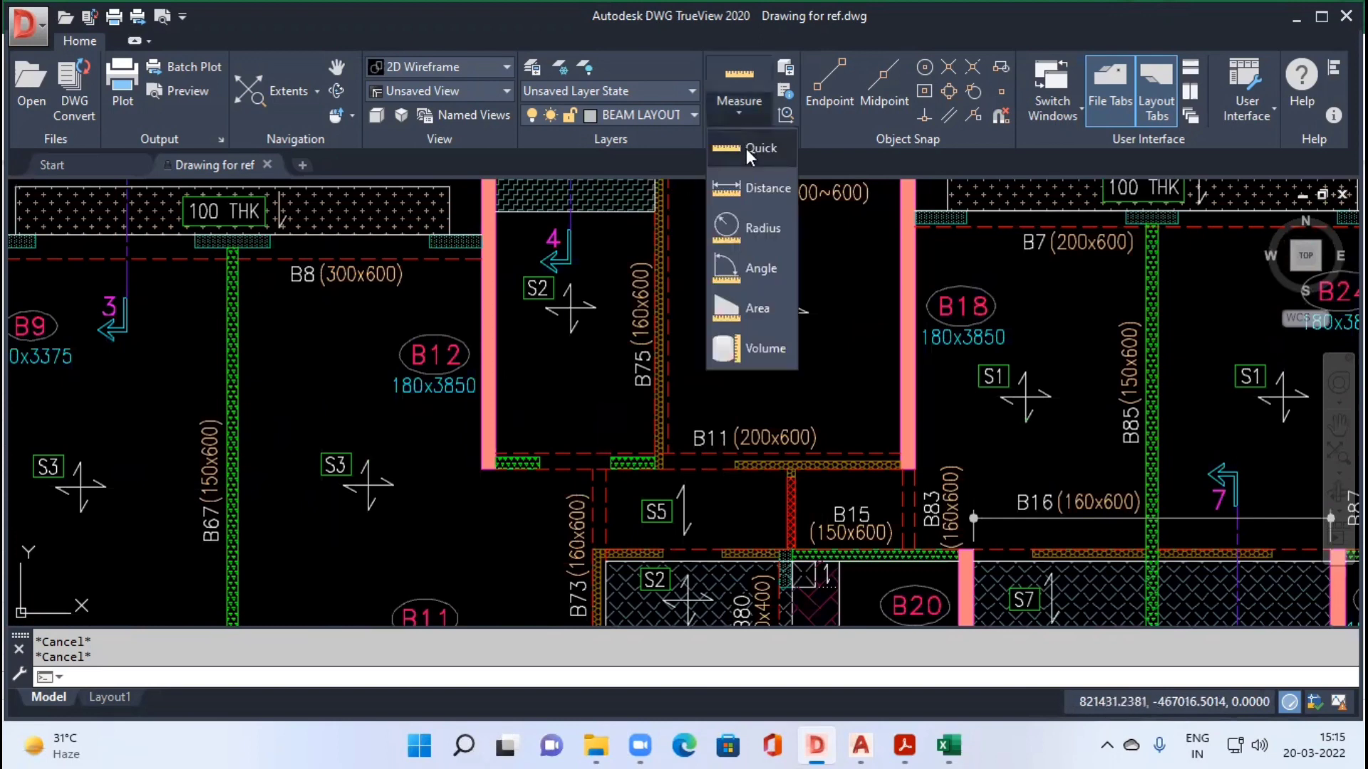
pyautogui.click(746, 149)
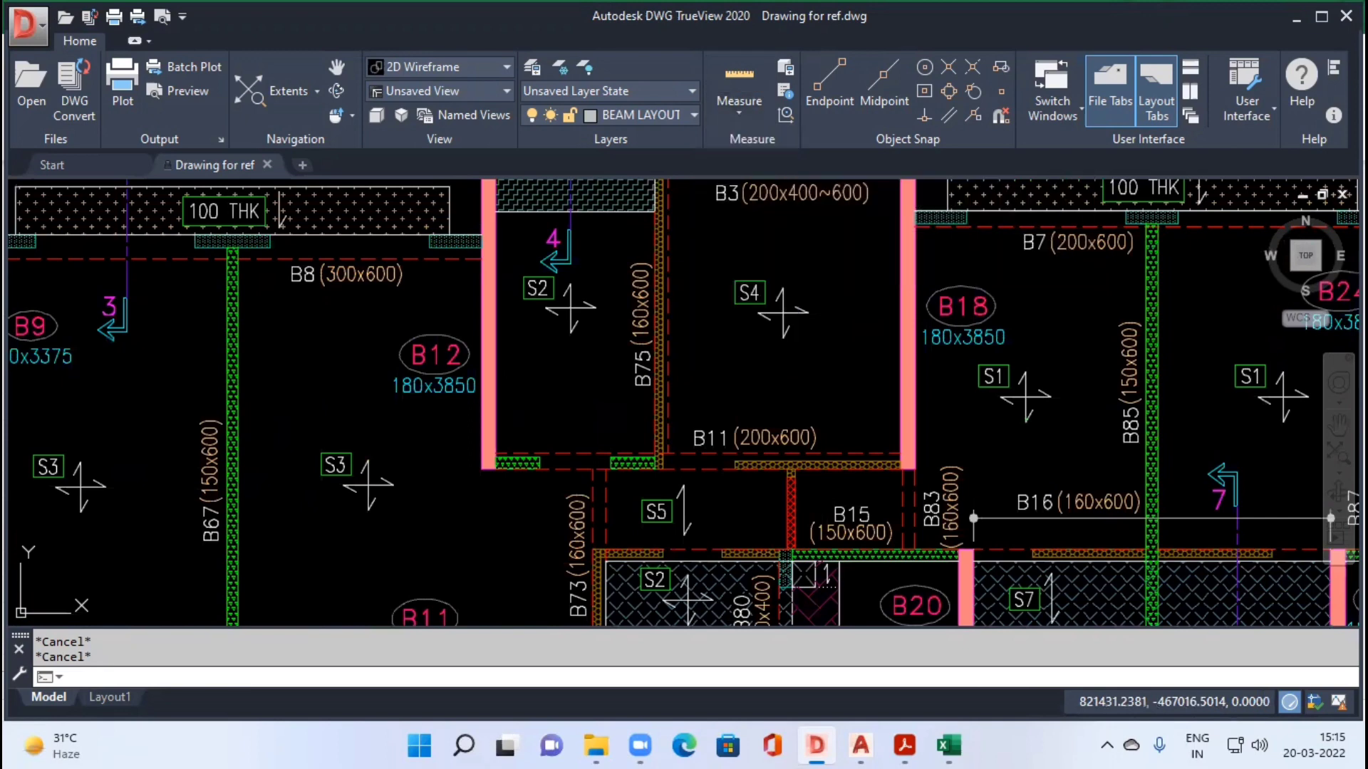
pyautogui.scroll(2, 718, 488)
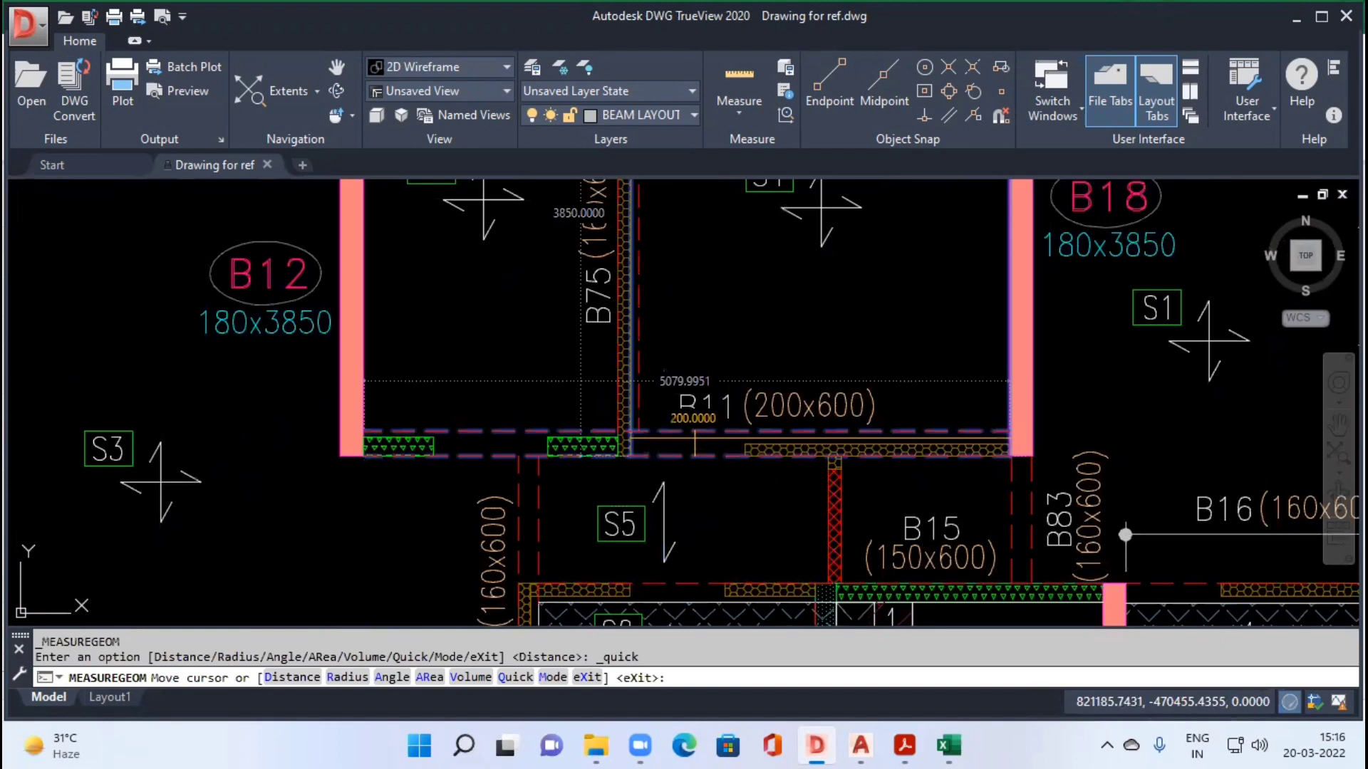
pyautogui.scroll(-2, 694, 438)
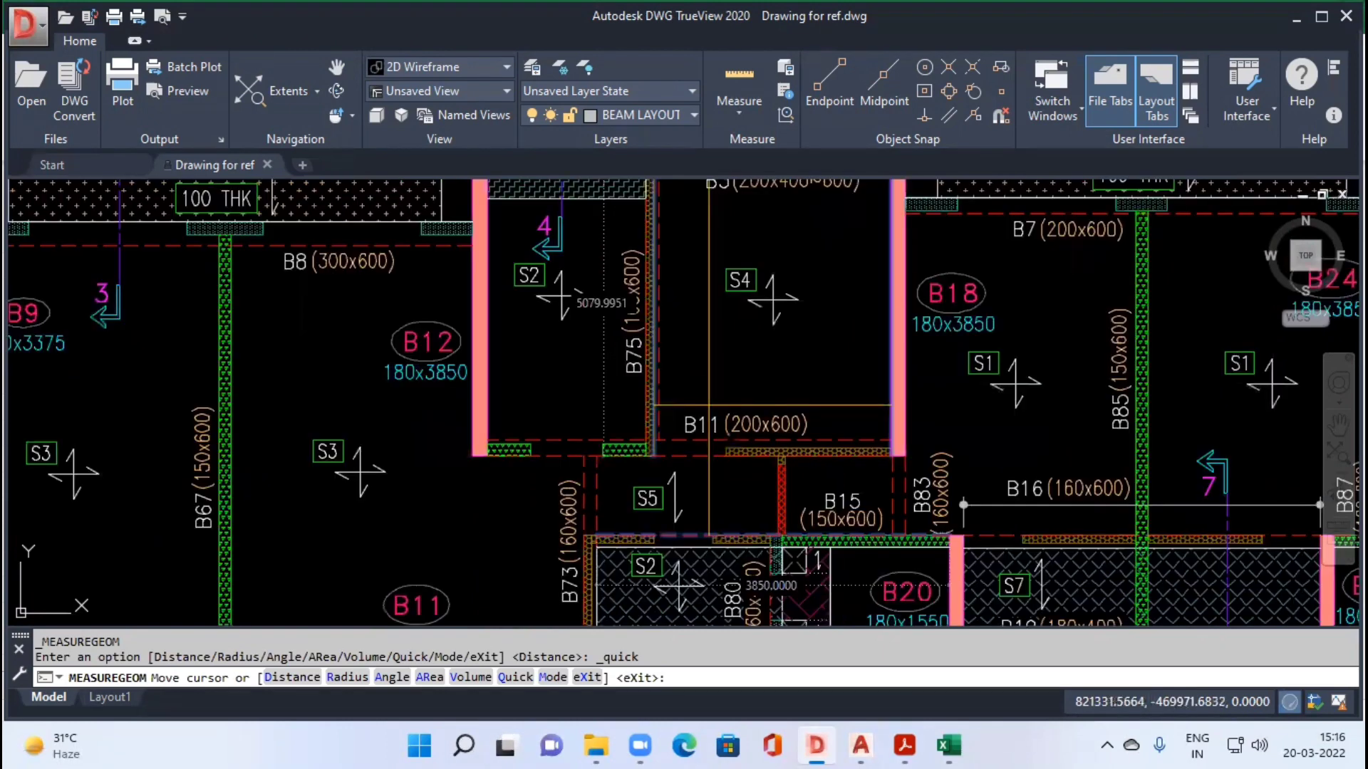
pyautogui.moveTo(790, 397); pyautogui.dragTo(793, 473)
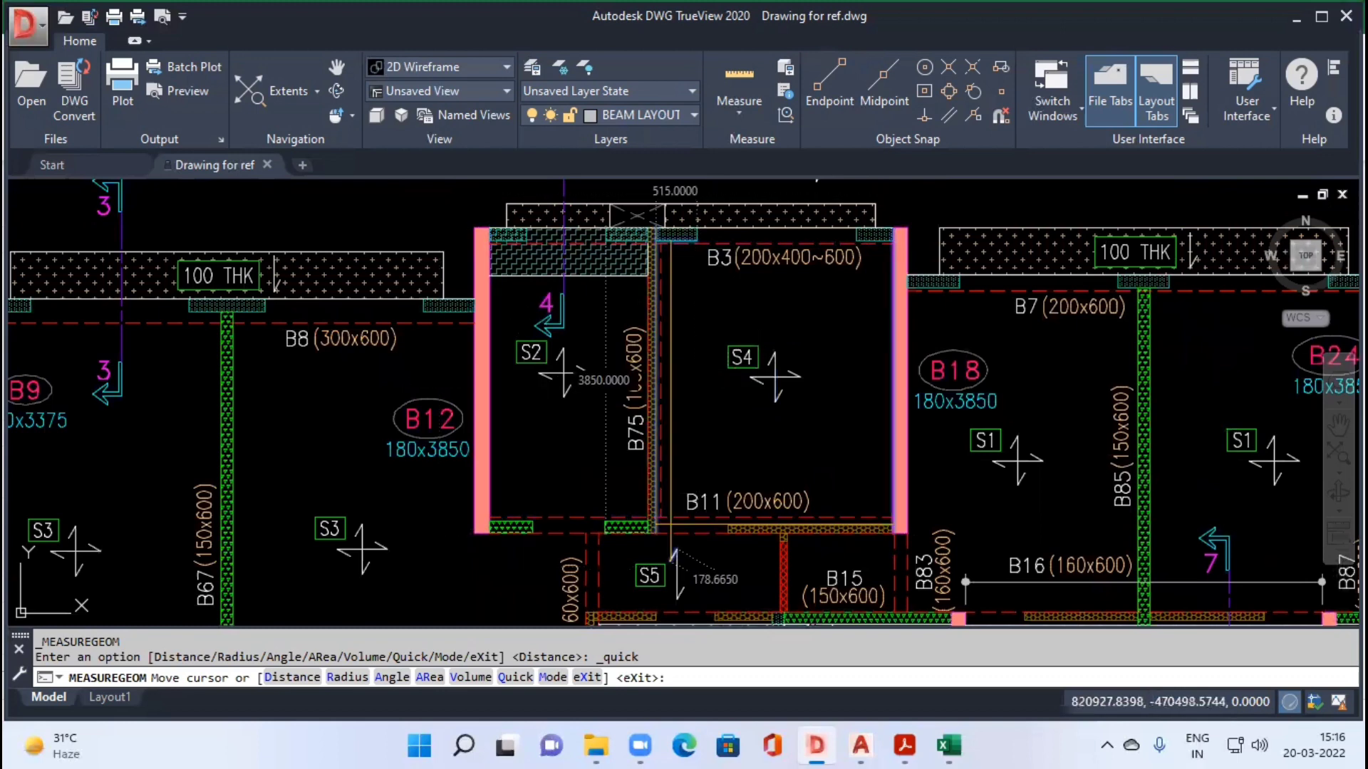
pyautogui.moveTo(670, 525); pyautogui.dragTo(671, 271)
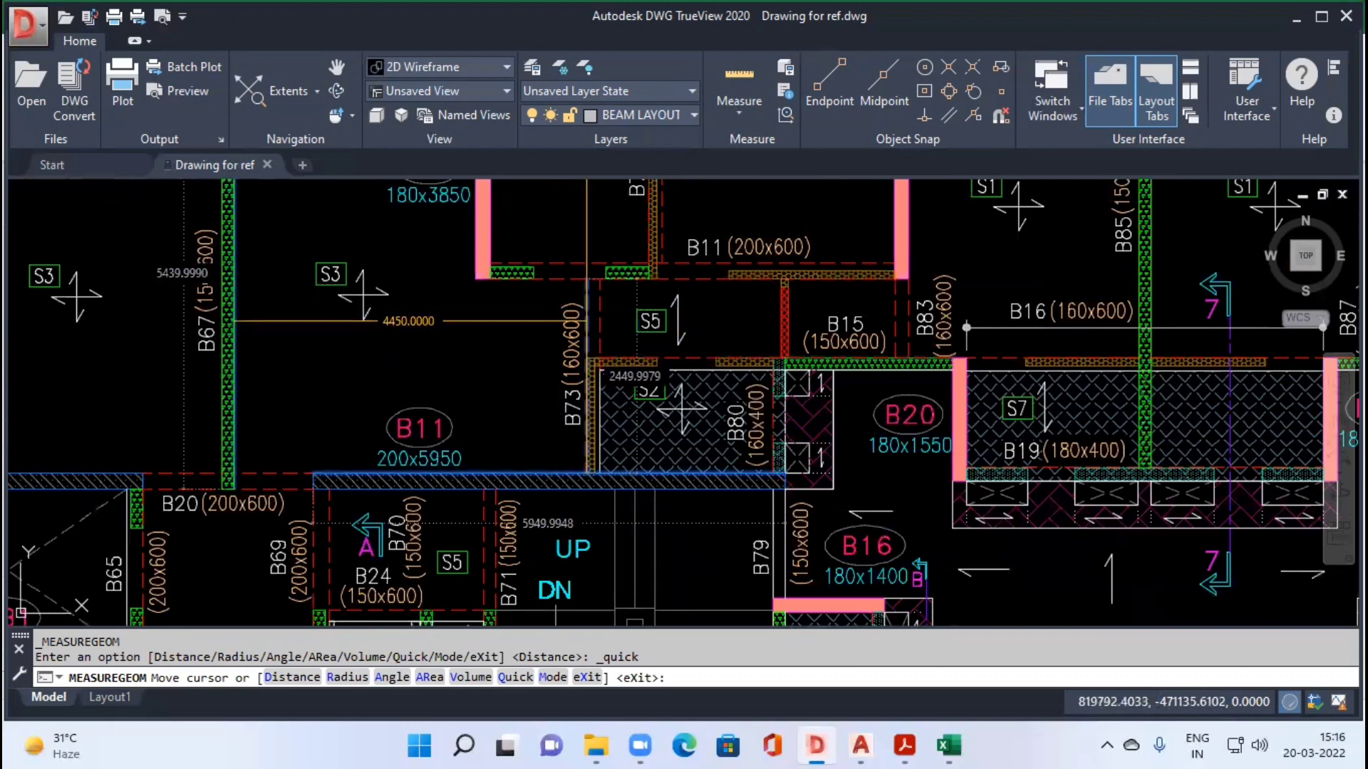
pyautogui.moveTo(681, 324); pyautogui.dragTo(637, 417)
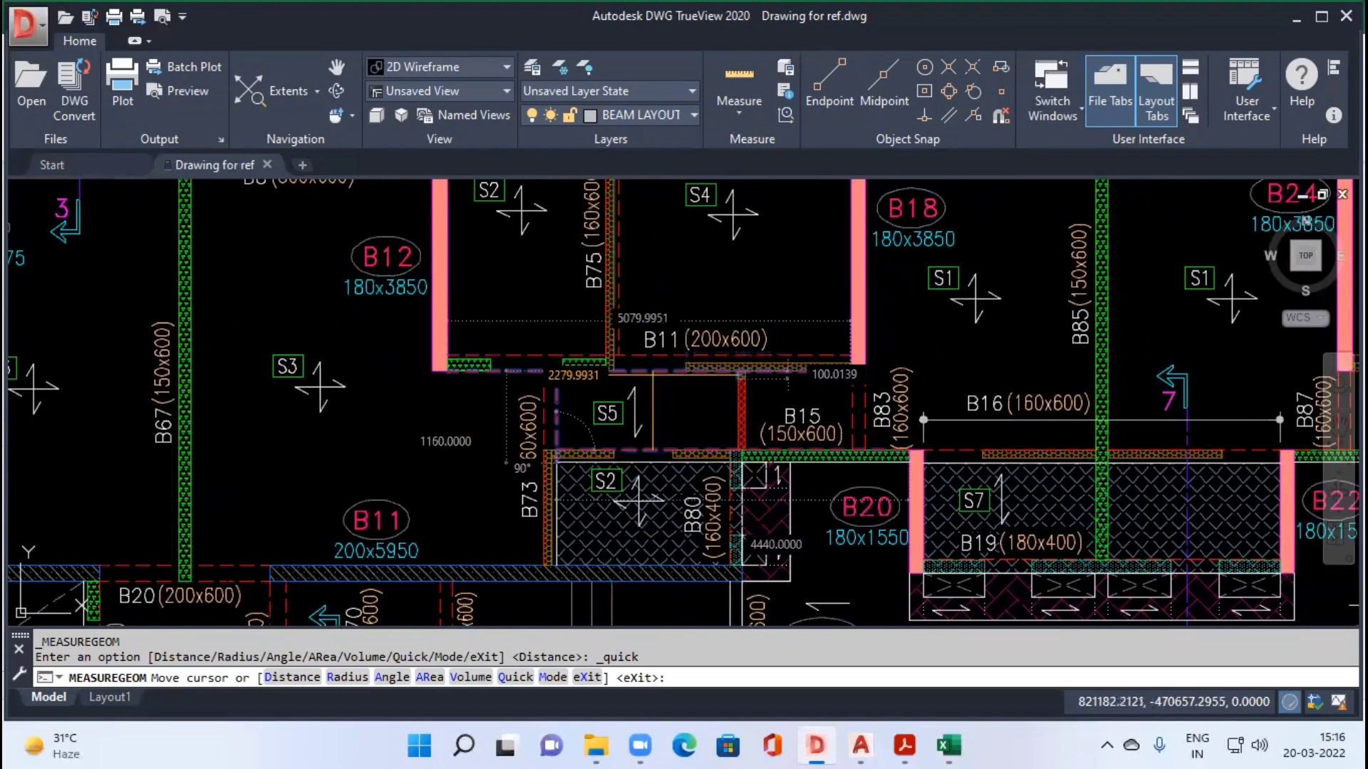
pyautogui.scroll(2, 654, 378)
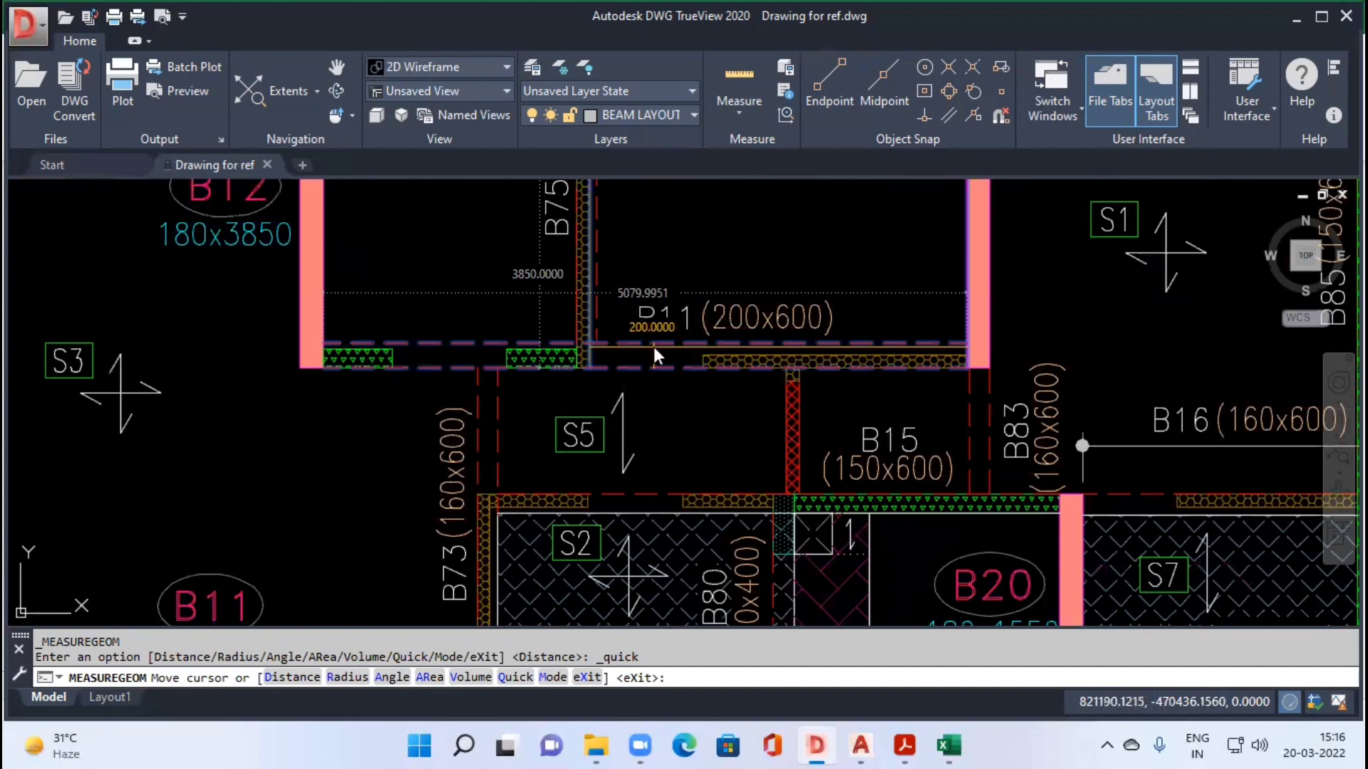
# Step: Switch to the Beam Shuttering format workbook in Excel and enter serial number 1 and description B11 in row 5
pyautogui.hotkey('alt', 'Tab')
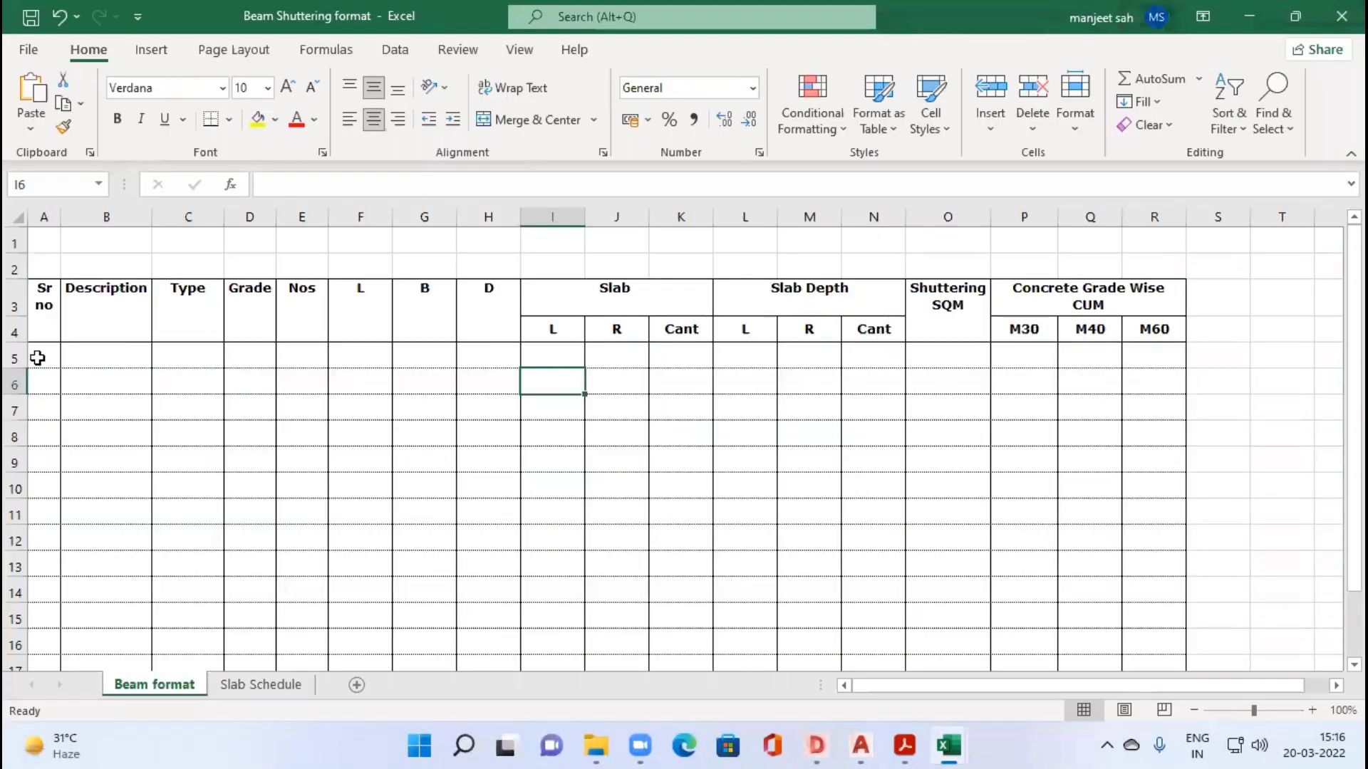
pyautogui.click(37, 357)
pyautogui.press('Tab')
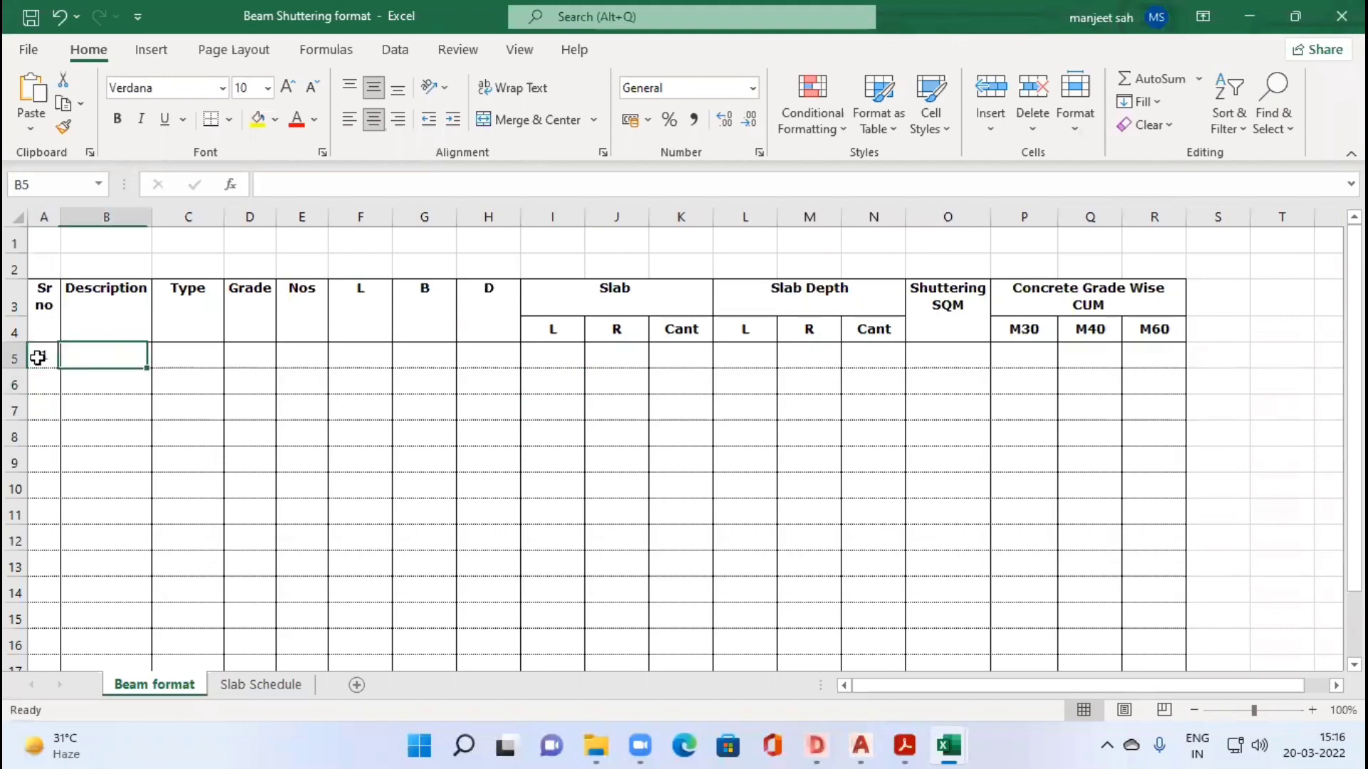
pyautogui.write('B1')
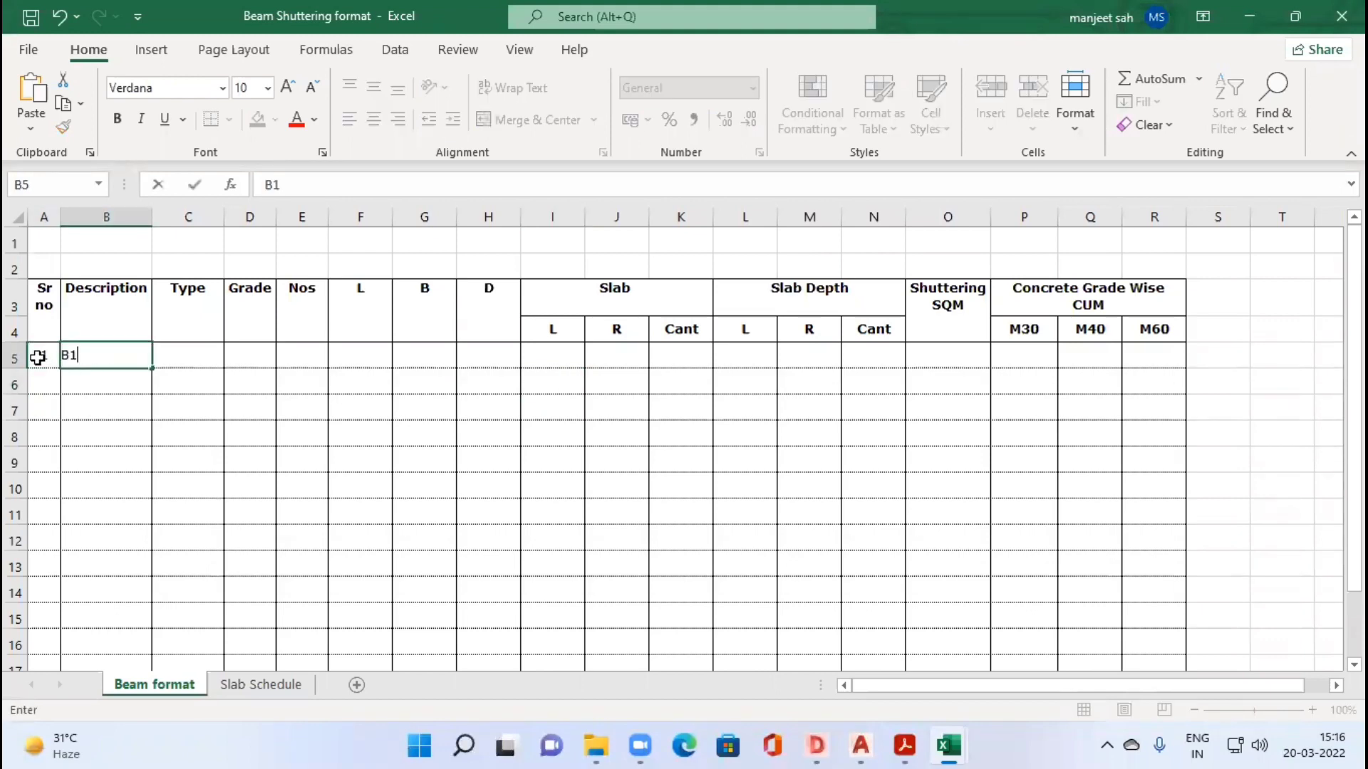
pyautogui.write('1')
pyautogui.press('Tab')
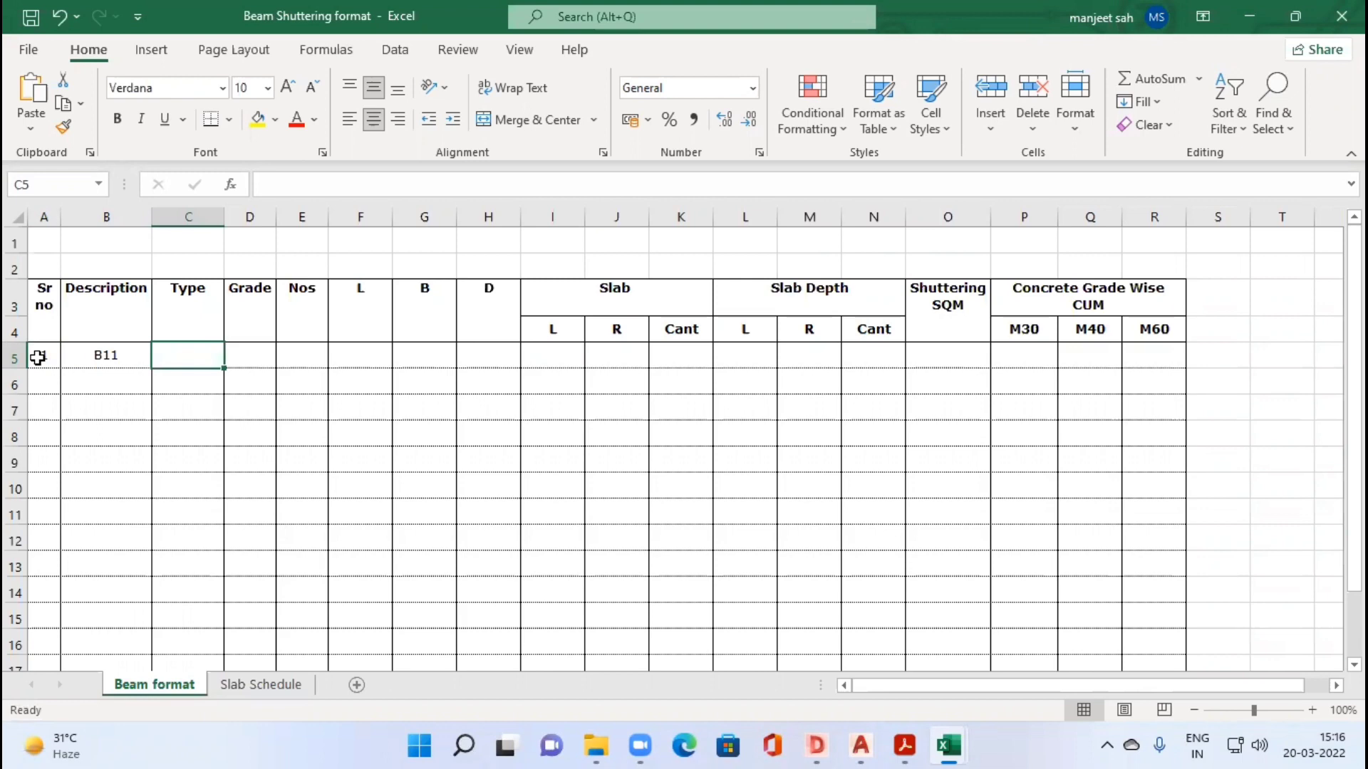
# Step: Leave the type of beam B11 blank and enter grade M30 and quantity 1
pyautogui.press('Tab')
pyautogui.write('M')
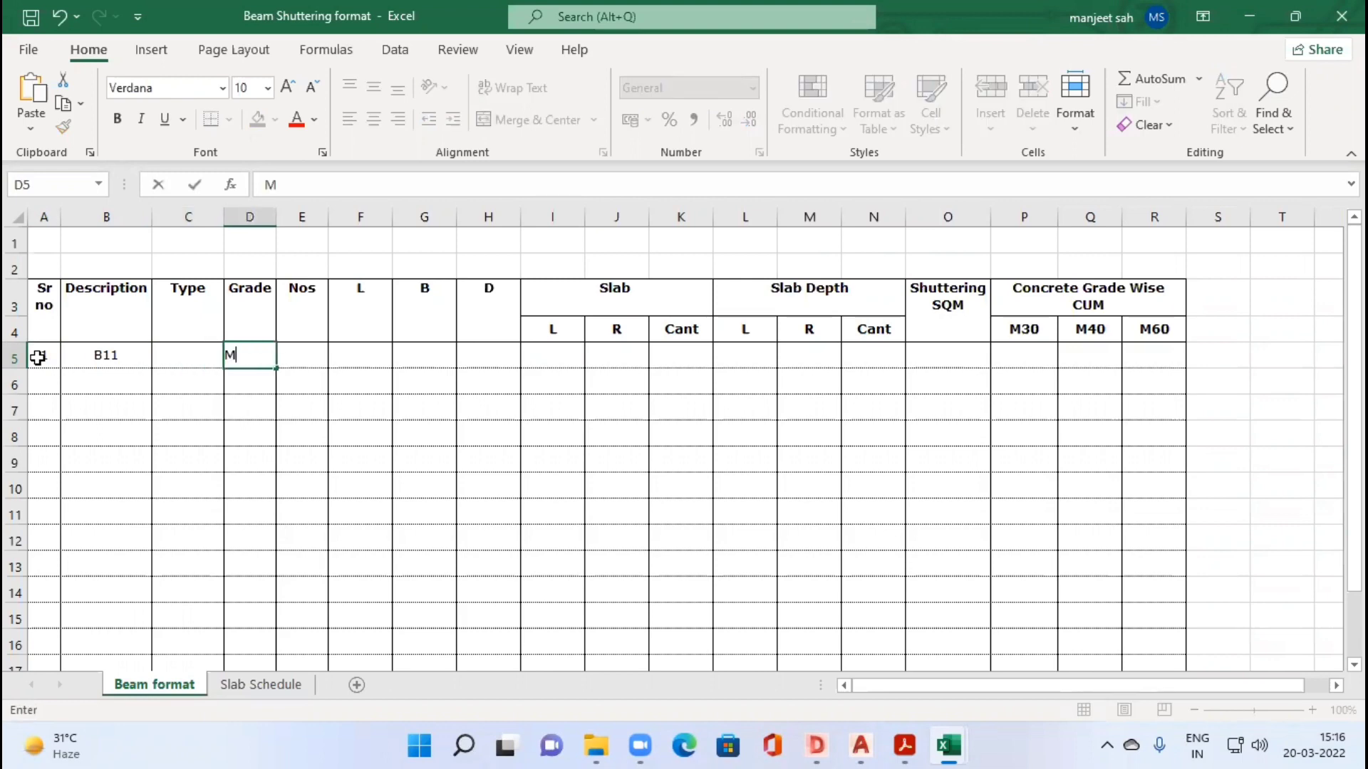
pyautogui.write('30')
pyautogui.press('Tab')
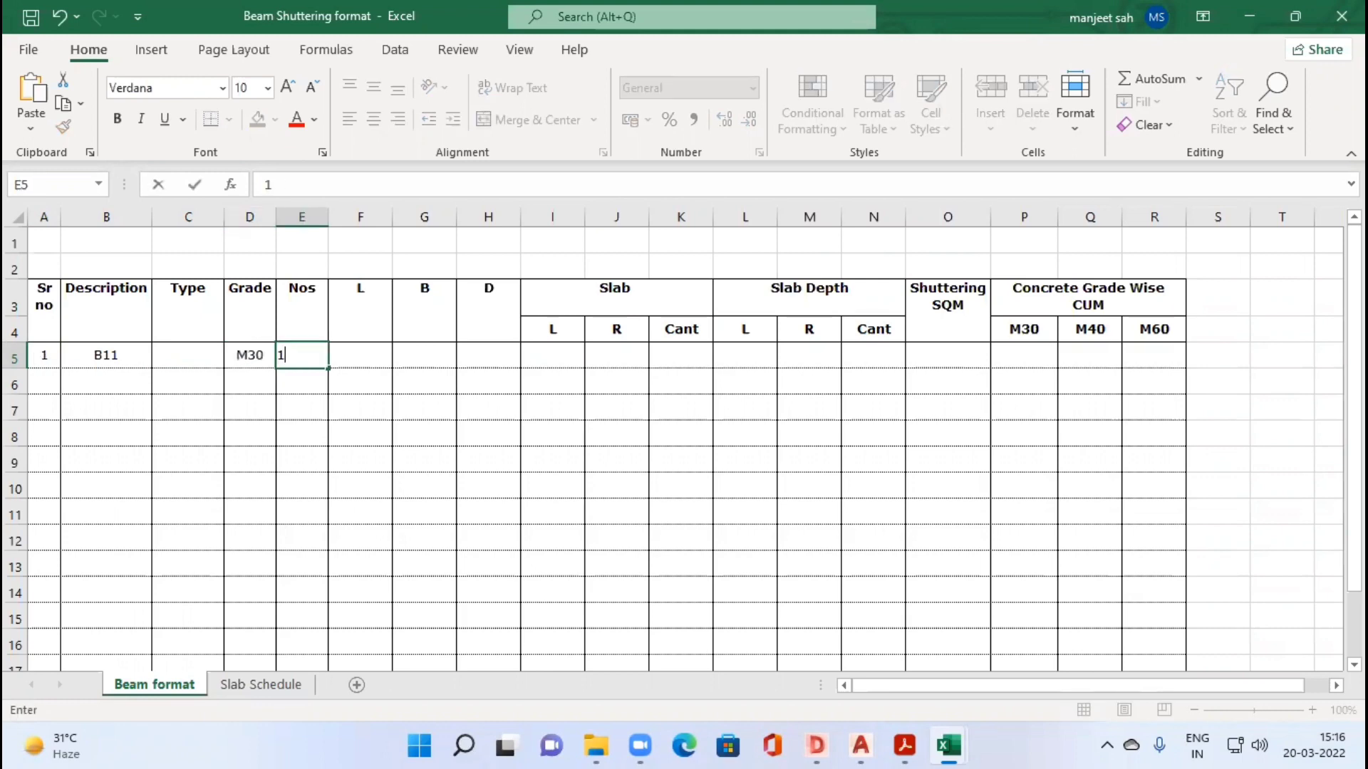
# Step: Recheck beam B11's length in the DWG TrueView drawing, and enter 5.08 as its L value in the Excel row
pyautogui.hotkey('alt', 'Tab')
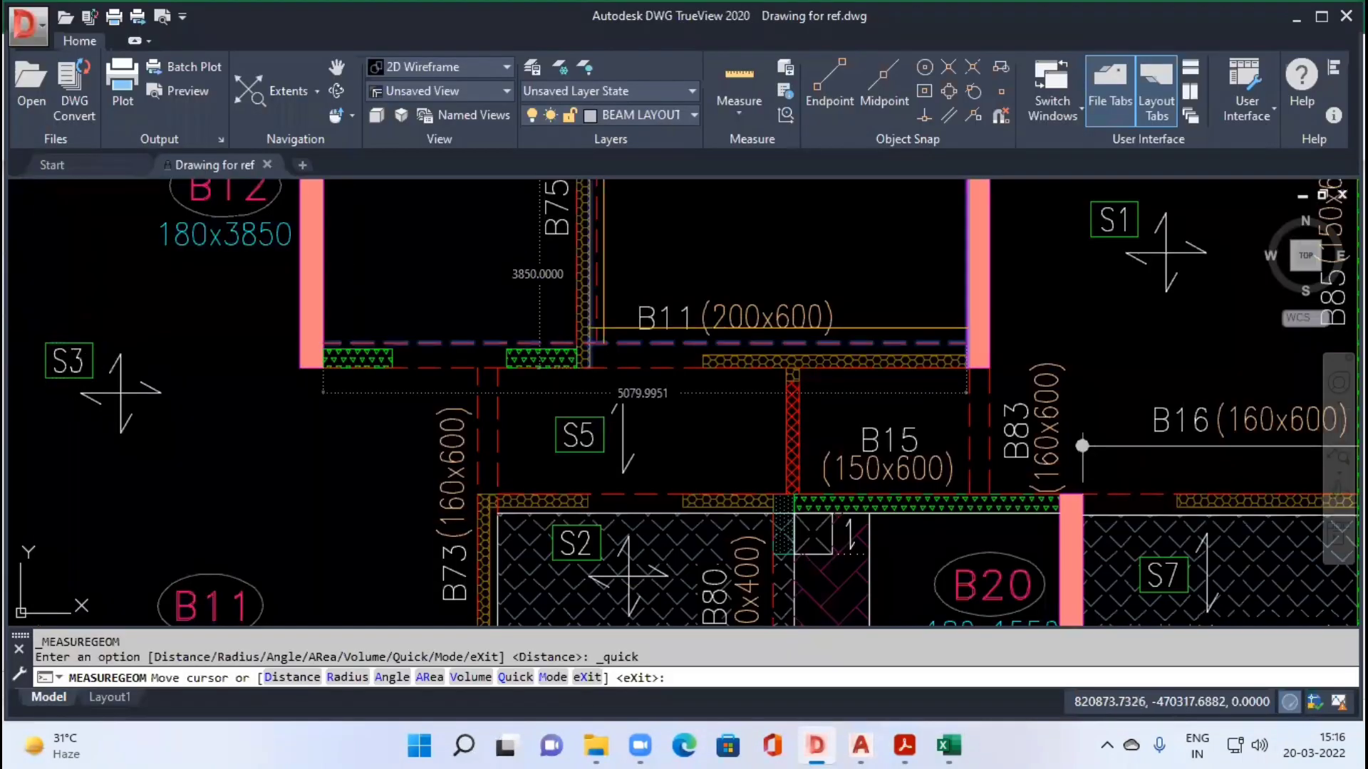
pyautogui.hotkey('alt', 'Tab')
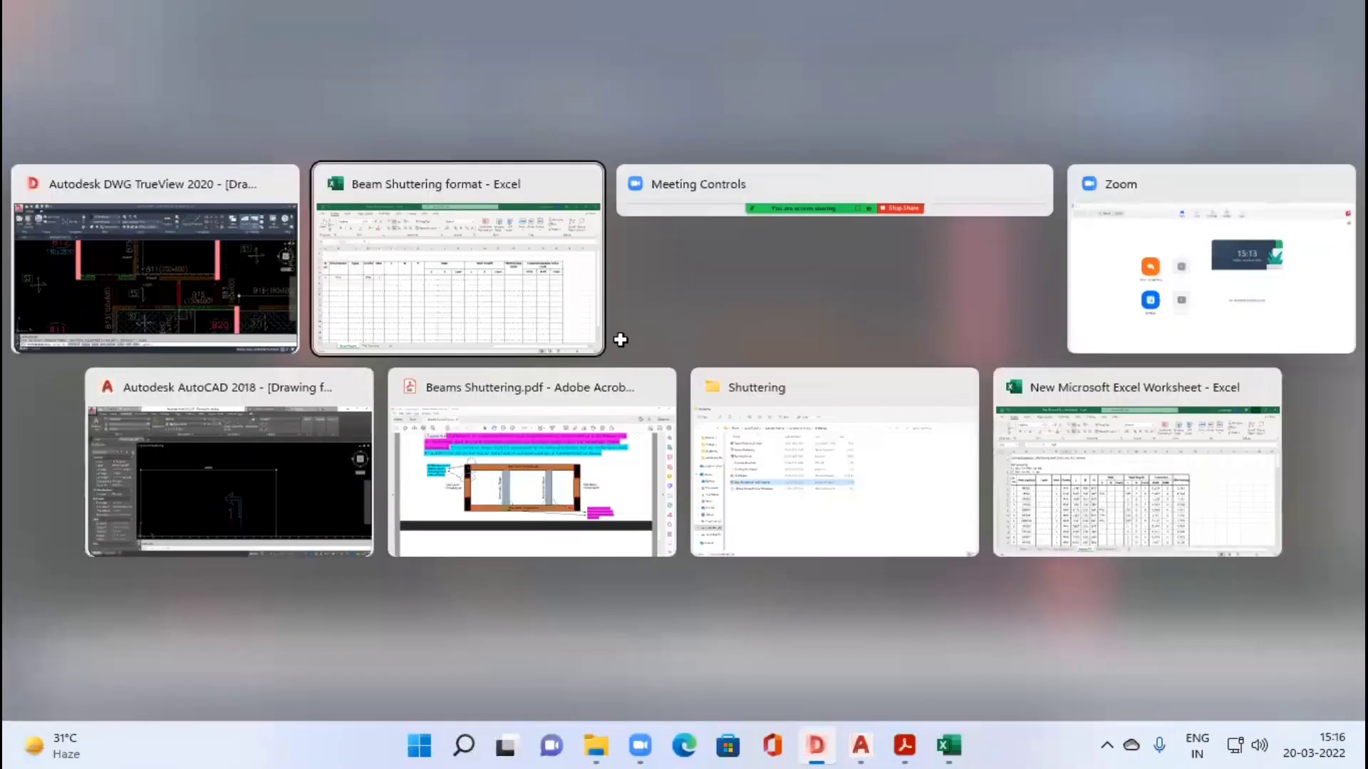
pyautogui.write('5.080')
# Step: Recheck beam B11's section in the drawing, and enter B as 0.2 and D as 0.6 in its Excel row
pyautogui.hotkey('alt', 'Tab')
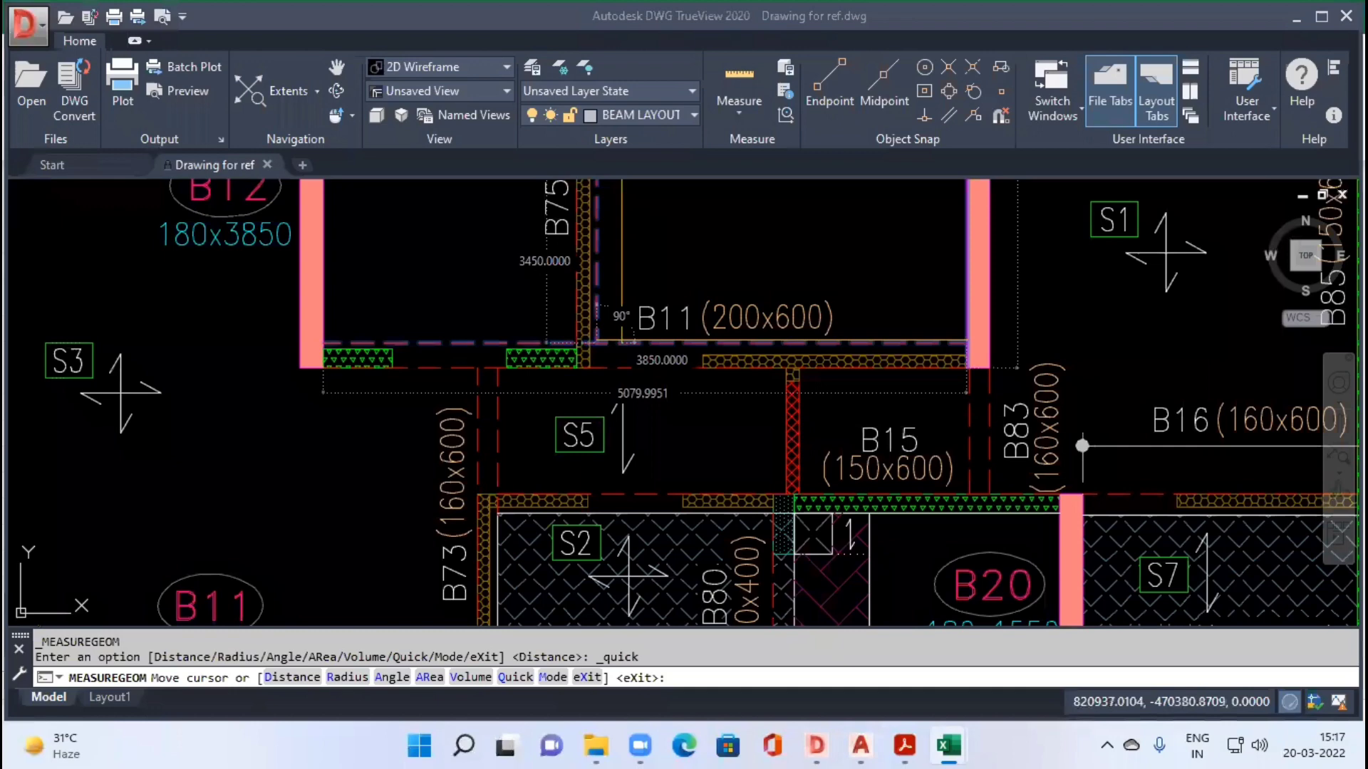
pyautogui.hotkey('alt', 'Tab')
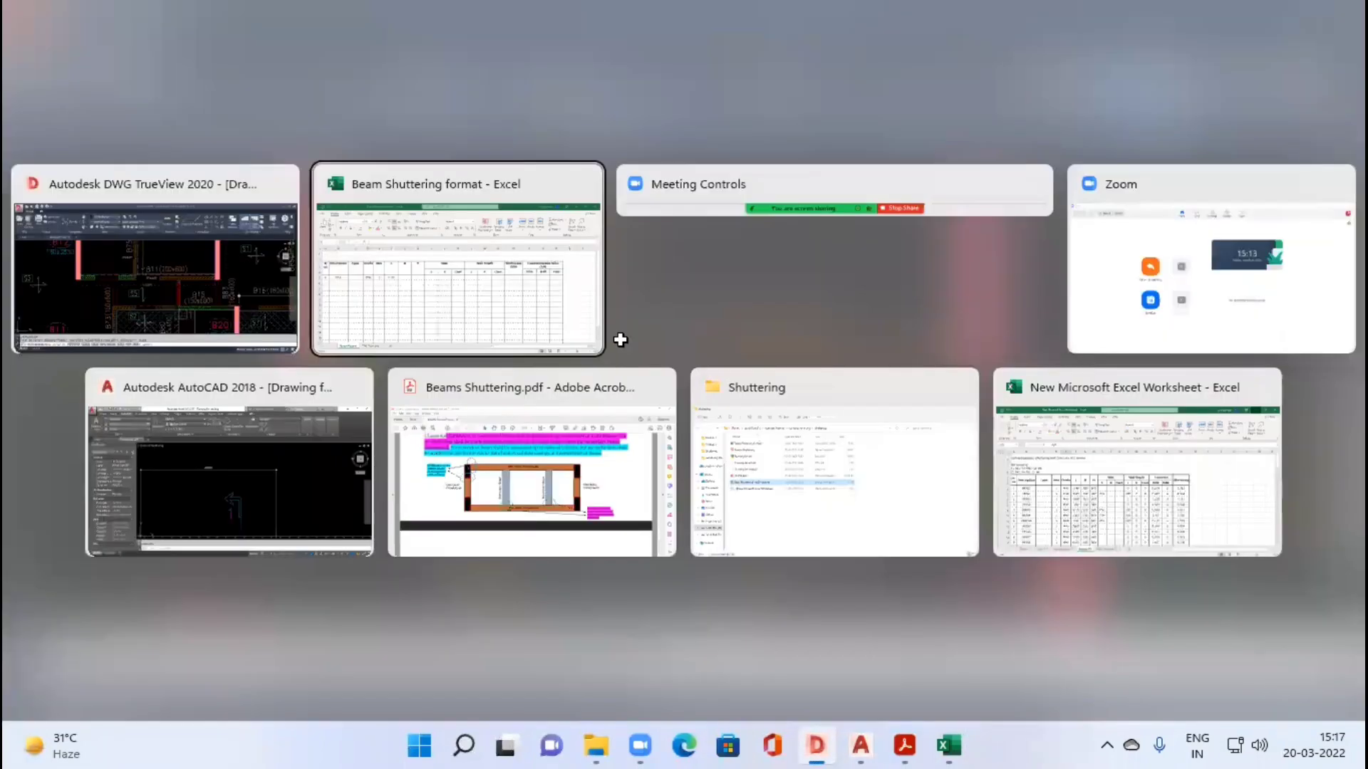
pyautogui.write('0.2')
pyautogui.press('Tab')
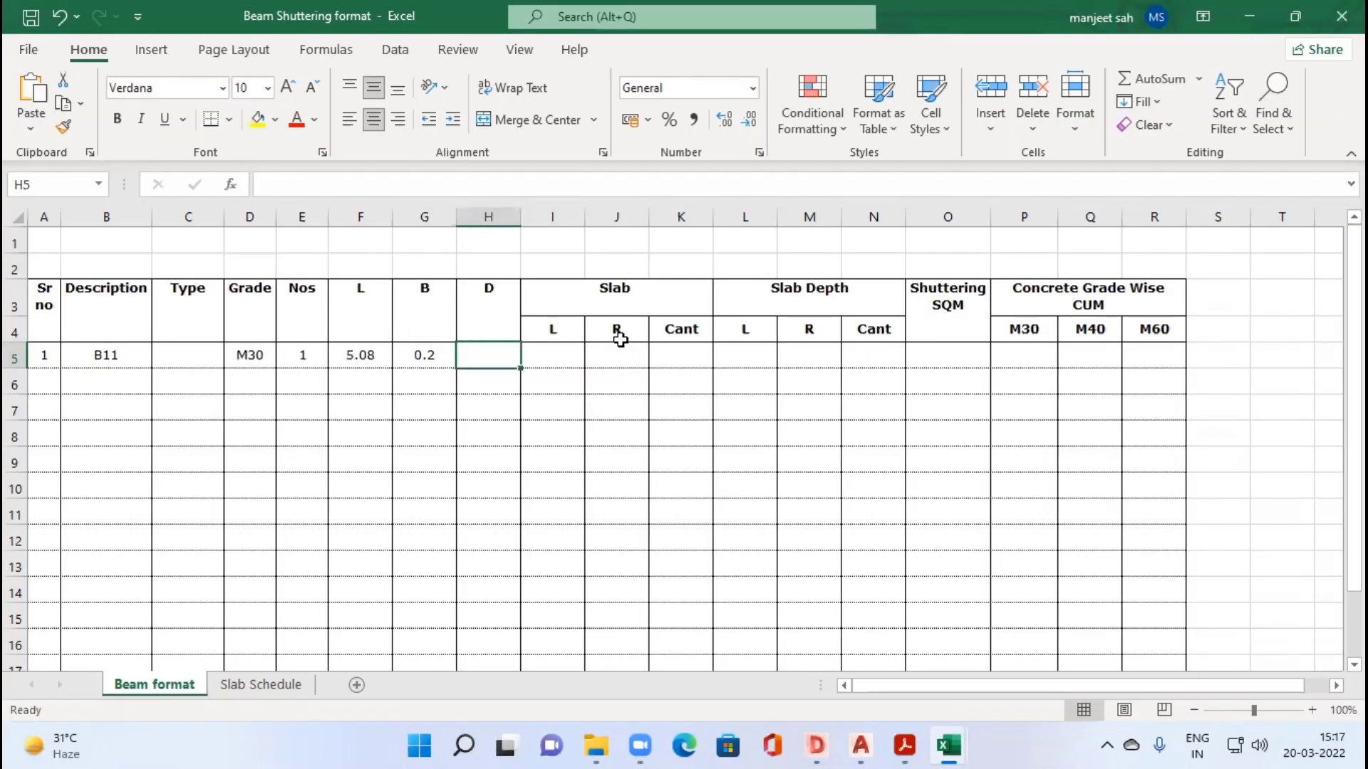
pyautogui.write('0.6')
pyautogui.press('Tab')
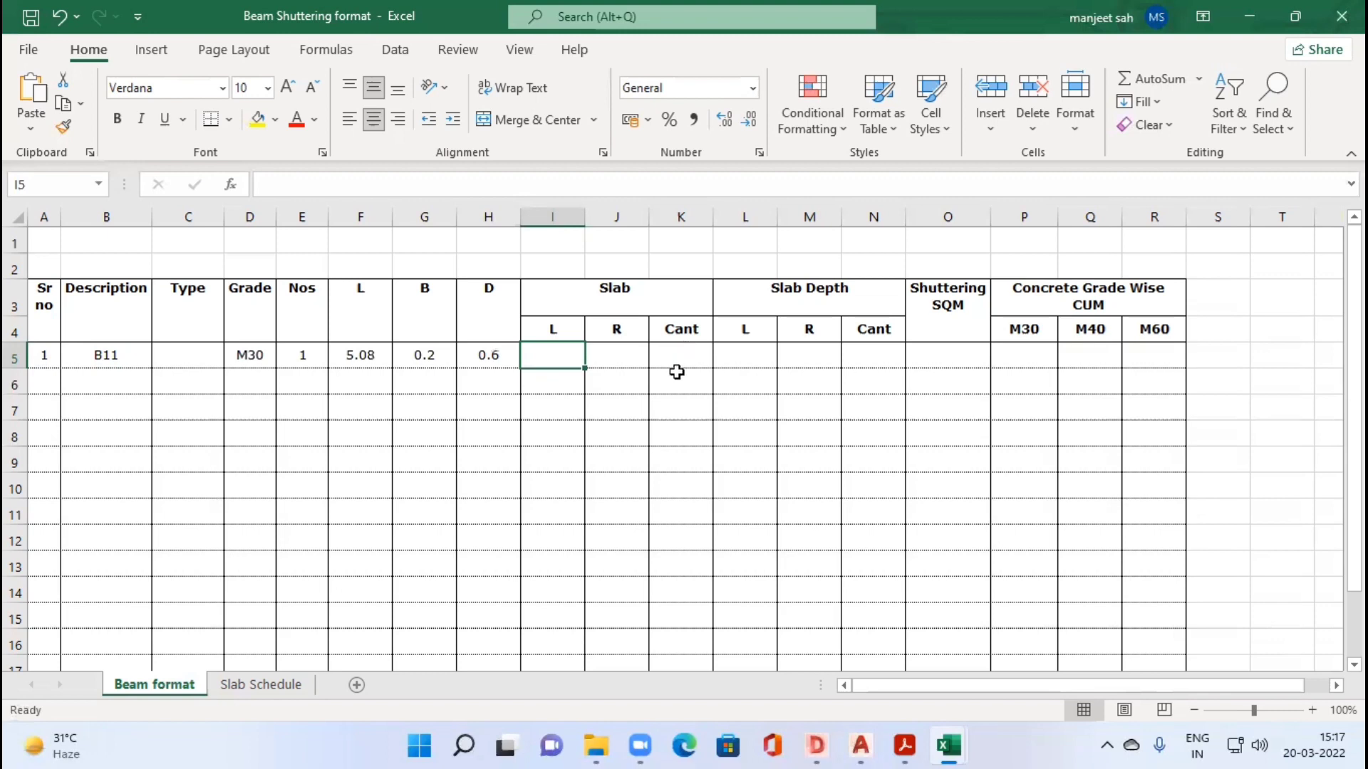
pyautogui.click(821, 304)
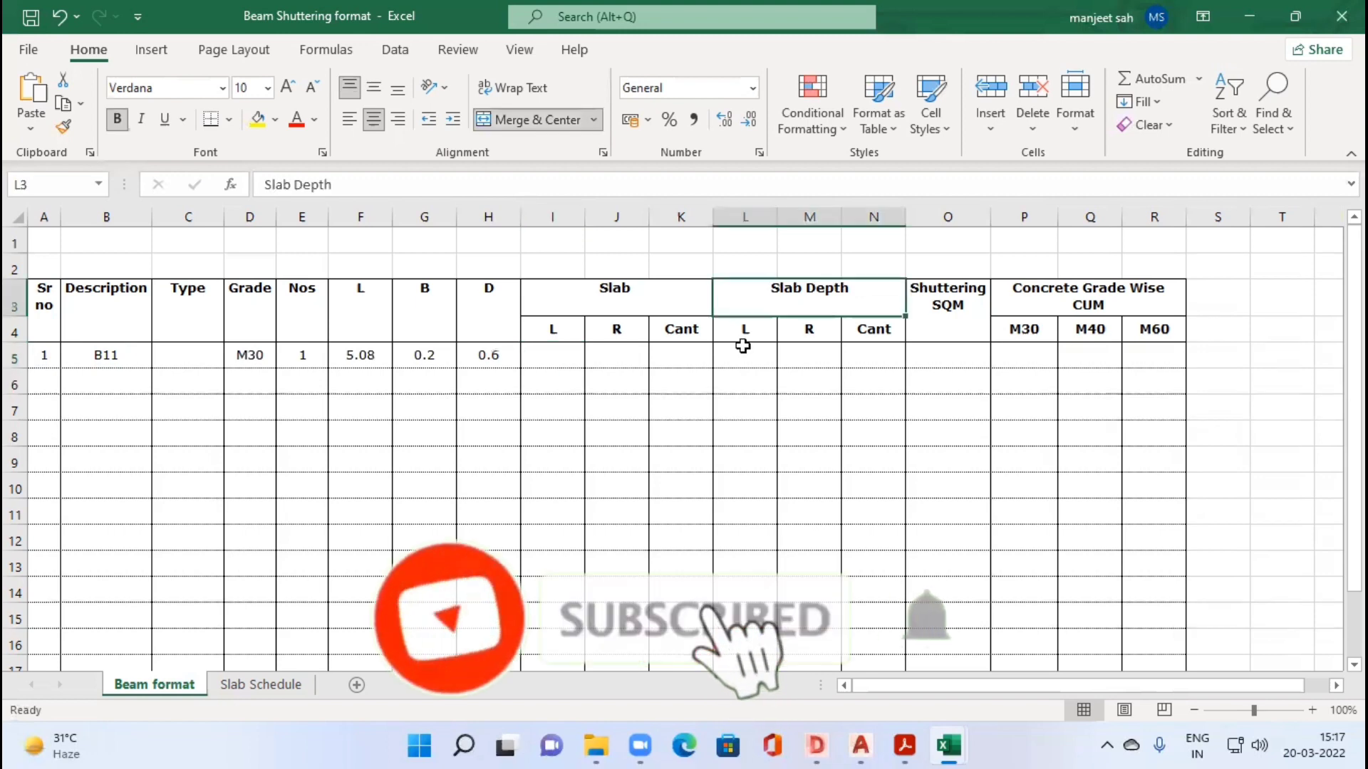
pyautogui.click(551, 358)
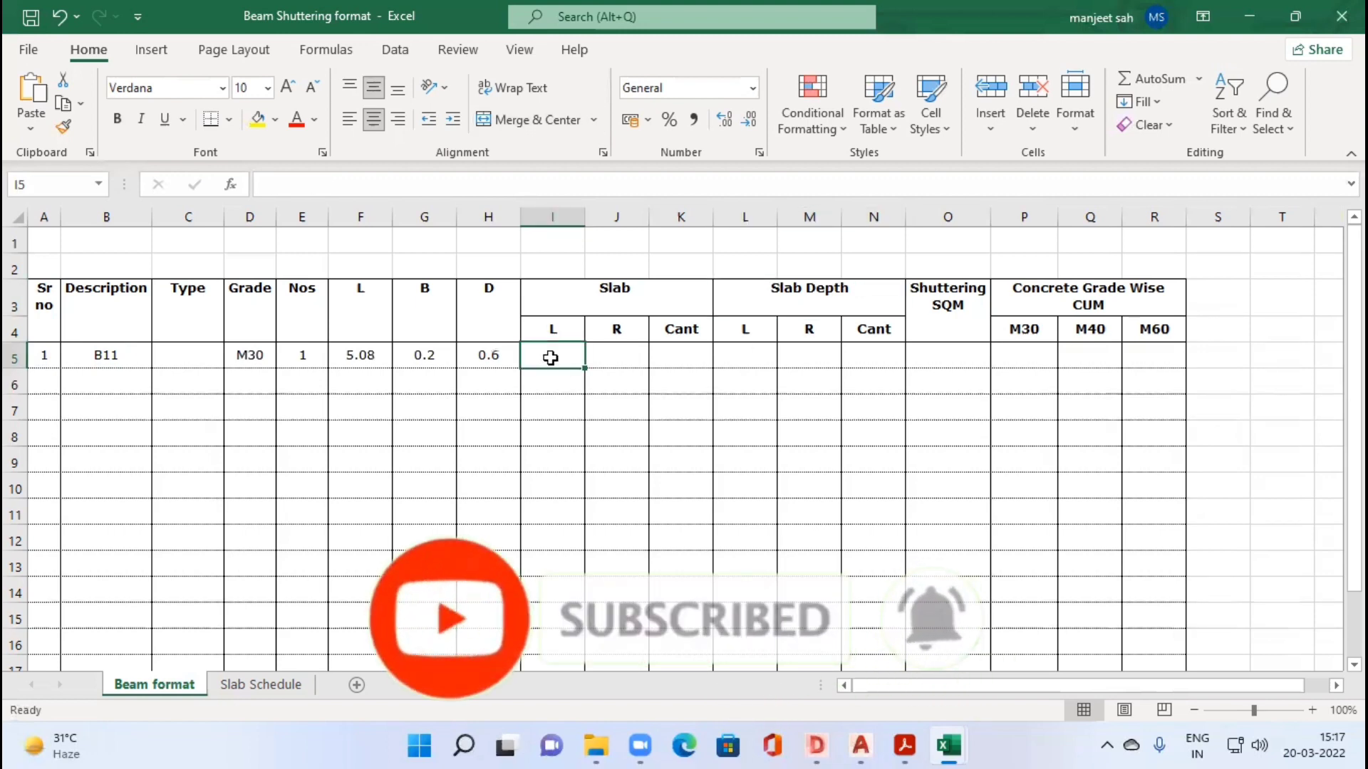
pyautogui.click(870, 351)
pyautogui.press('Left')
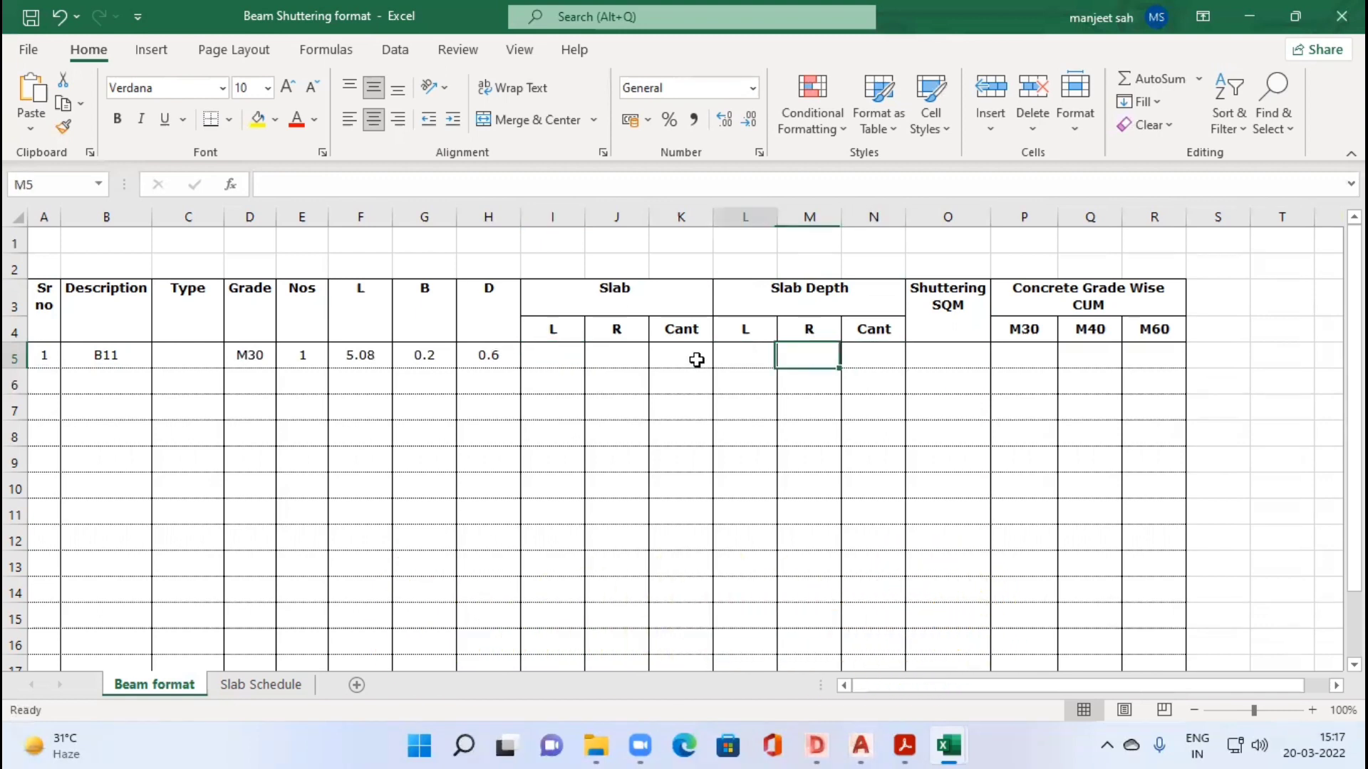
pyautogui.press('Left')
pyautogui.press('Left')
pyautogui.click(557, 358)
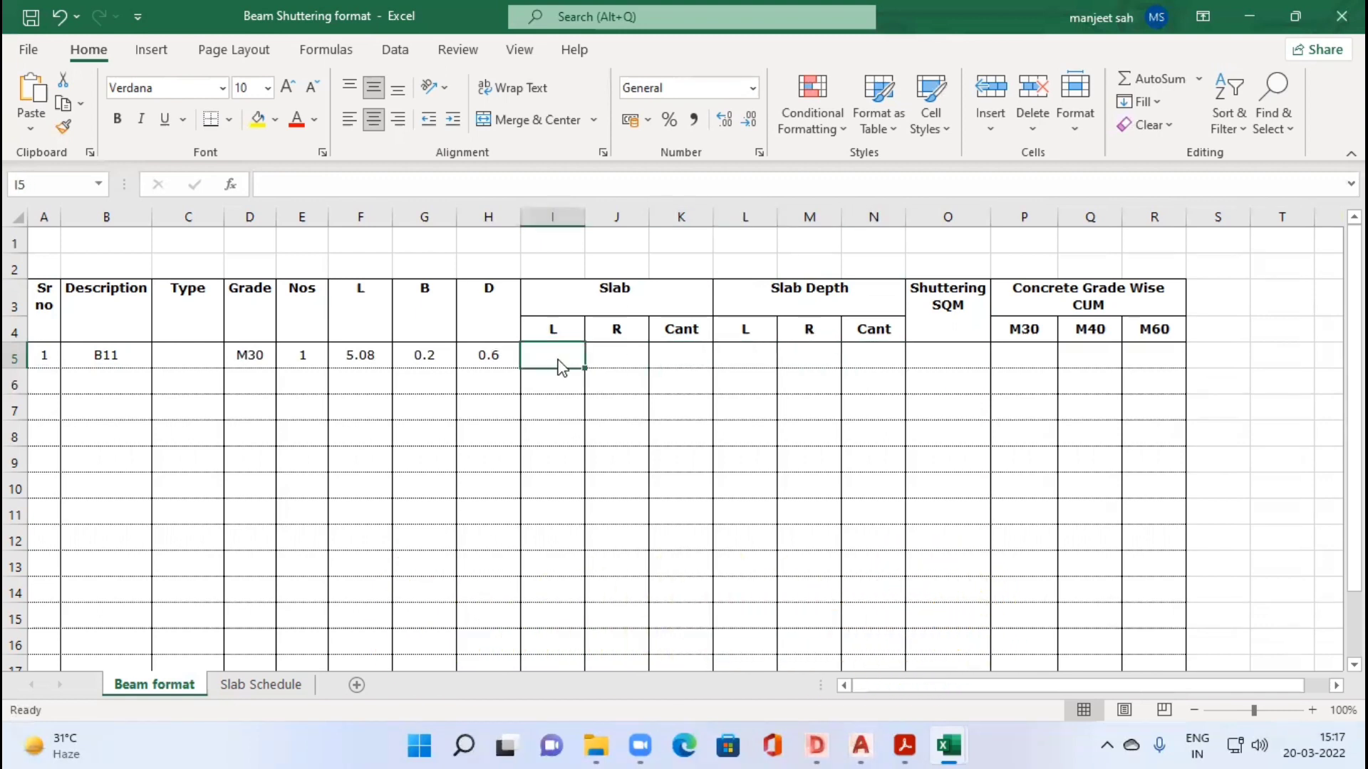
# Step: Switch back to the DWG TrueView drawing and check the slabs adjoining beam B11 and their thicknesses in the slab schedule
pyautogui.hotkey('alt', 'Tab')
pyautogui.scroll(-2, 558, 358)
pyautogui.moveTo(505, 327)
pyautogui.mouseDown()
pyautogui.moveTo(520, 360)
pyautogui.moveTo(484, 503)
pyautogui.moveTo(520, 497)
pyautogui.moveTo(542, 348)
pyautogui.mouseUp()
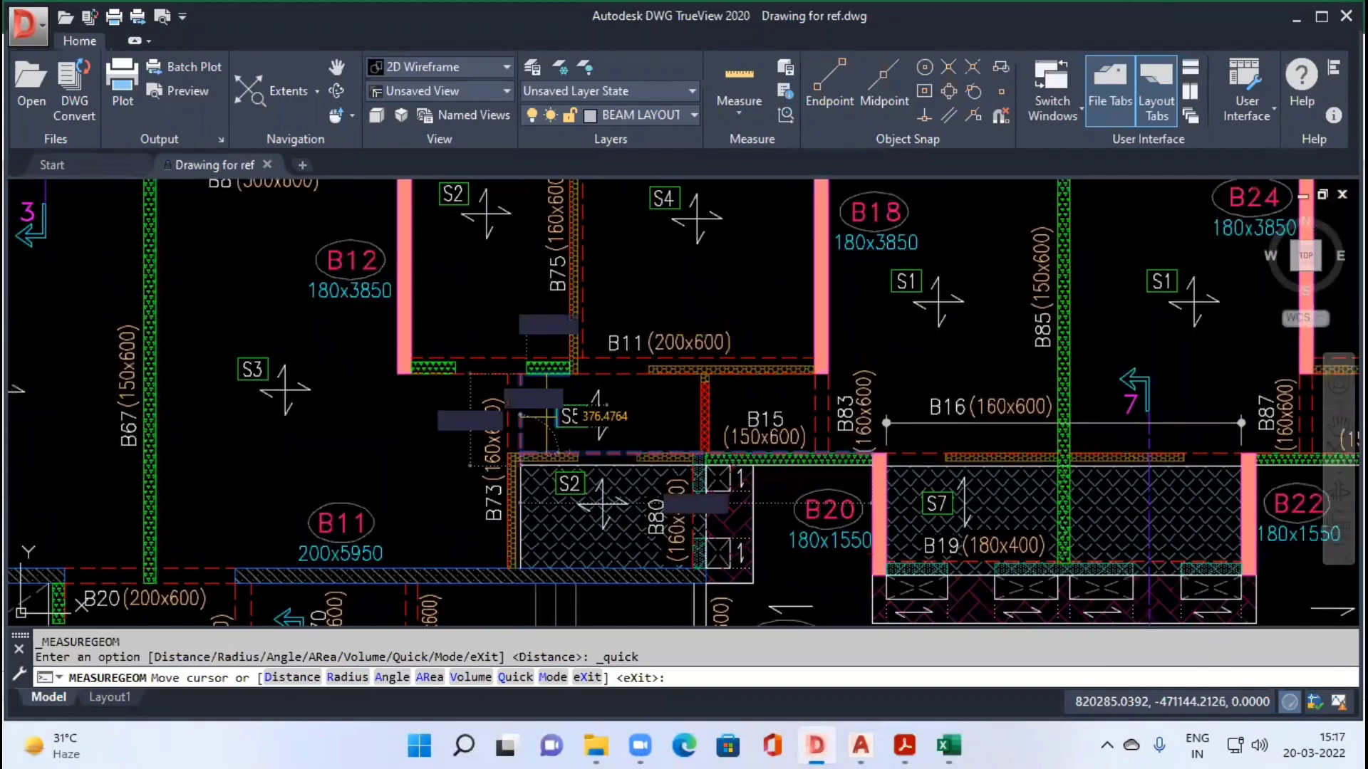
pyautogui.moveTo(487, 212); pyautogui.dragTo(369, 339)
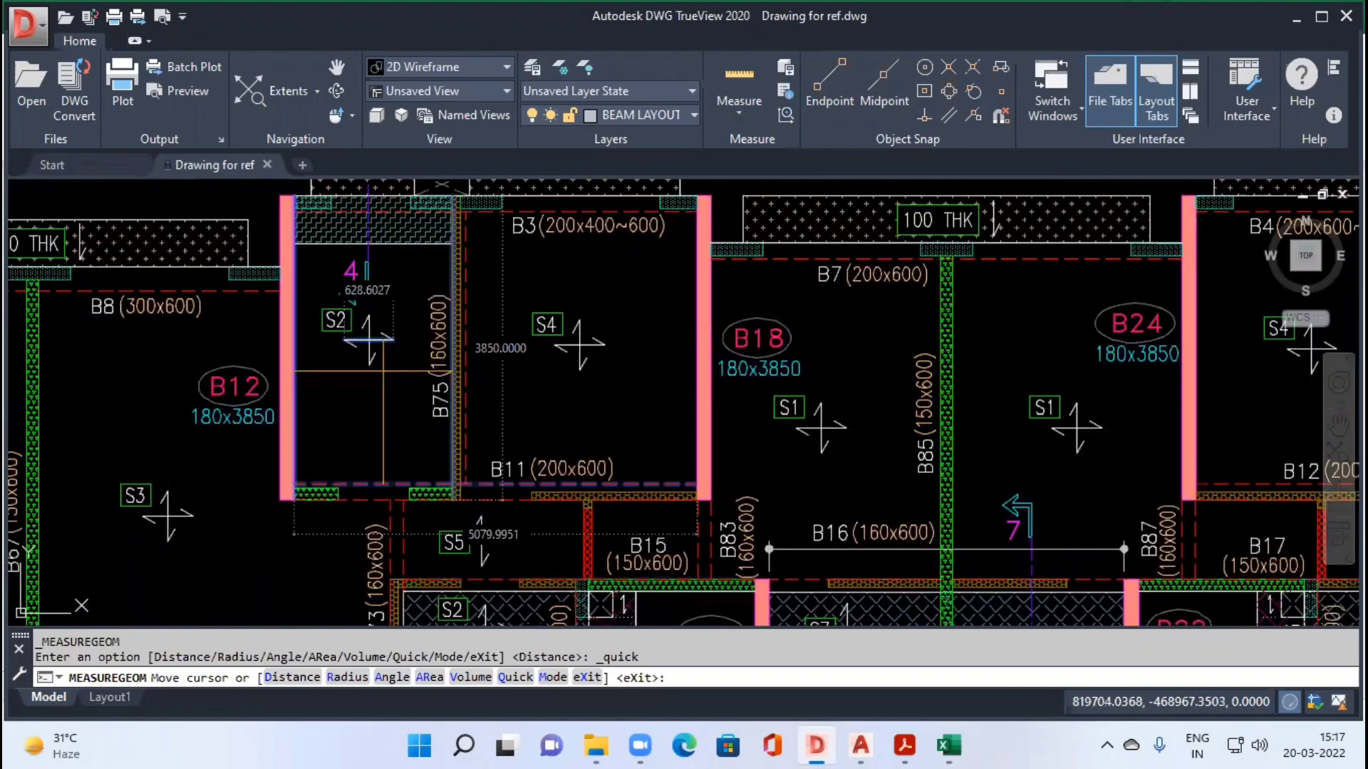
pyautogui.scroll(-2, 369, 339)
pyautogui.scroll(-5, 376, 351)
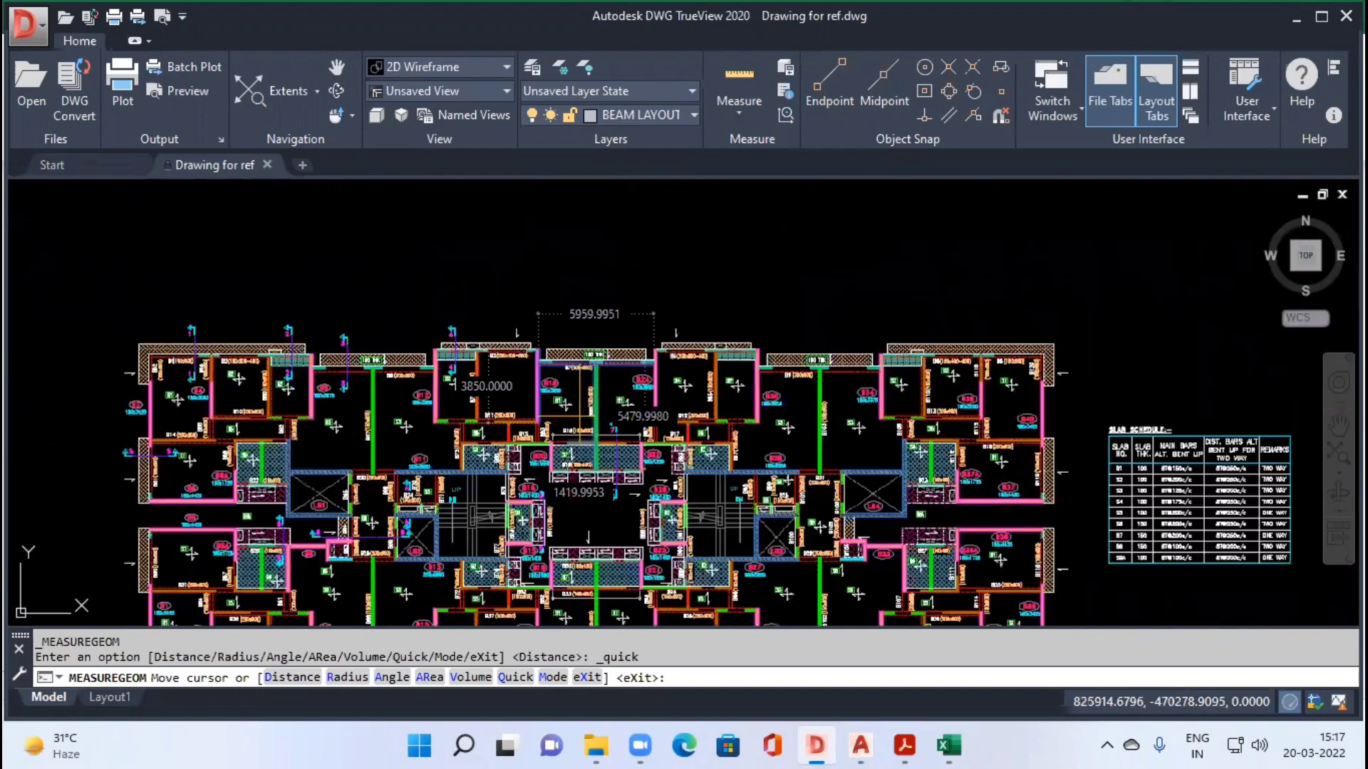
pyautogui.scroll(7, 968, 466)
pyautogui.moveTo(969, 467); pyautogui.dragTo(843, 420)
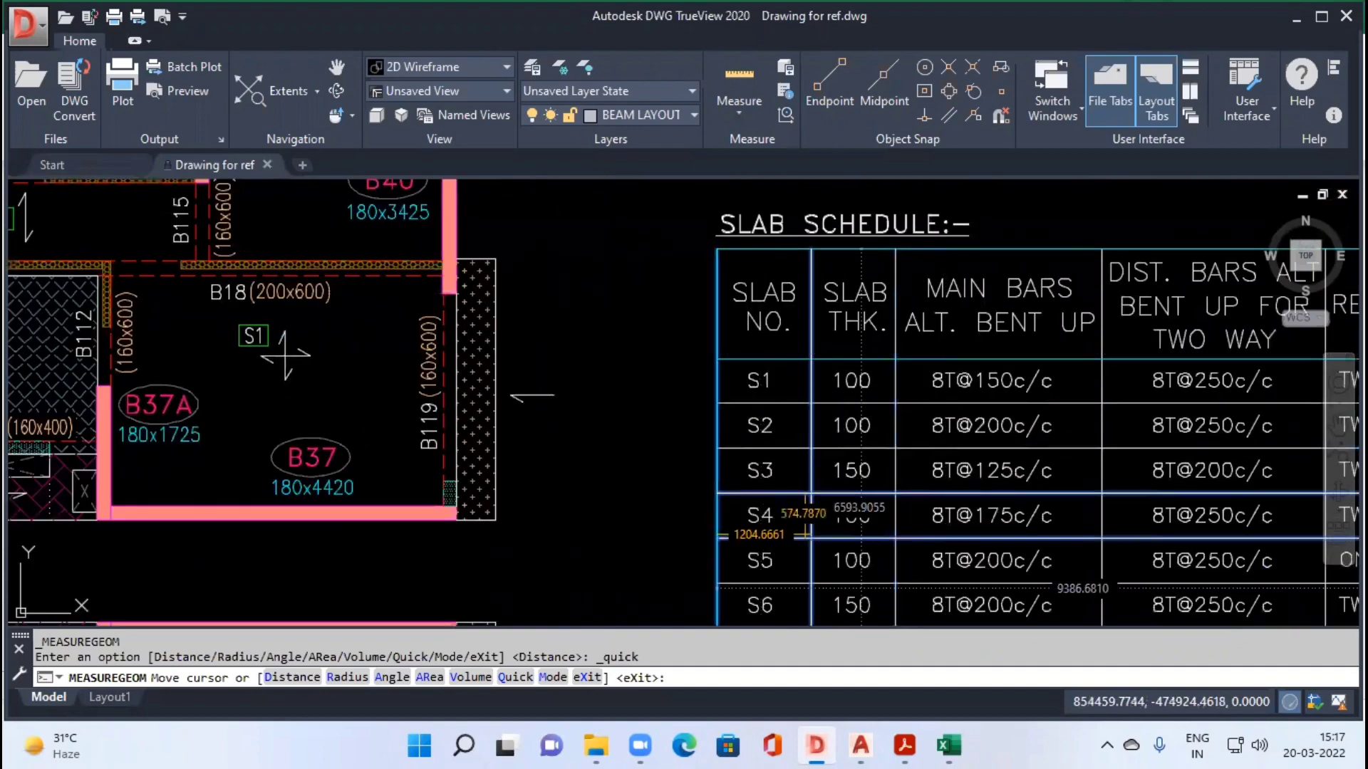
pyautogui.scroll(-4, 821, 453)
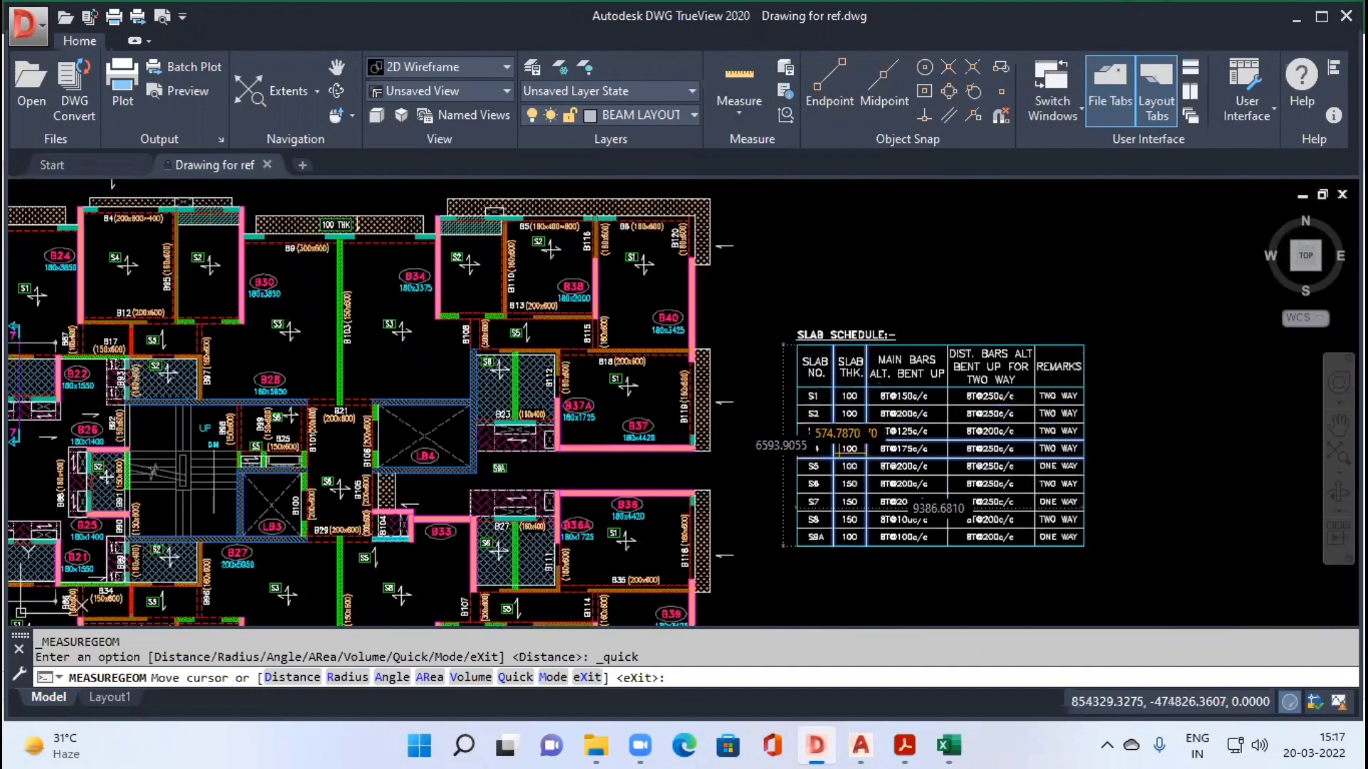
# Step: Compare the slab labels around the beams with the thicknesses listed in the drawing's slab schedule
pyautogui.moveTo(58, 308); pyautogui.dragTo(359, 392)
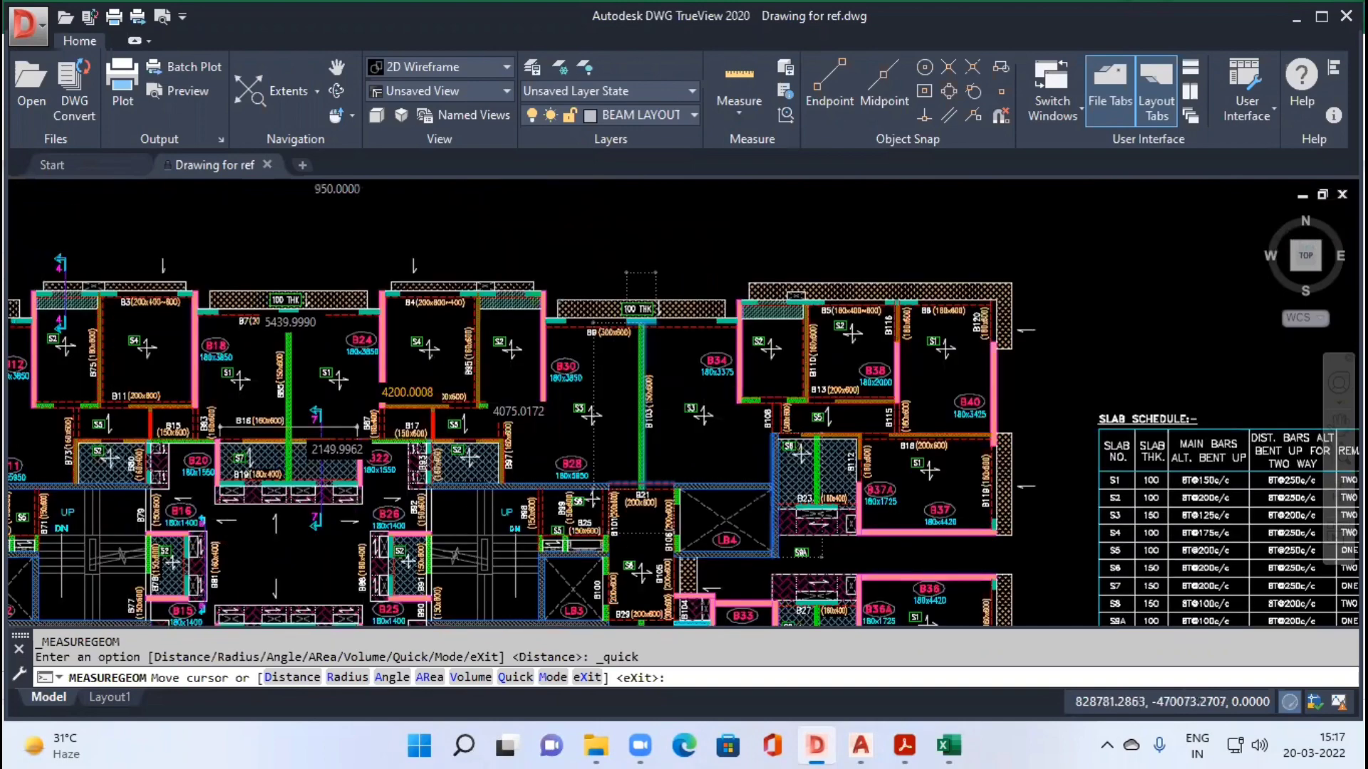
pyautogui.scroll(2, 323, 351)
pyautogui.scroll(-5, 491, 349)
pyautogui.scroll(5, 718, 507)
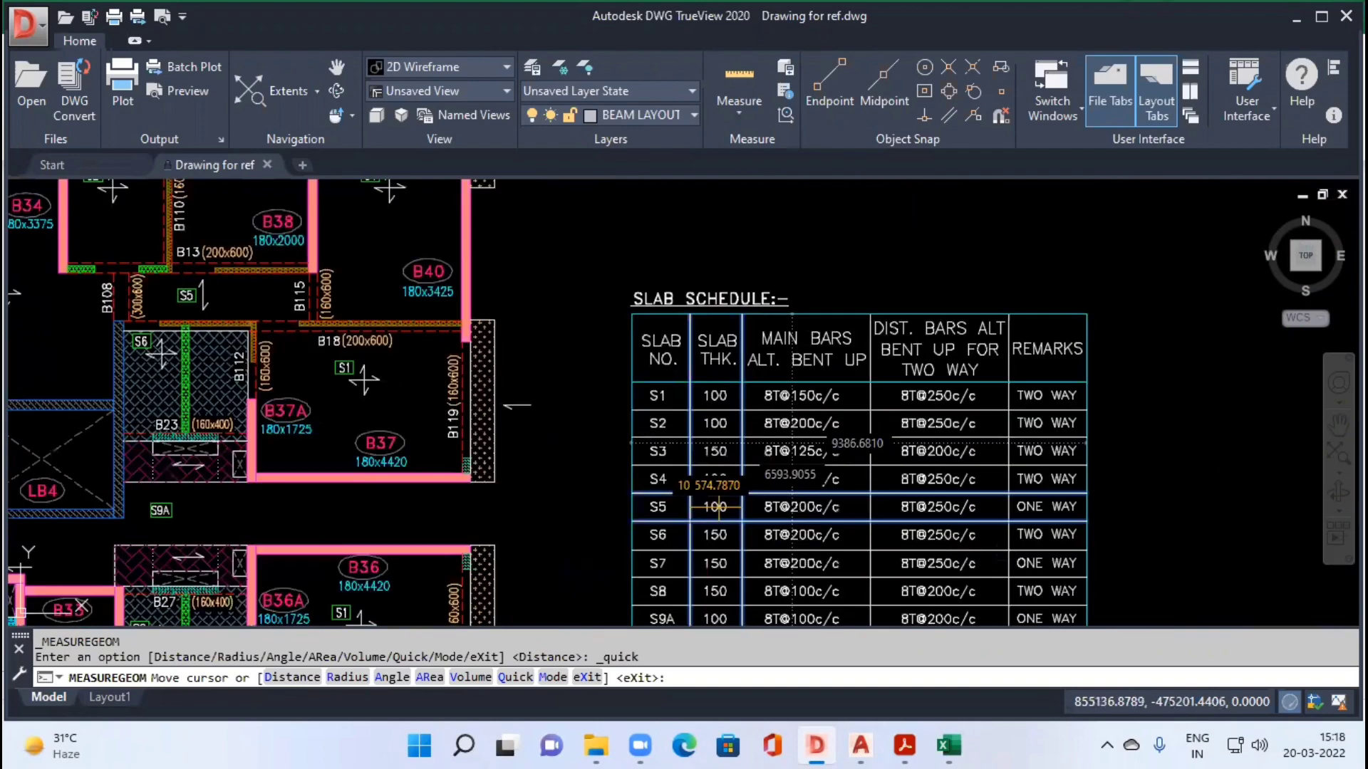
pyautogui.scroll(-4, 718, 534)
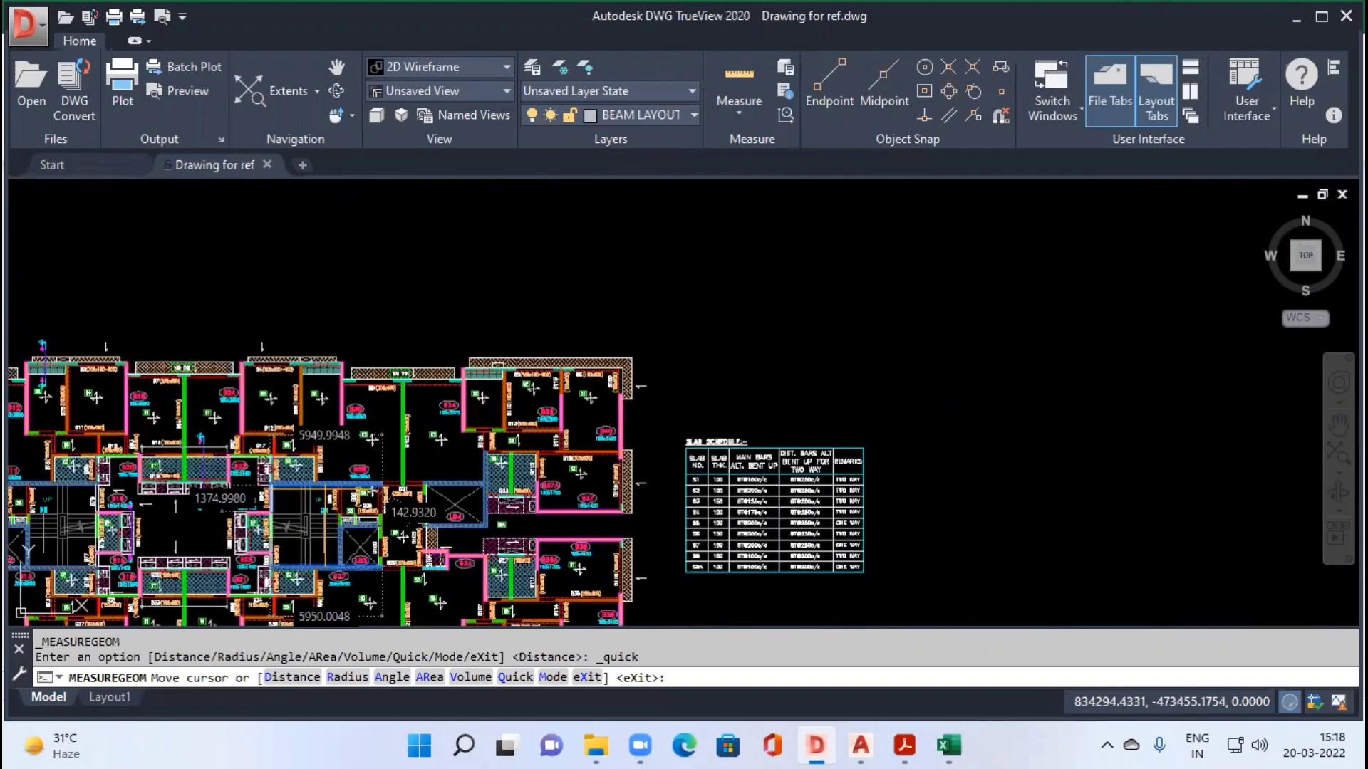
pyautogui.scroll(4, 313, 438)
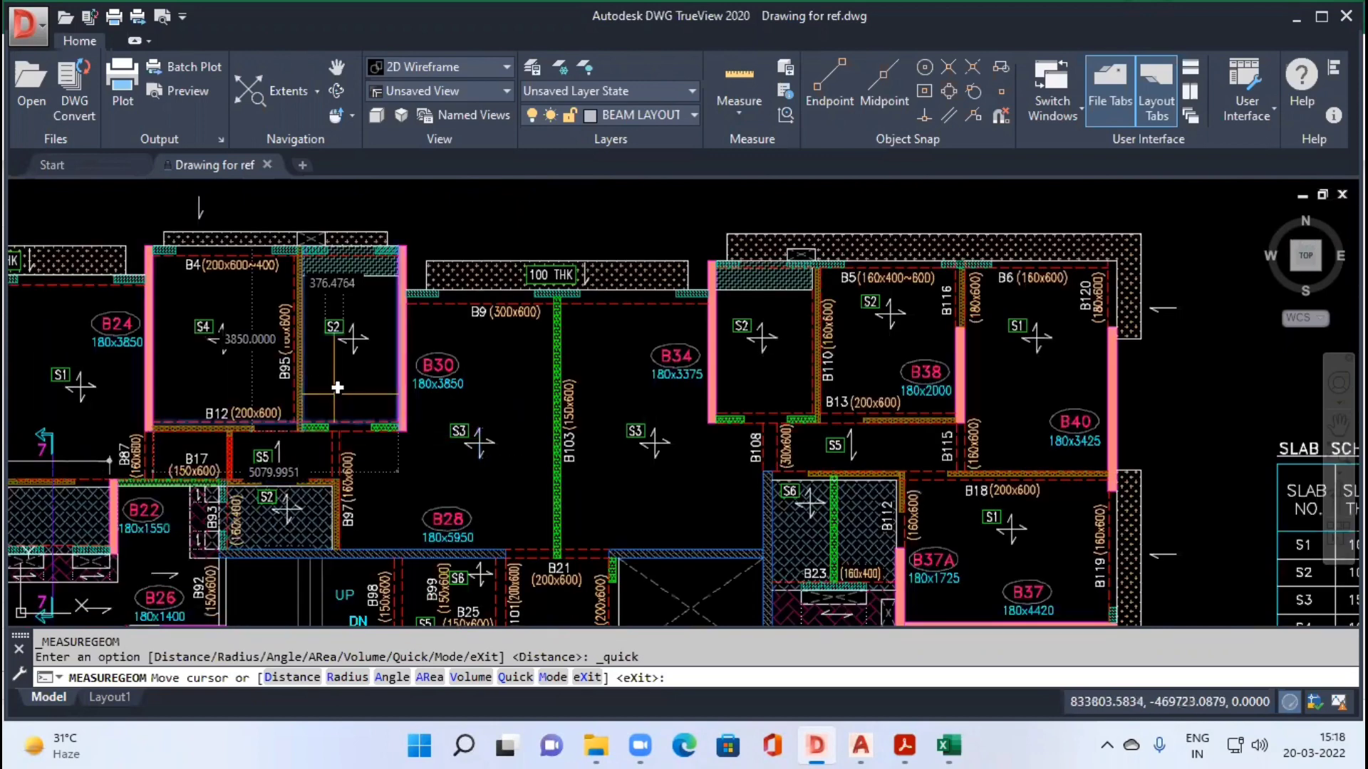
# Step: Switch to Excel, review the slab descriptions and depths on the Slab Schedule sheet, and return to the Beam format sheet
pyautogui.hotkey('alt', 'Tab')
pyautogui.click(286, 688)
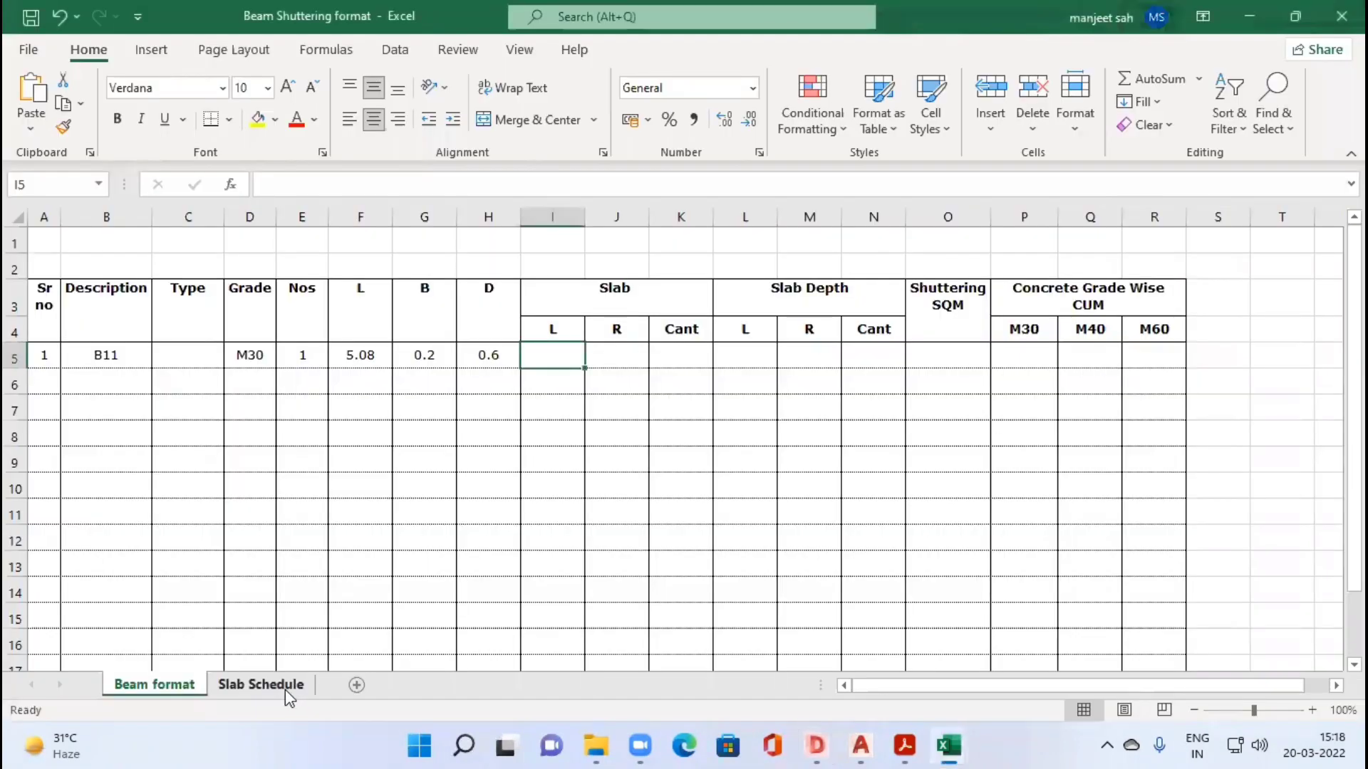
pyautogui.click(162, 318)
pyautogui.press('Down')
pyautogui.click(174, 401)
pyautogui.click(178, 454)
pyautogui.click(183, 299)
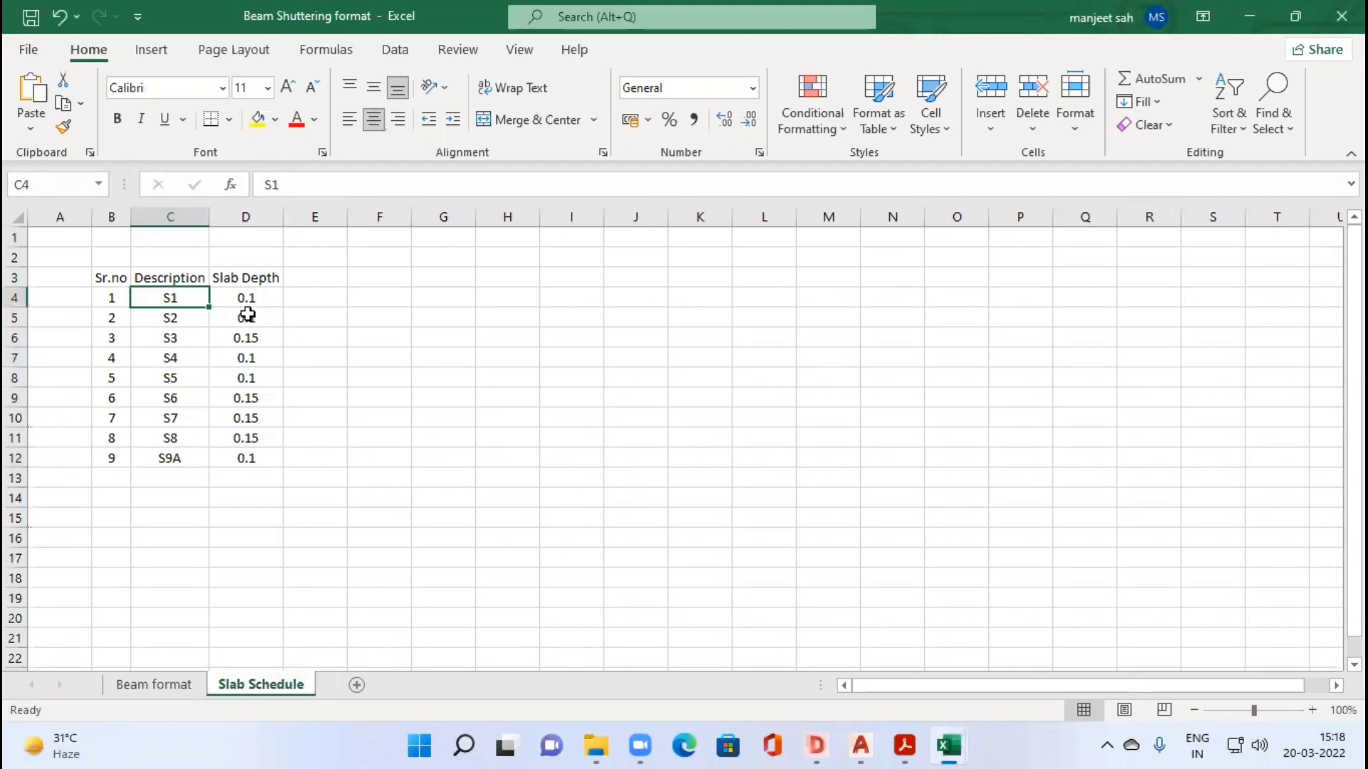
pyautogui.press('Right')
pyautogui.click(257, 353)
pyautogui.press('Up')
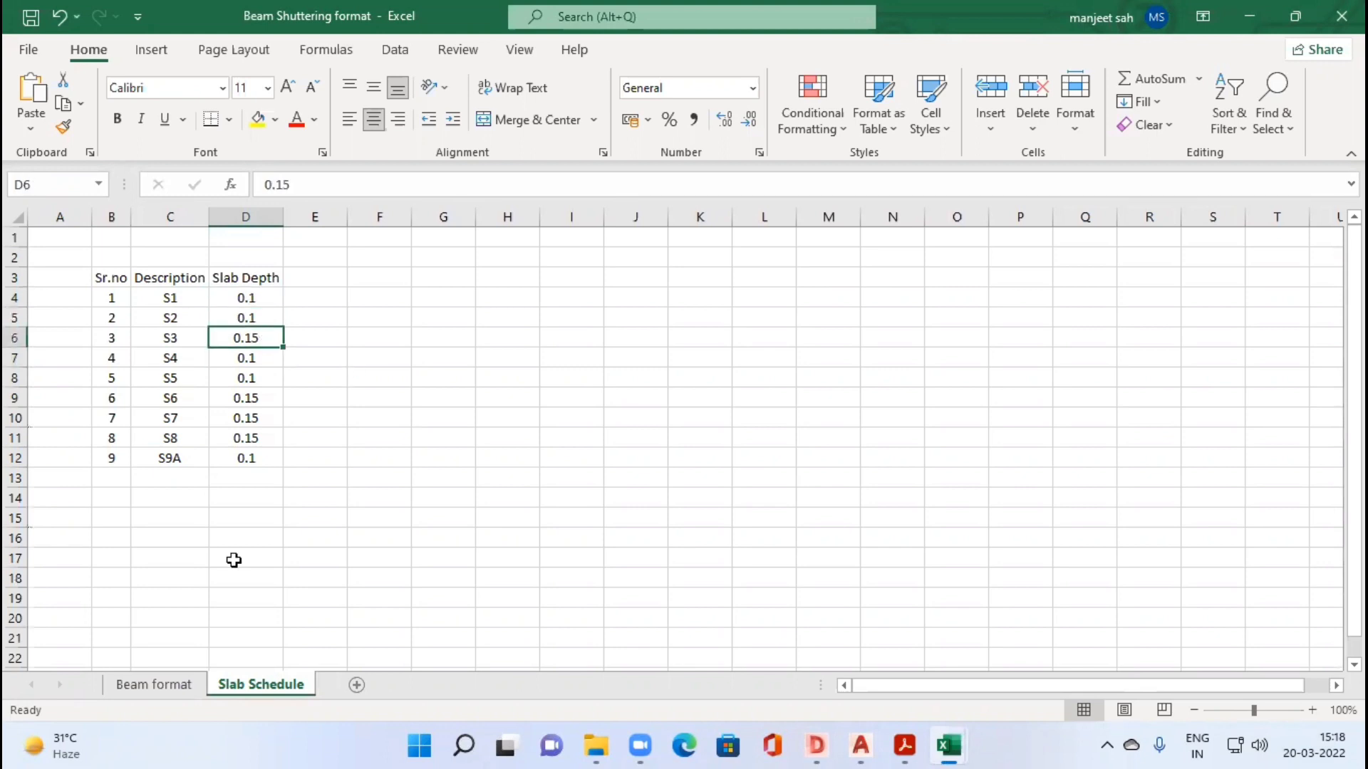
pyautogui.click(180, 688)
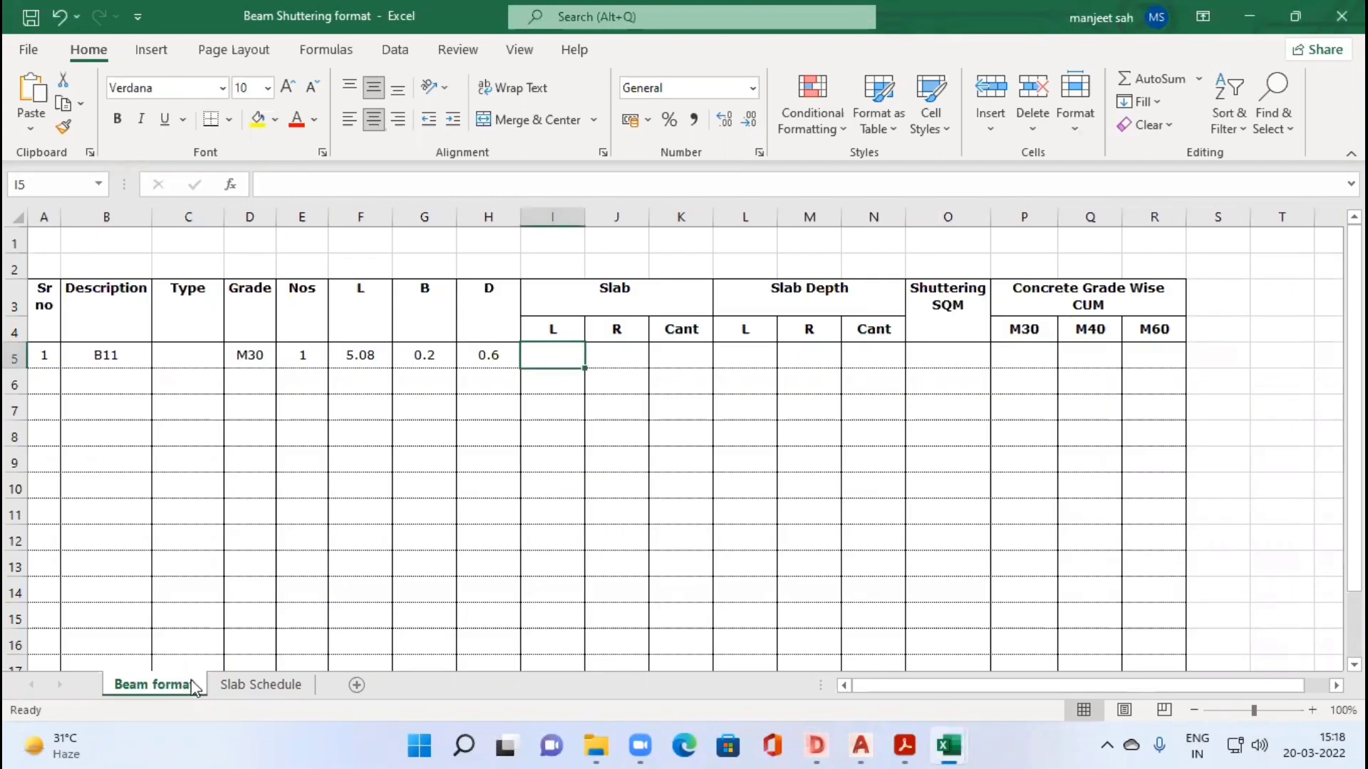
# Step: Recheck the slabs adjoining beam B11 in the DWG TrueView drawing, and enter S2 as its L slab in Excel
pyautogui.hotkey('alt', 'Tab')
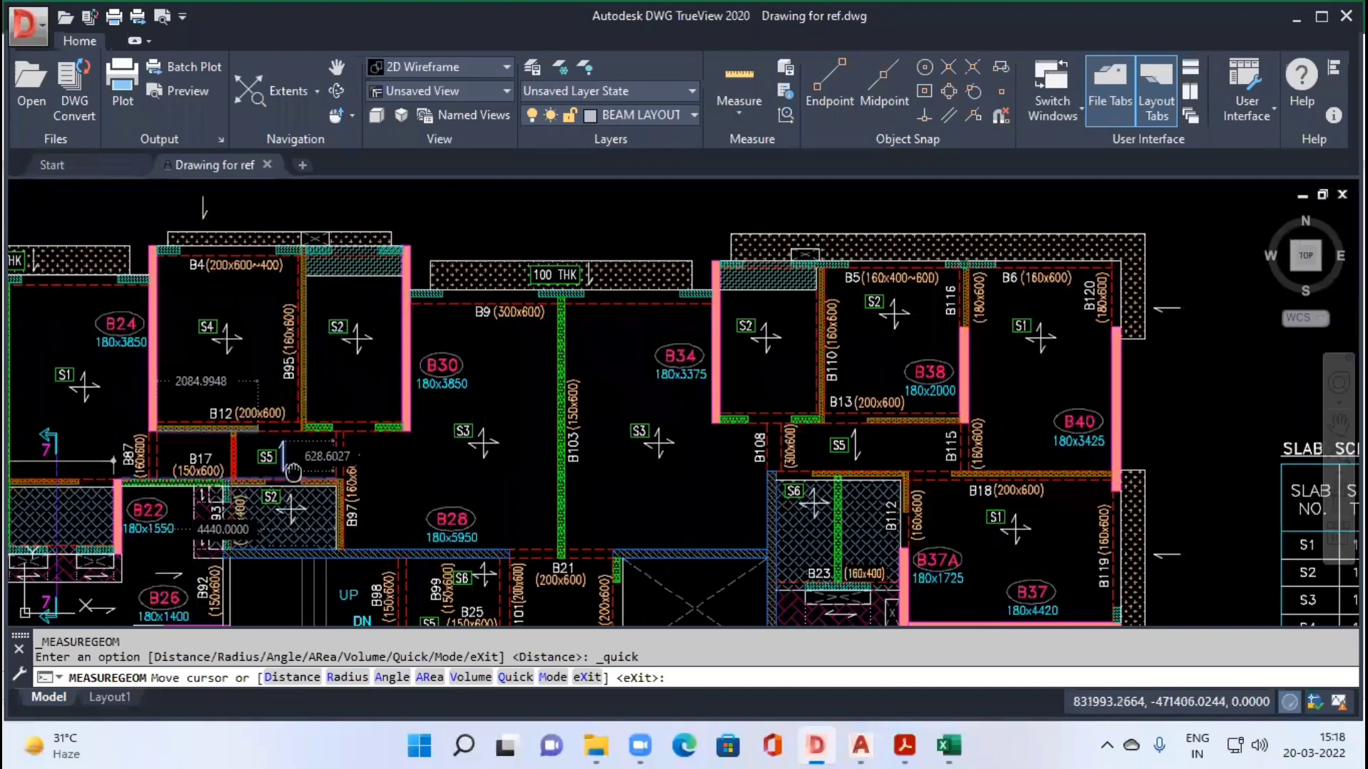
pyautogui.moveTo(292, 471); pyautogui.dragTo(1010, 433)
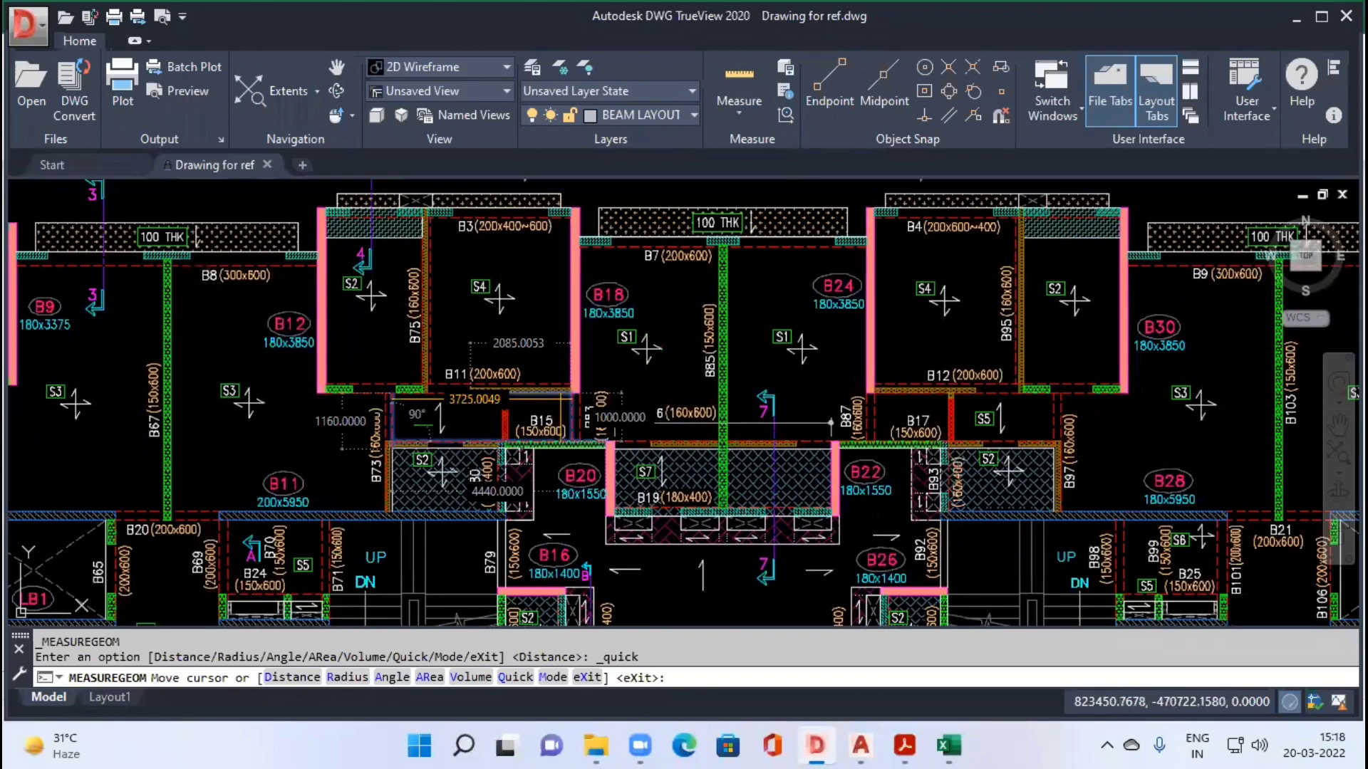
pyautogui.scroll(2, 429, 388)
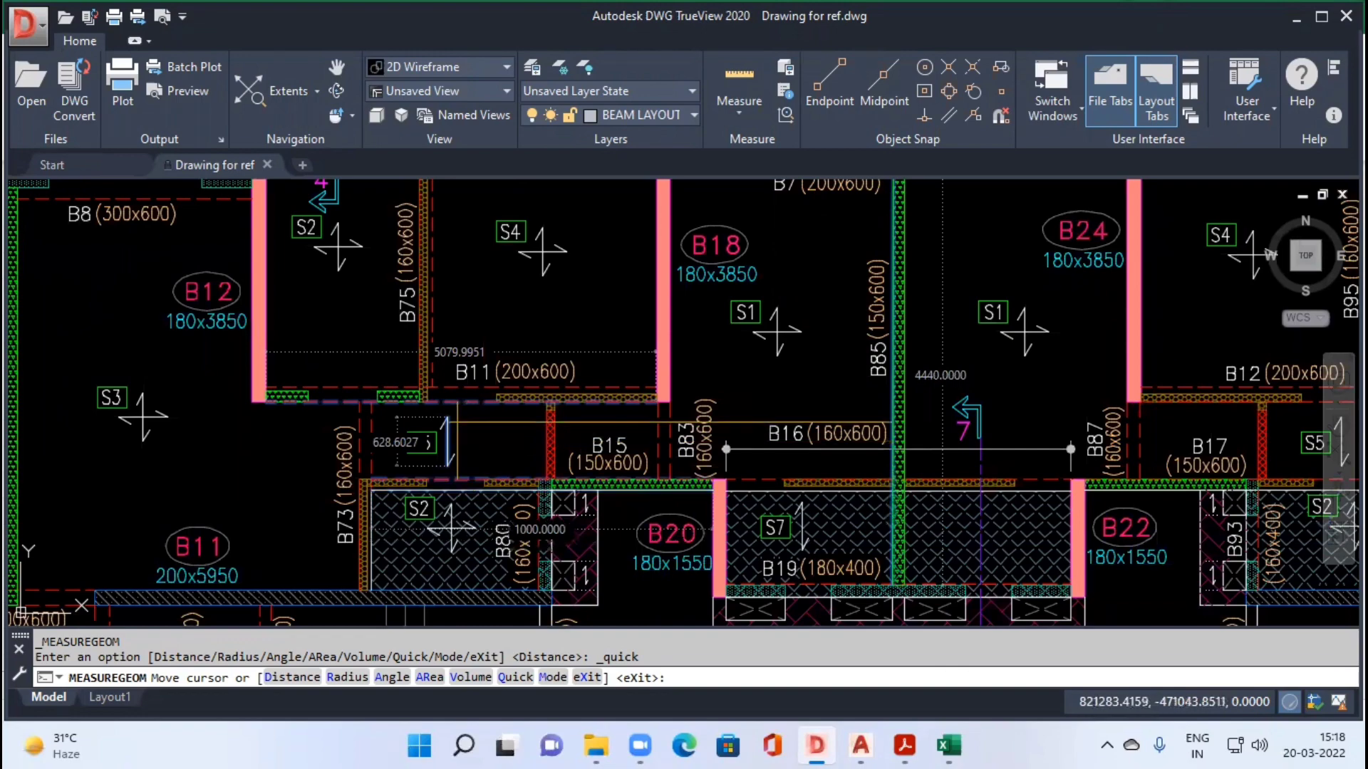
pyautogui.hotkey('alt', 'Tab')
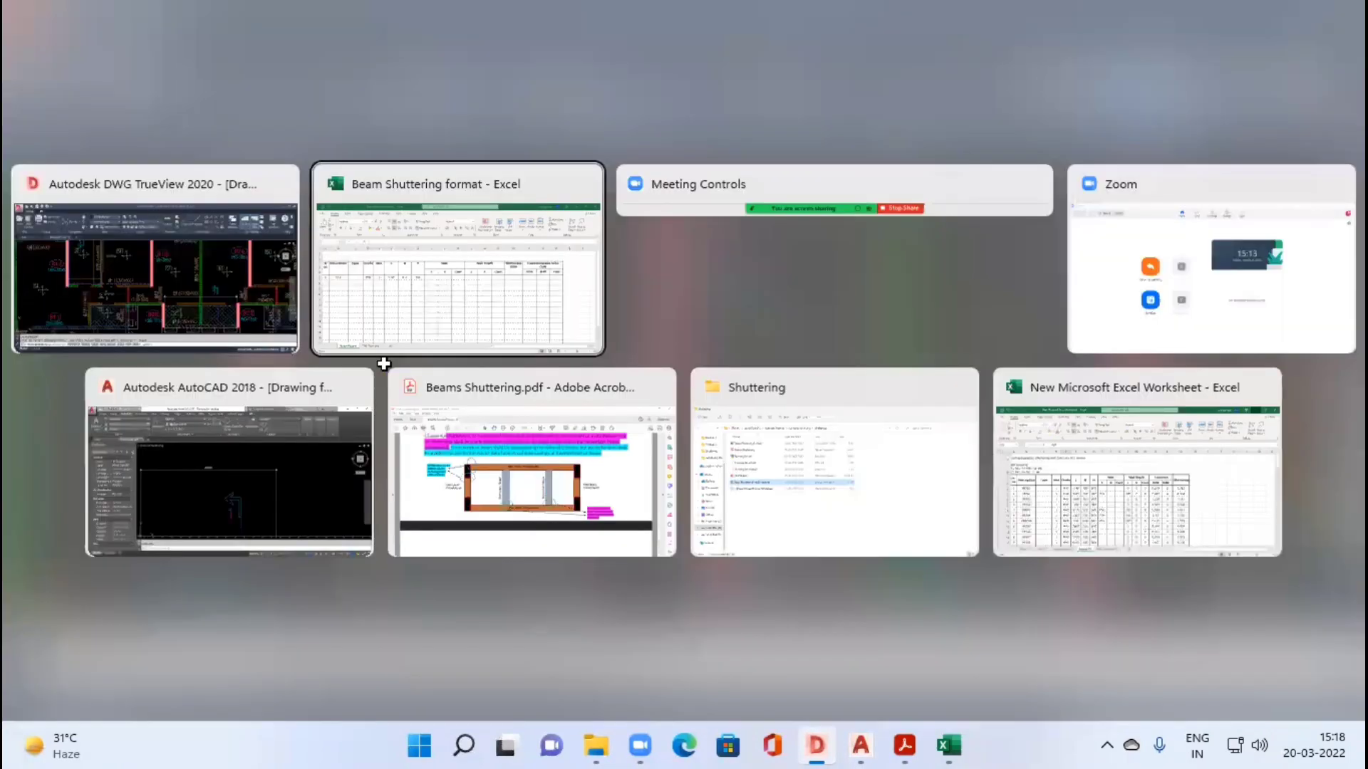
pyautogui.write('S2')
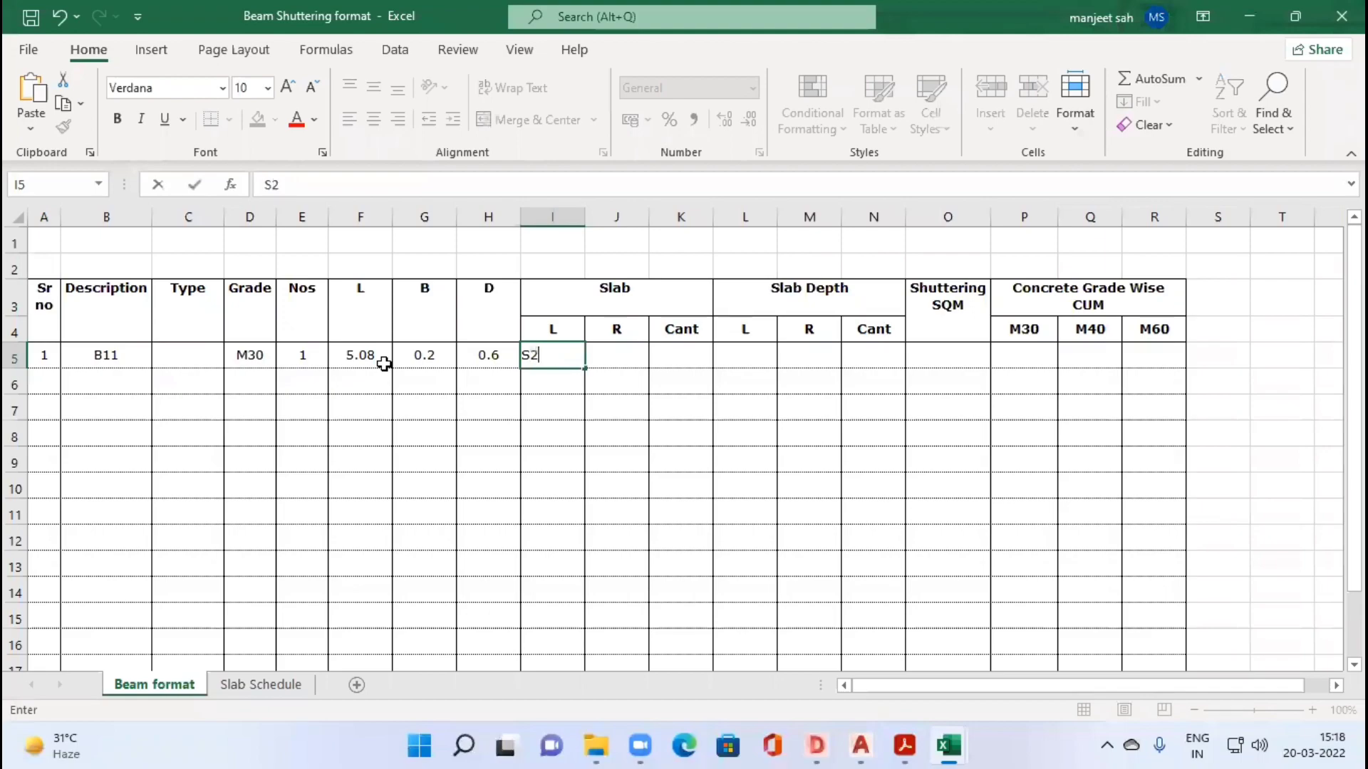
pyautogui.press('Tab')
# Step: Check the drawing for the slab on beam B11's other side, enter S3 as its R slab in Excel, and leave Cant blank
pyautogui.hotkey('alt', 'Tab')
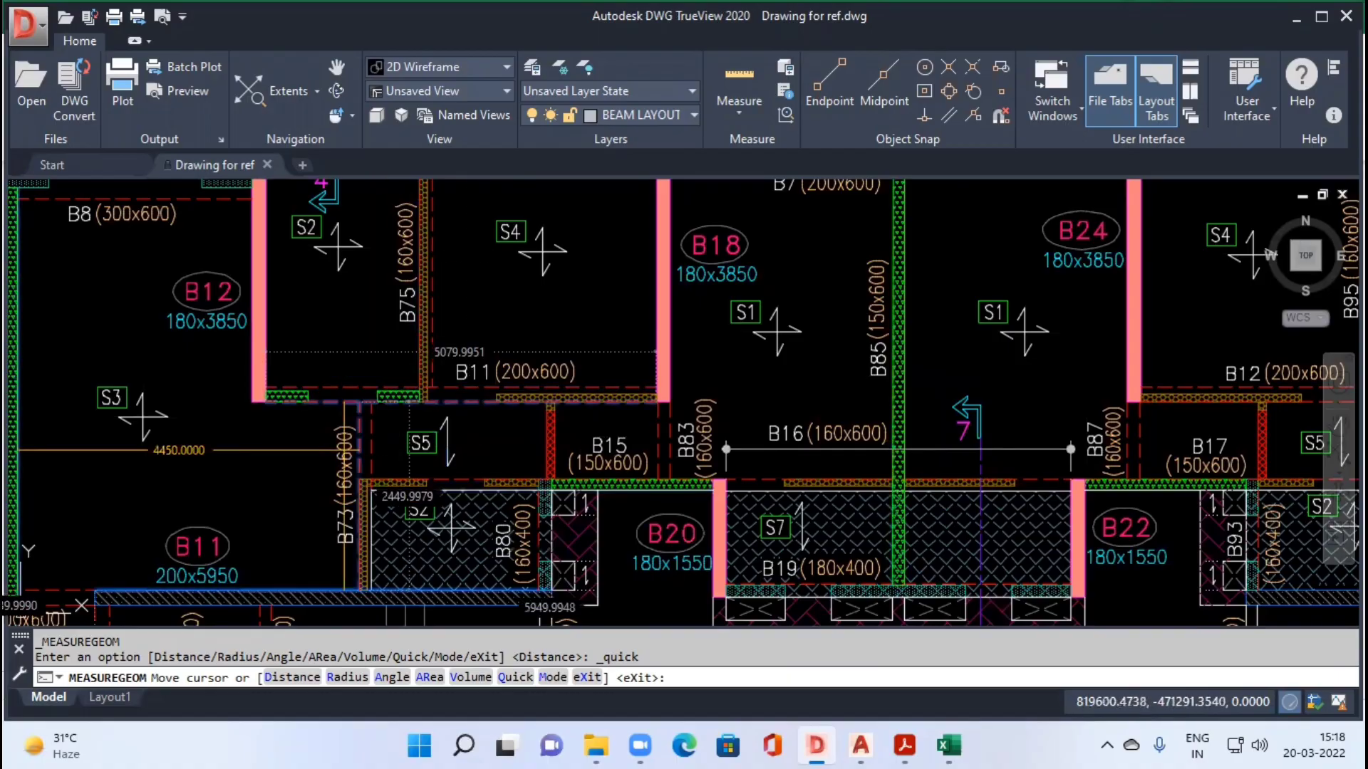
pyautogui.hotkey('alt', 'Tab')
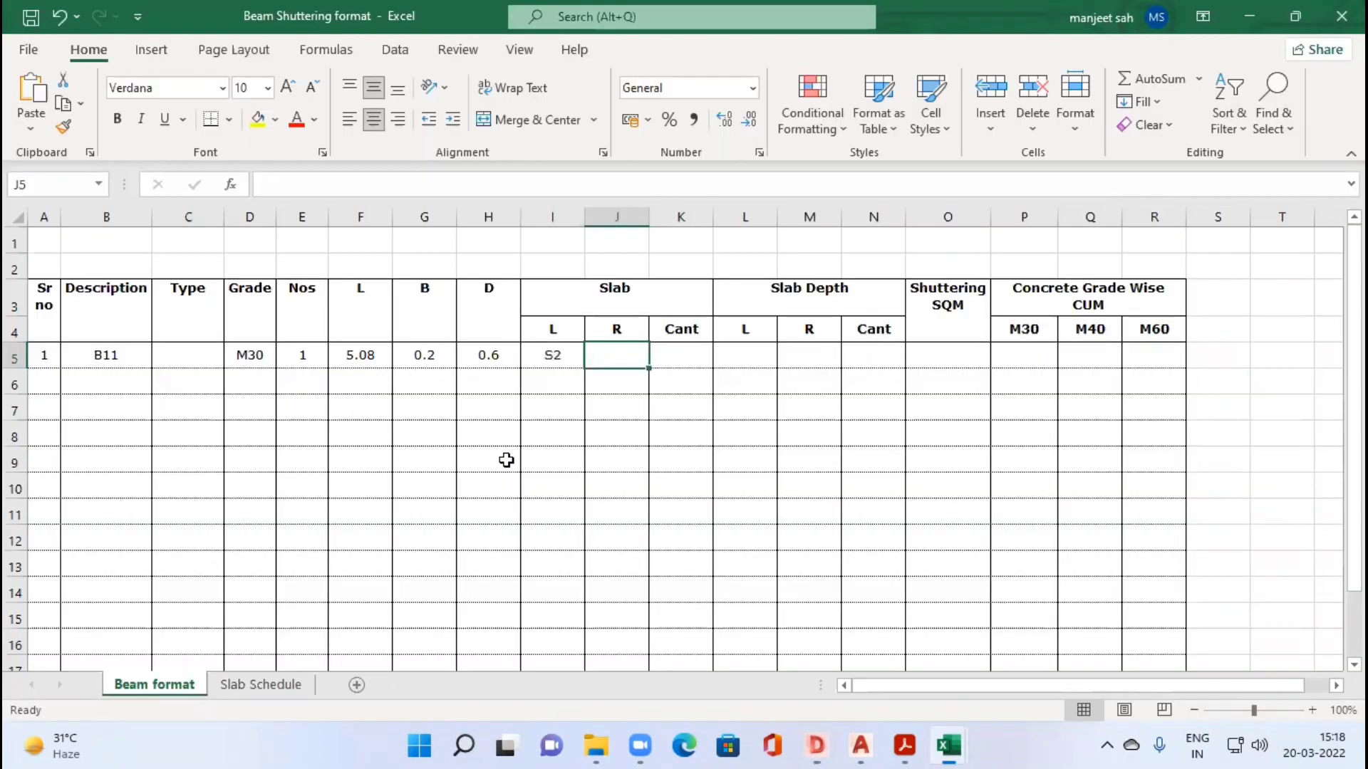
pyautogui.write('S')
pyautogui.write('3')
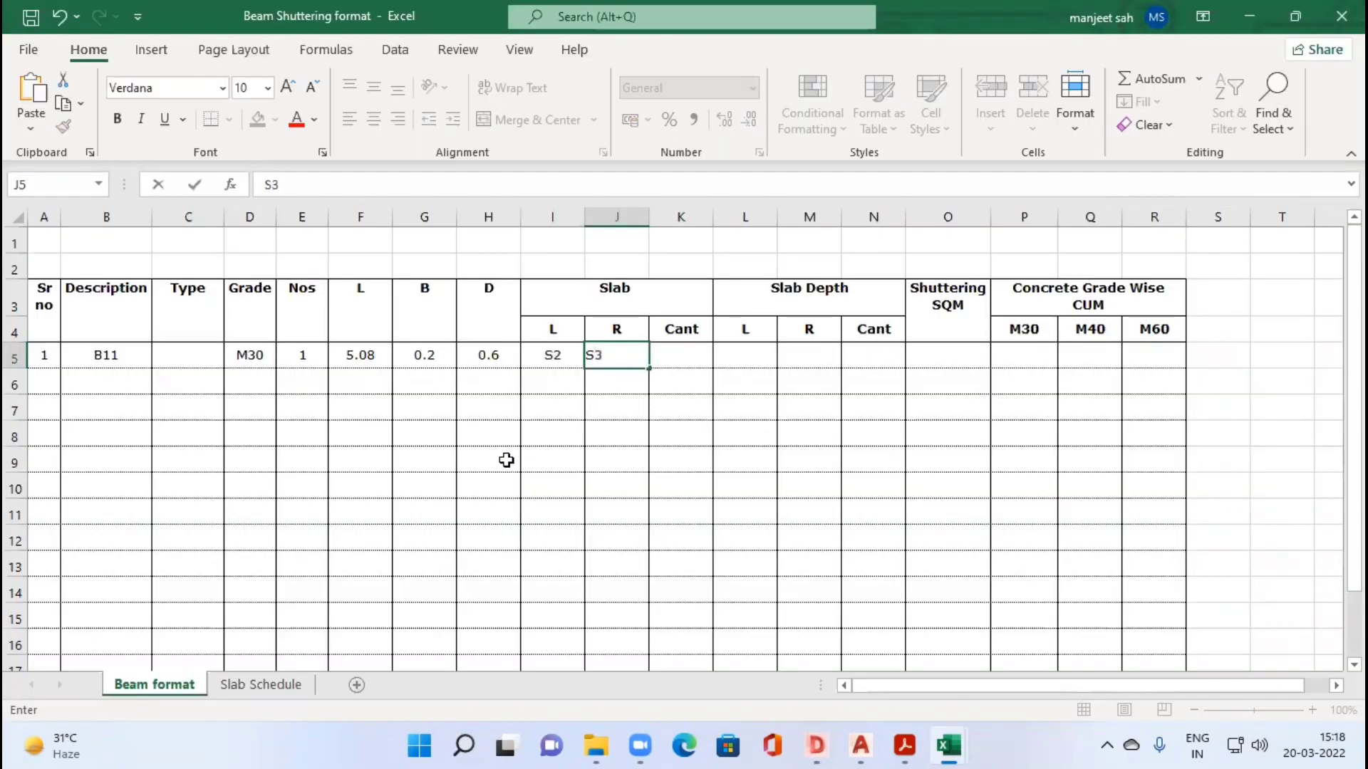
pyautogui.press('Tab')
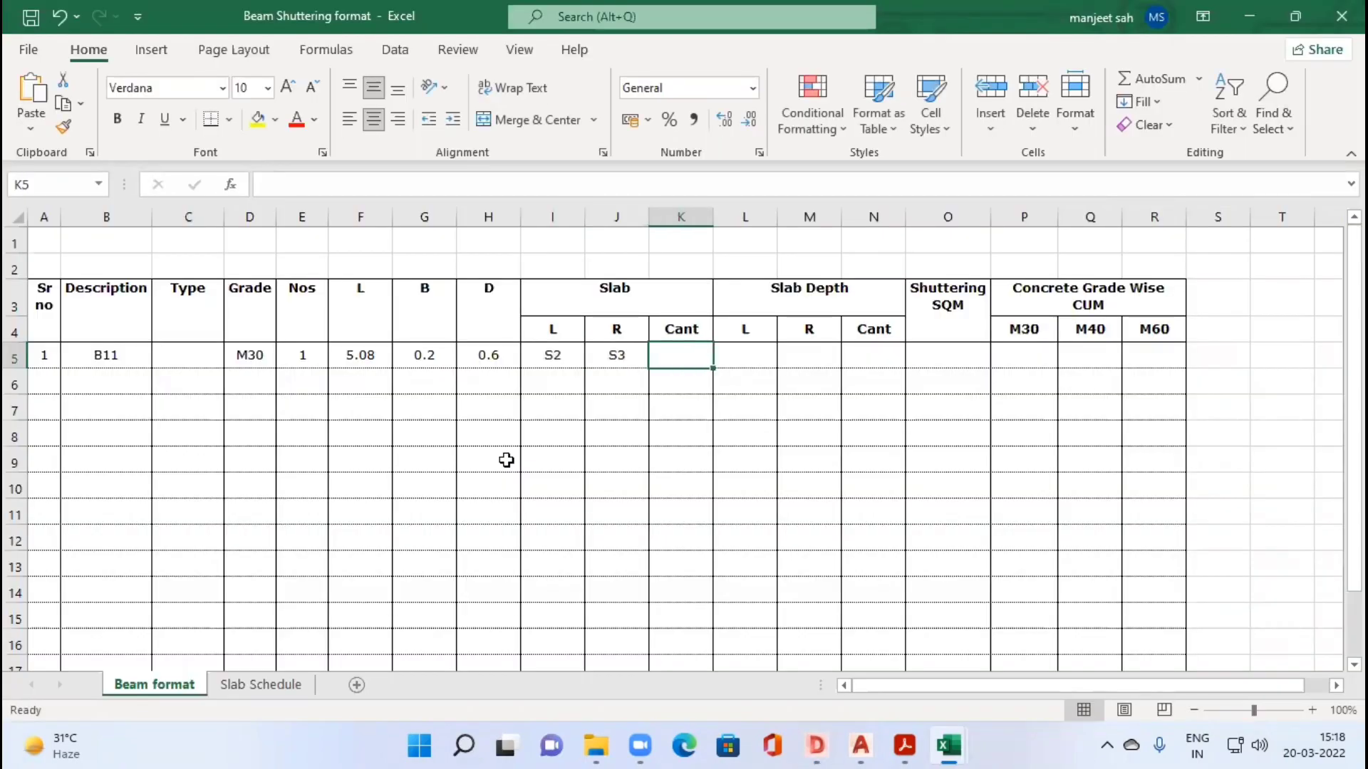
pyautogui.press('Tab')
# Step: Start a VLOOKUP formula in beam B11's L slab depth cell, using I5 as the lookup value
pyautogui.write('+')
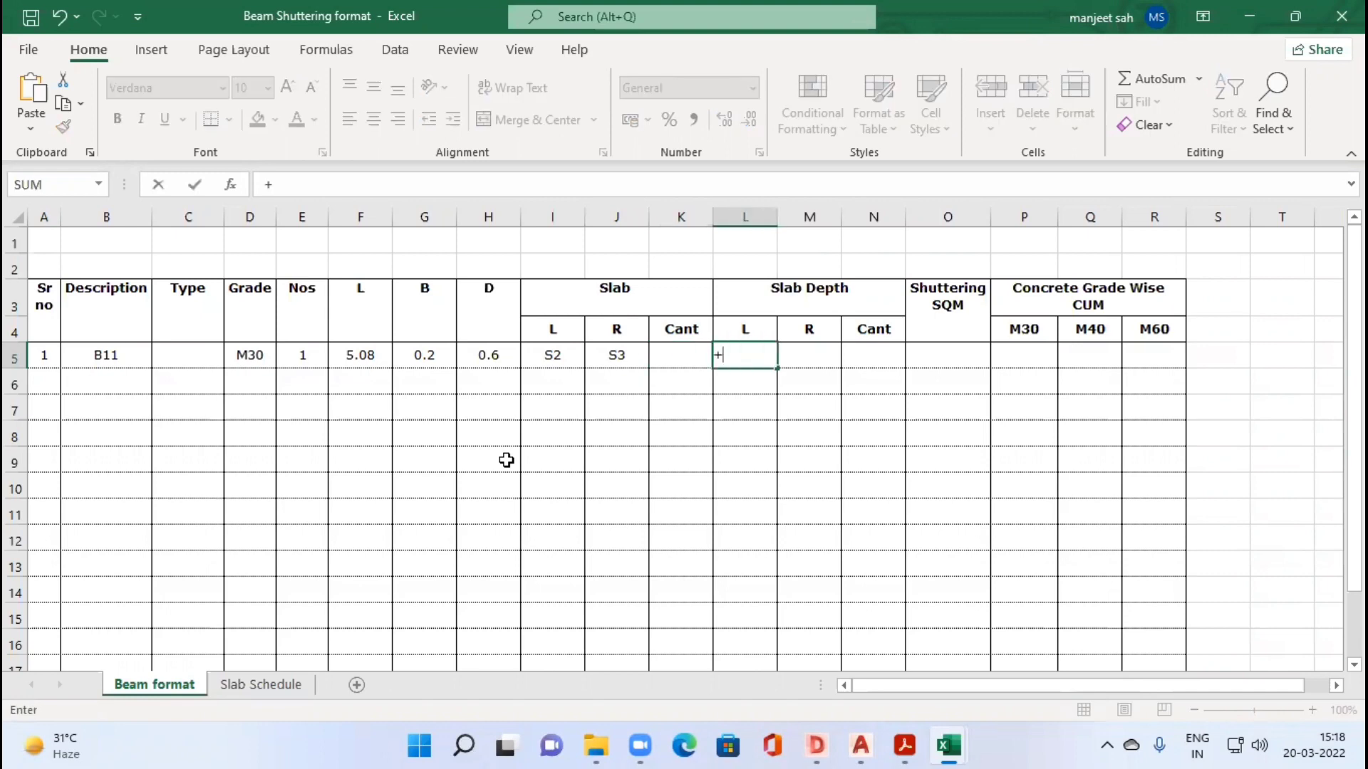
pyautogui.write('VLOO')
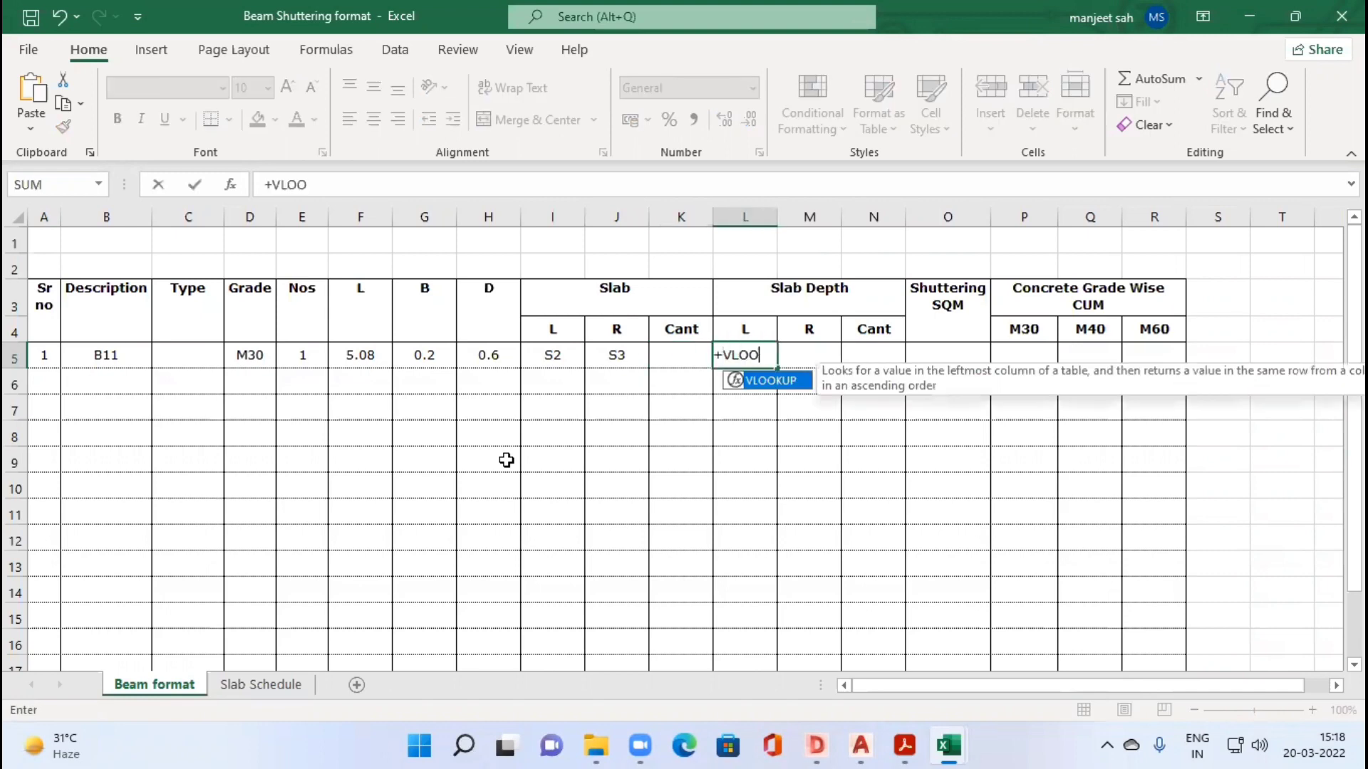
pyautogui.write('KUP(')
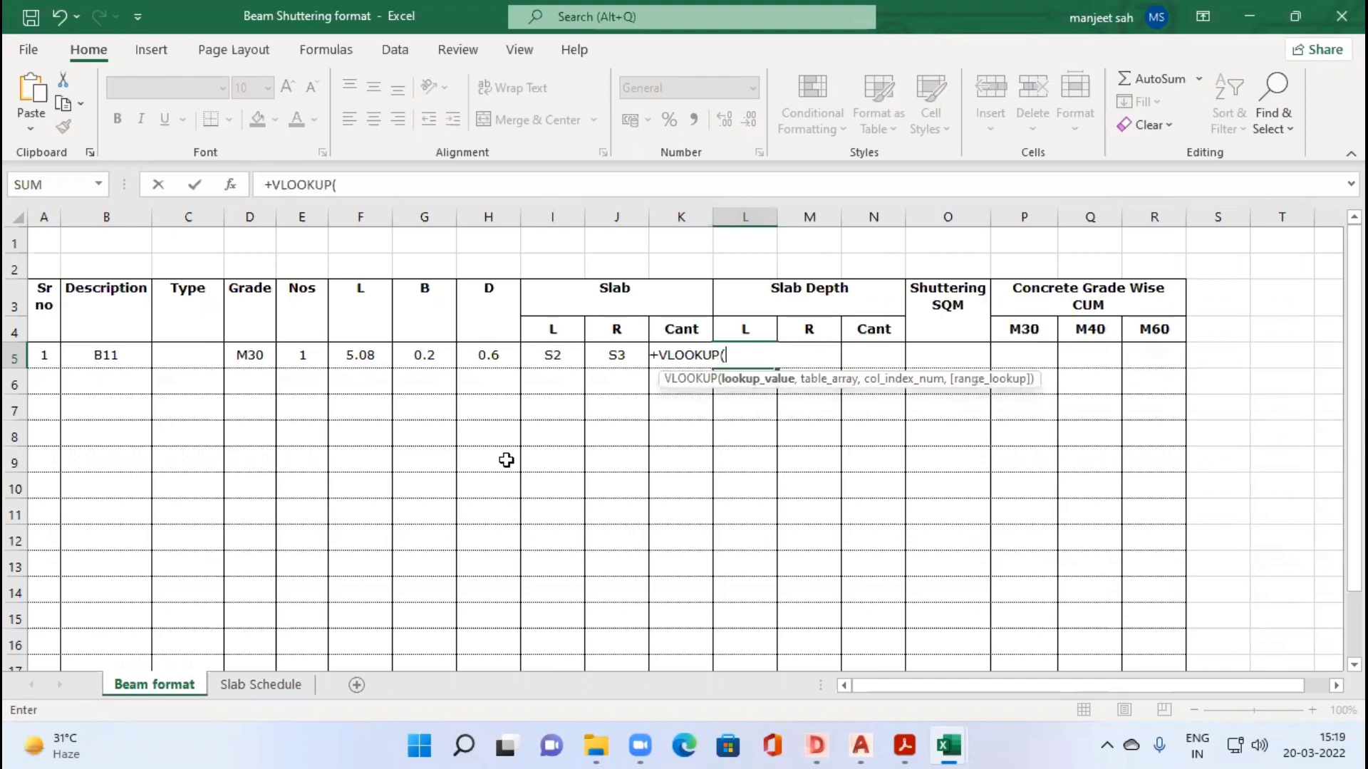
pyautogui.press('Left')
pyautogui.press('Left')
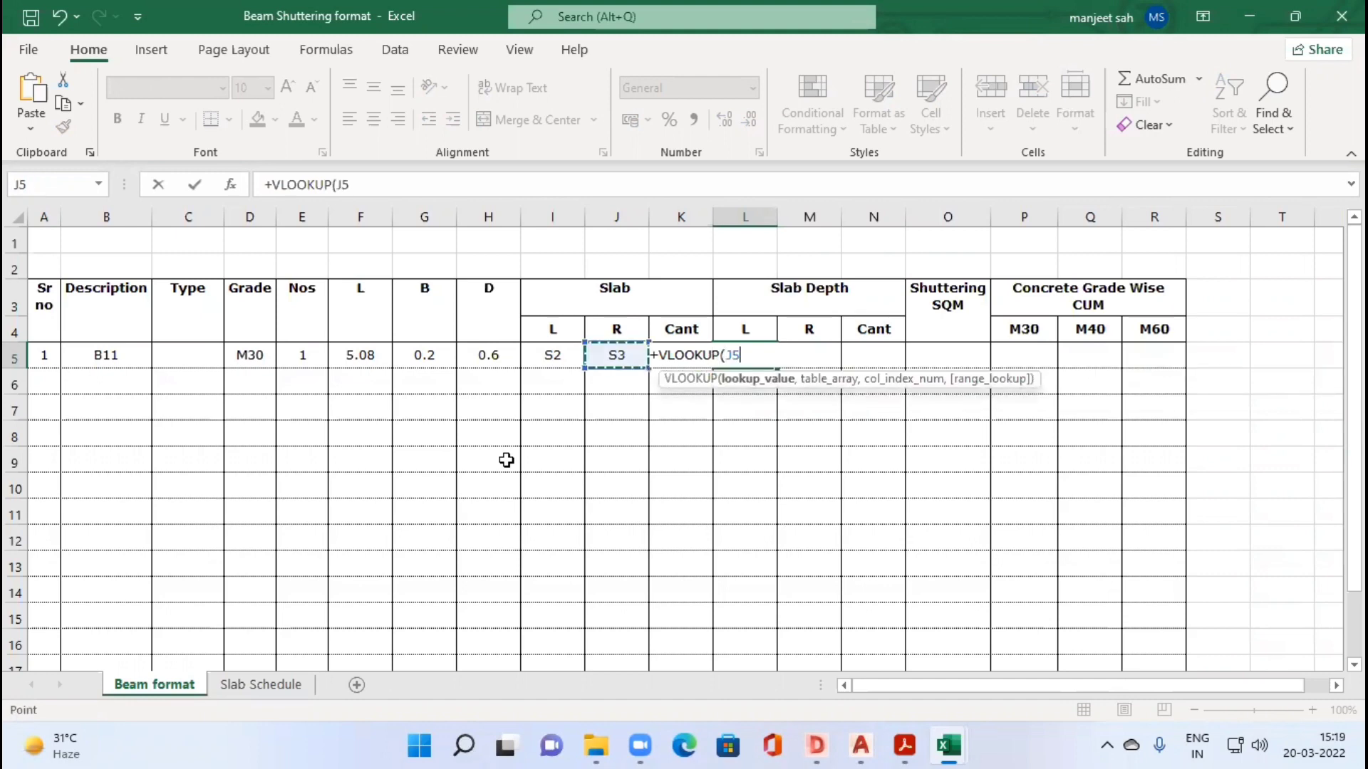
pyautogui.press('Left')
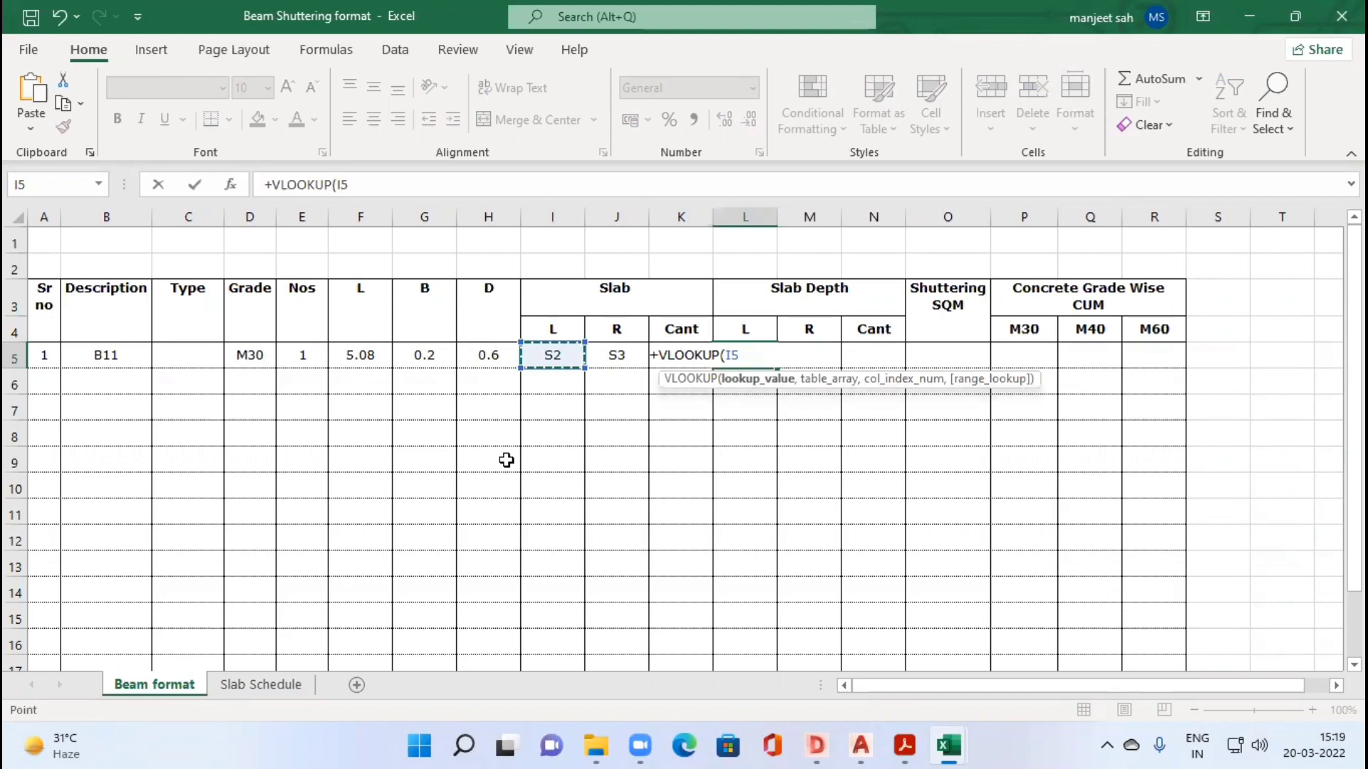
pyautogui.write(',')
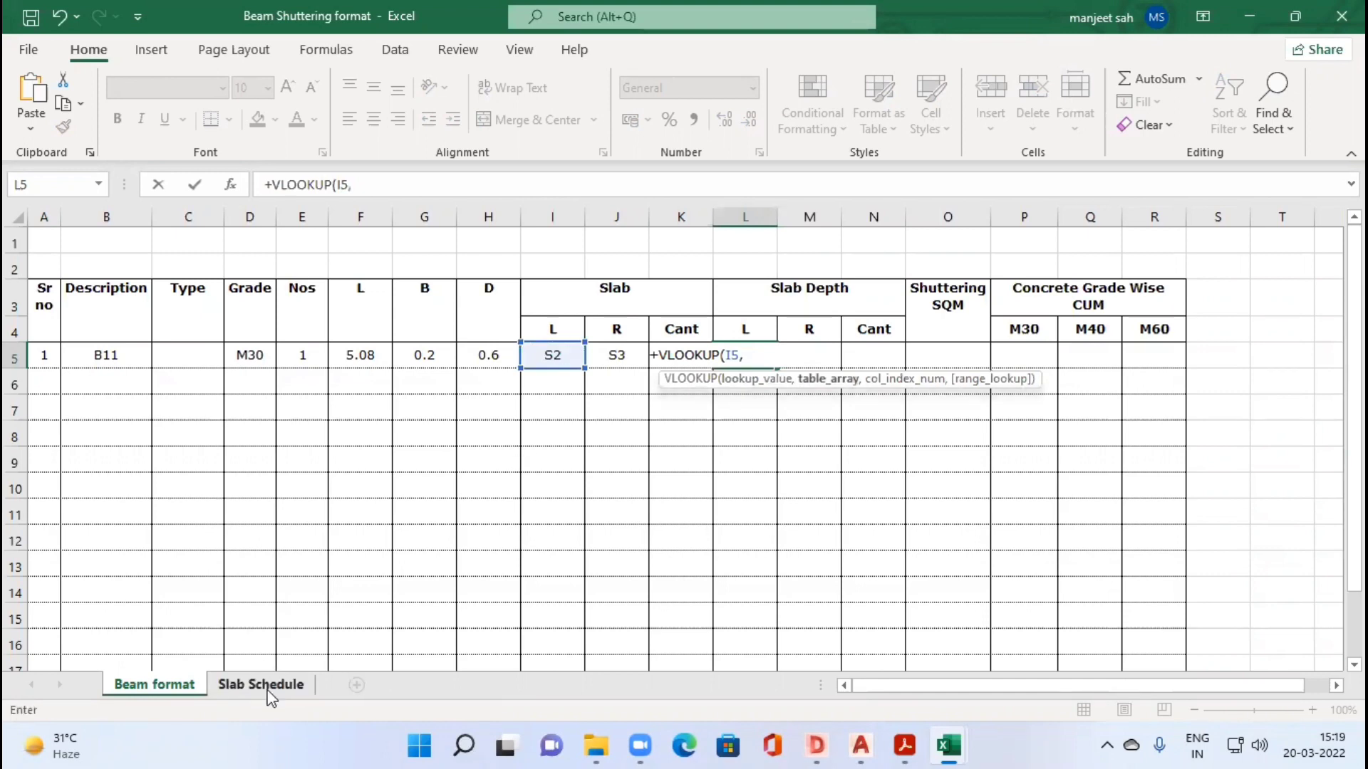
# Step: Set the VLOOKUP table array to C4:D12 on the Slab Schedule sheet
pyautogui.hotkey('ctrl', 'pagedown')
pyautogui.click(180, 299)
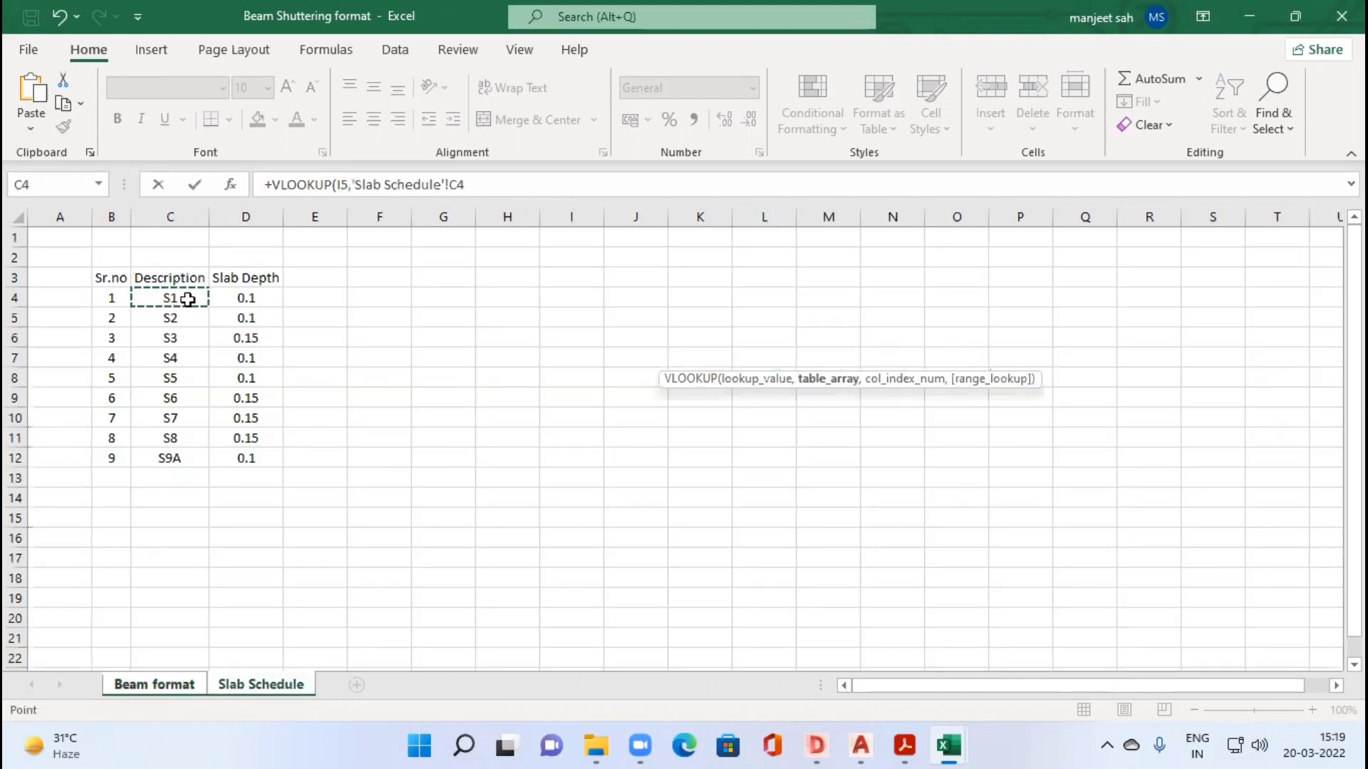
pyautogui.moveTo(219, 300); pyautogui.dragTo(214, 403)
pyautogui.moveTo(207, 460); pyautogui.dragTo(244, 456)
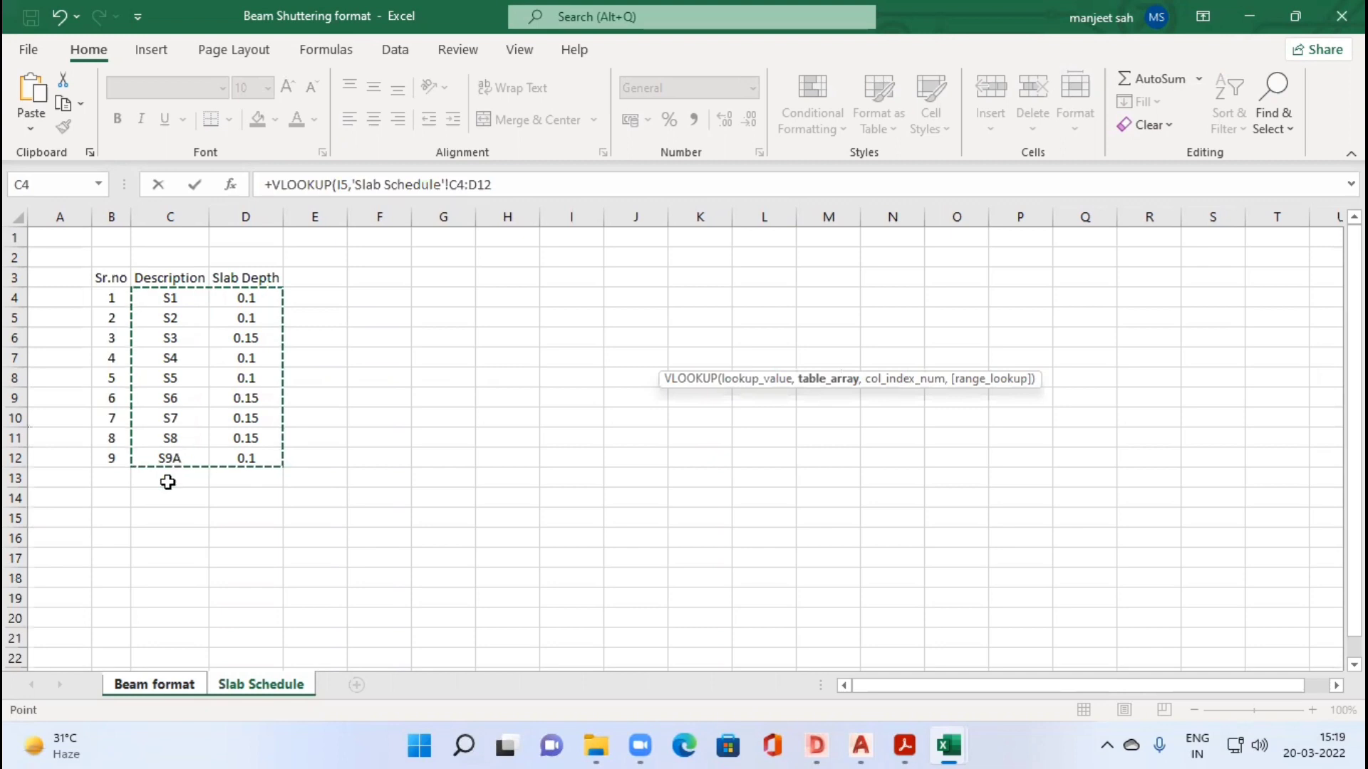
pyautogui.write(',')
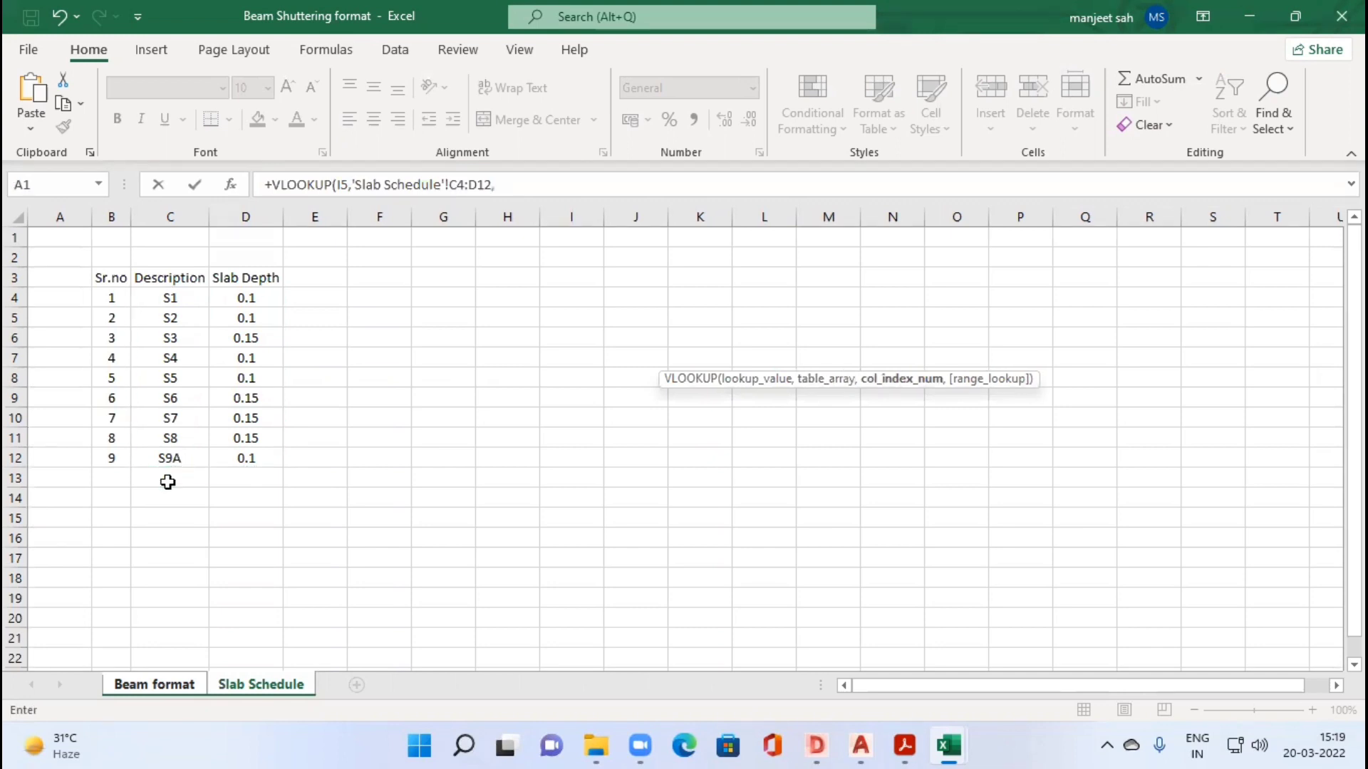
pyautogui.write('2')
# Step: Complete the VLOOKUP formula with column index 2 and exact match FALSE
pyautogui.write(',')
pyautogui.press('Down')
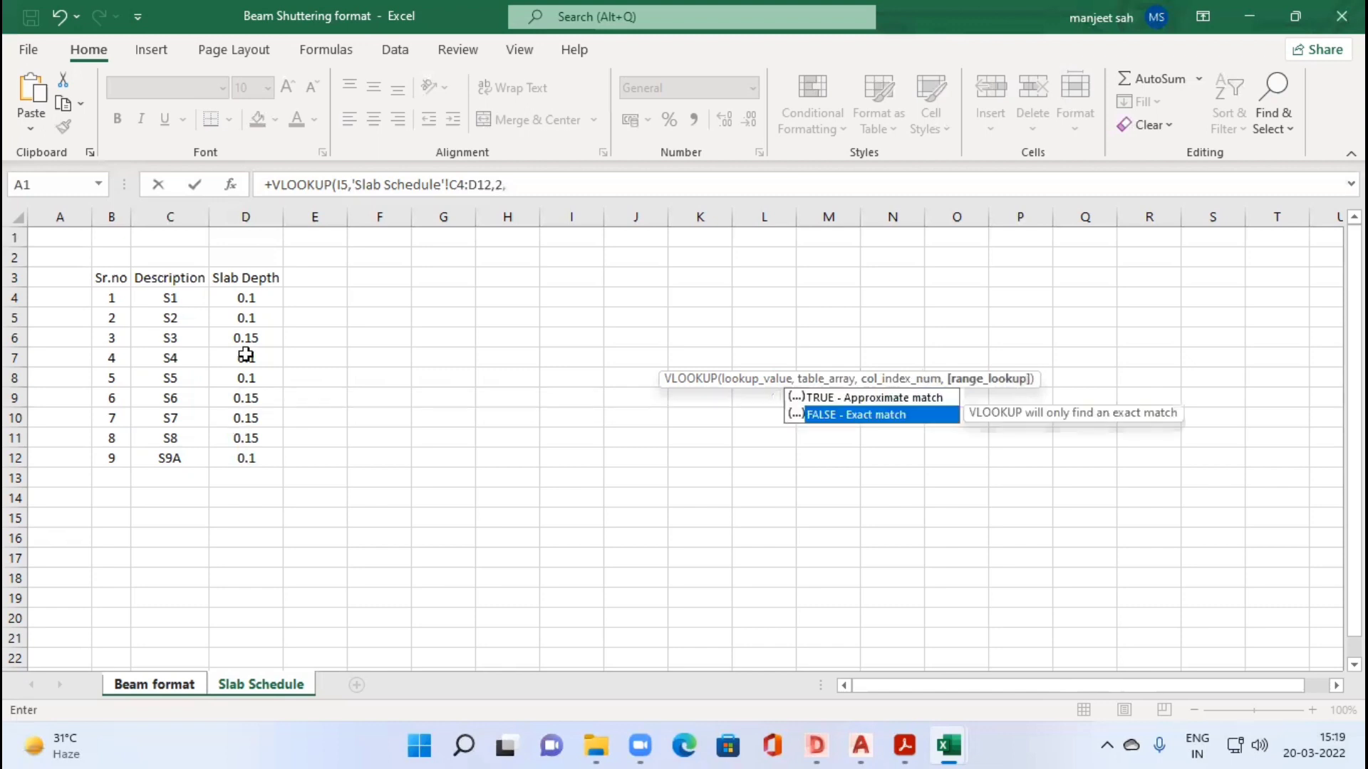
pyautogui.press('Tab')
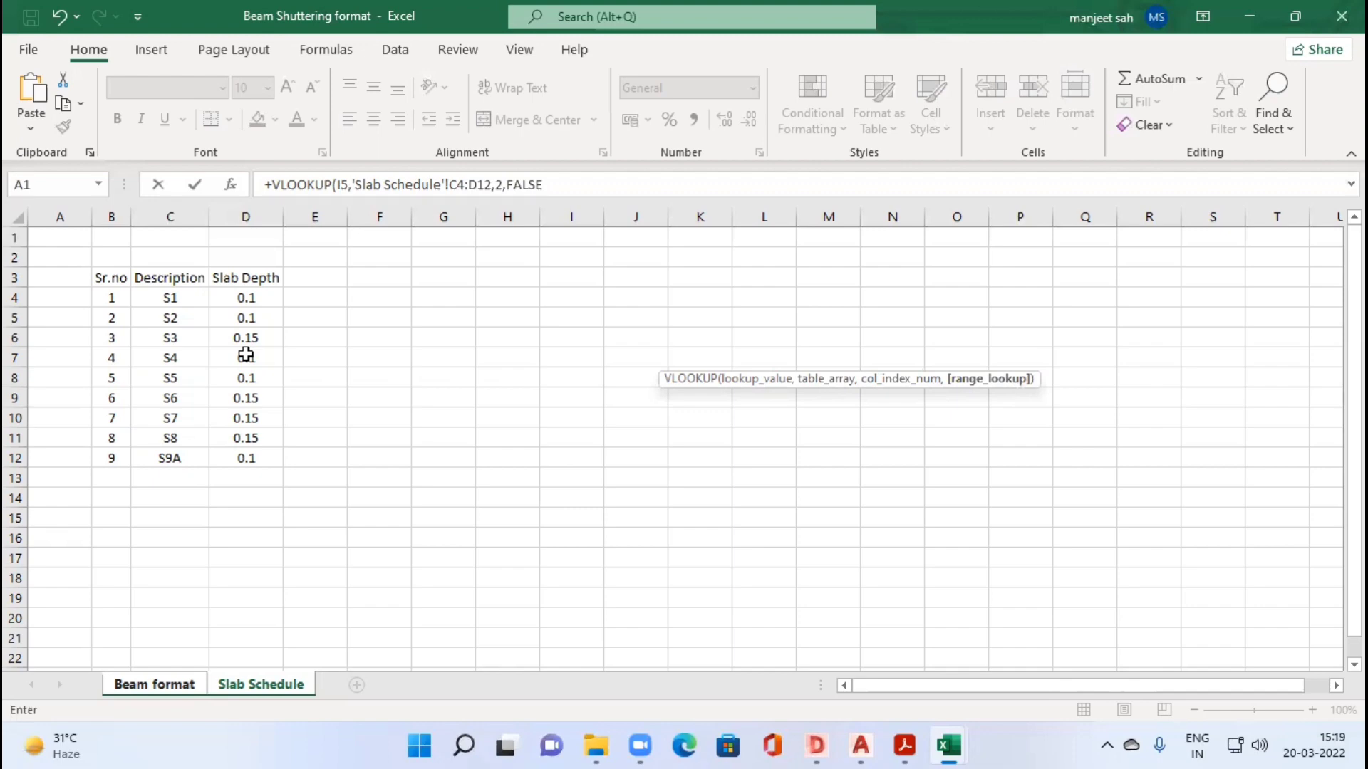
pyautogui.write(')')
pyautogui.press('Return')
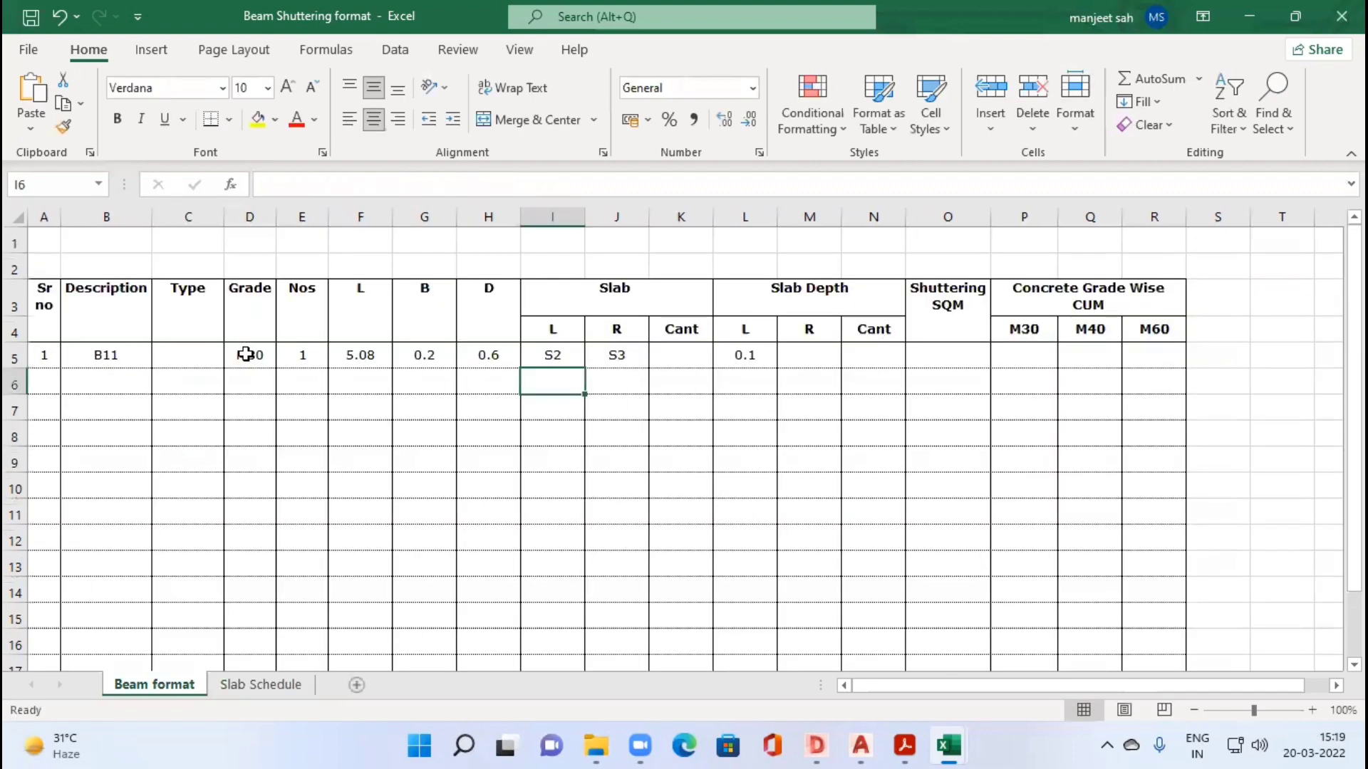
# Step: Make the table range in L5's VLOOKUP formula absolute as $C$4:$D$12, keeping L5 selected
pyautogui.press('Up')
pyautogui.press('Right')
pyautogui.press('Right')
pyautogui.press('Right')
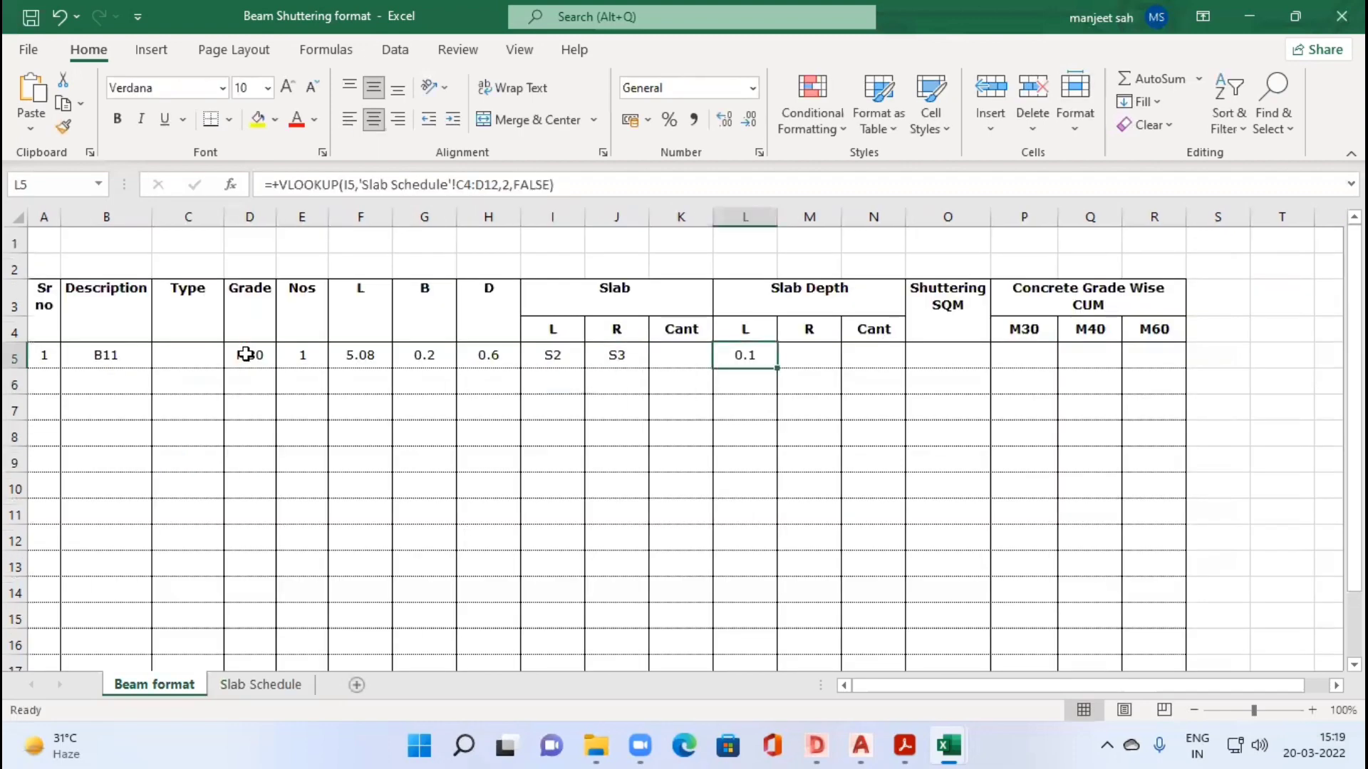
pyautogui.click(460, 184)
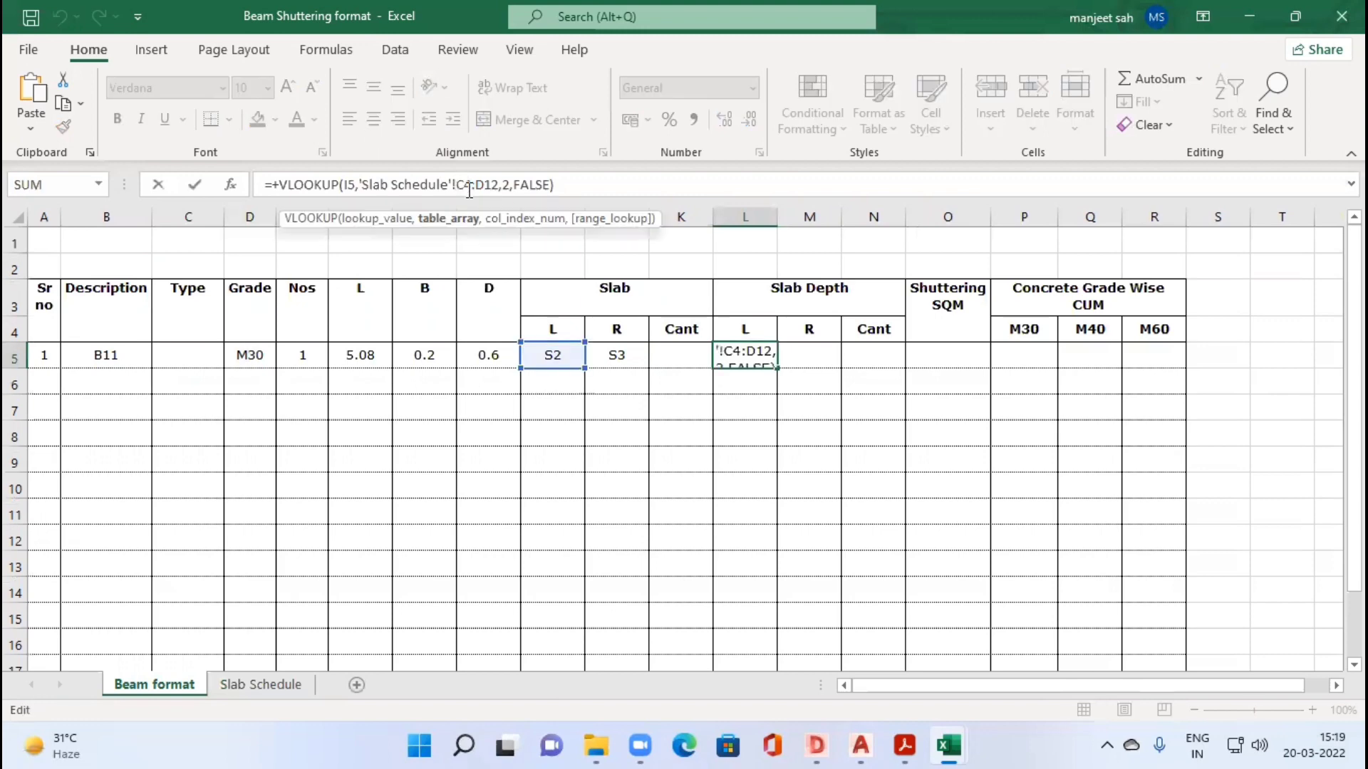
pyautogui.press('F4')
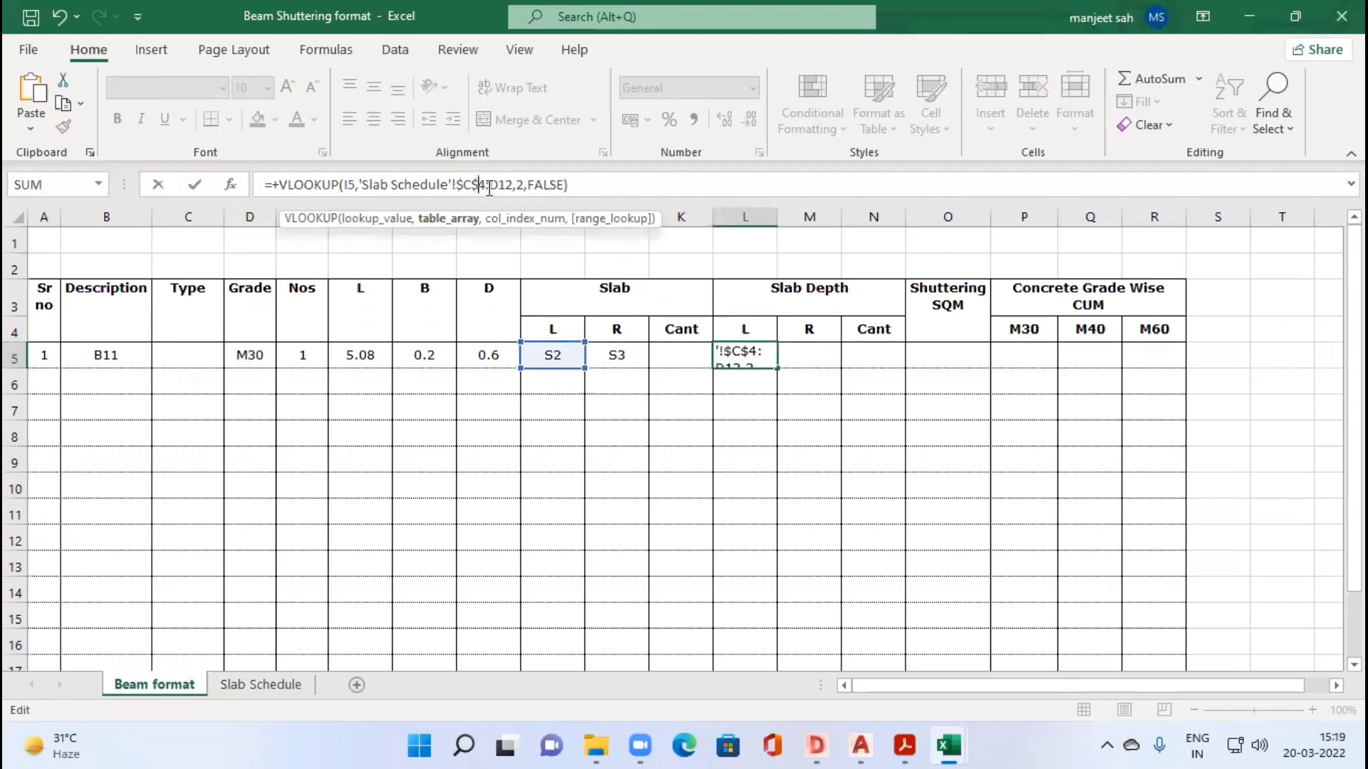
pyautogui.click(490, 185)
pyautogui.write('$')
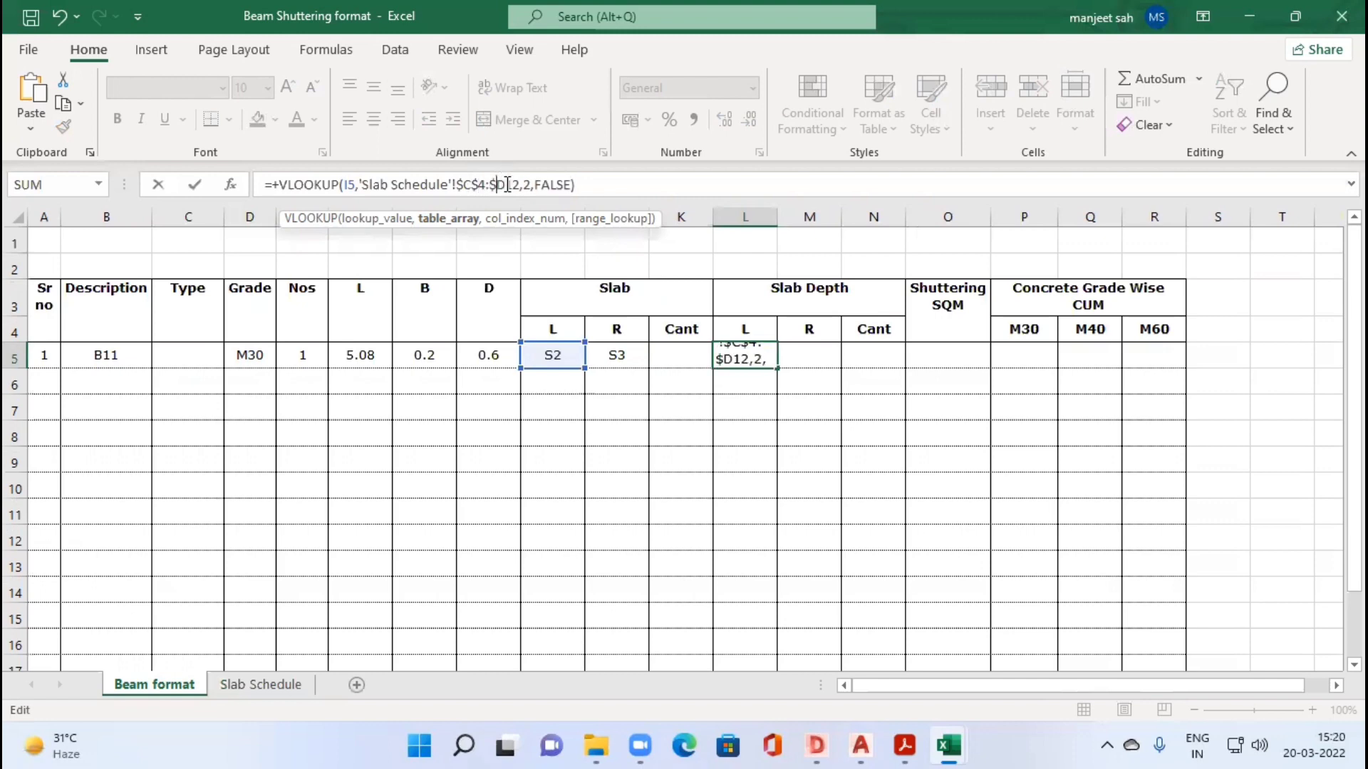
pyautogui.click(506, 186)
pyautogui.write('$')
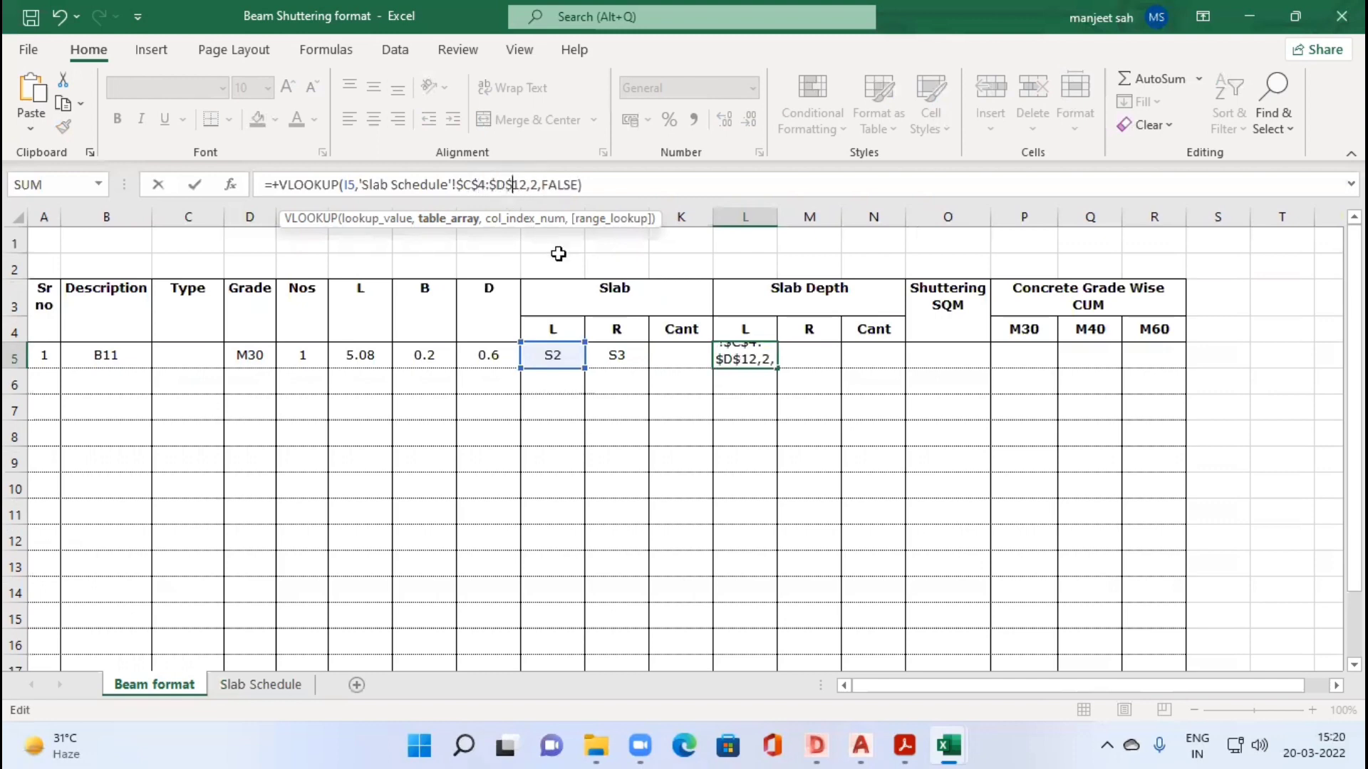
pyautogui.press('Tab')
pyautogui.click(773, 362)
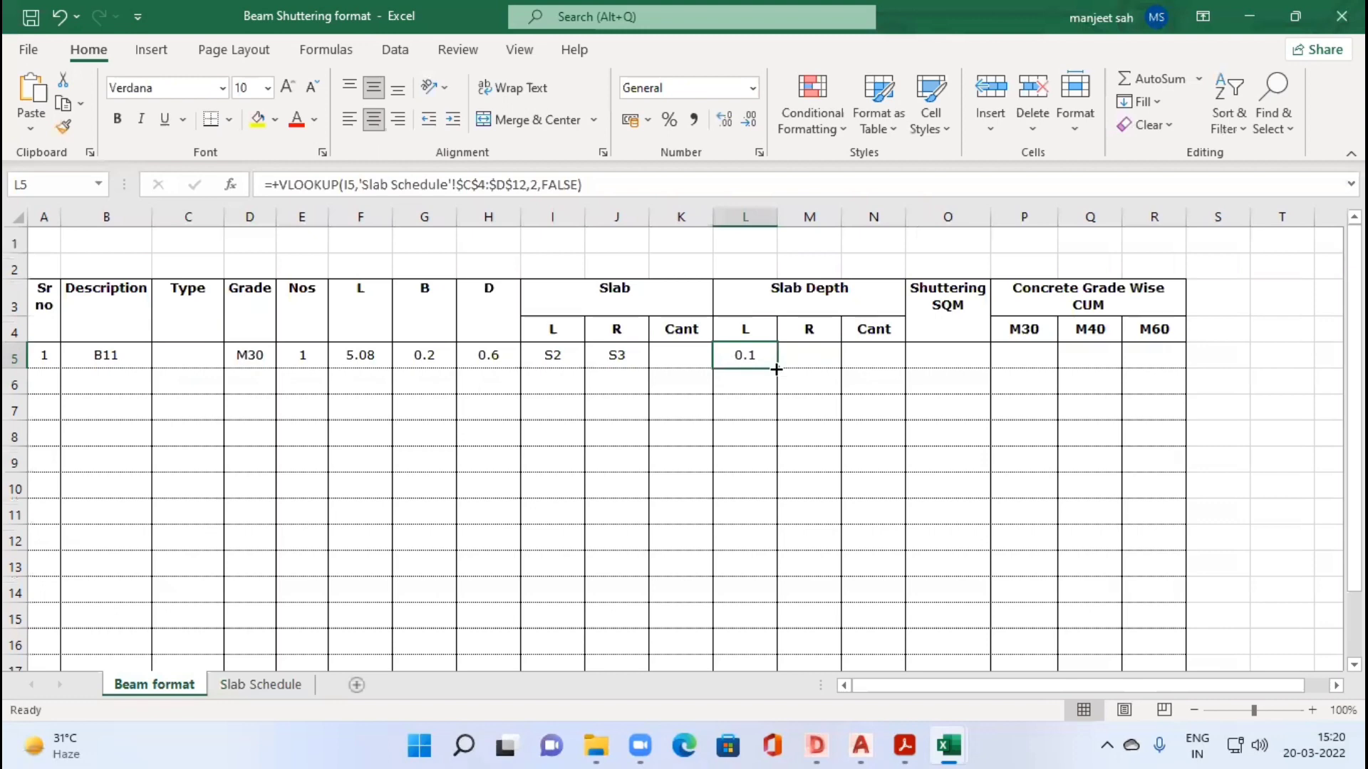
# Step: Copy beam B11's L slab depth VLOOKUP across to the R and Cant slab depth cells
pyautogui.moveTo(777, 368); pyautogui.dragTo(871, 365)
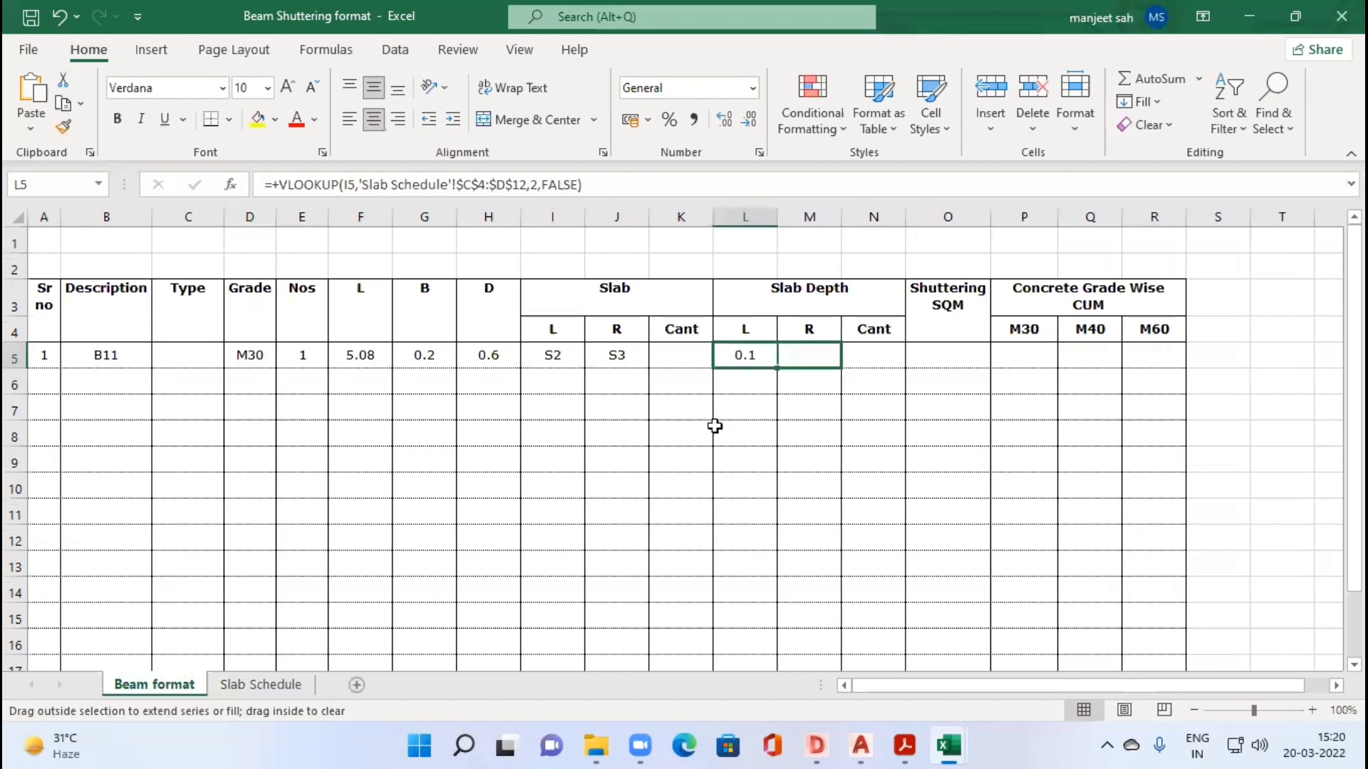
pyautogui.click(808, 350)
pyautogui.press('Left')
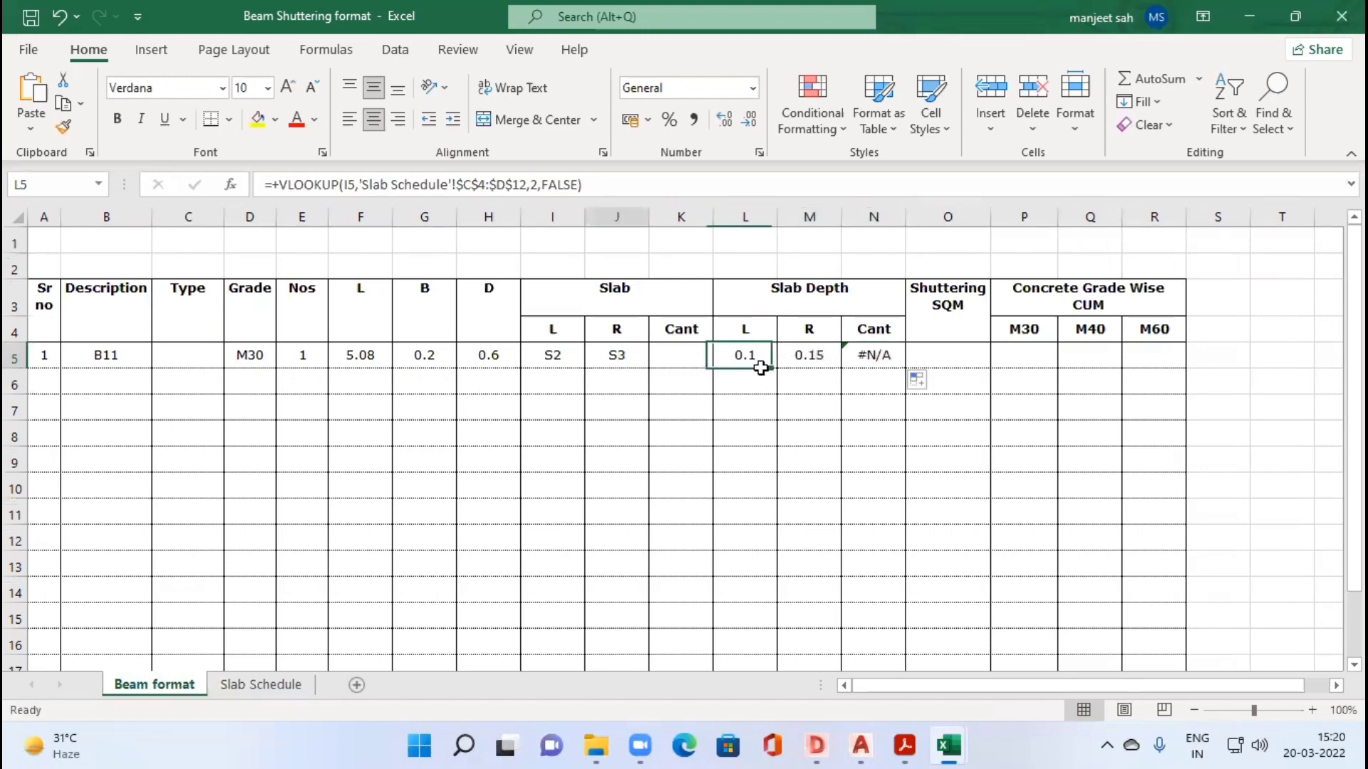
pyautogui.press('Left')
pyautogui.click(801, 358)
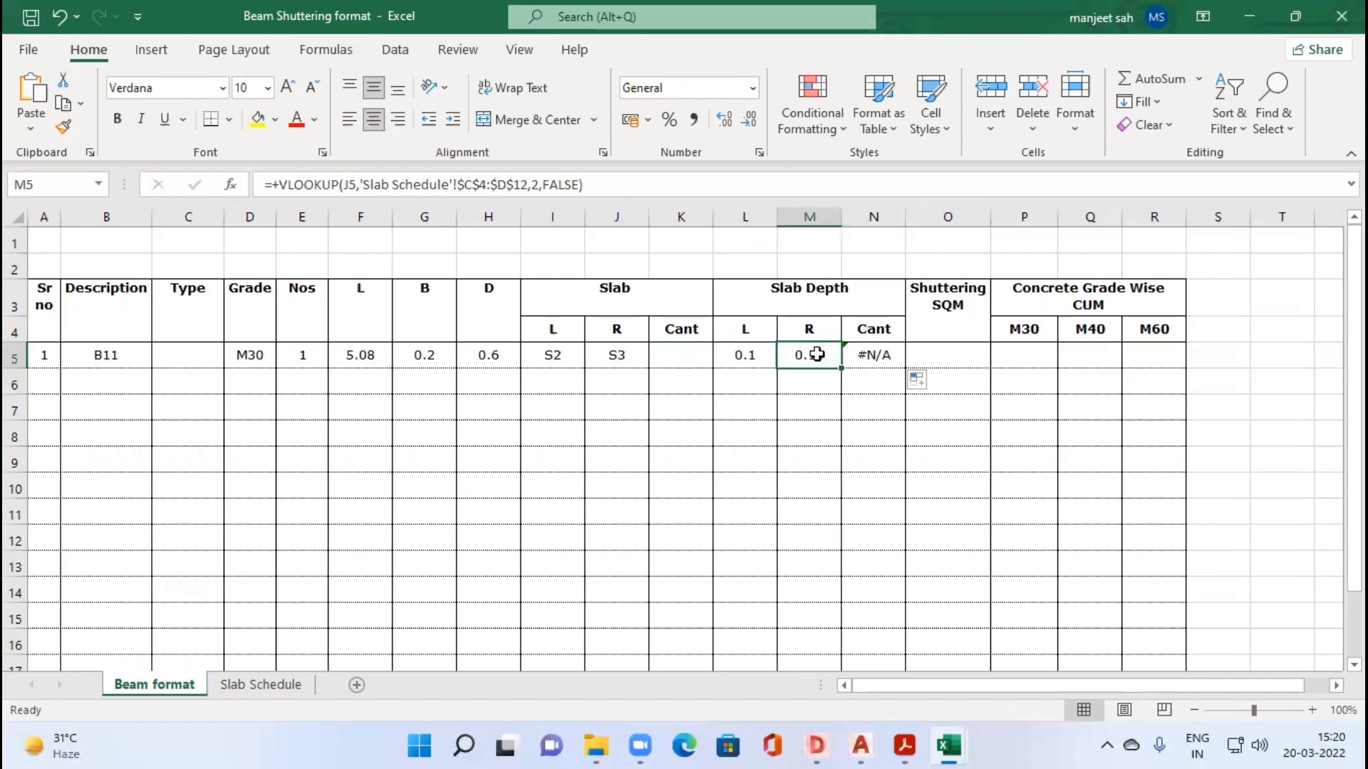
# Step: Check slab S3's depth on the Slab Schedule sheet, then inspect beam B11's Cant depth formula and its lookup cell K5 on the Beam format sheet
pyautogui.click(238, 683)
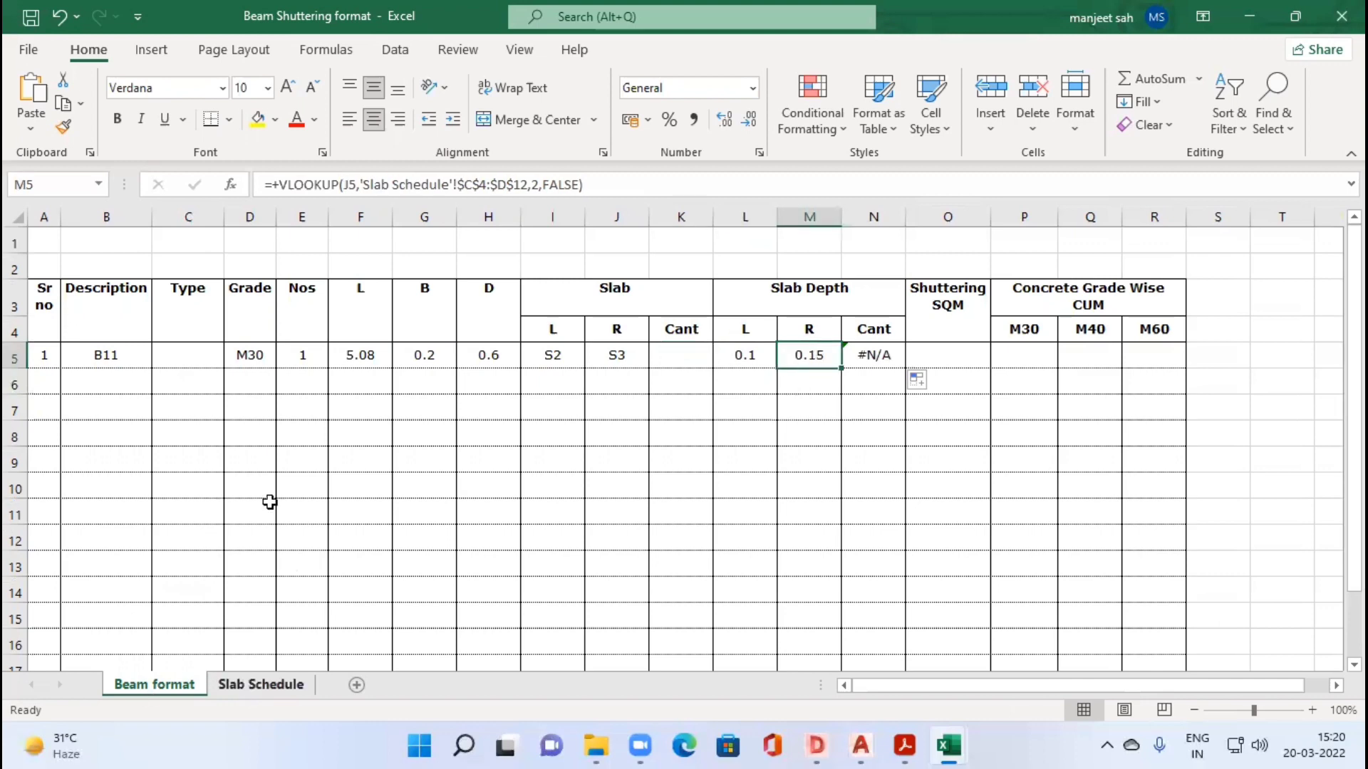
pyautogui.click(190, 336)
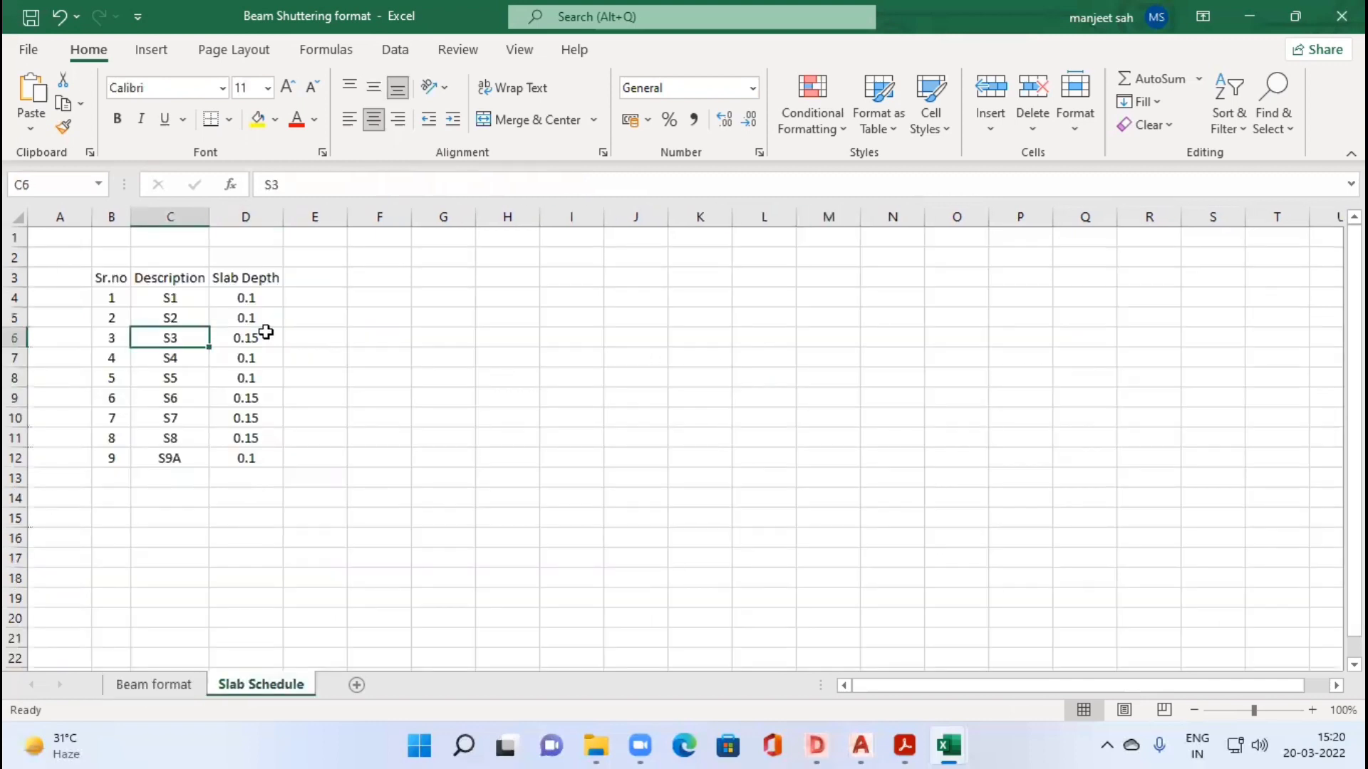
pyautogui.click(266, 332)
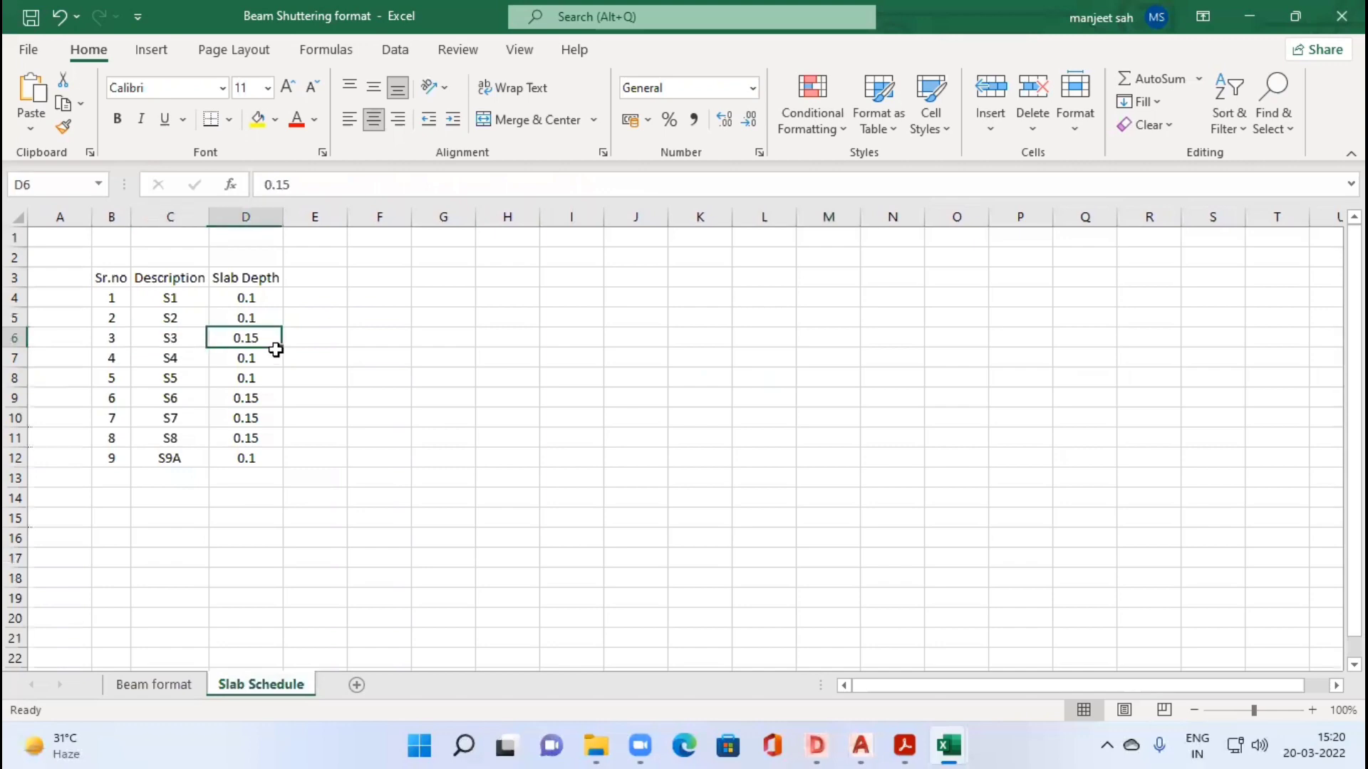
pyautogui.click(156, 685)
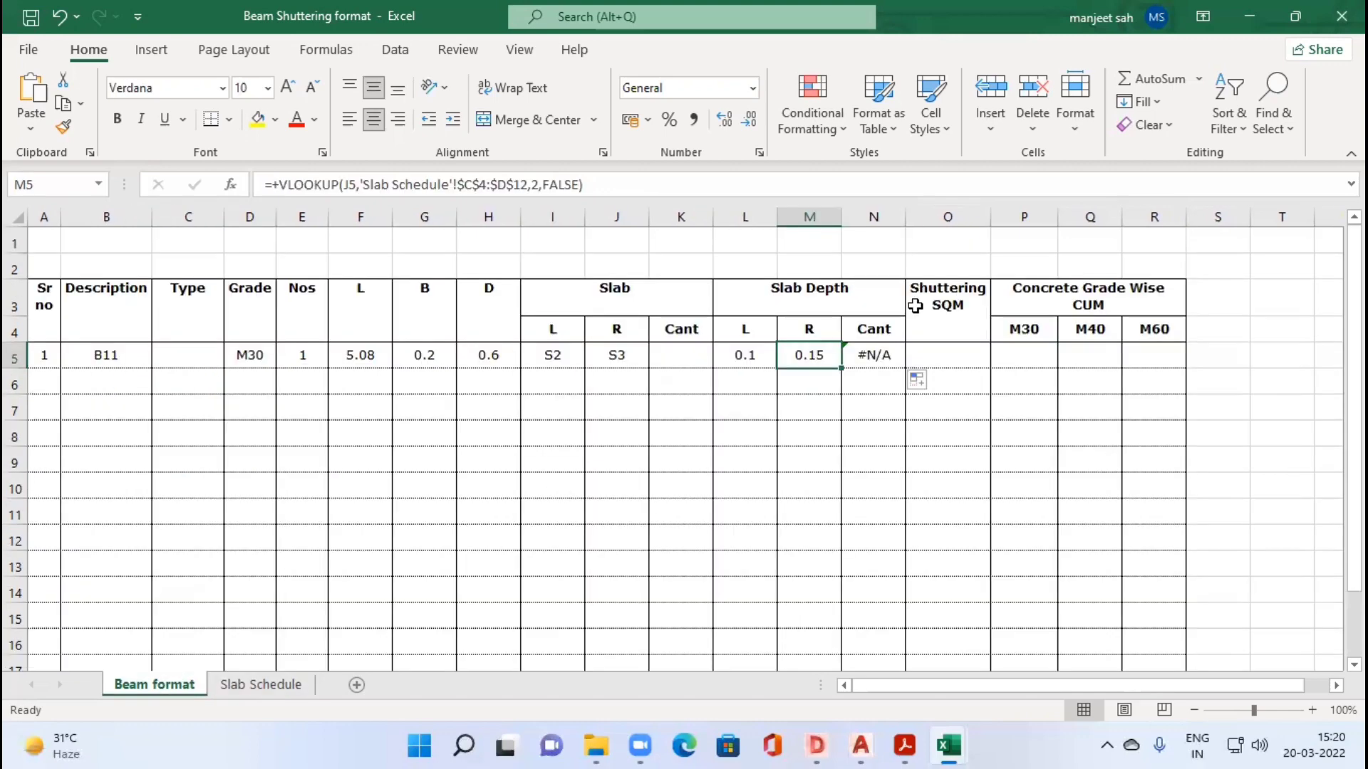
pyautogui.click(881, 356)
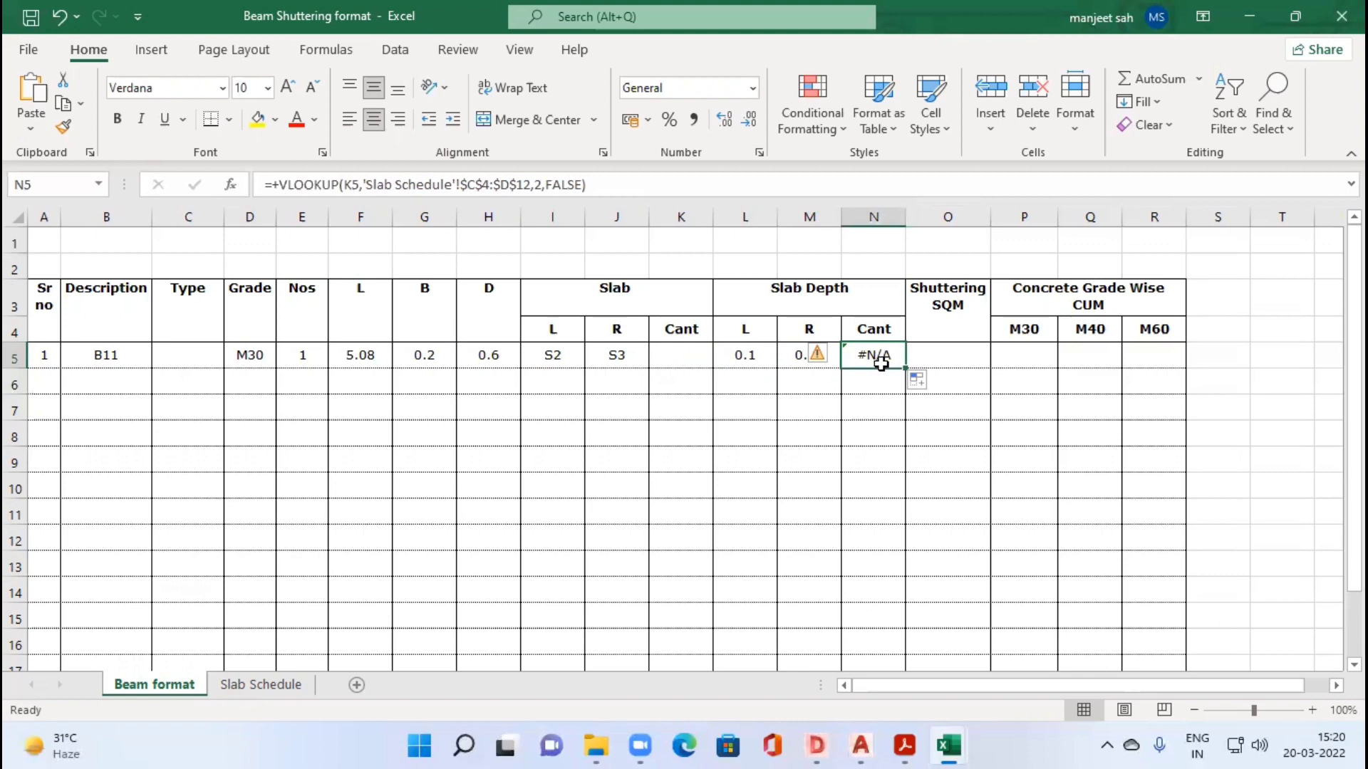
pyautogui.click(691, 354)
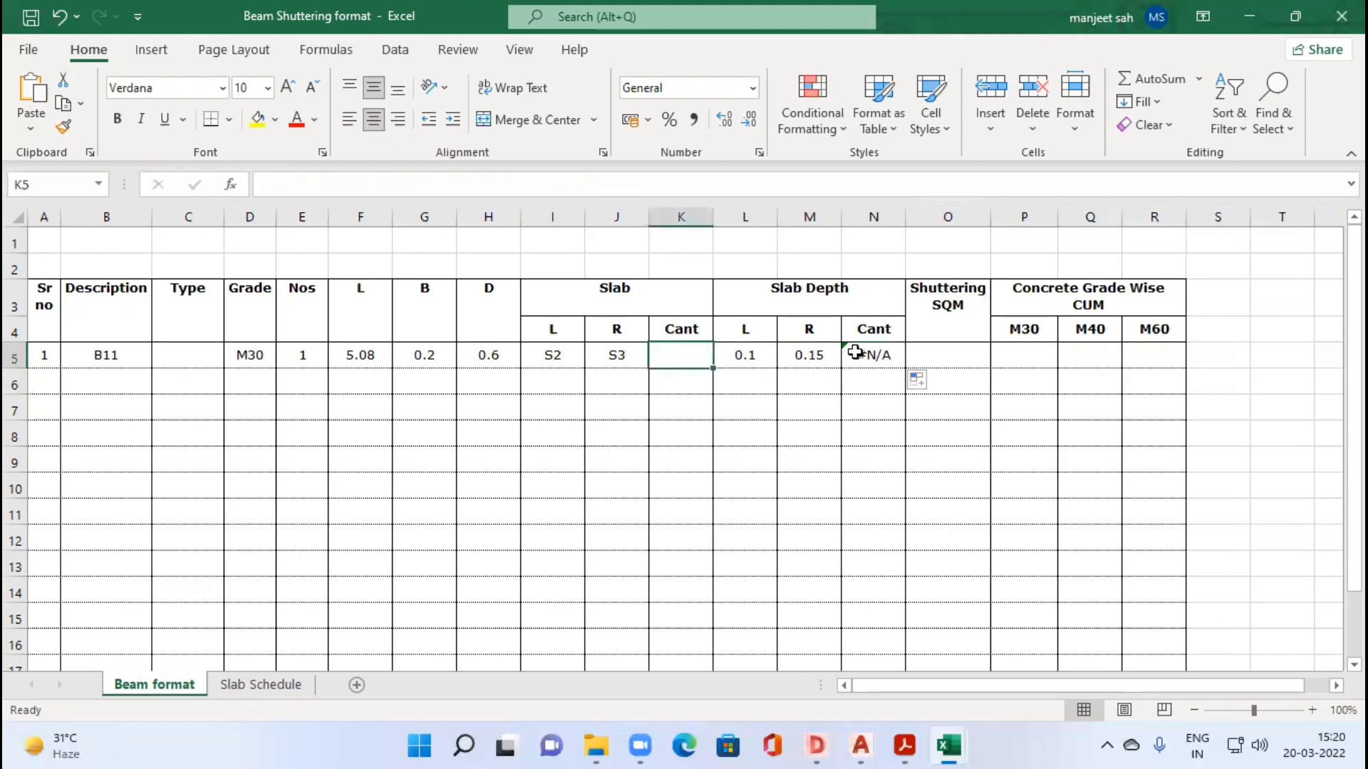
pyautogui.click(828, 365)
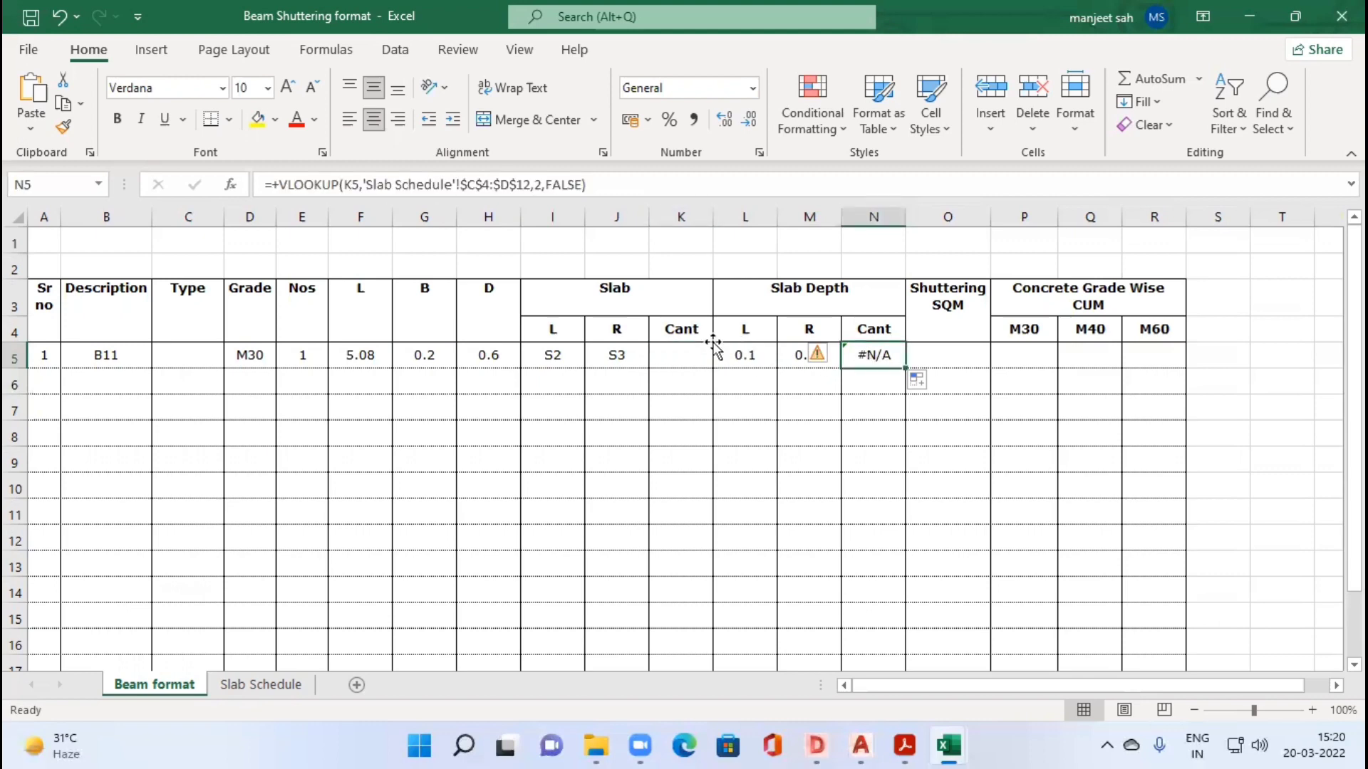
# Step: Insert an opening IFERROR function around the VLOOKUP in L5, beam B11's L slab depth cell
pyautogui.click(716, 356)
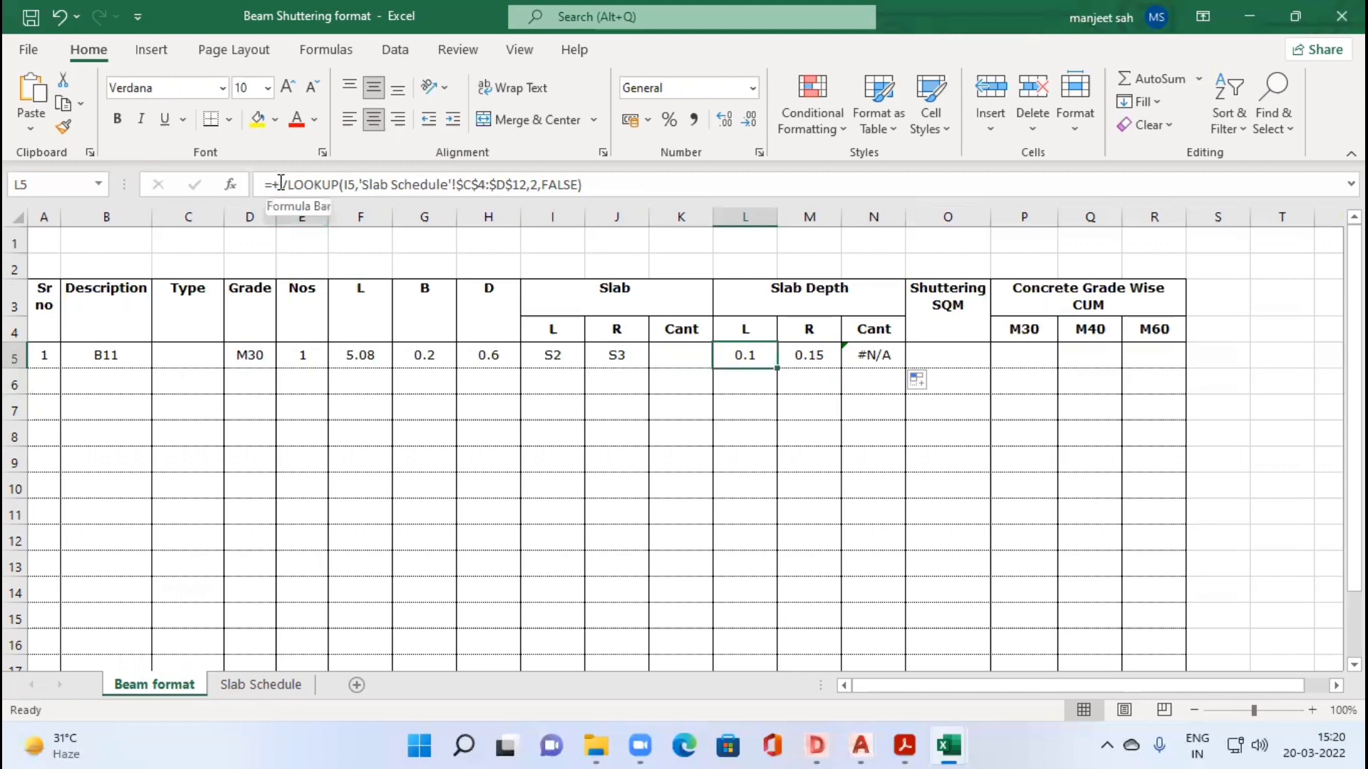
pyautogui.click(277, 185)
pyautogui.write('+')
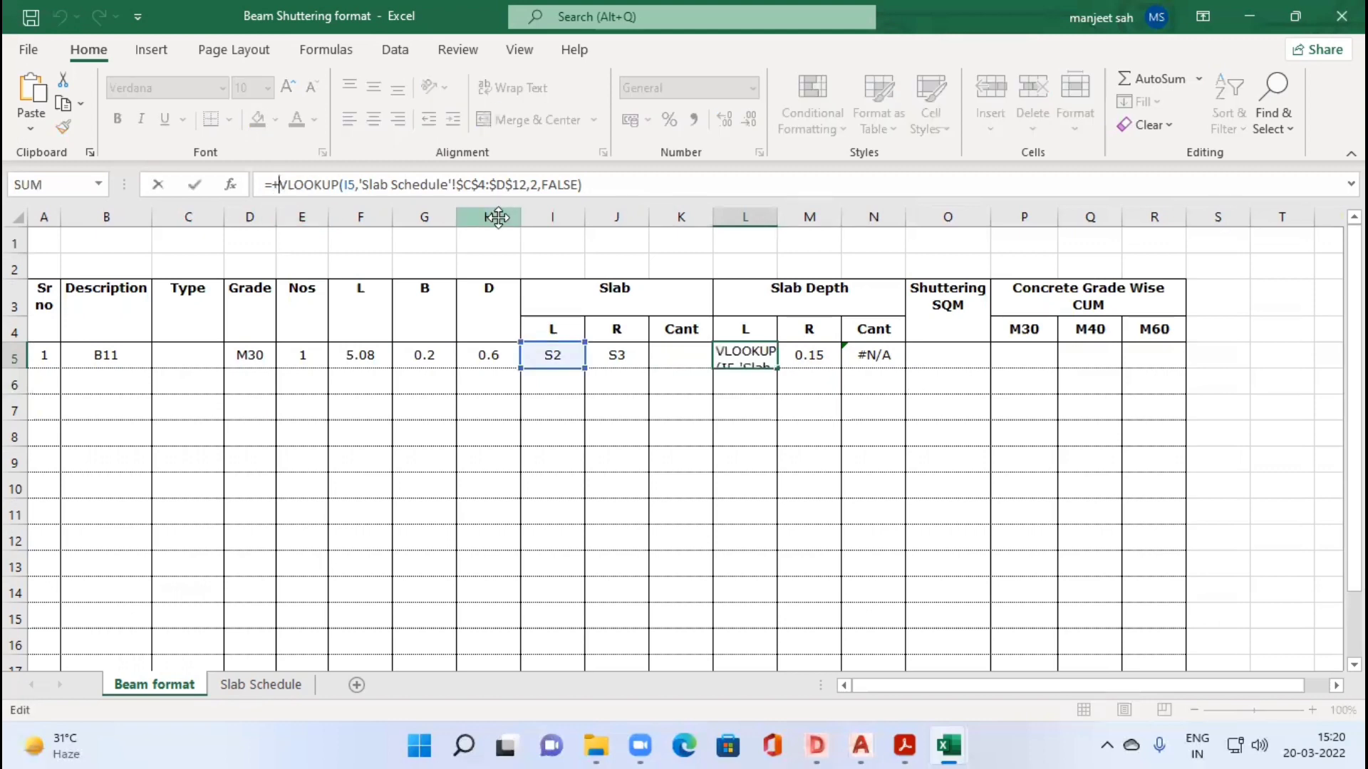
pyautogui.write('IFERO')
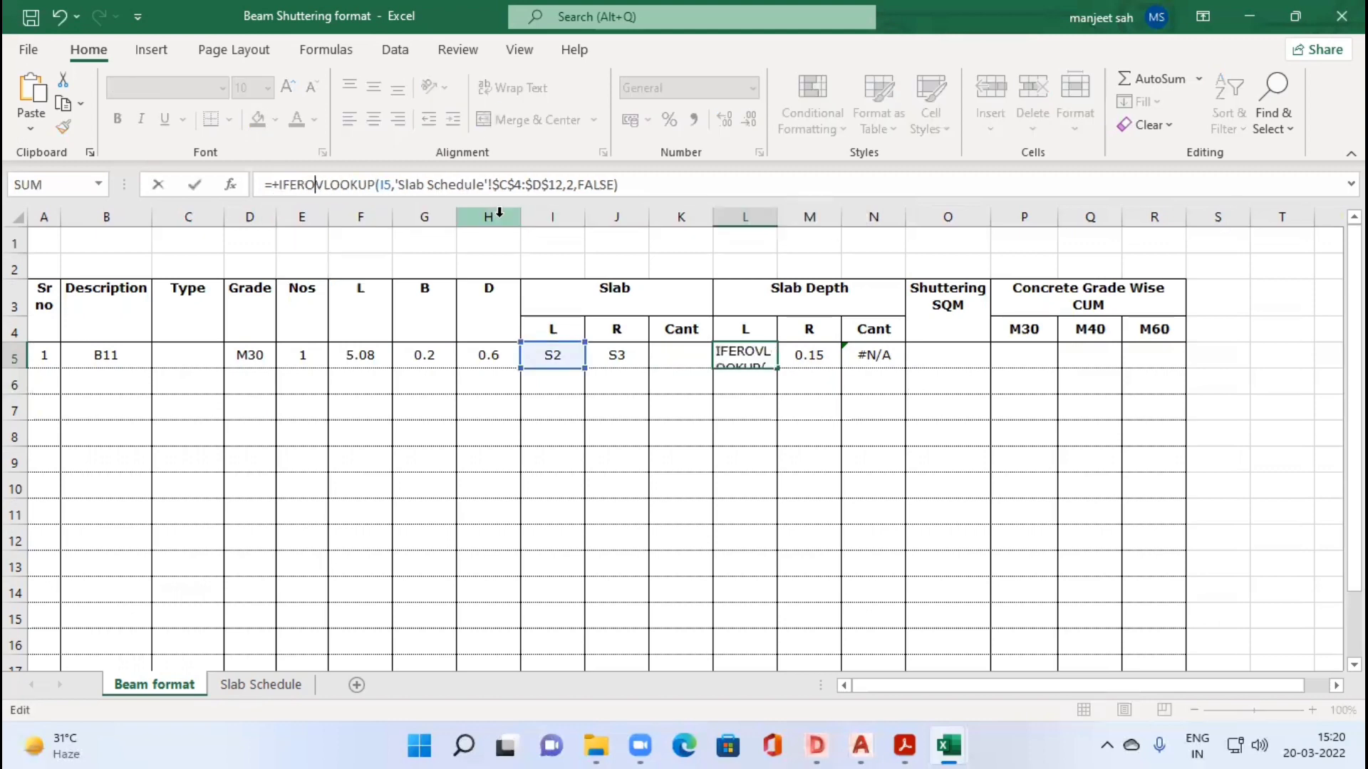
pyautogui.press('BackSpace')
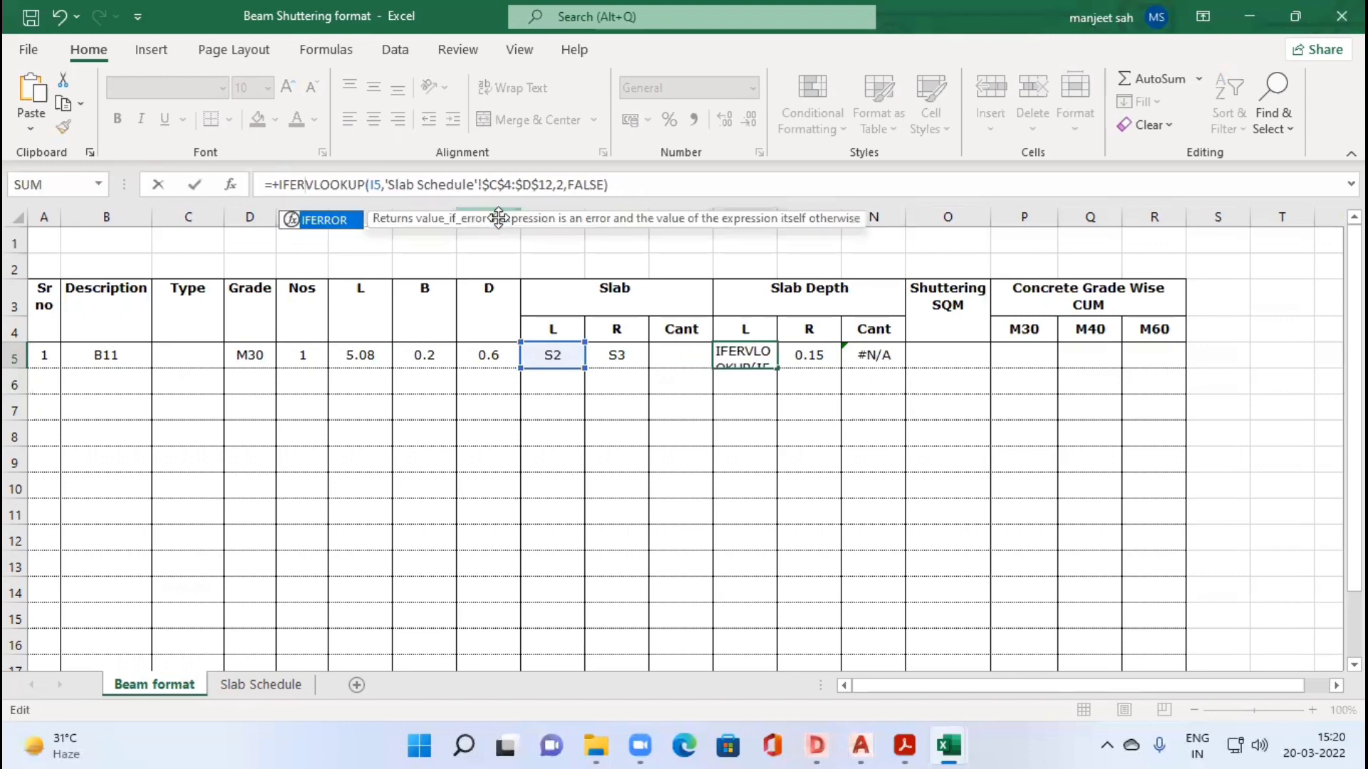
pyautogui.write('ROR')
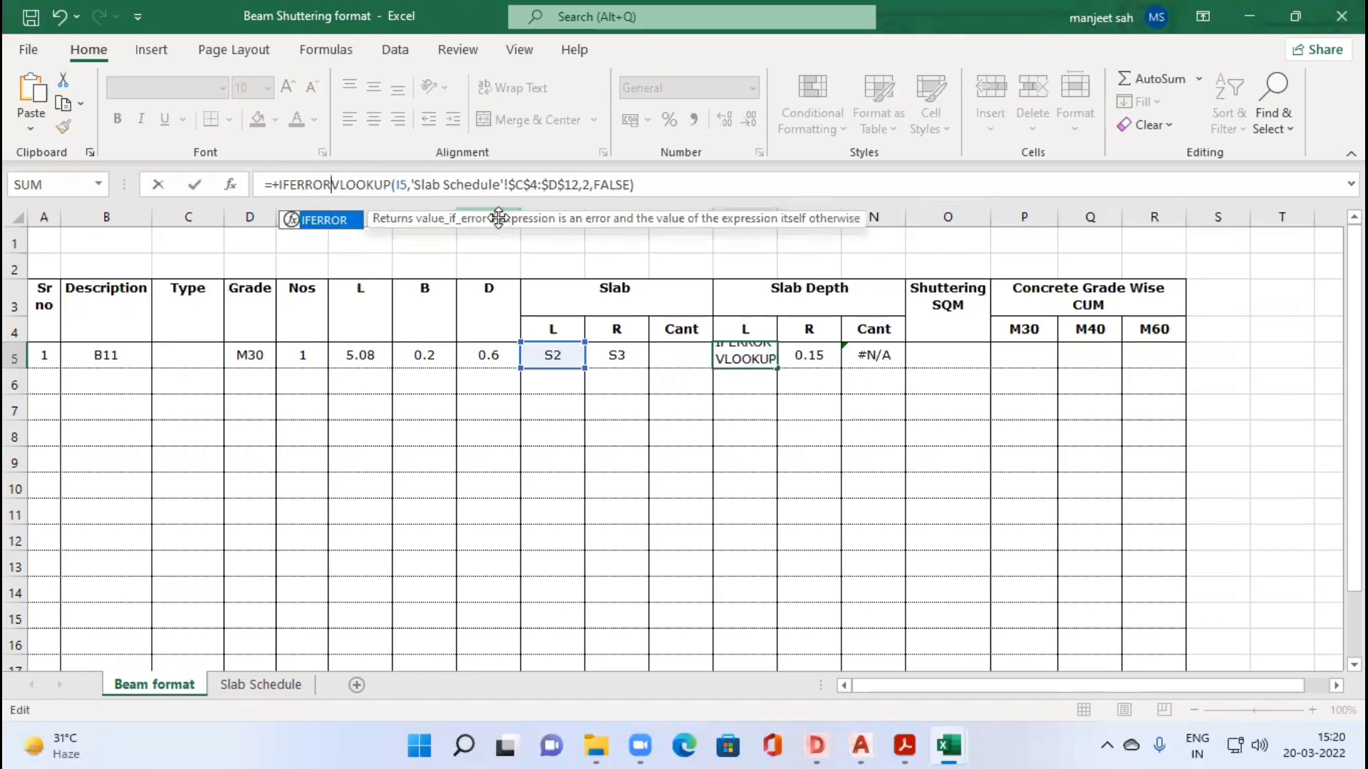
pyautogui.write('(')
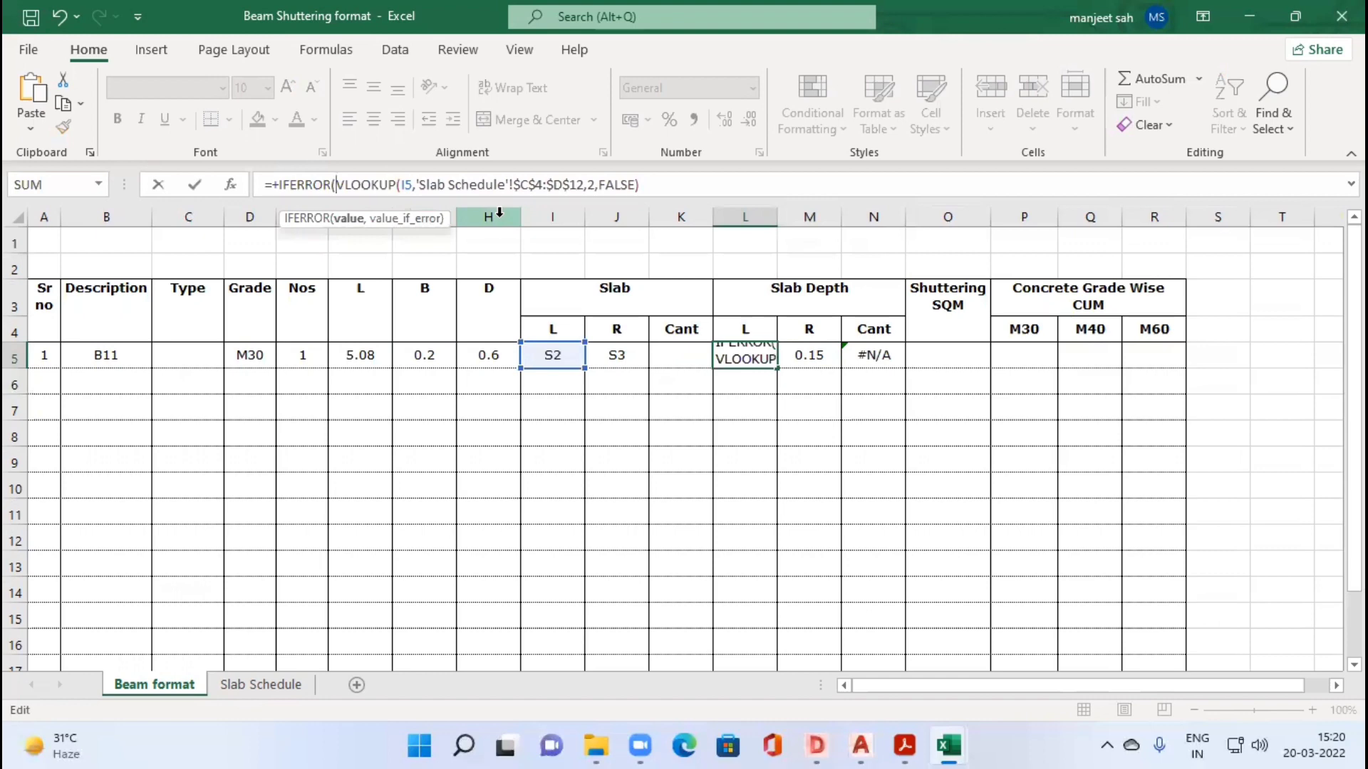
# Step: Complete L5's IFERROR formula with I5 as the error value and copy it across to M5:N5
pyautogui.click(660, 183)
pyautogui.write(',')
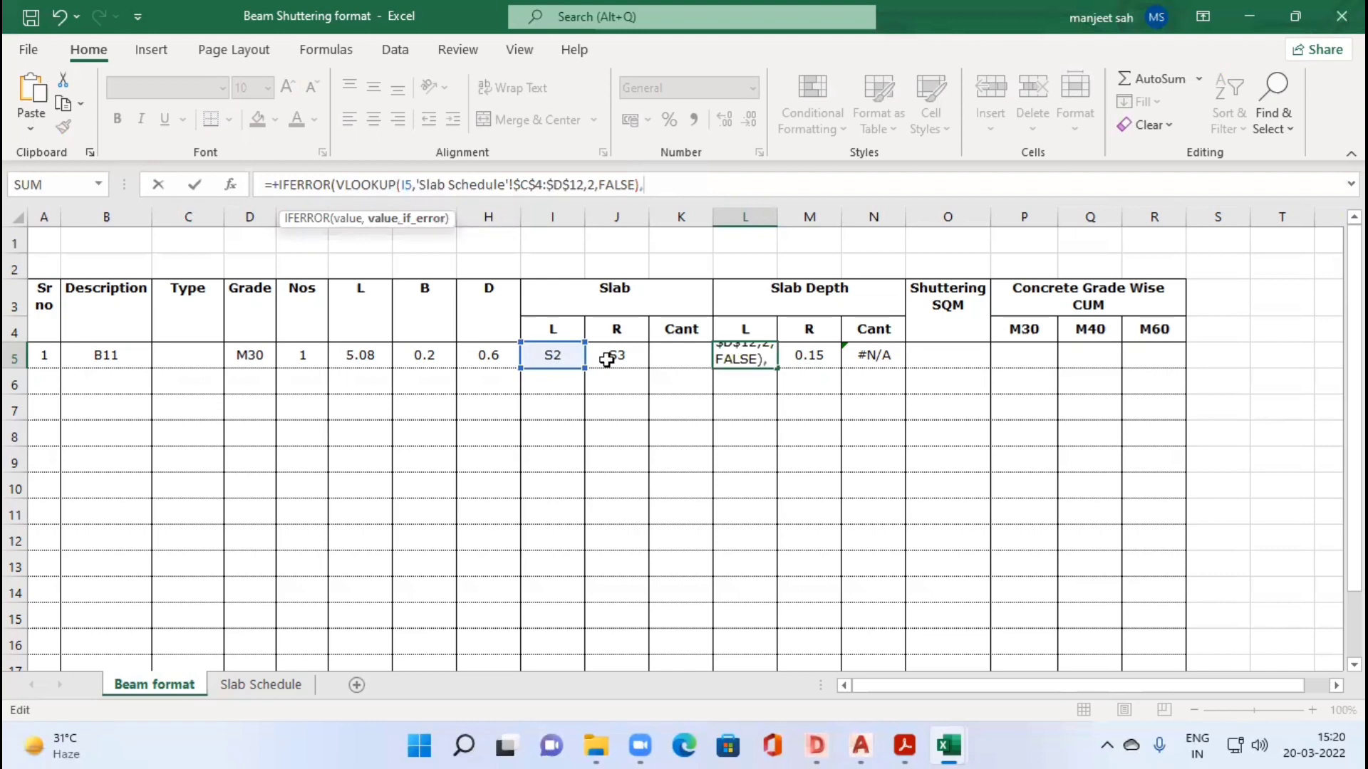
pyautogui.click(562, 362)
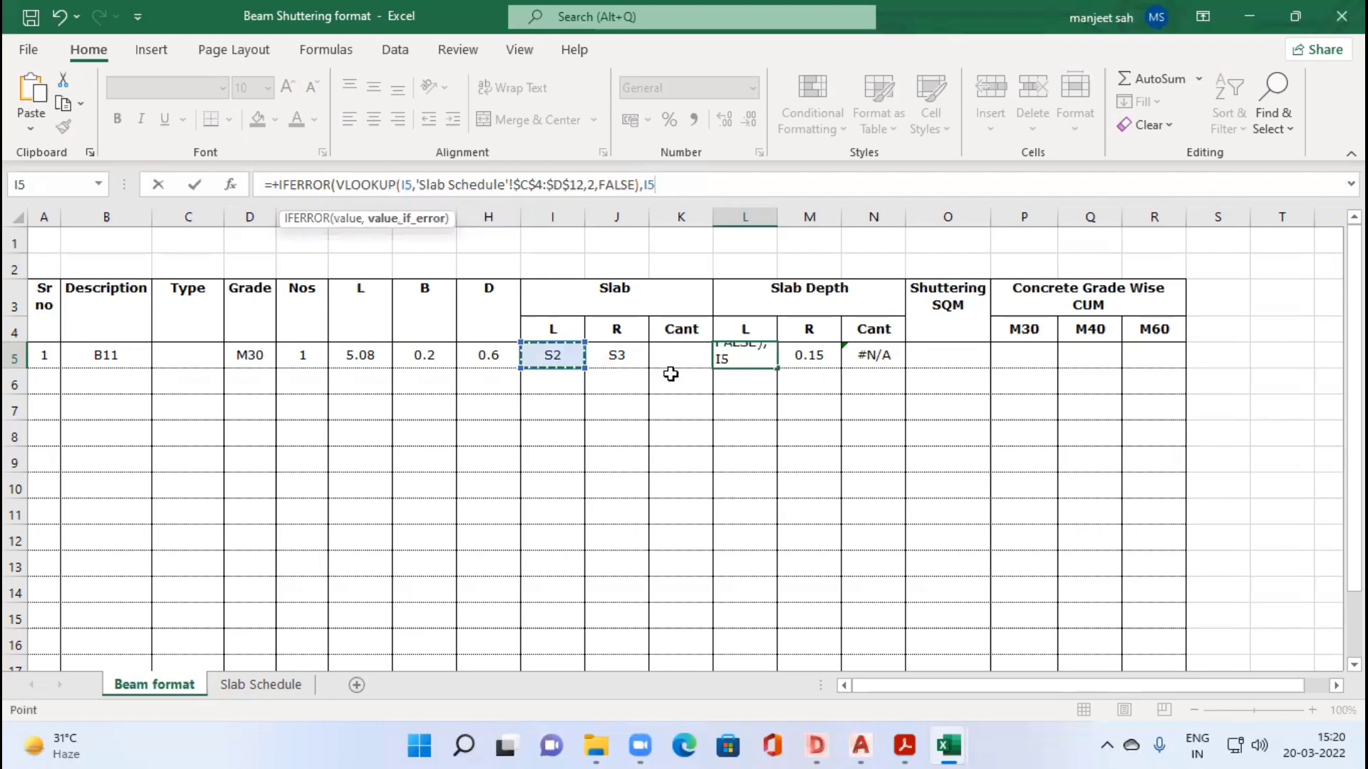
pyautogui.write(')')
pyautogui.press('Tab')
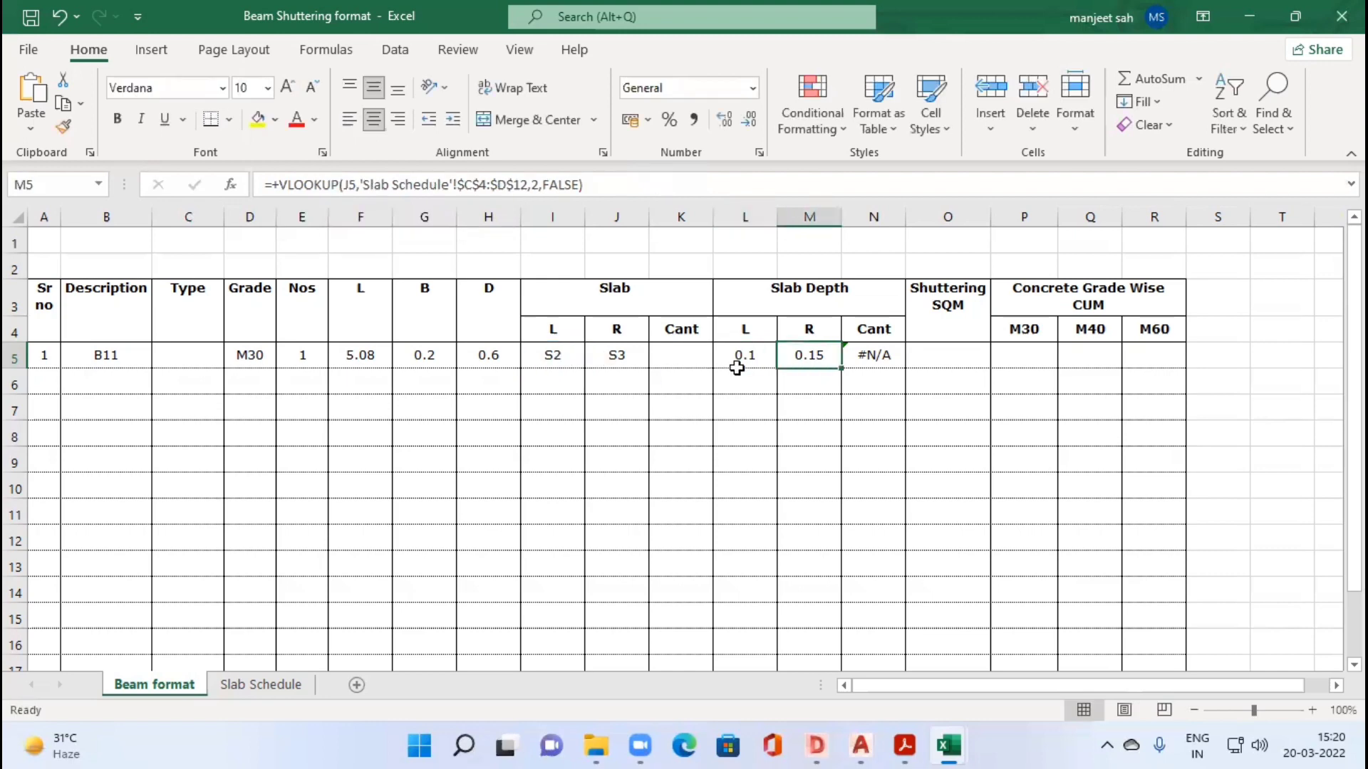
pyautogui.click(738, 361)
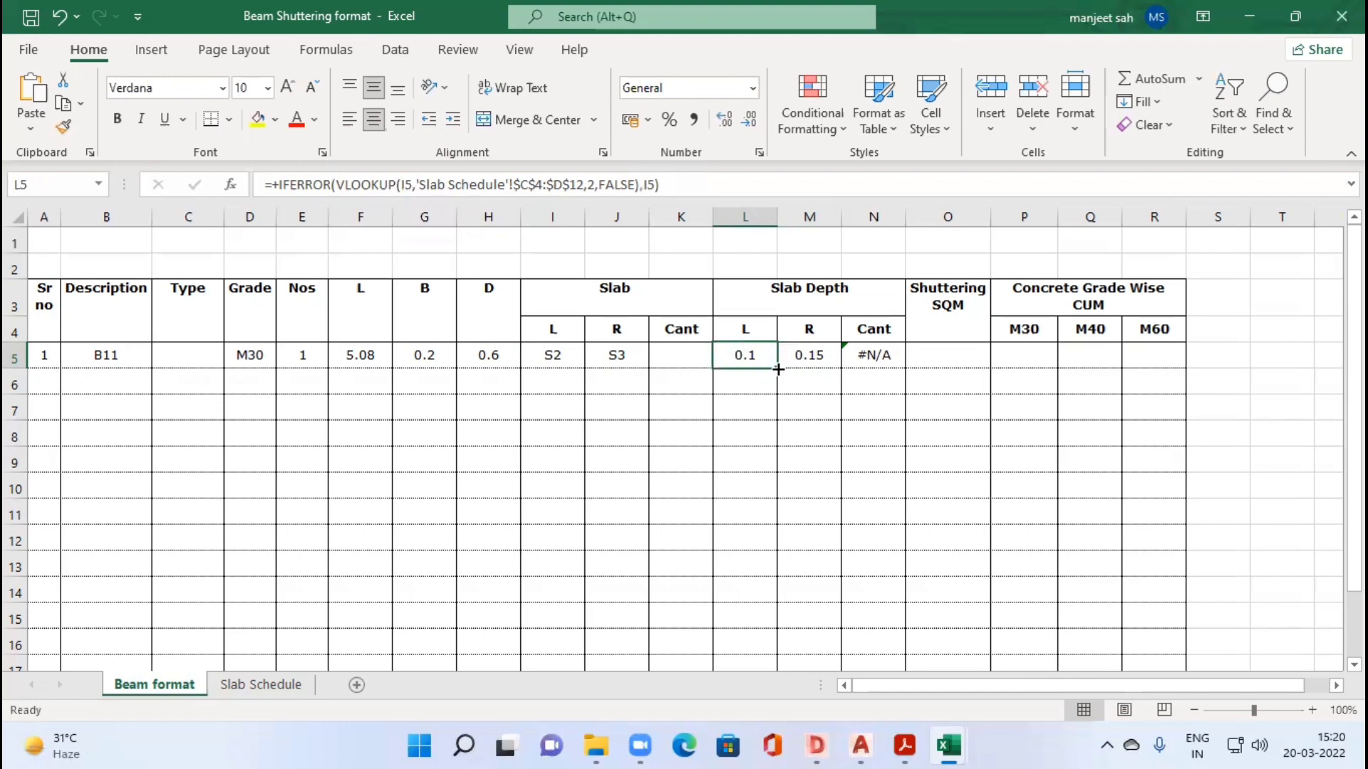
pyautogui.moveTo(886, 366)
pyautogui.mouseDown()
pyautogui.moveTo(843, 415)
pyautogui.moveTo(882, 363)
pyautogui.mouseUp()
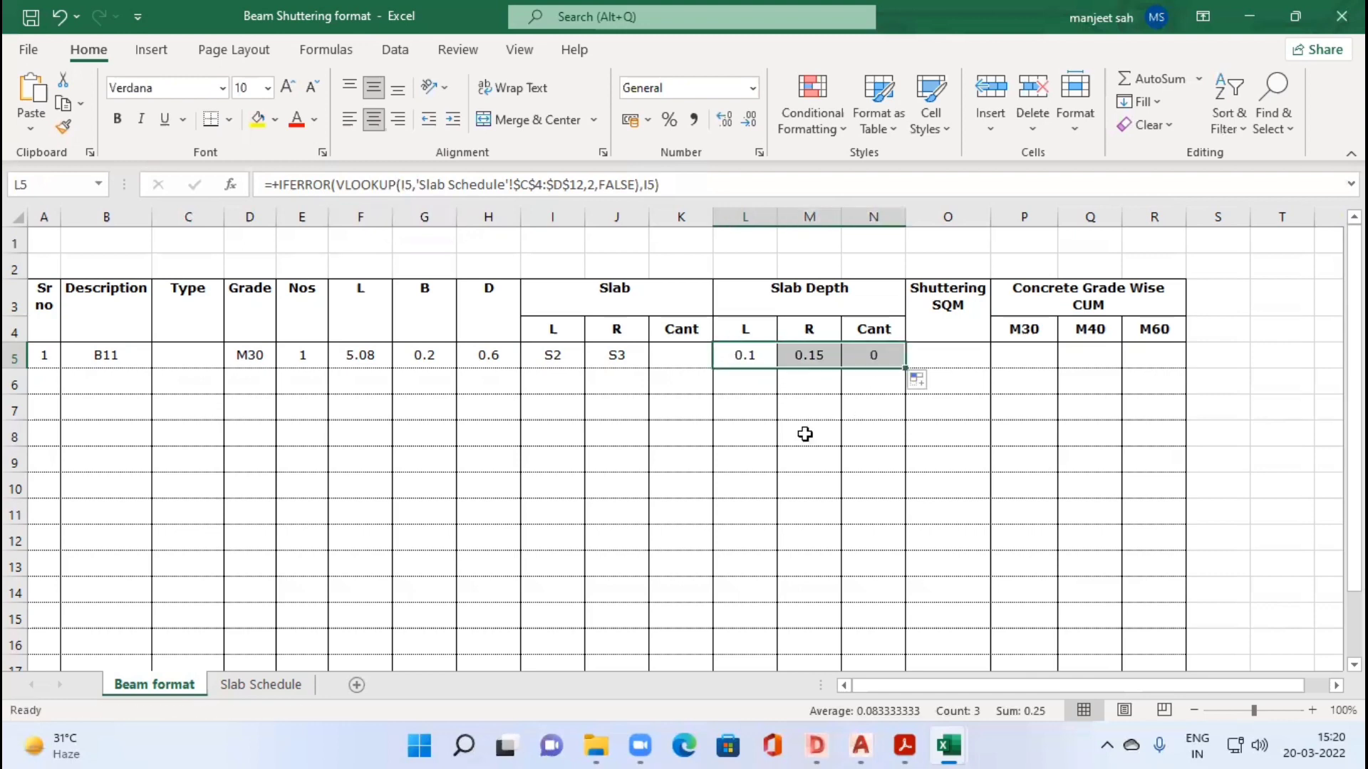
# Step: Test the Cant depth formula by entering 0.1 and 0 in beam B11's Cant slab cell K5, and clear the cell
pyautogui.click(663, 360)
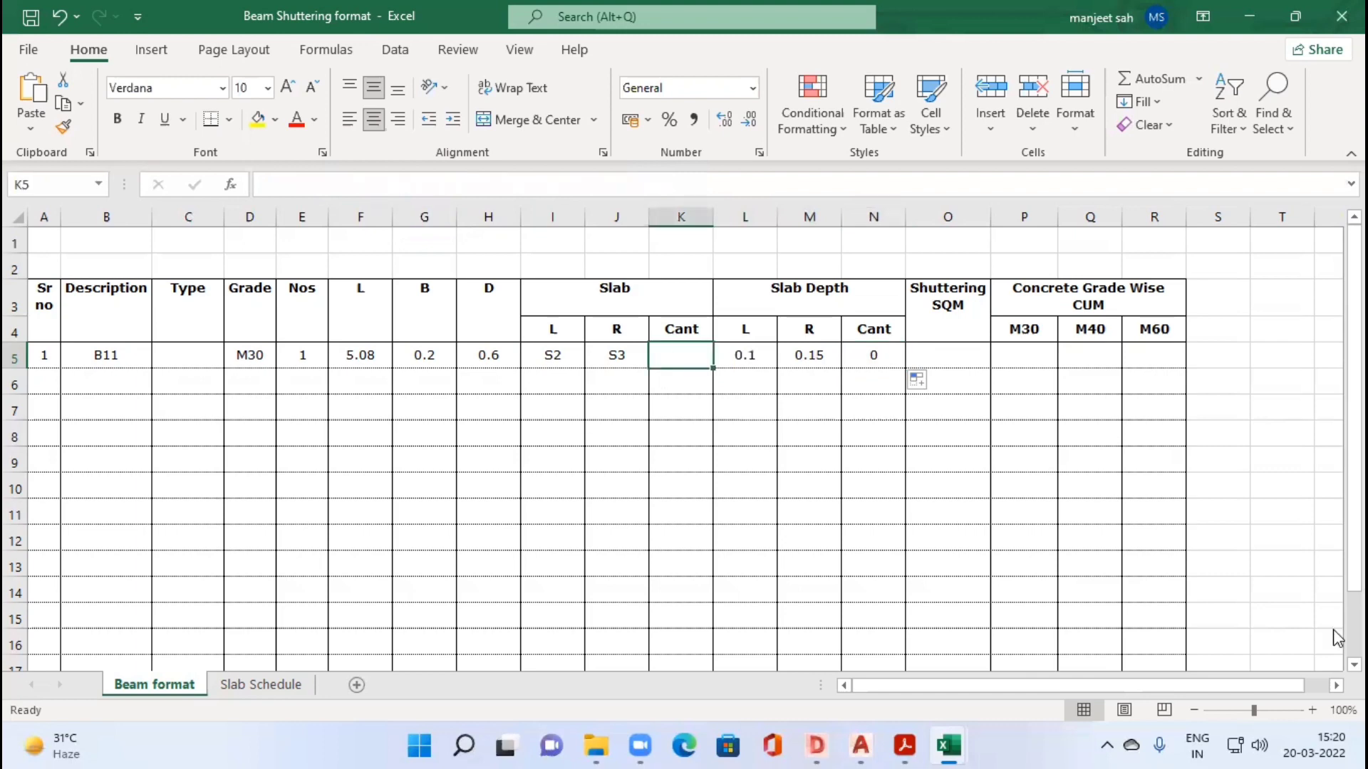
pyautogui.write('0.1')
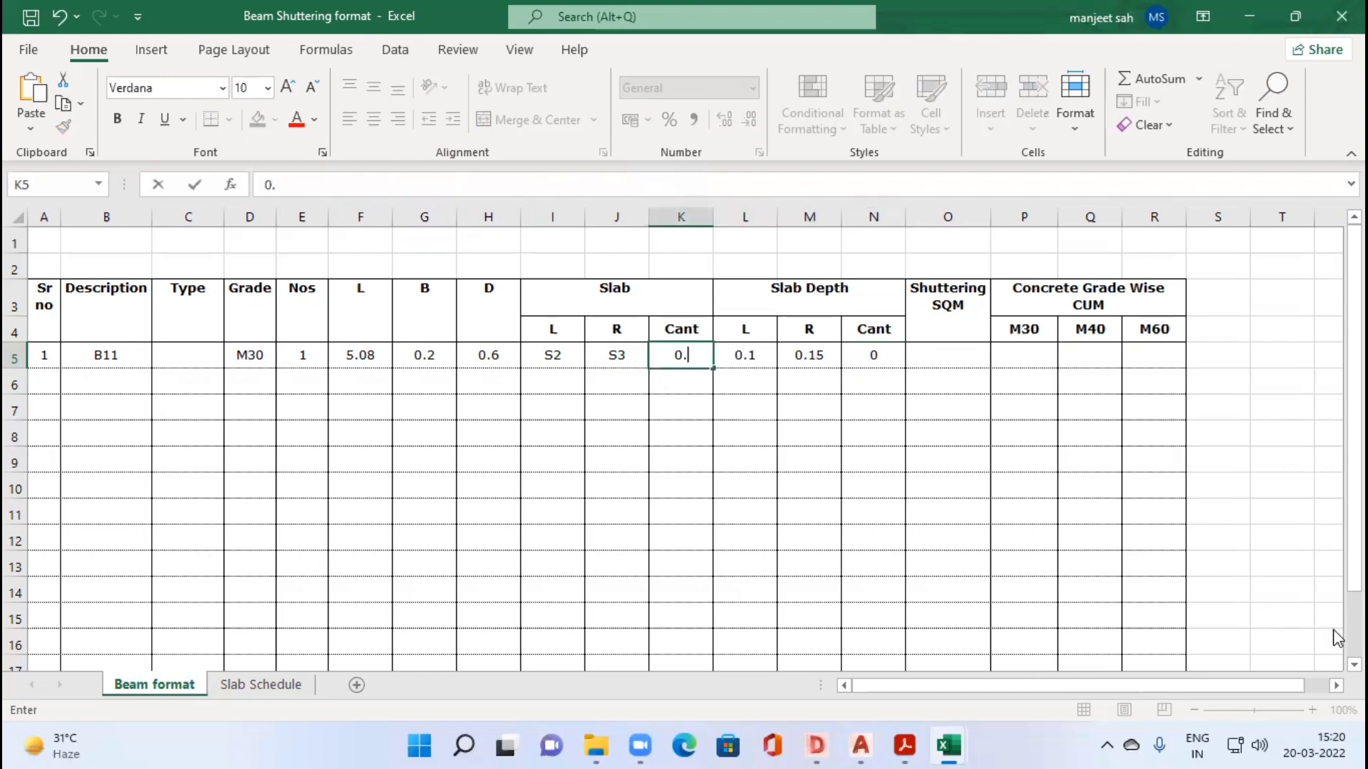
pyautogui.press('Return')
pyautogui.press('Up')
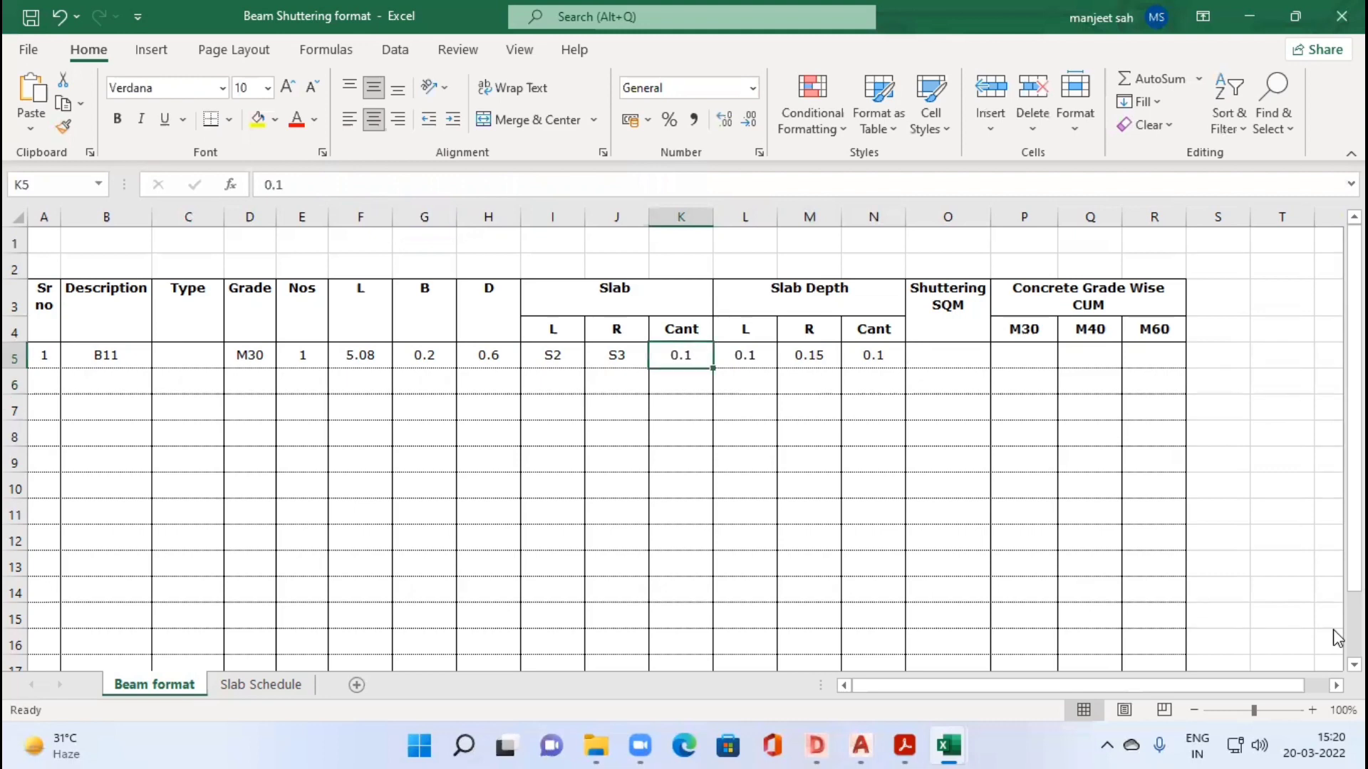
pyautogui.write('0.')
pyautogui.press('Return')
pyautogui.press('Up')
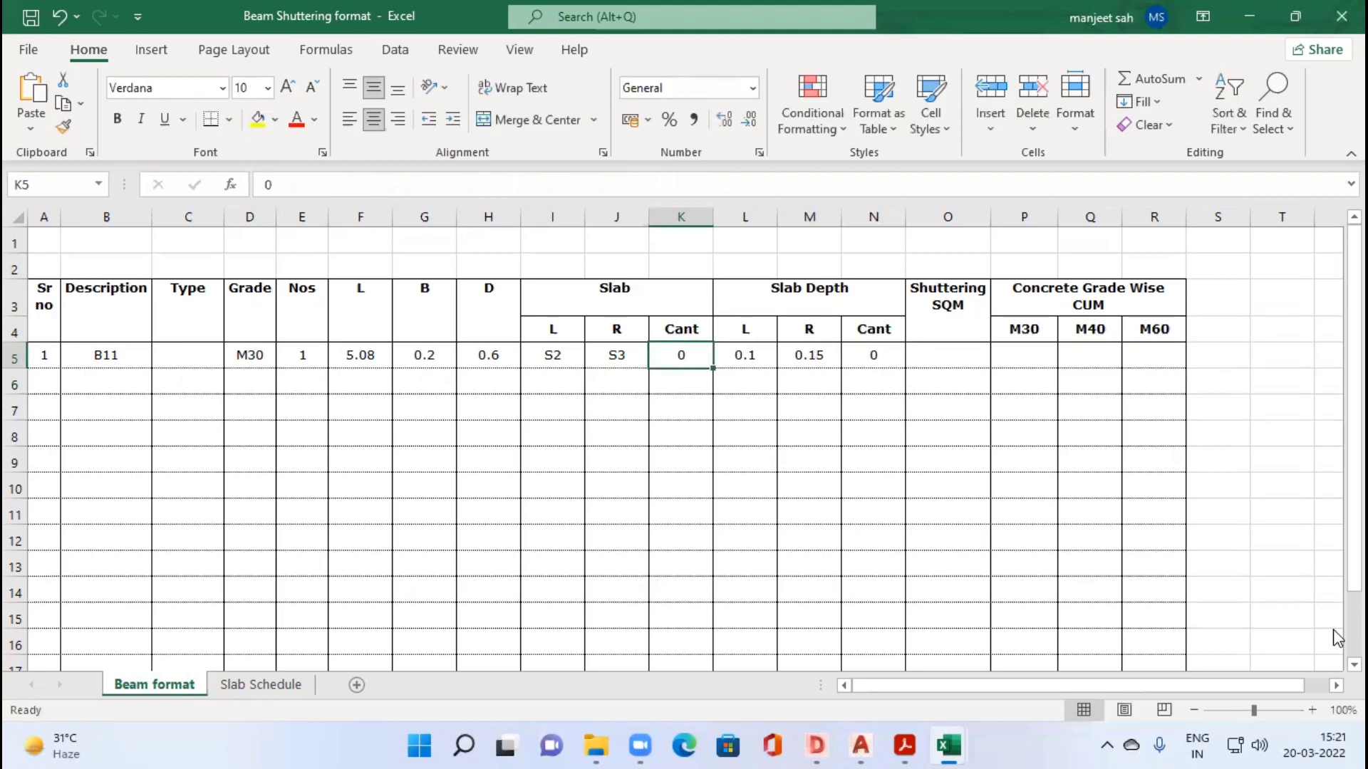
pyautogui.press('Delete')
pyautogui.press('Right')
pyautogui.press('Right')
pyautogui.press('Right')
pyautogui.press('Right')
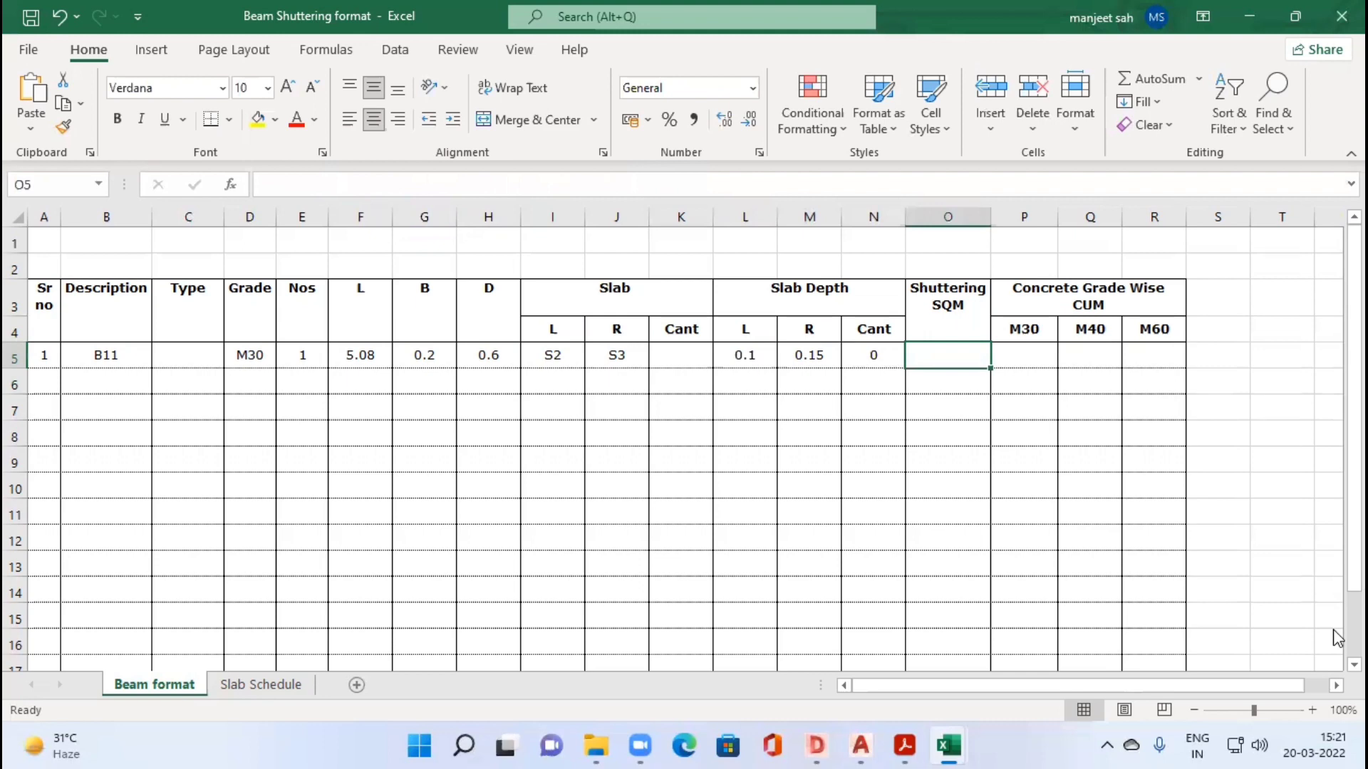
pyautogui.press('Right')
pyautogui.press('Right')
pyautogui.press('Right')
pyautogui.press('Right')
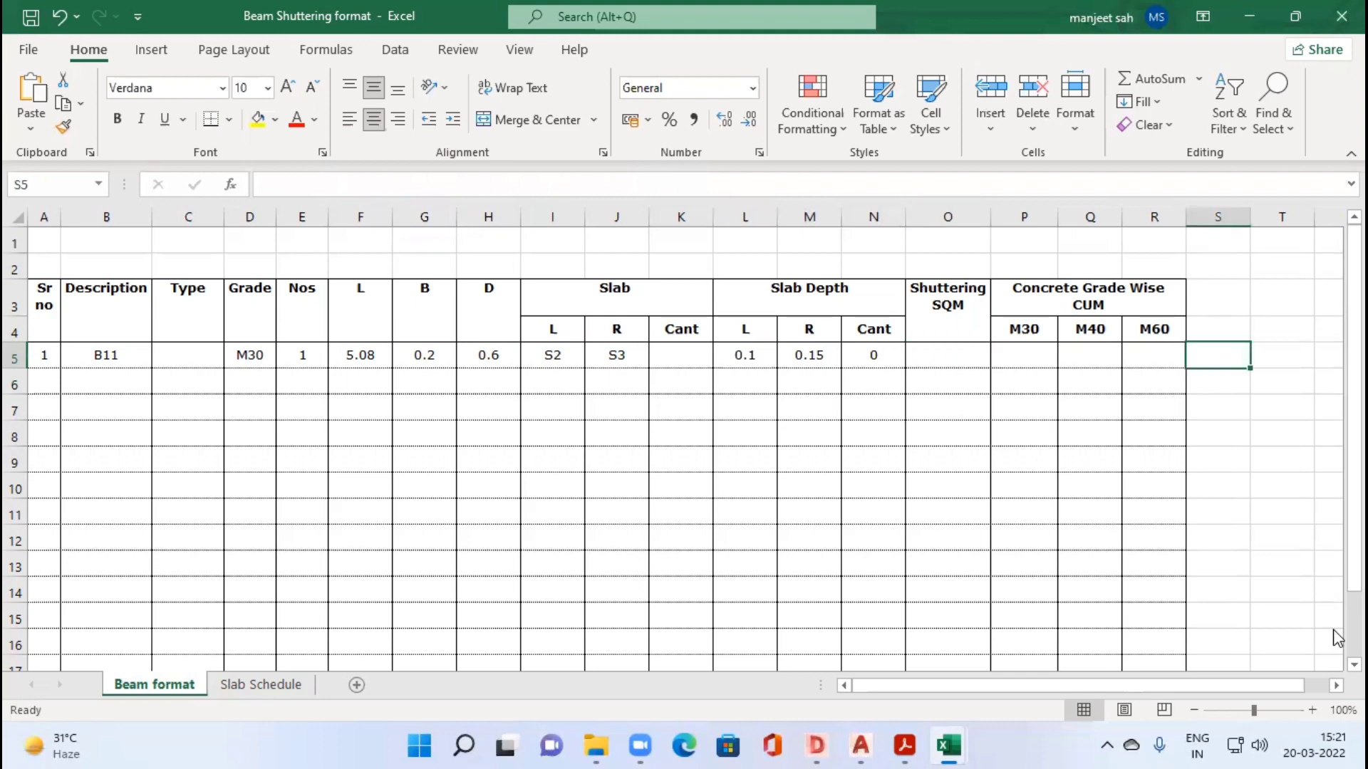
# Step: Examine the IS1200 beam formwork calculations on page 3 of Beams Shuttering.pdf and beam B11 in the DWG TrueView drawing
pyautogui.click(898, 742)
pyautogui.scroll(3, 580, 314)
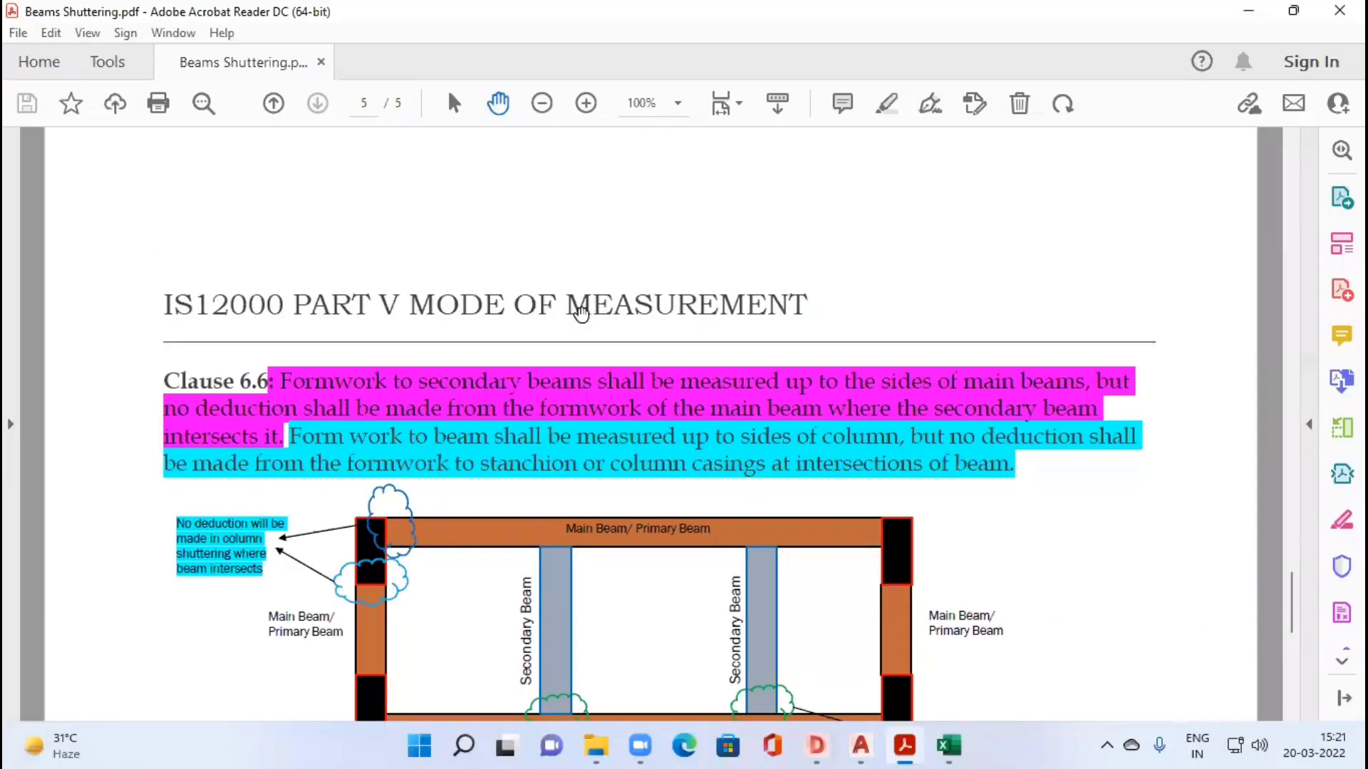
pyautogui.scroll(10, 583, 312)
pyautogui.scroll(10, 357, 470)
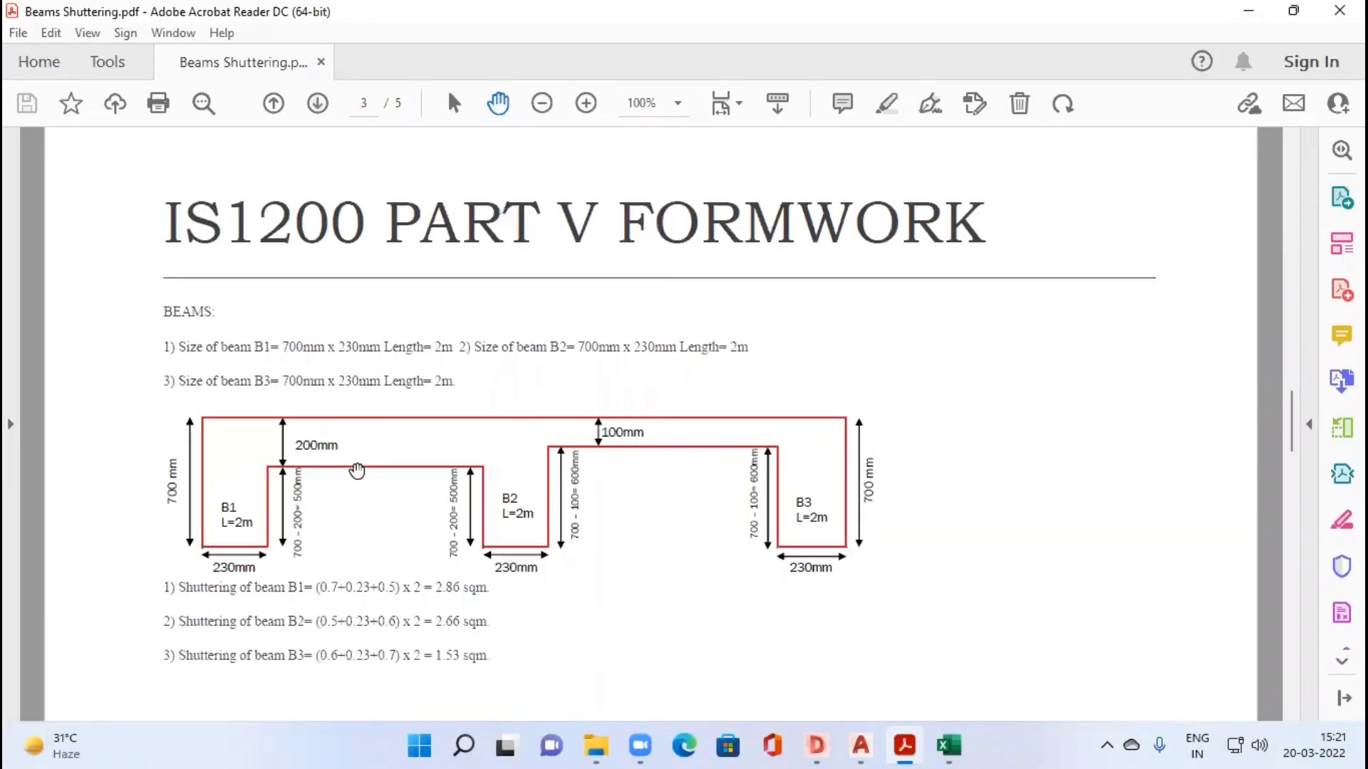
pyautogui.scroll(-1, 351, 527)
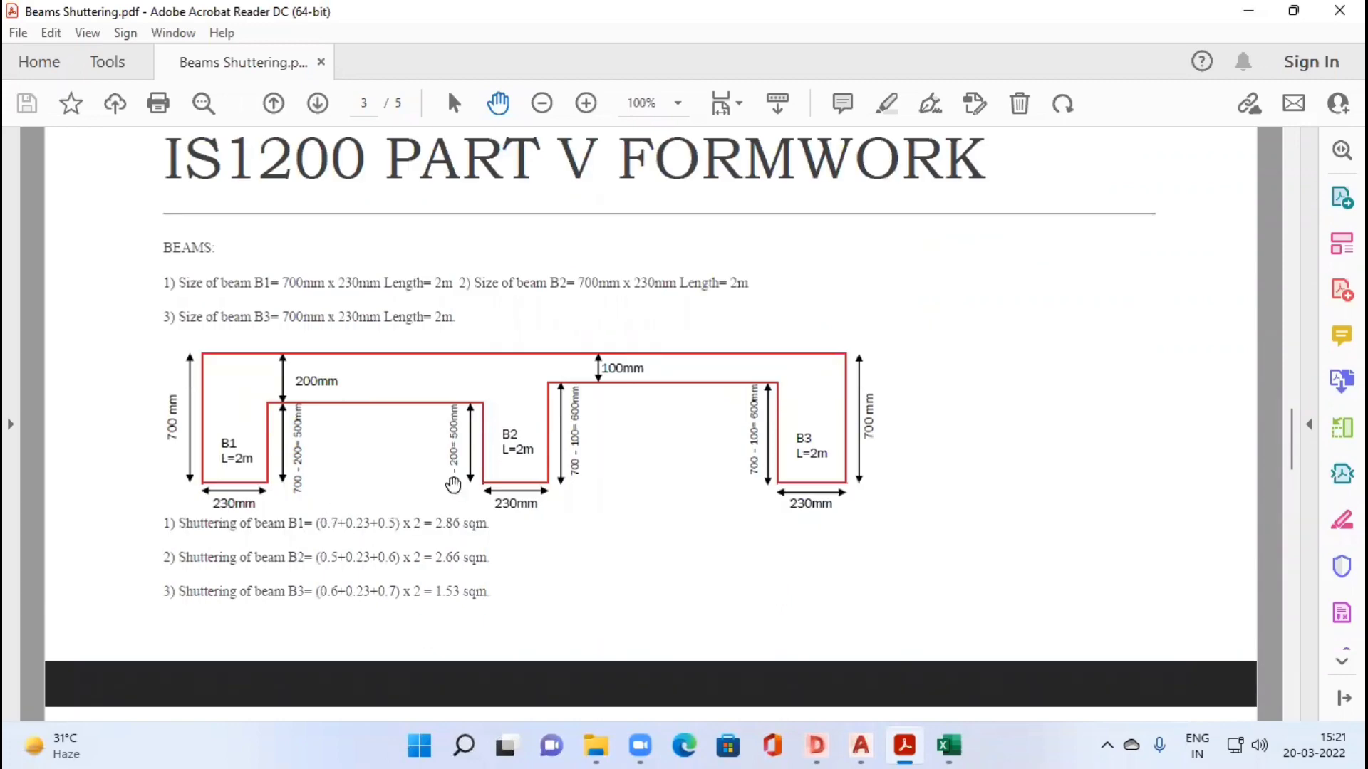
pyautogui.hotkey('alt', 'Tab')
pyautogui.hotkey('alt', 'Tab')
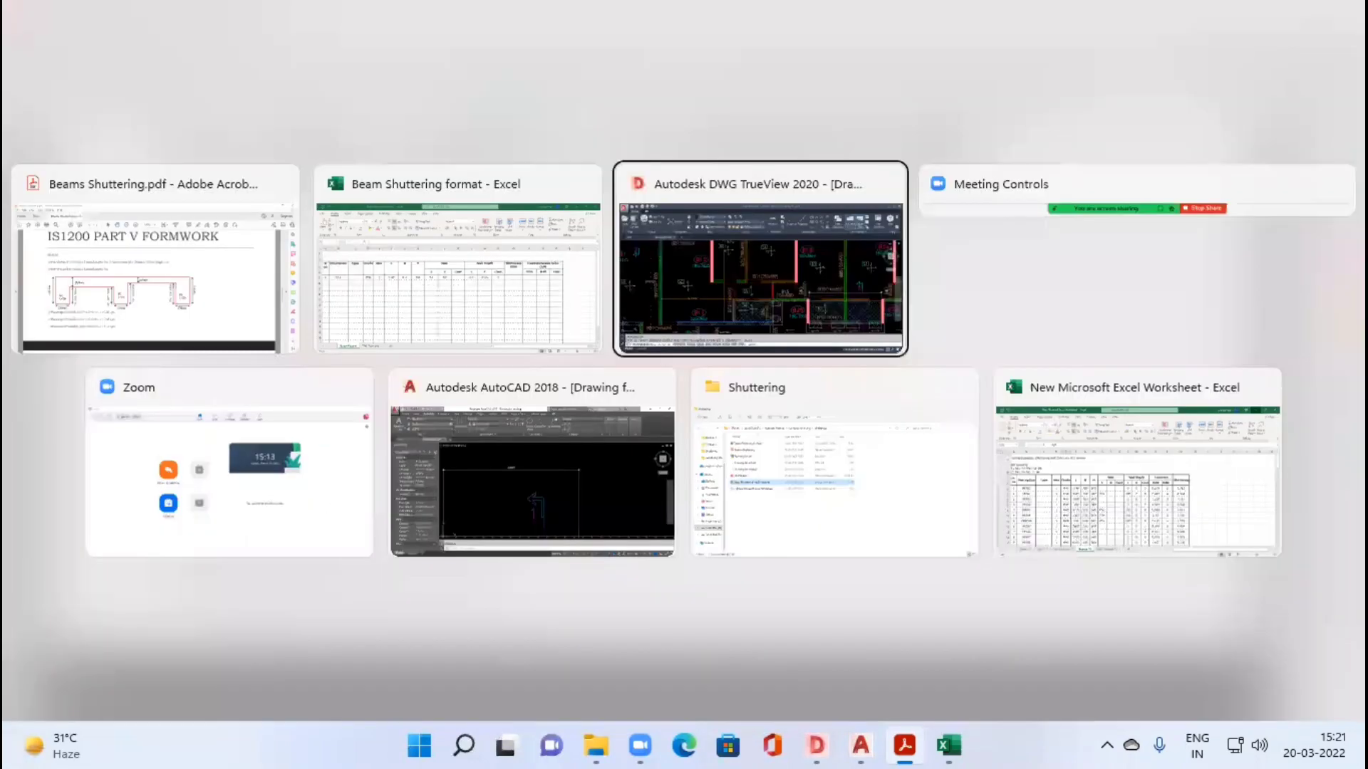
pyautogui.press('Escape')
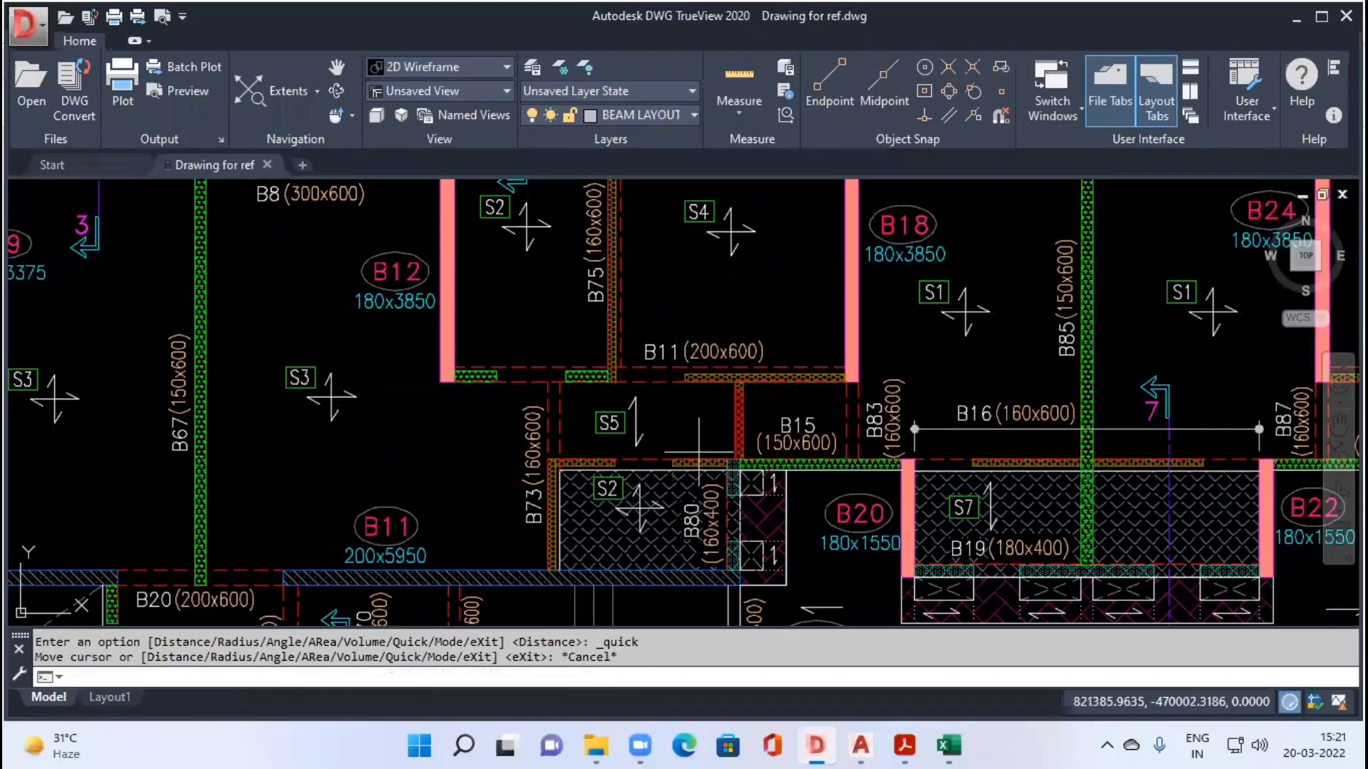
pyautogui.hotkey('alt', 'Tab')
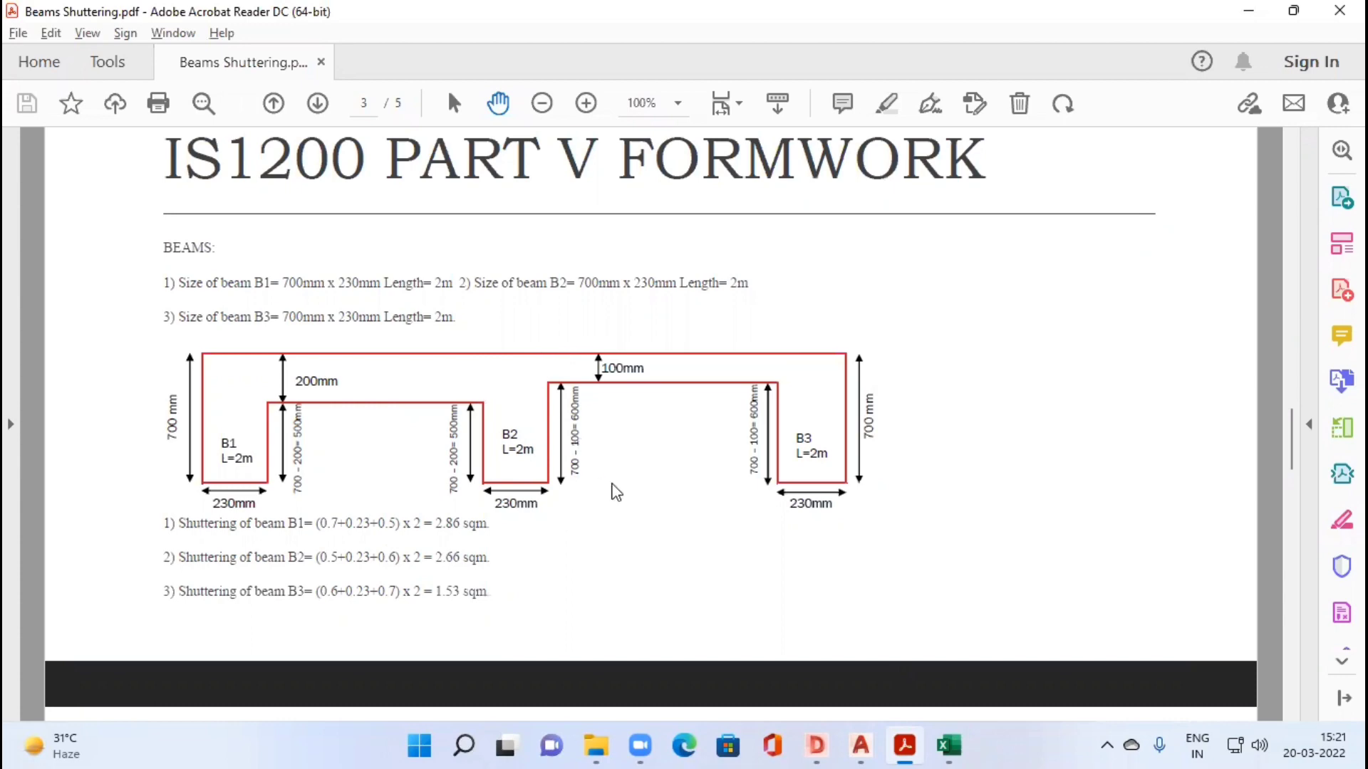
# Step: Return to the Beam Shuttering format workbook in Excel and begin B11's shuttering formula in O5 with +(H5-L5)
pyautogui.hotkey('alt', 'Tab')
pyautogui.press('Tab')
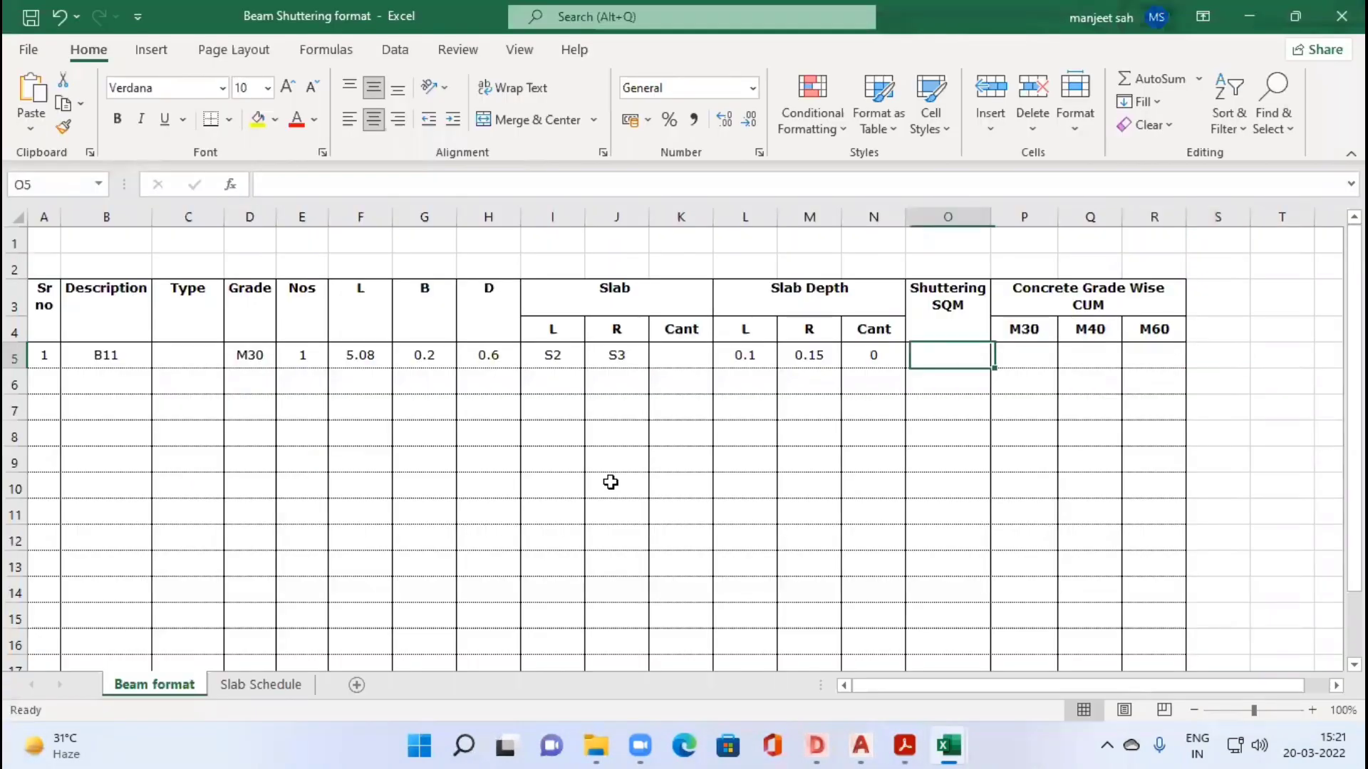
pyautogui.write('+')
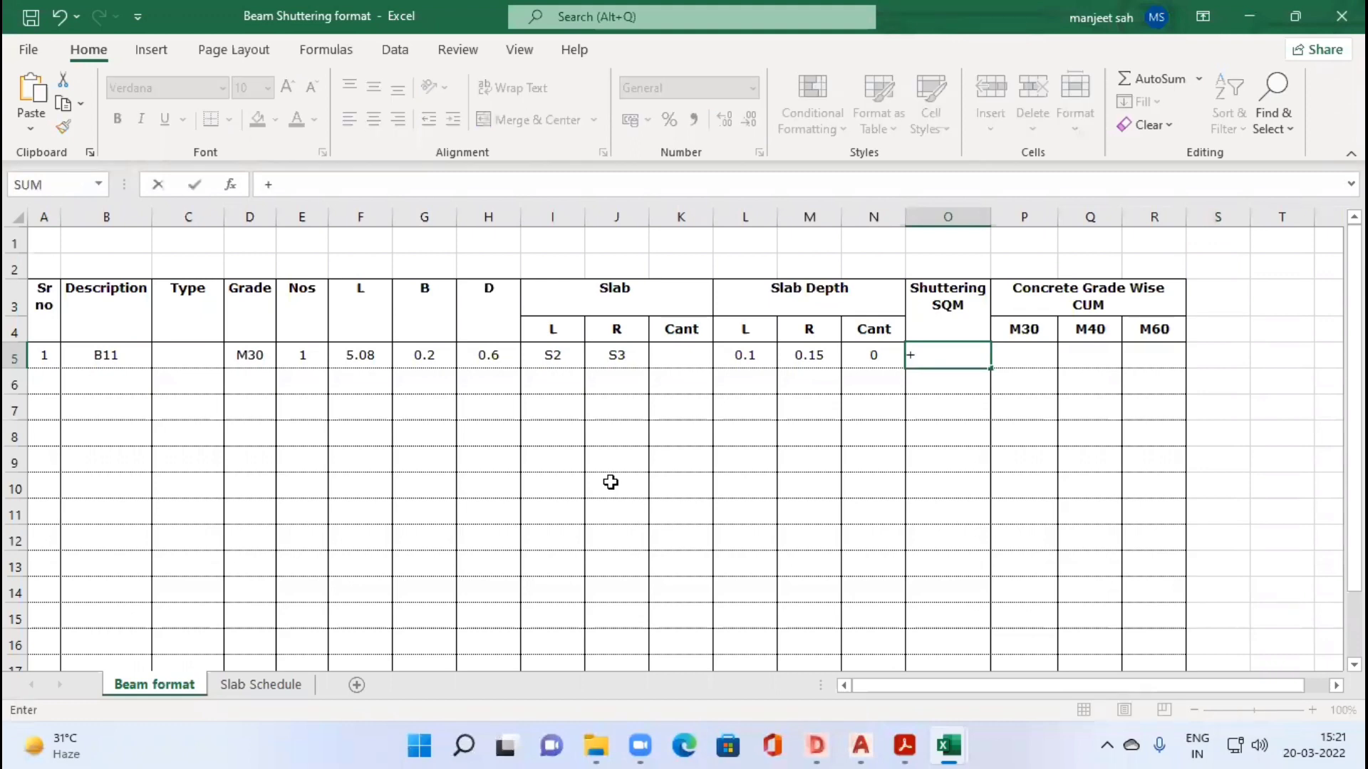
pyautogui.write('(')
pyautogui.click(493, 357)
pyautogui.write('-')
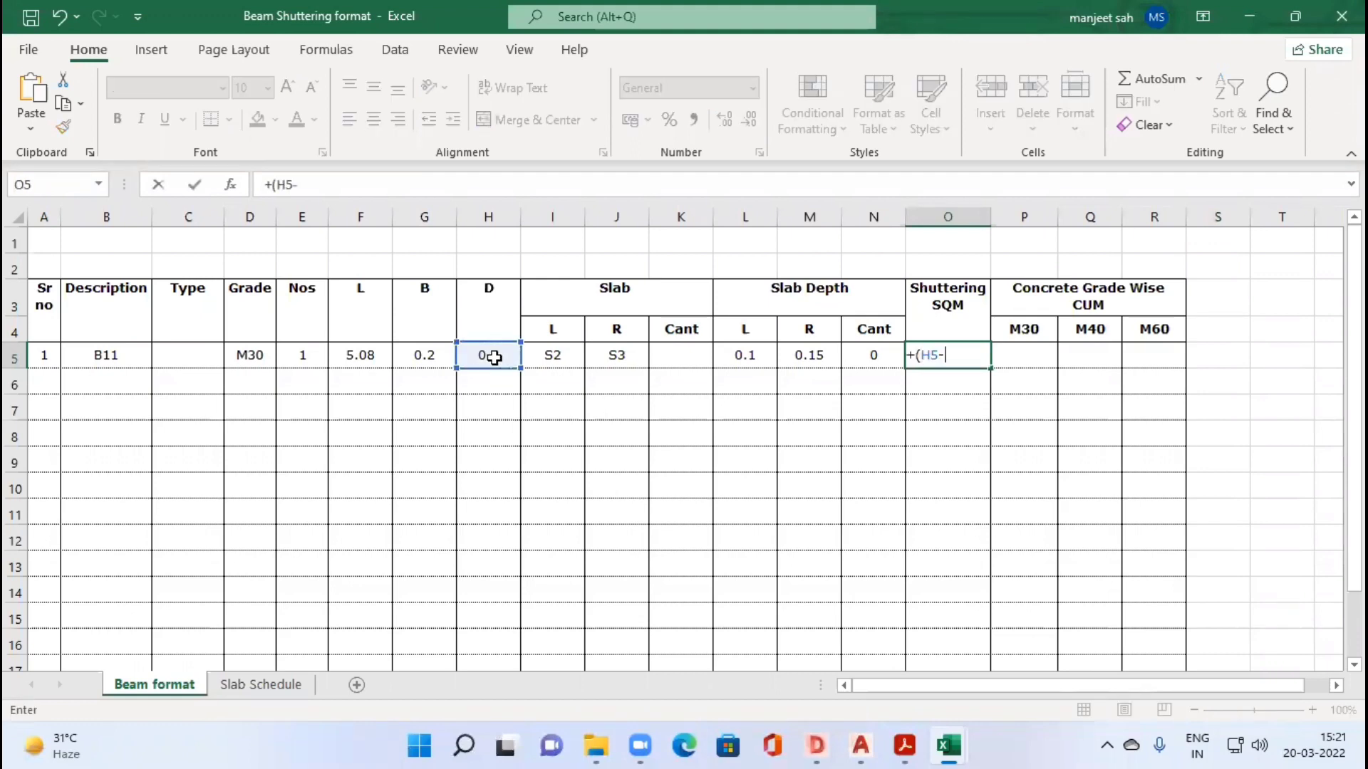
pyautogui.click(739, 353)
pyautogui.write(')')
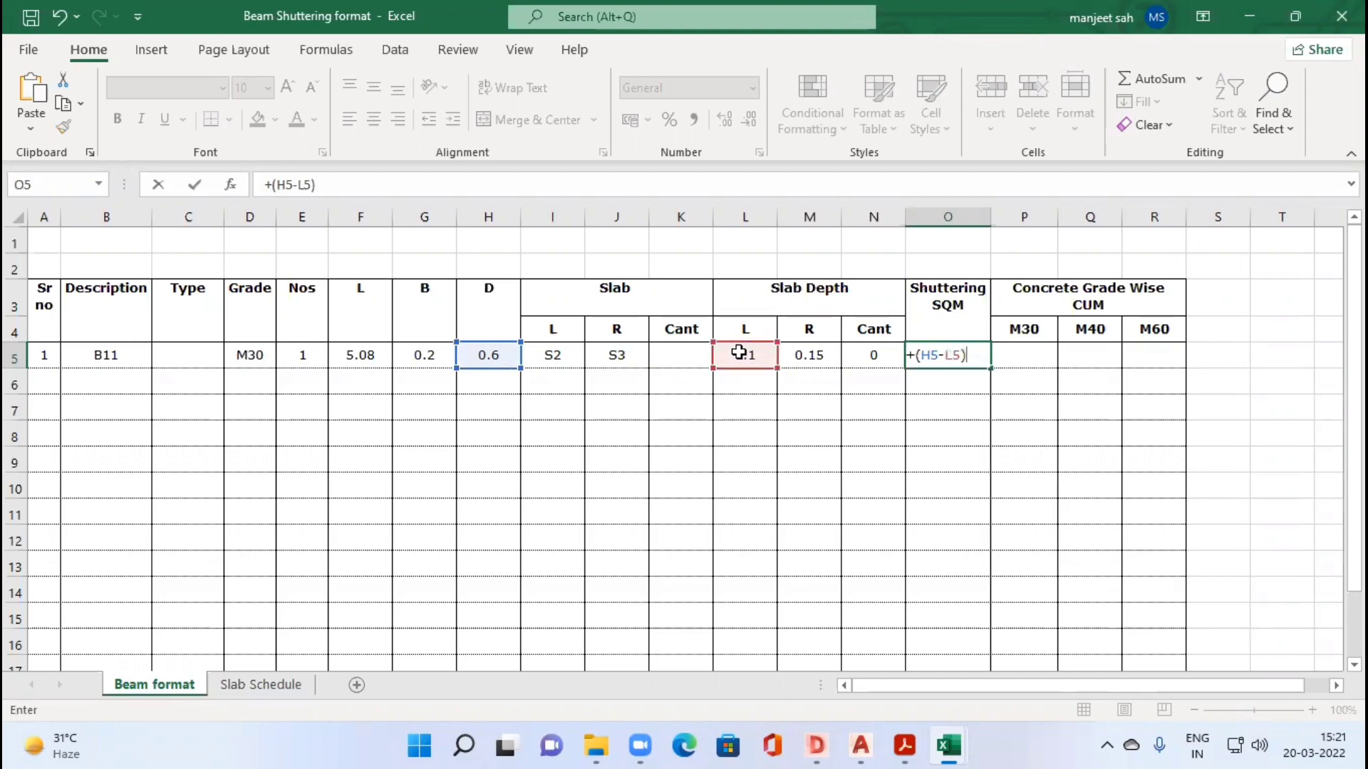
pyautogui.write('+(')
# Step: Extend B11's shuttering formula in O5 with the R side depth and the beam width, +(H5-M5)+G5
pyautogui.click(481, 360)
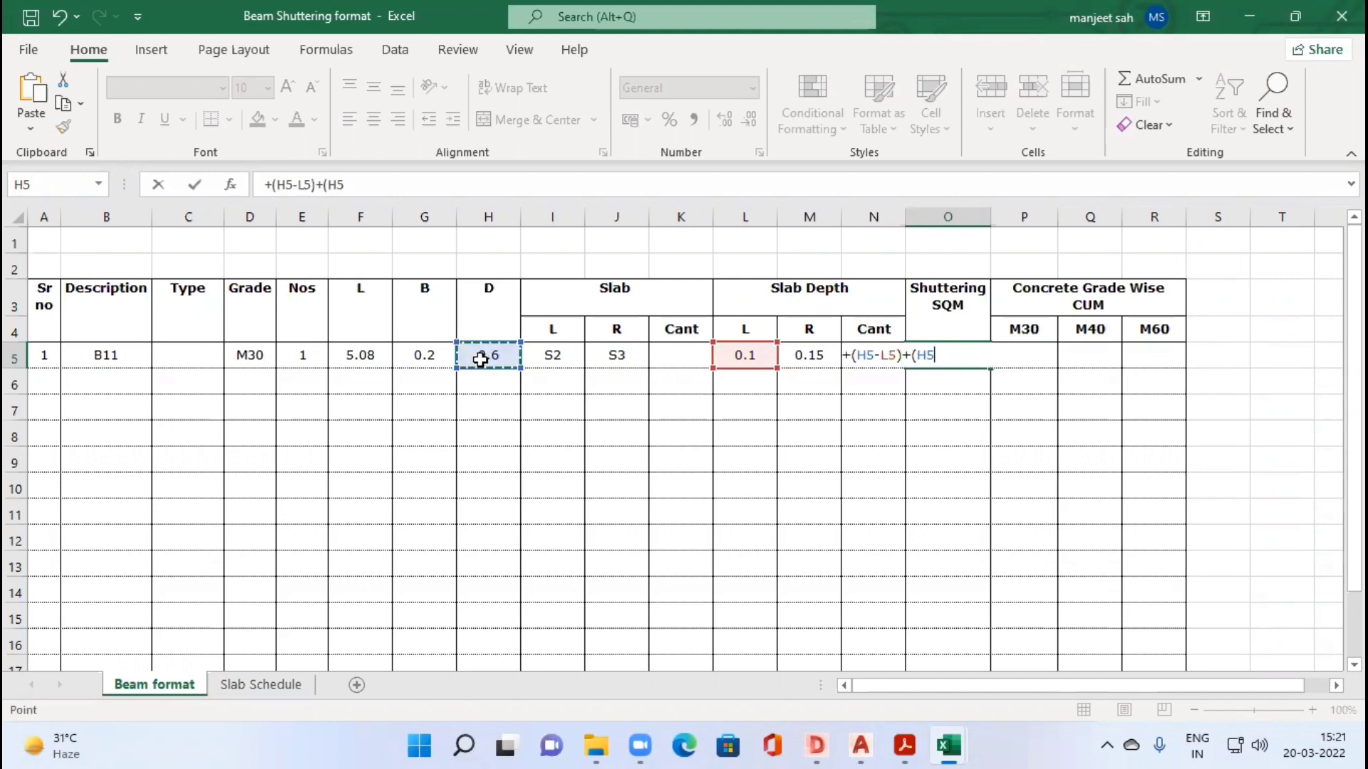
pyautogui.write('-')
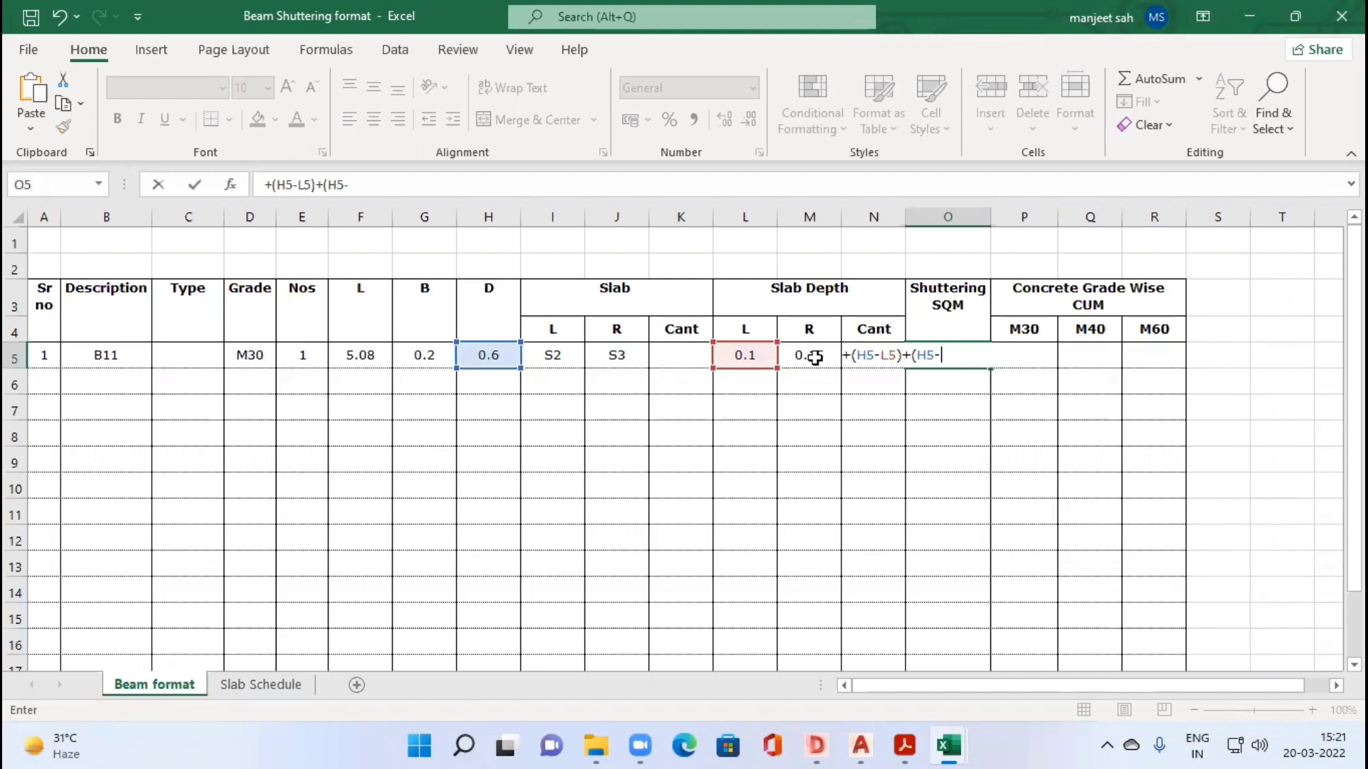
pyautogui.click(814, 358)
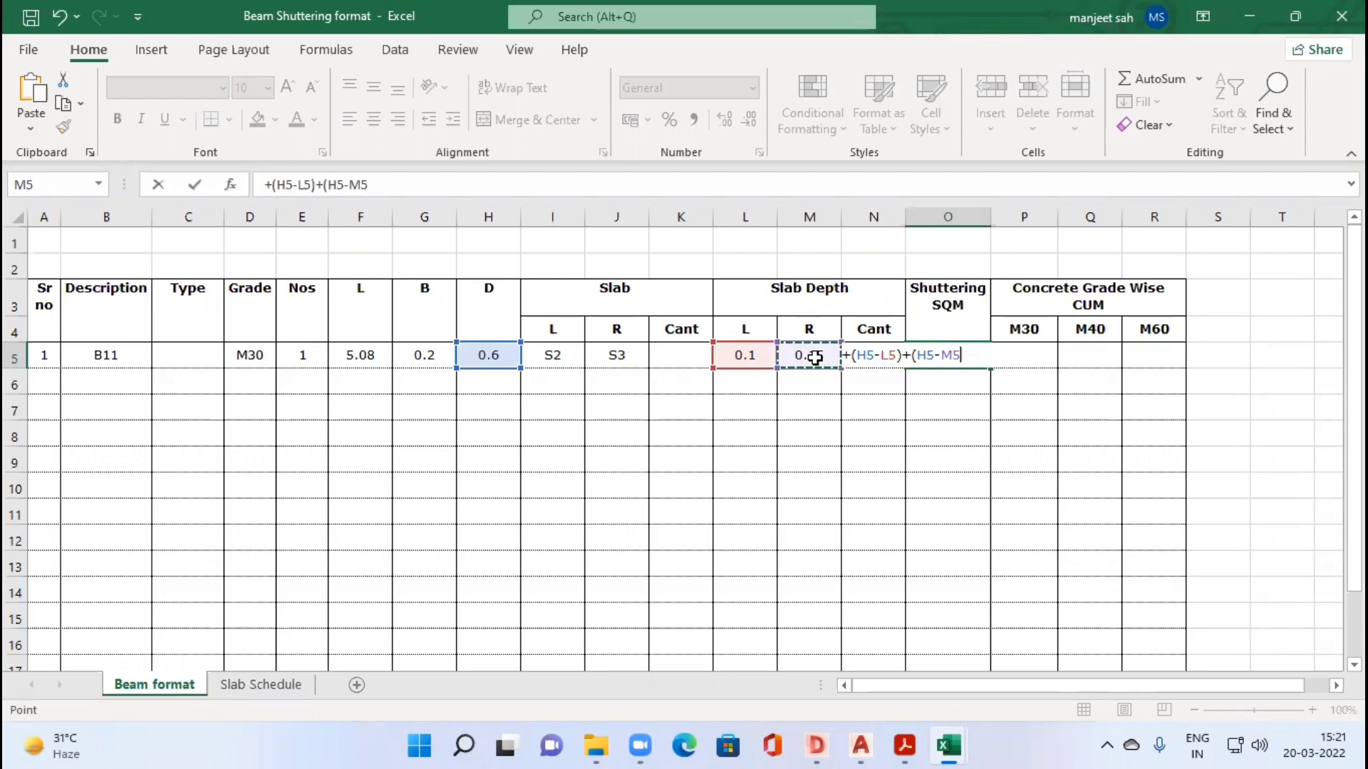
pyautogui.write(')+')
pyautogui.click(417, 359)
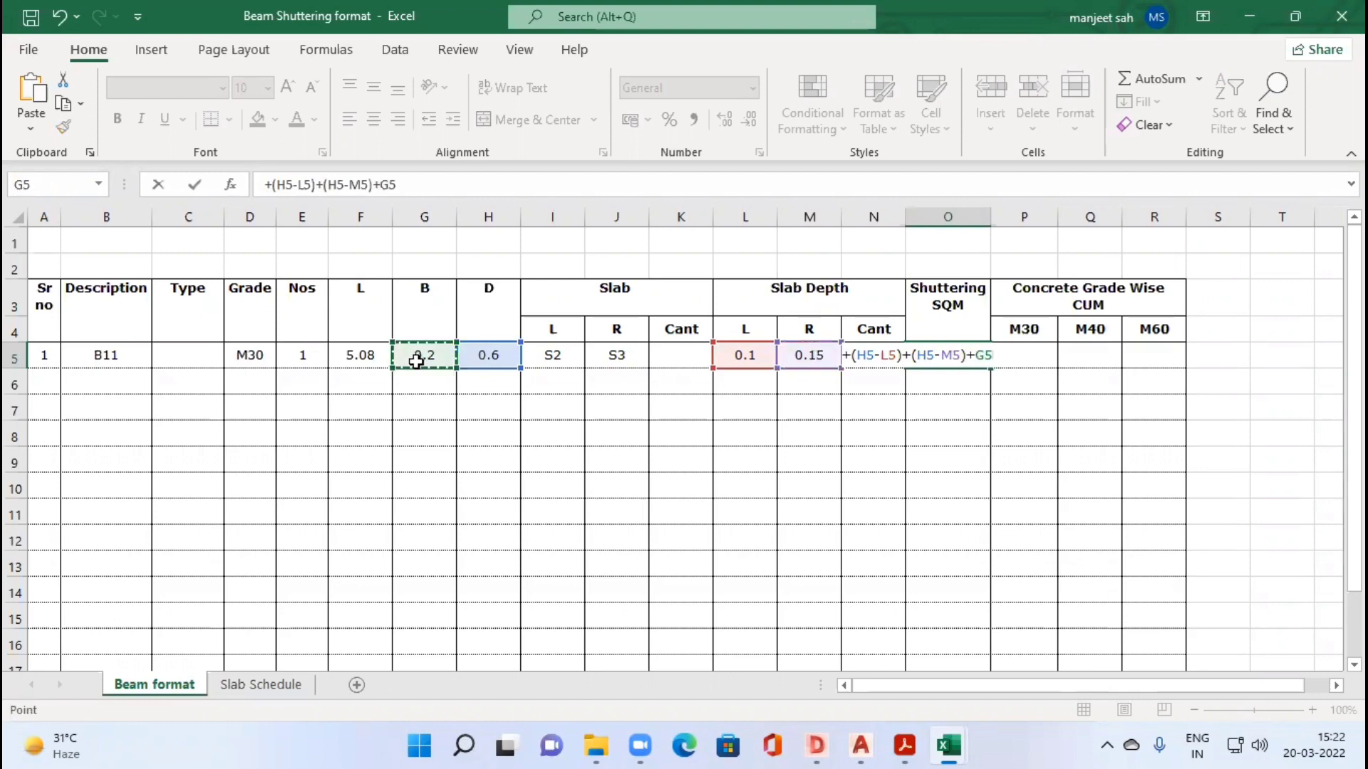
# Step: Enclose the O5 sum in parentheses, multiply it by length F5 and number E5, and enter the formula
pyautogui.click(273, 183)
pyautogui.write('(')
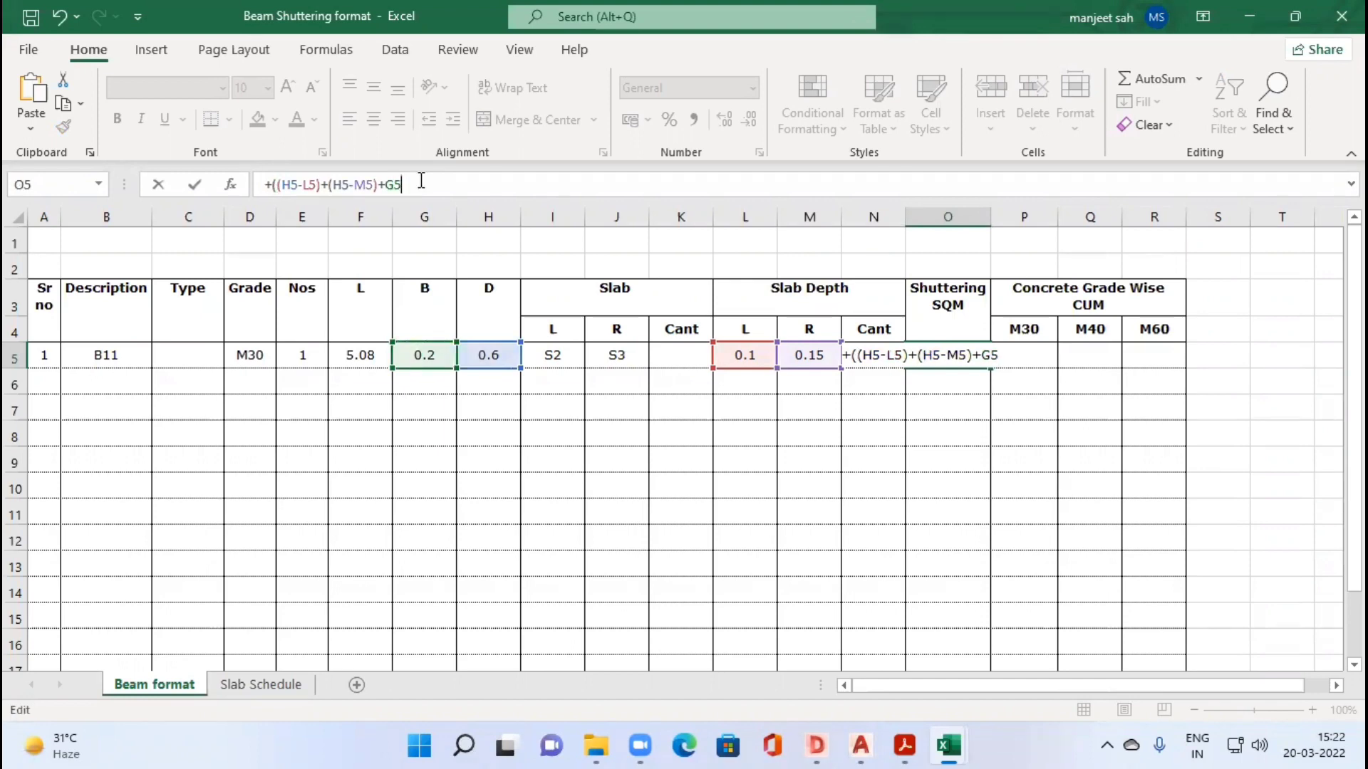
pyautogui.write(')*')
pyautogui.click(370, 361)
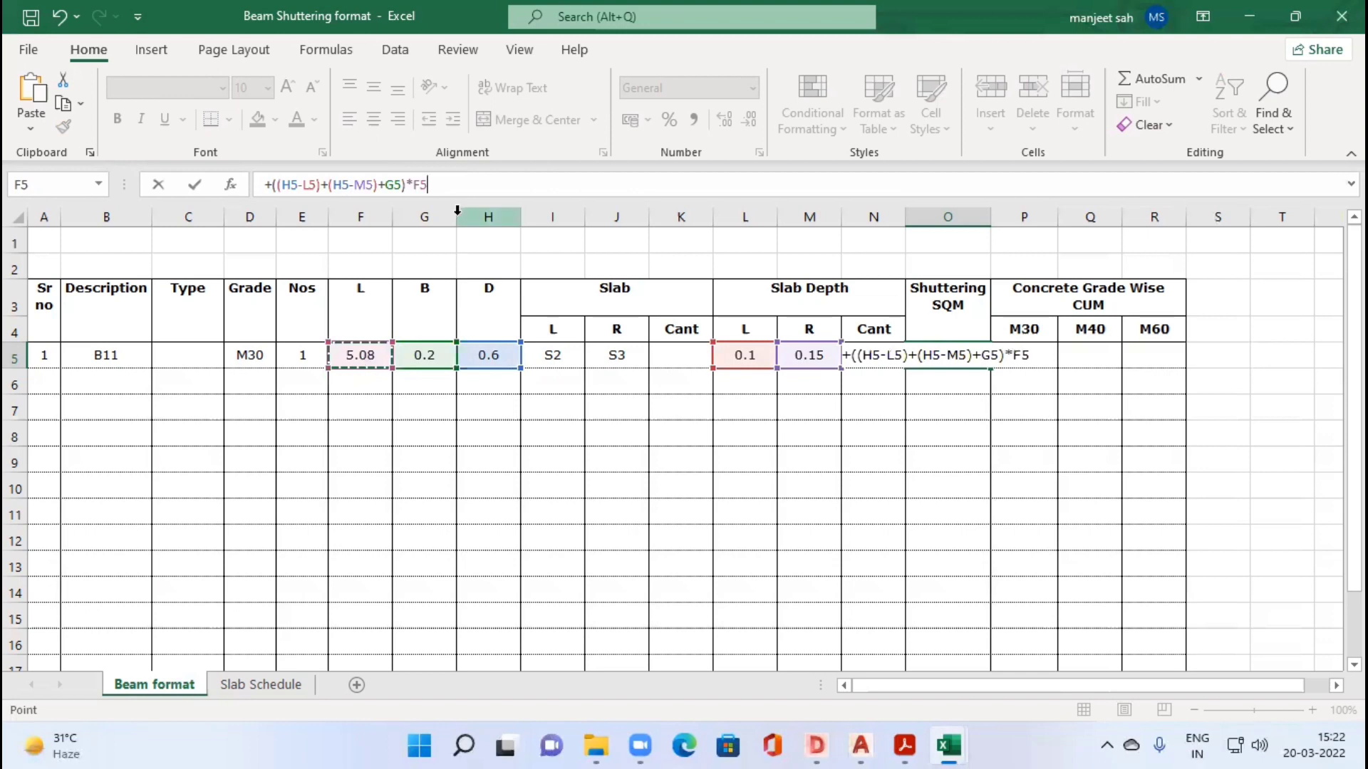
pyautogui.write('*')
pyautogui.click(292, 360)
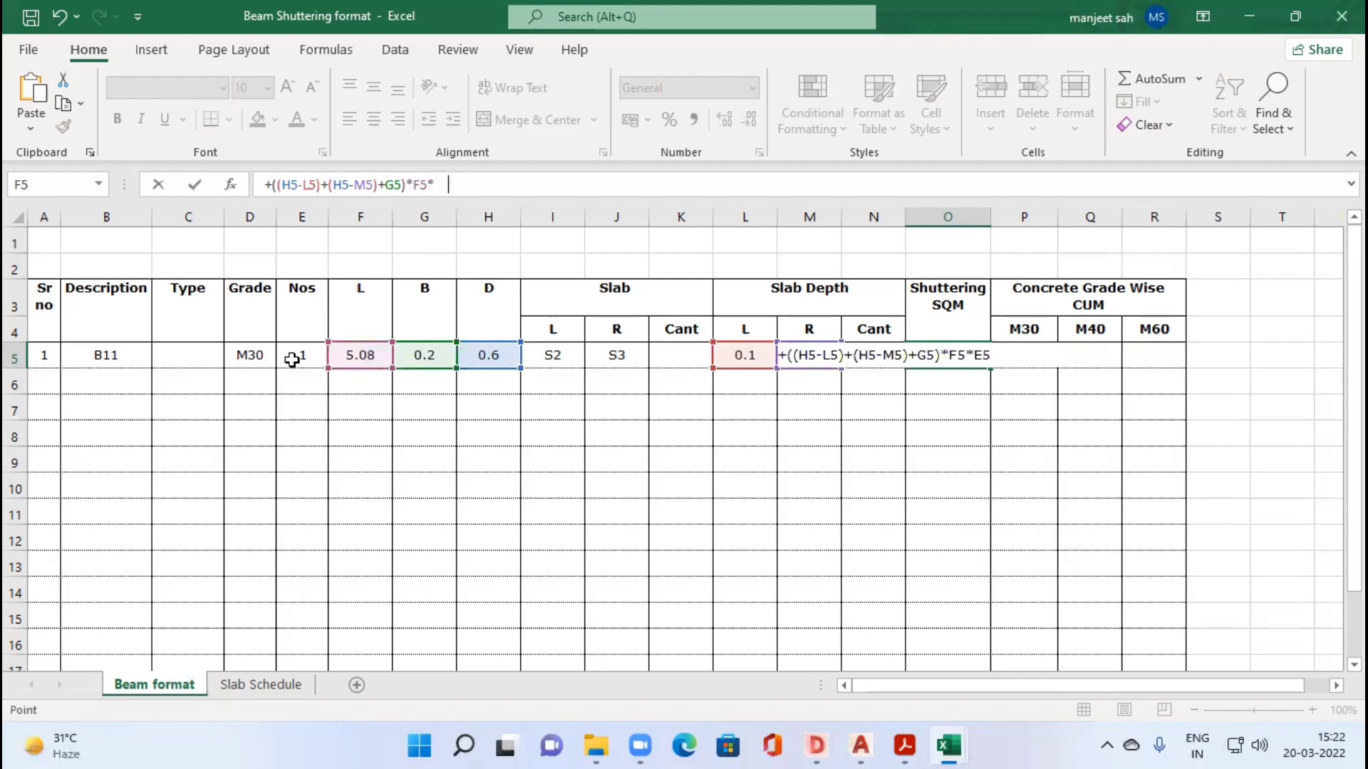
pyautogui.press('Tab')
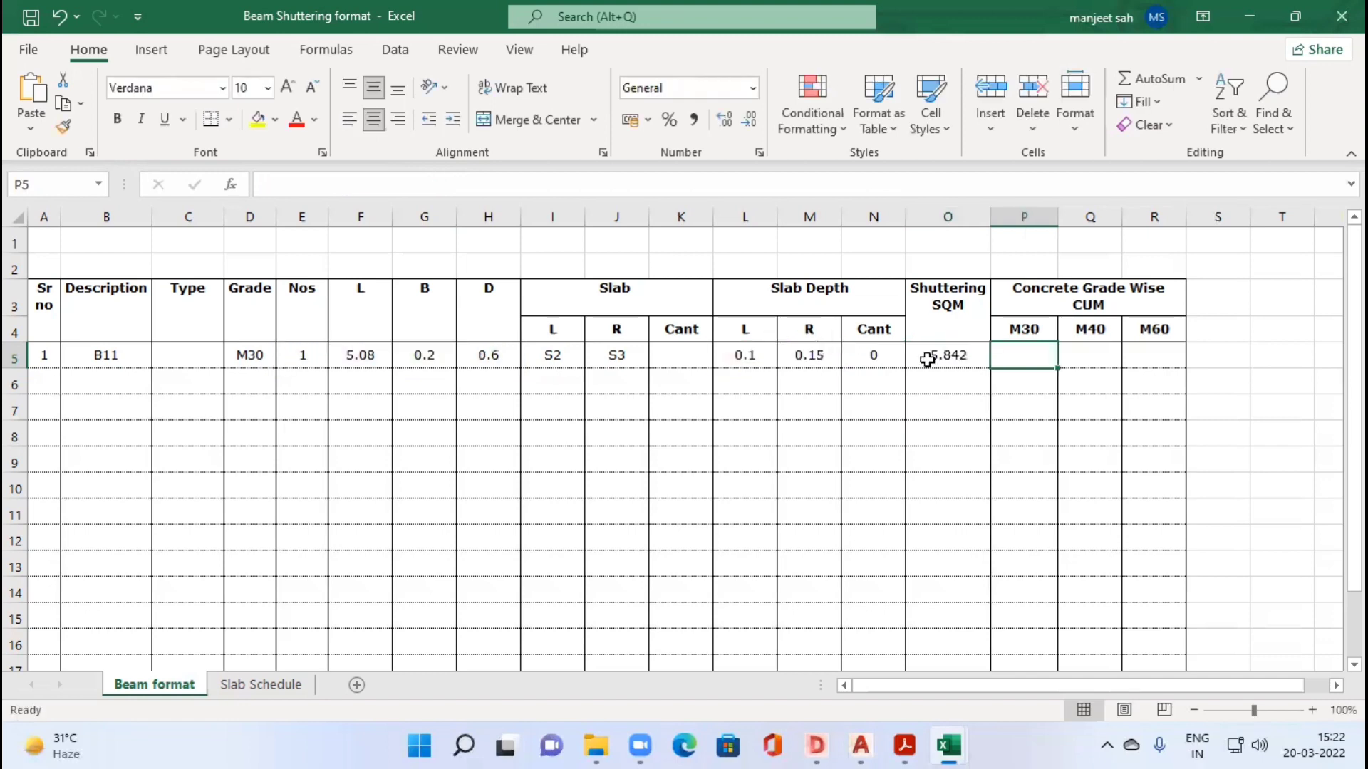
pyautogui.press('Left')
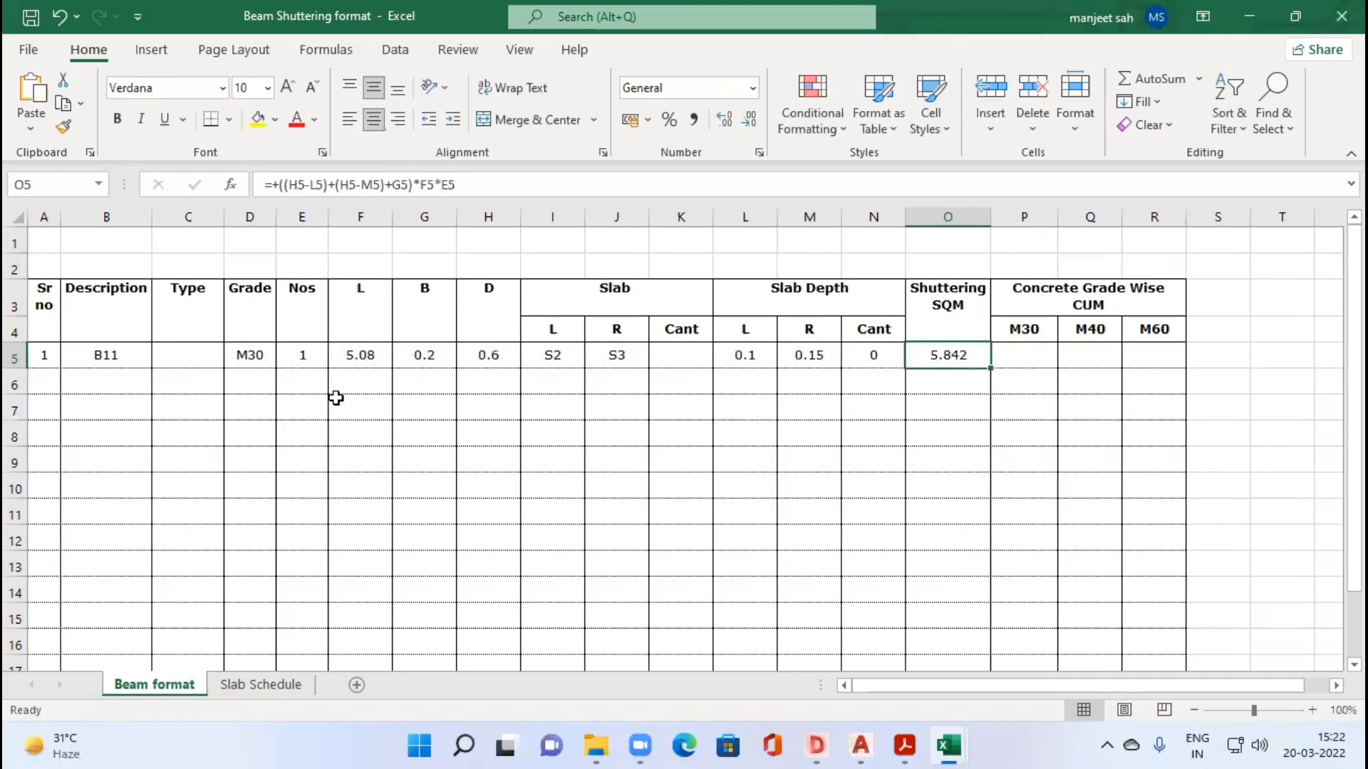
# Step: Start row 6 with serial number 2 and description B52, checking the beam in the DWG TrueView drawing
pyautogui.click(44, 390)
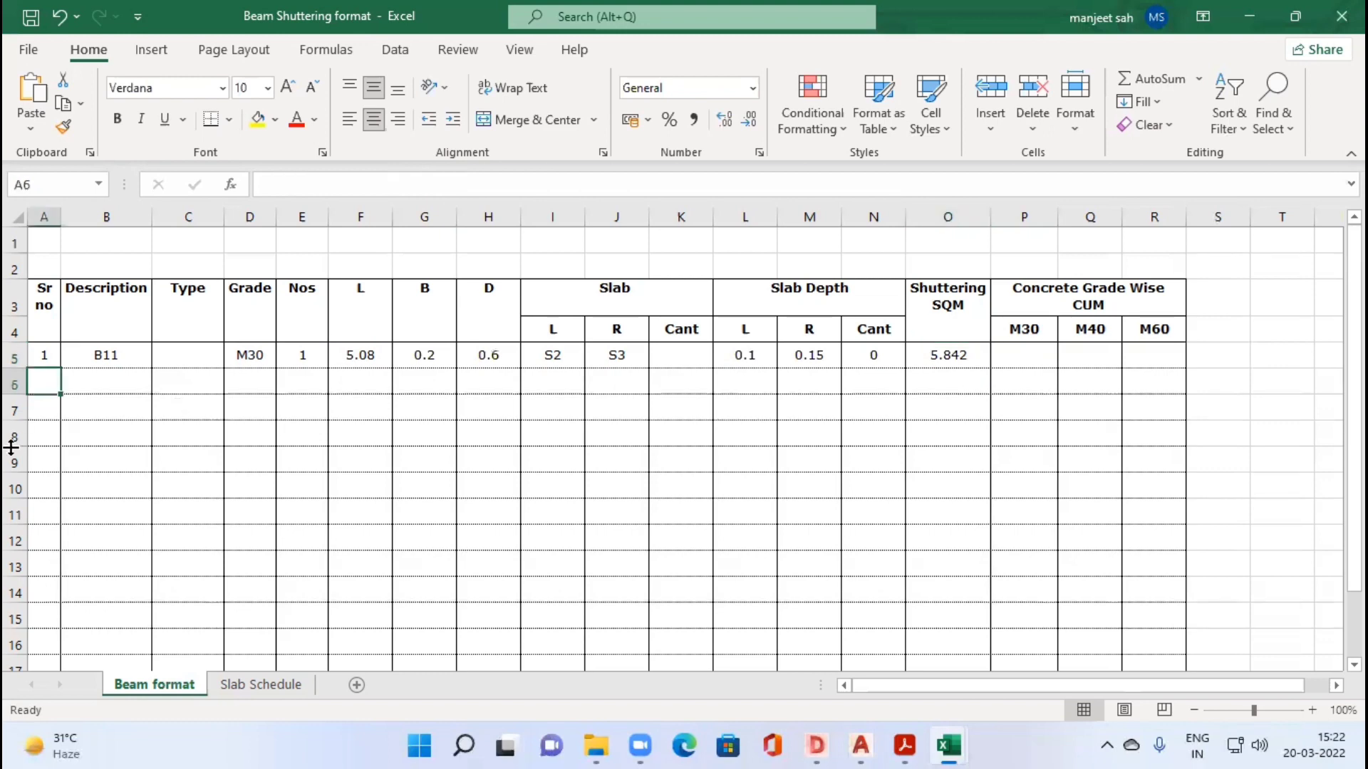
pyautogui.write('2')
pyautogui.press('Tab')
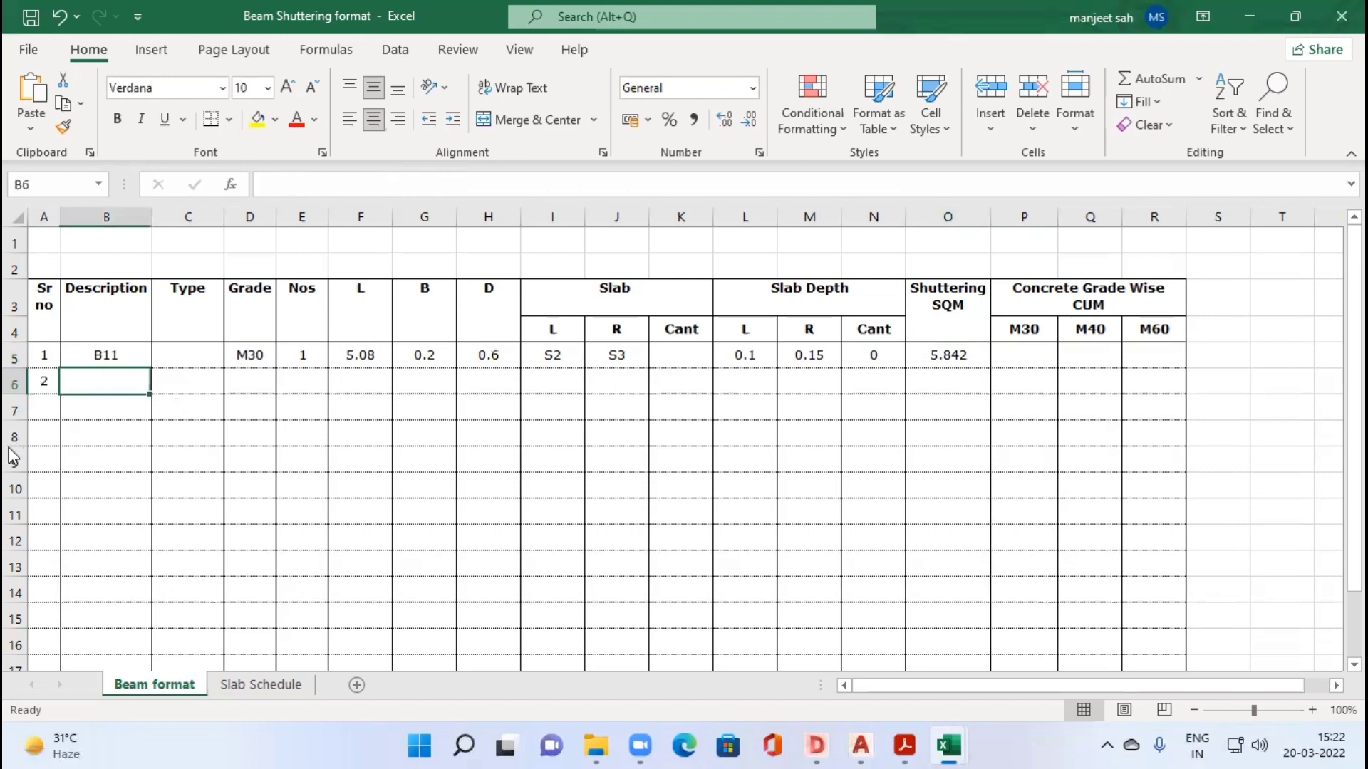
pyautogui.hotkey('alt', 'Tab')
pyautogui.hotkey('alt', 'Tab')
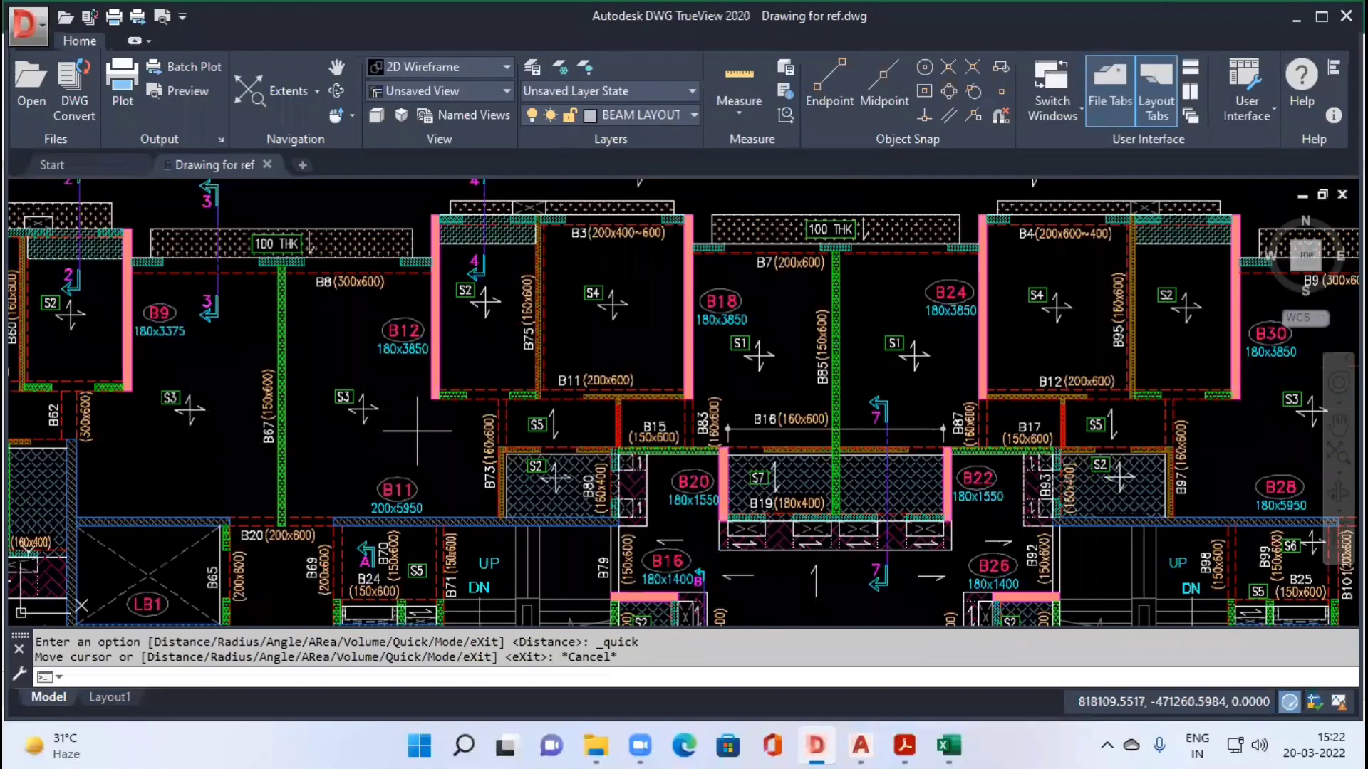
pyautogui.scroll(3, 547, 365)
pyautogui.hotkey('alt', 'Tab')
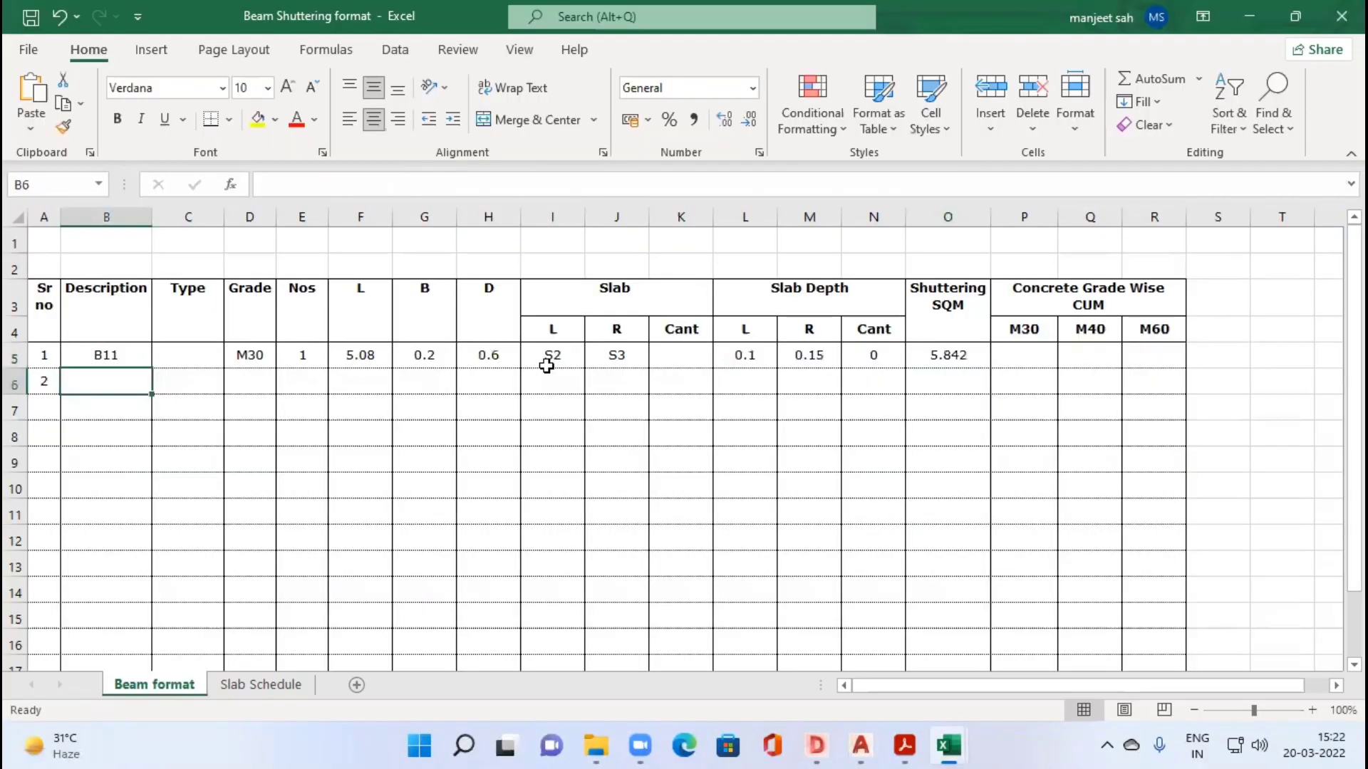
pyautogui.write('B52')
pyautogui.press('Tab')
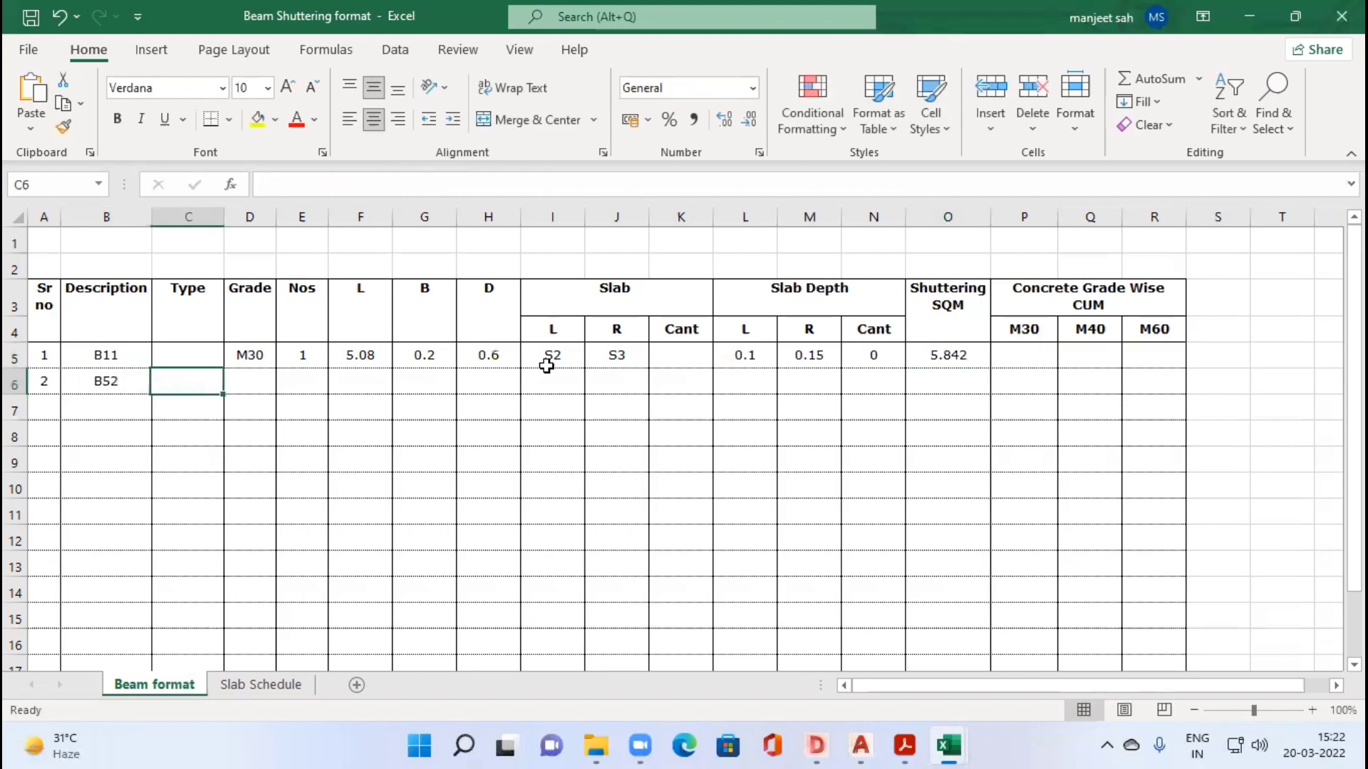
# Step: Enter grade M30 and a quantity of 1 for beam B52, leaving its type blank
pyautogui.press('Tab')
pyautogui.write('M30')
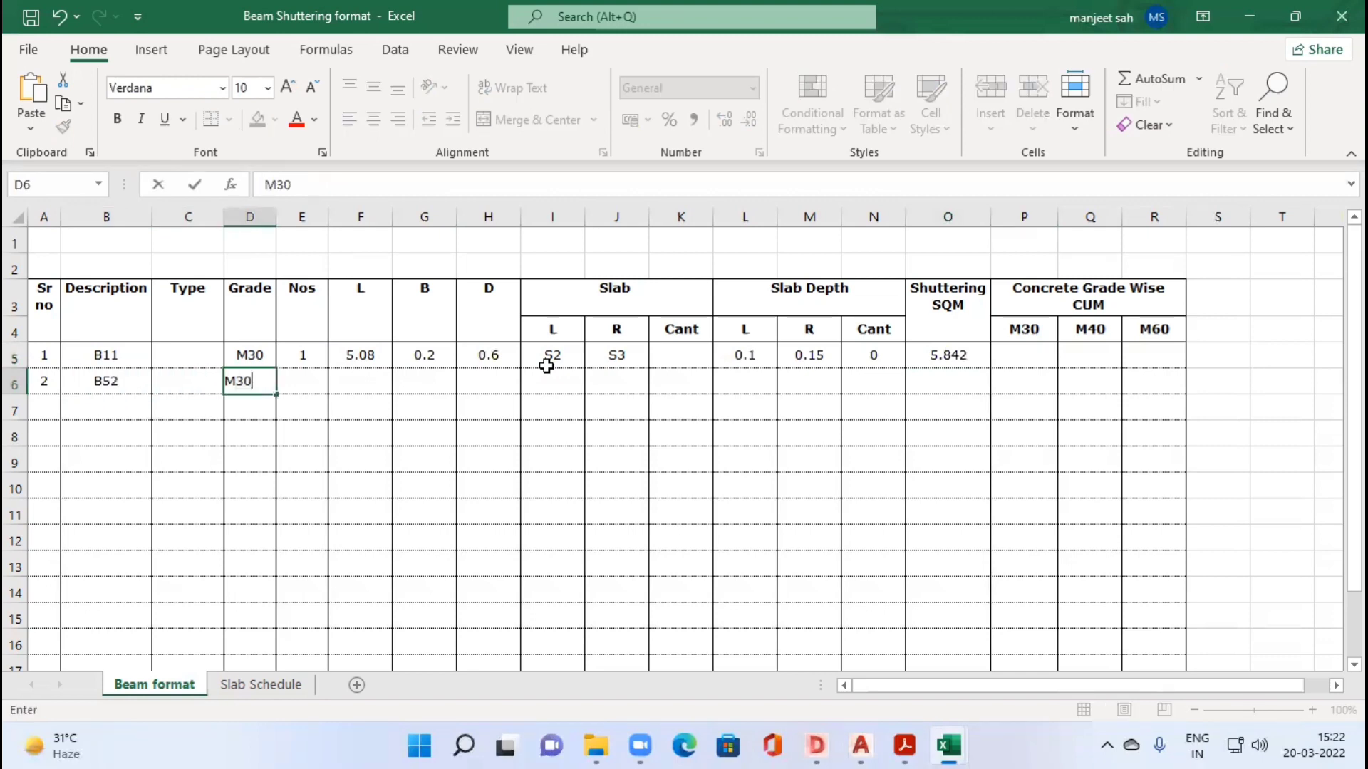
pyautogui.press('Tab')
pyautogui.write('1')
pyautogui.press('Tab')
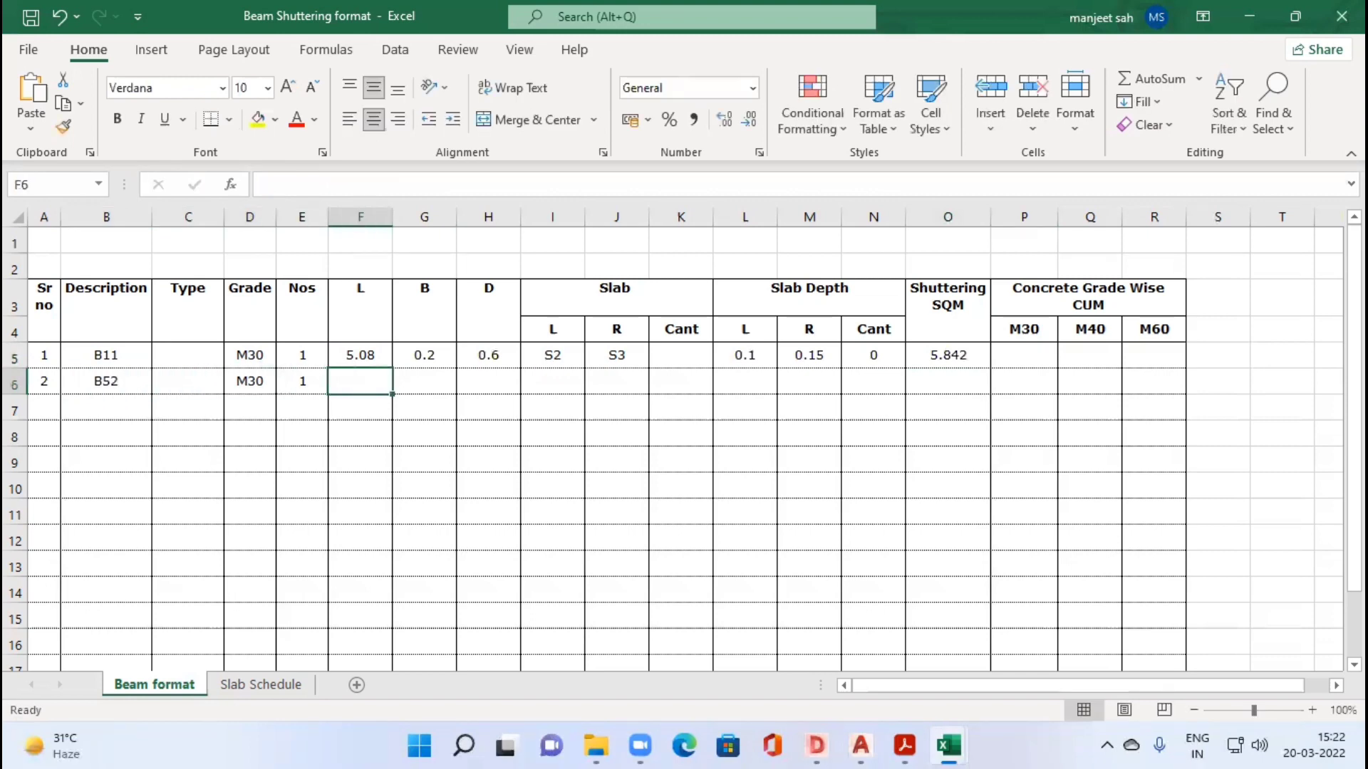
# Step: Quick-measure beam B52's length in the DWG TrueView drawing and enter 1.375 as its length in Excel
pyautogui.hotkey('alt', 'Tab')
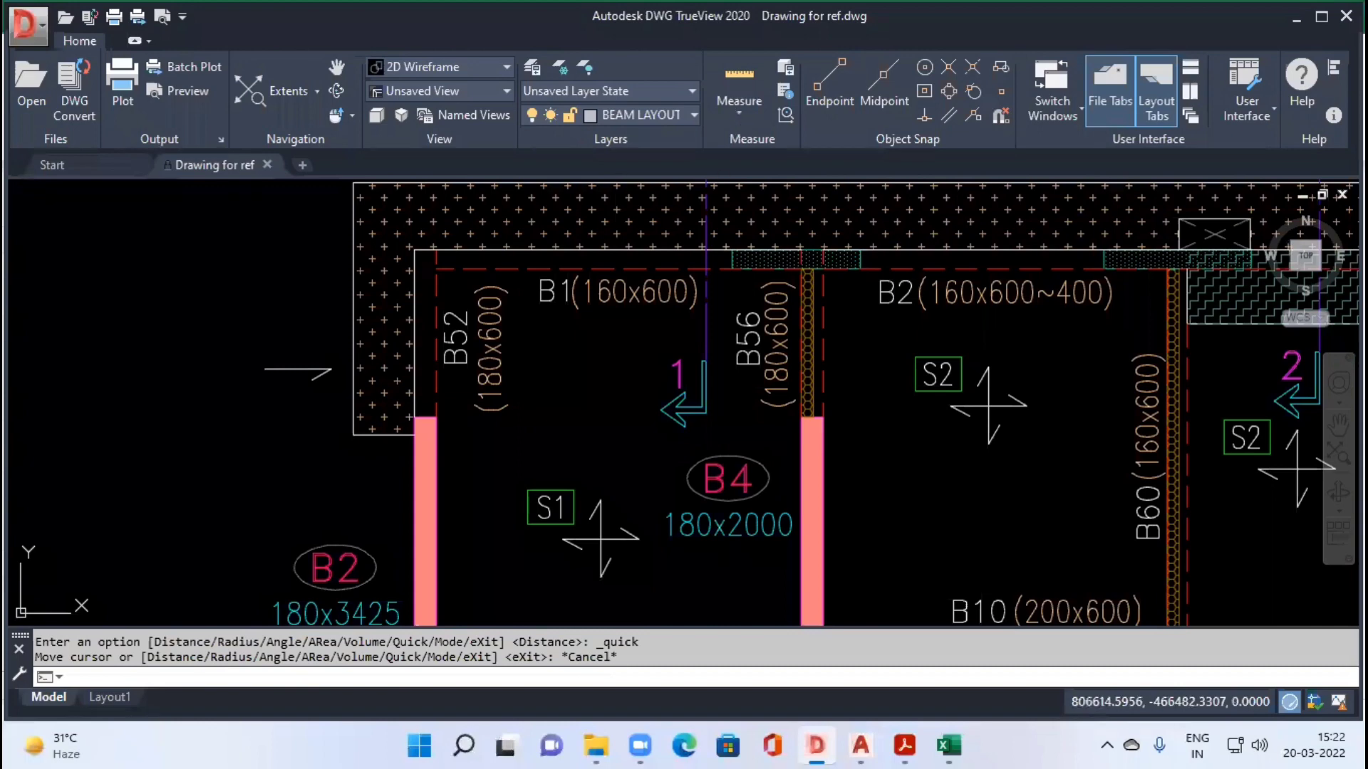
pyautogui.press('Return')
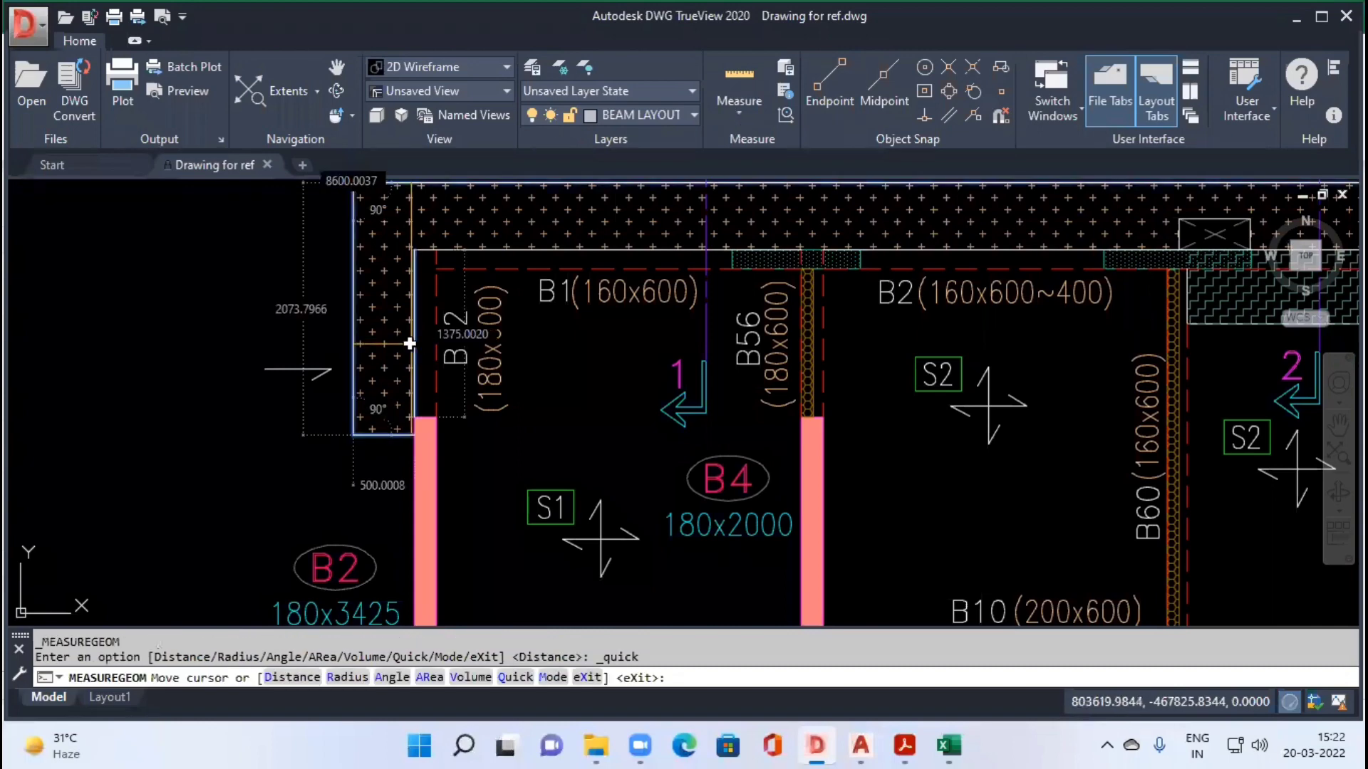
pyautogui.hotkey('alt', 'Tab')
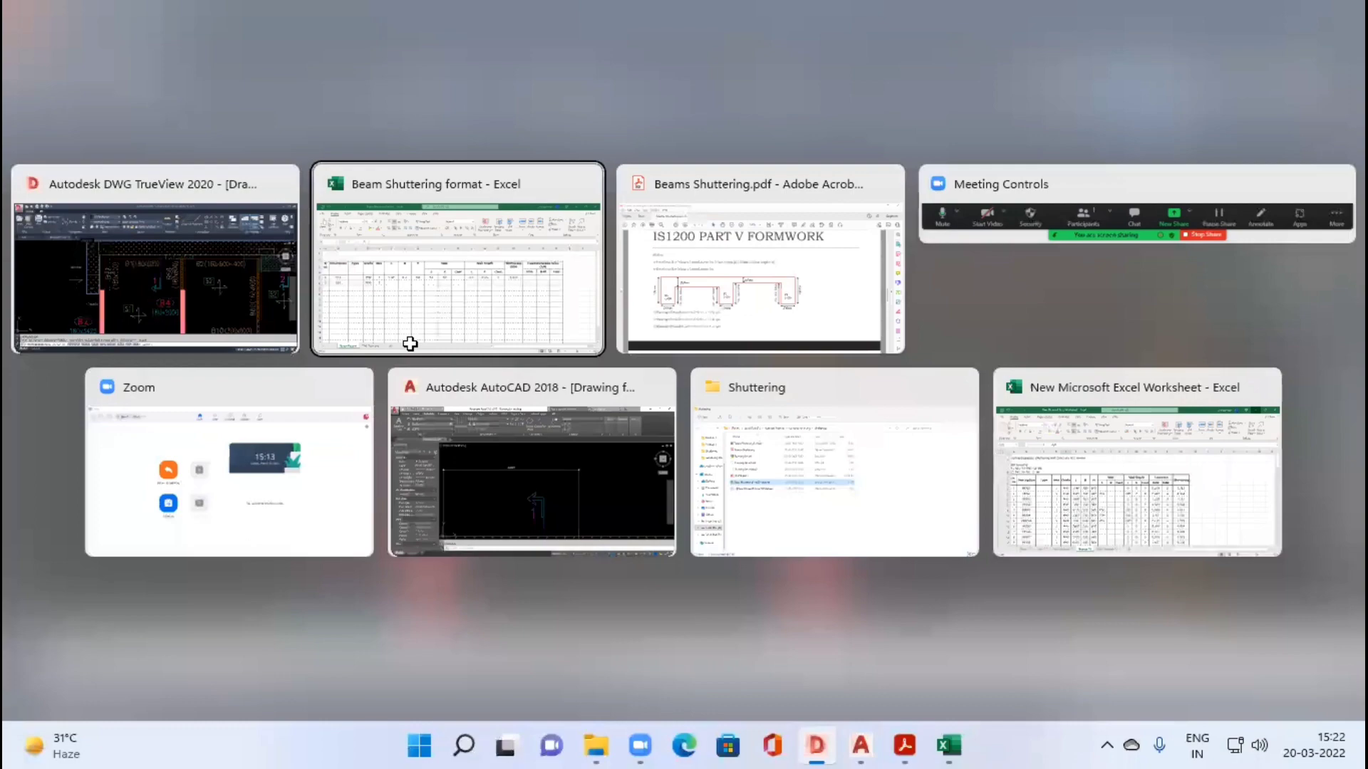
pyautogui.write('75')
pyautogui.press('Tab')
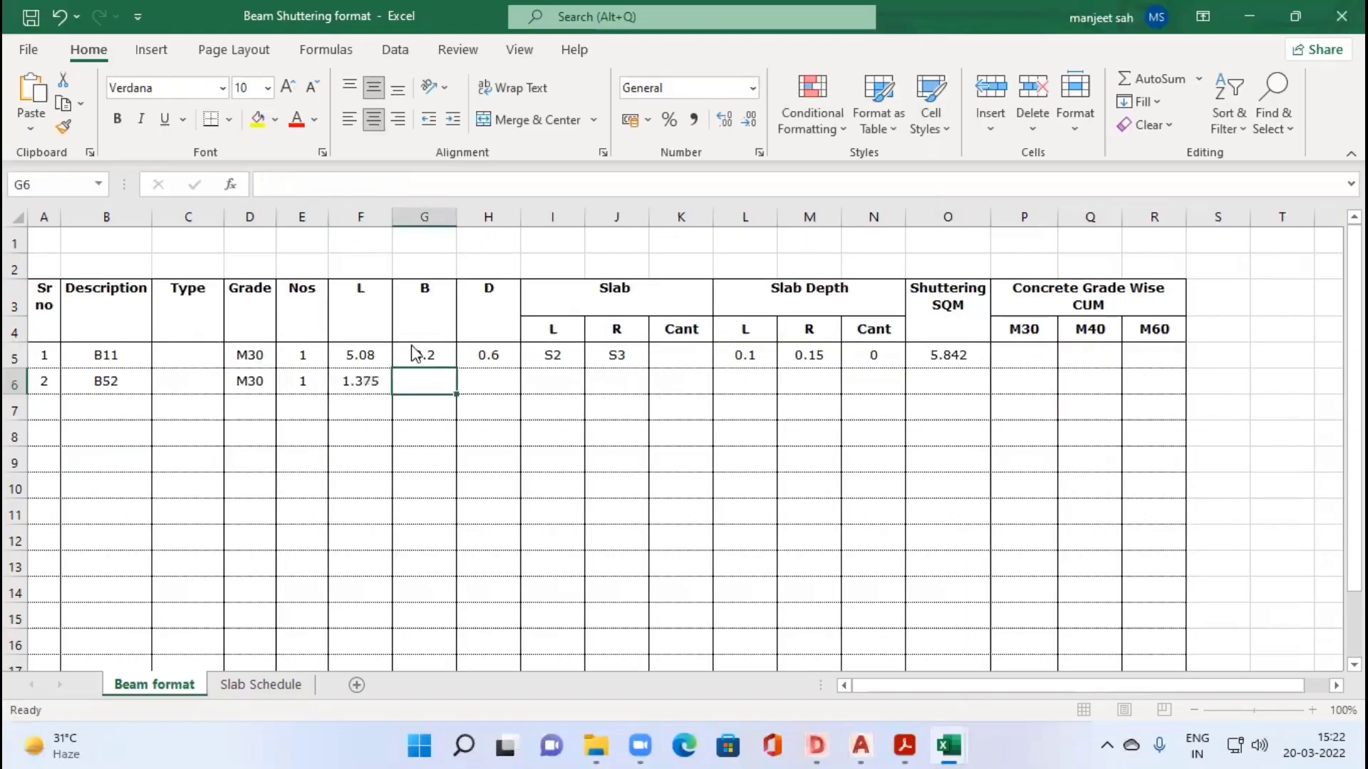
# Step: Check beam B52's section in the drawing and enter width 0.18 and depth 0.65 in its Excel row
pyautogui.hotkey('alt', 'Tab')
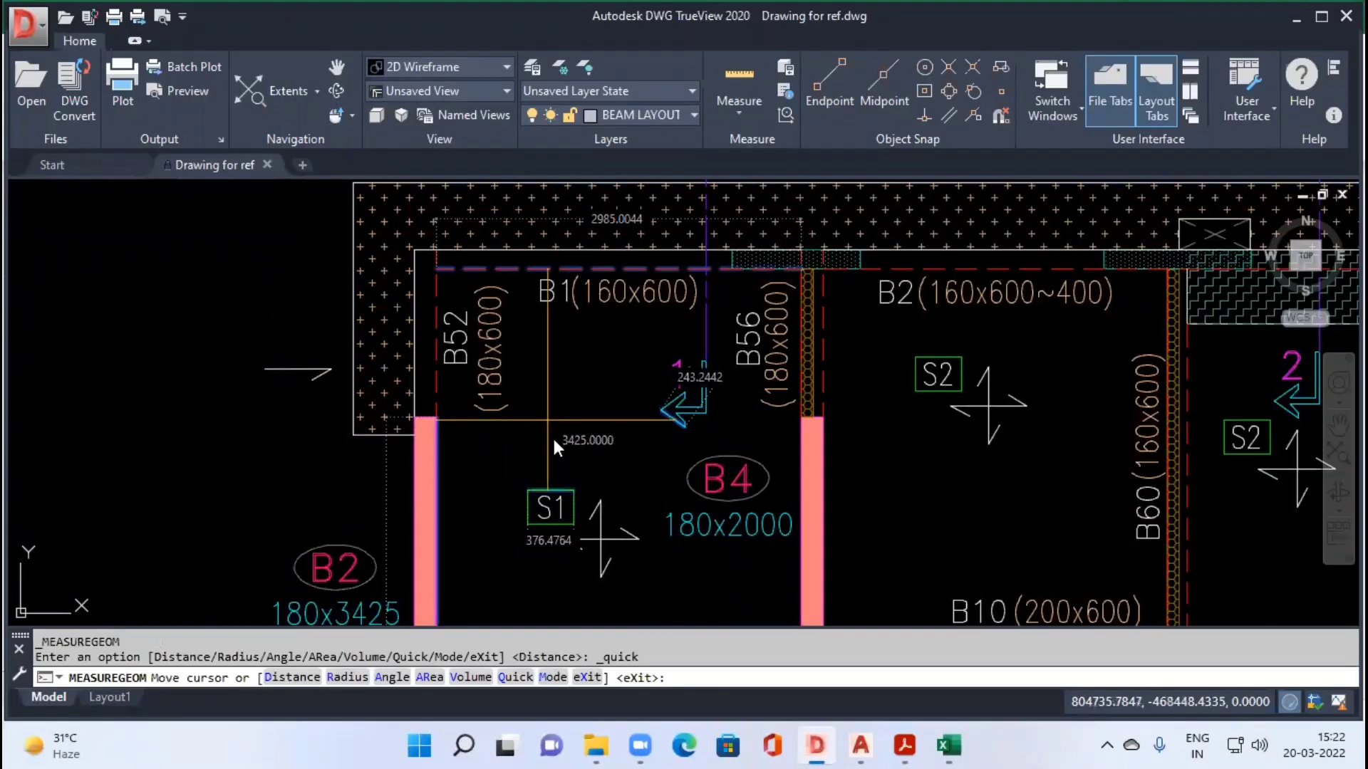
pyautogui.hotkey('alt', 'Tab')
pyautogui.write('0')
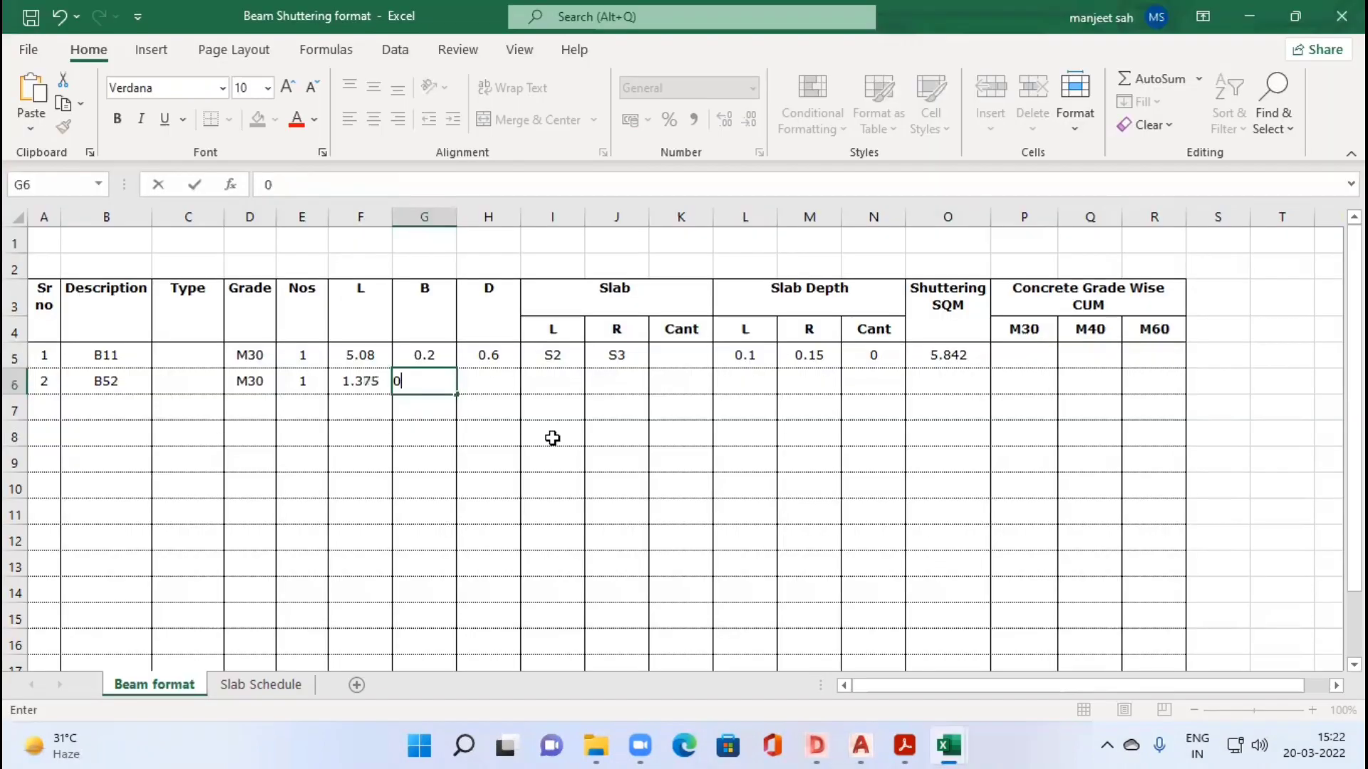
pyautogui.write('.18')
pyautogui.press('Tab')
pyautogui.write('0.65')
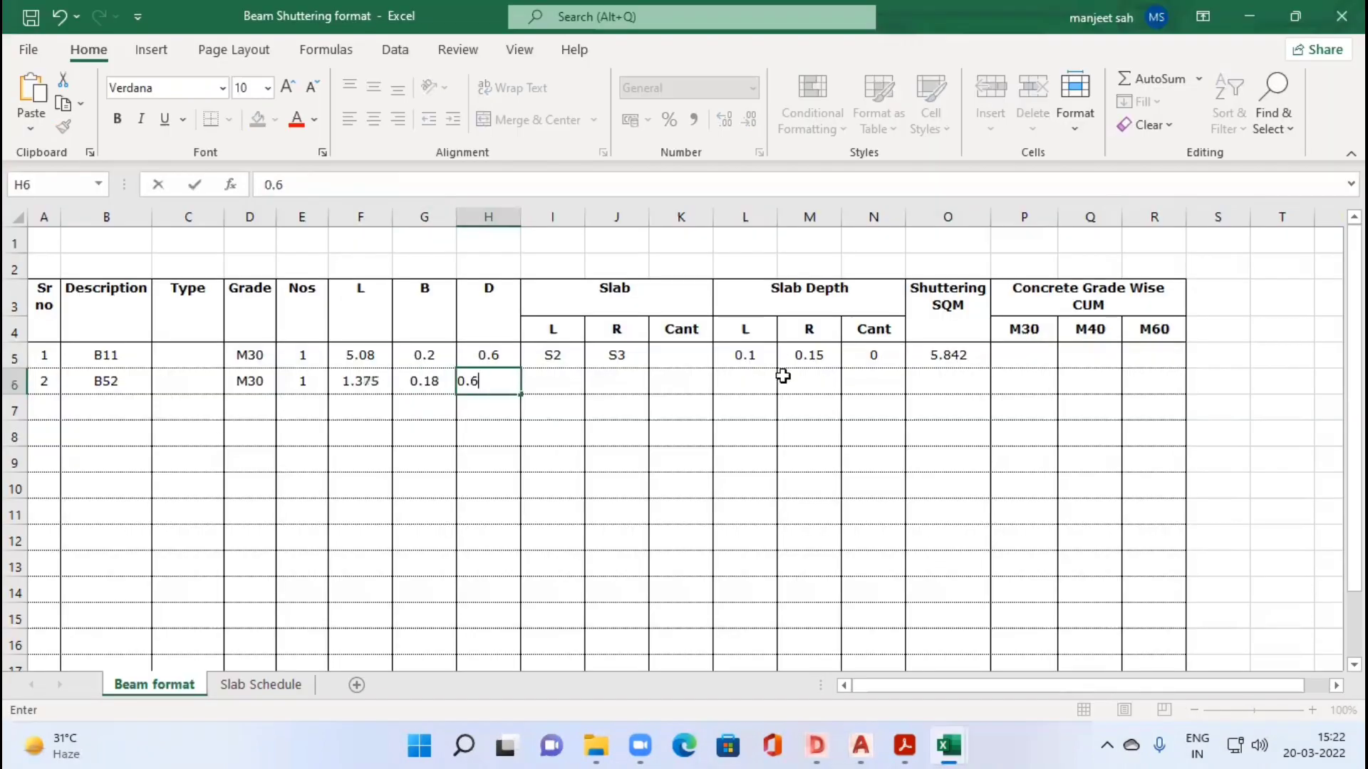
pyautogui.press('Tab')
# Step: Copy the slab depth and shuttering formulas from L5:O5 down to row 6 and check the copied depth lookups
pyautogui.moveTo(755, 358); pyautogui.dragTo(805, 381)
pyautogui.press('Down')
pyautogui.press('Right')
pyautogui.press('Right')
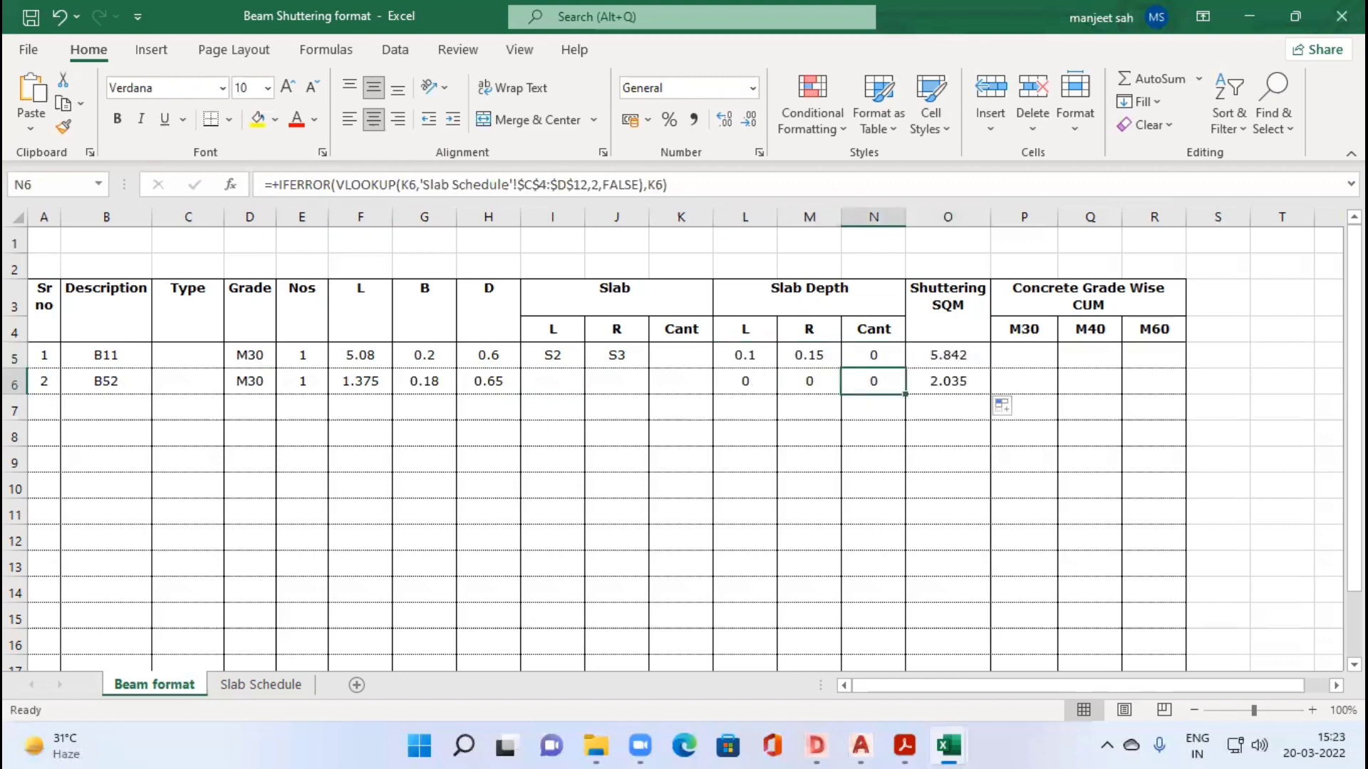
# Step: Identify the slab beside beam B52 in the drawing and enter S1 as its L slab in I6
pyautogui.hotkey('alt', 'Tab')
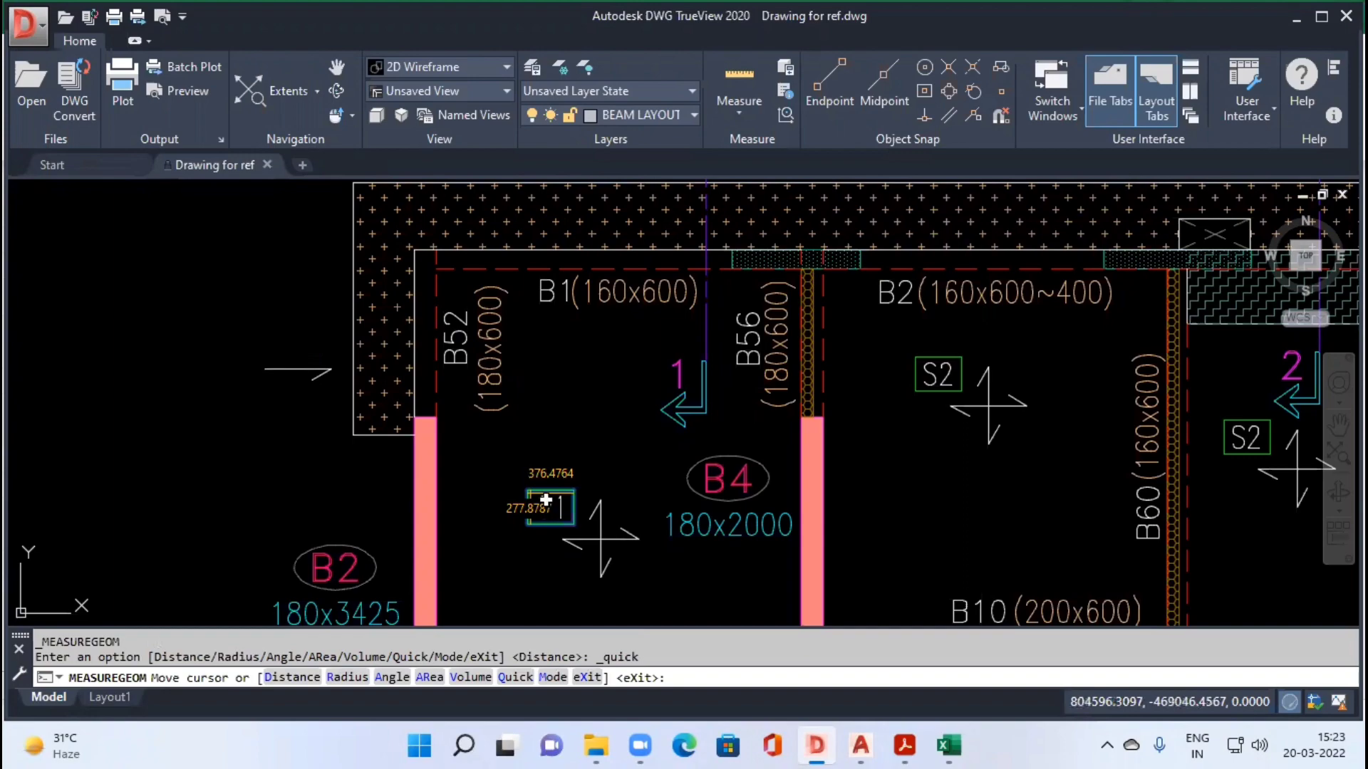
pyautogui.hotkey('alt', 'Tab')
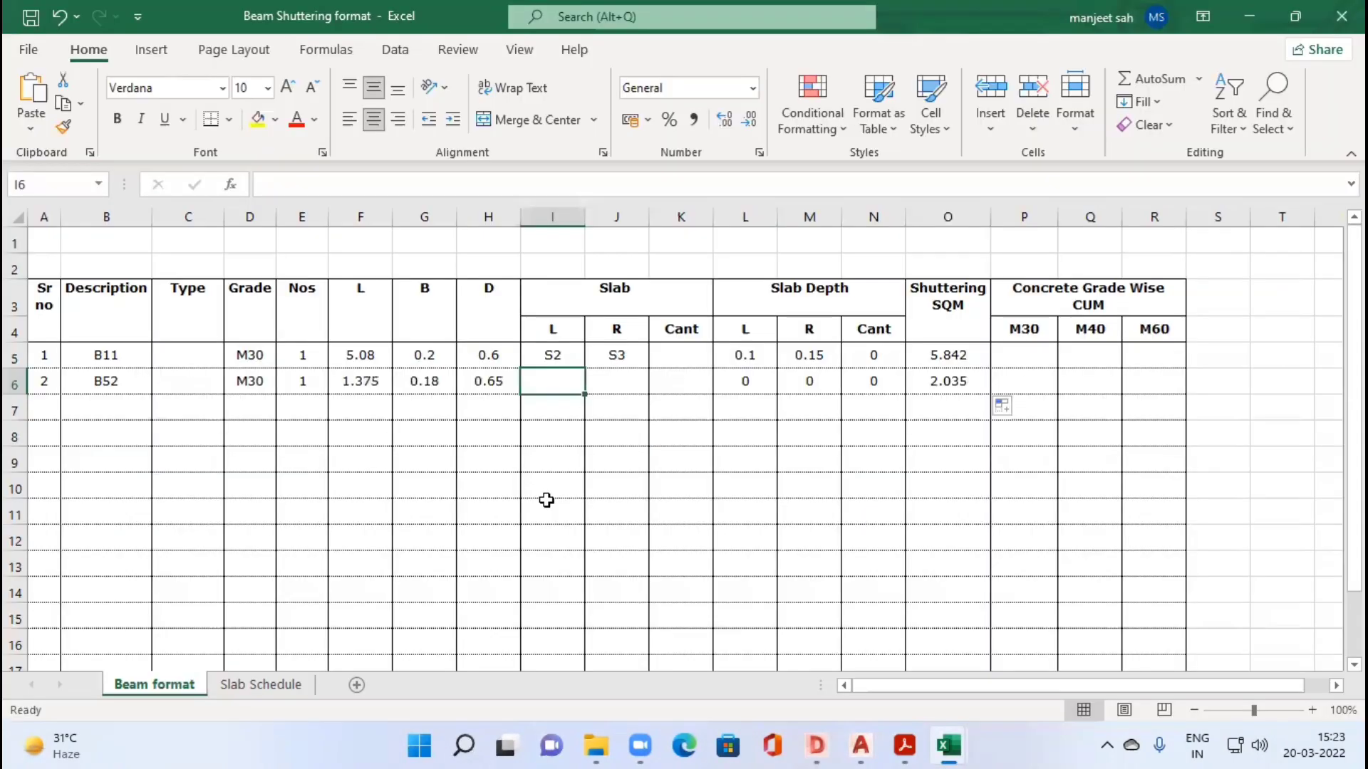
pyautogui.write('S1')
pyautogui.press('Tab')
# Step: Examine the cantilever slab outside beam B52 in the drawing, enter 0.15 as its R slab in J6, and check M6's depth lookup
pyautogui.hotkey('alt', 'Tab')
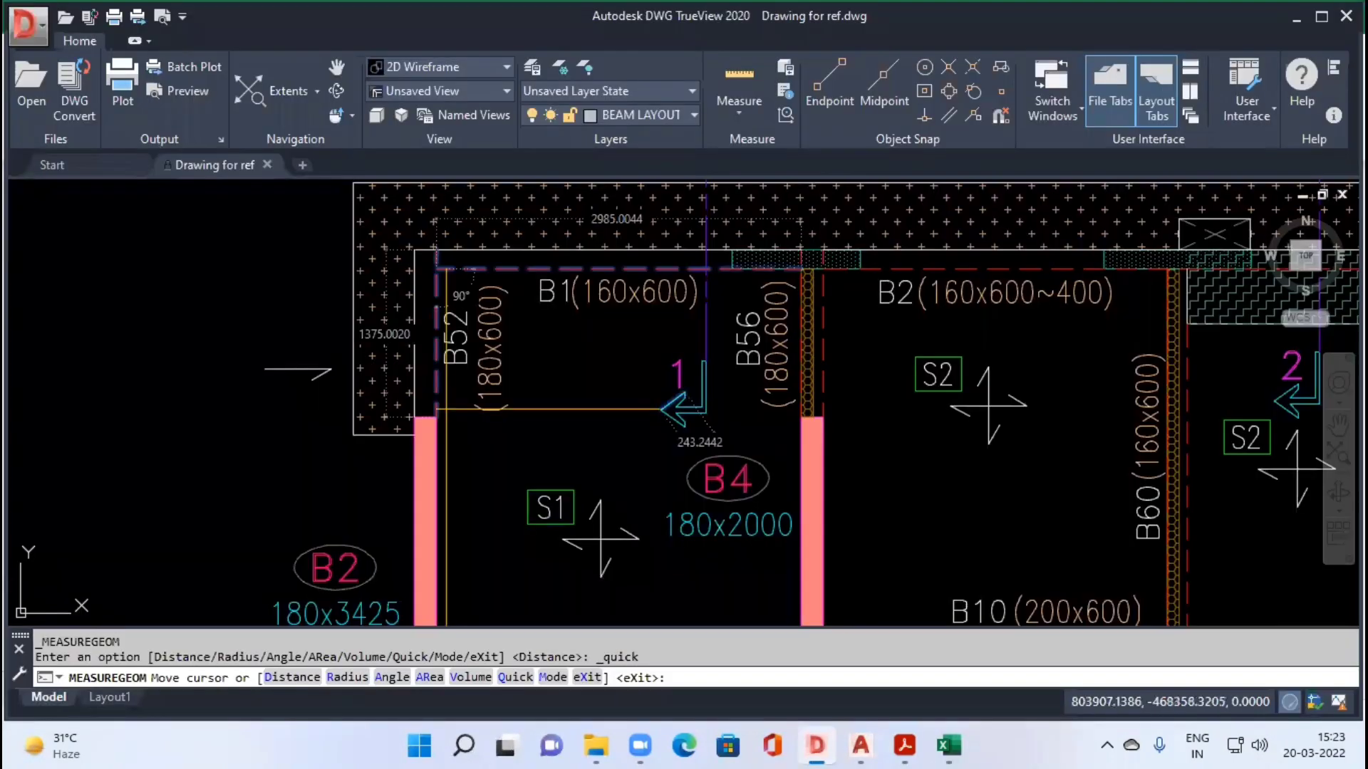
pyautogui.scroll(-5, 662, 409)
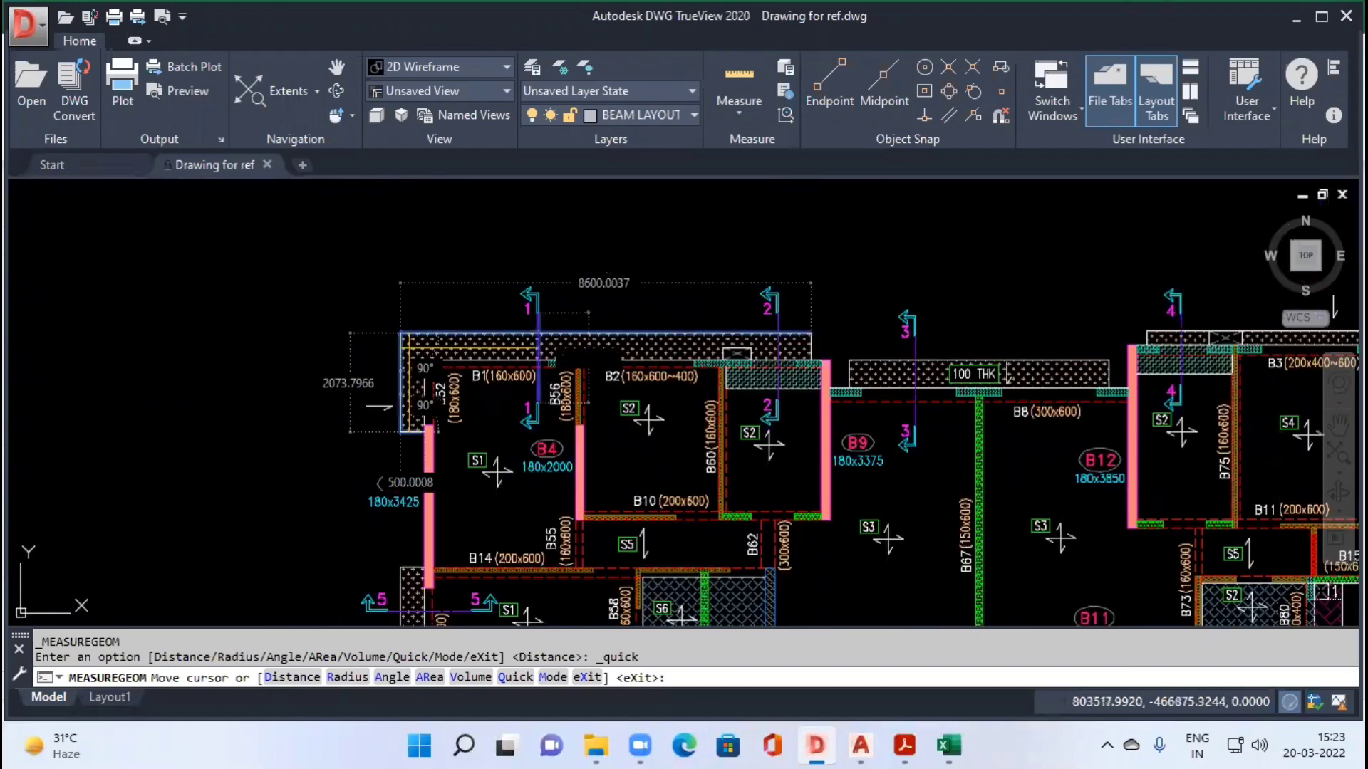
pyautogui.hotkey('alt', 'Tab')
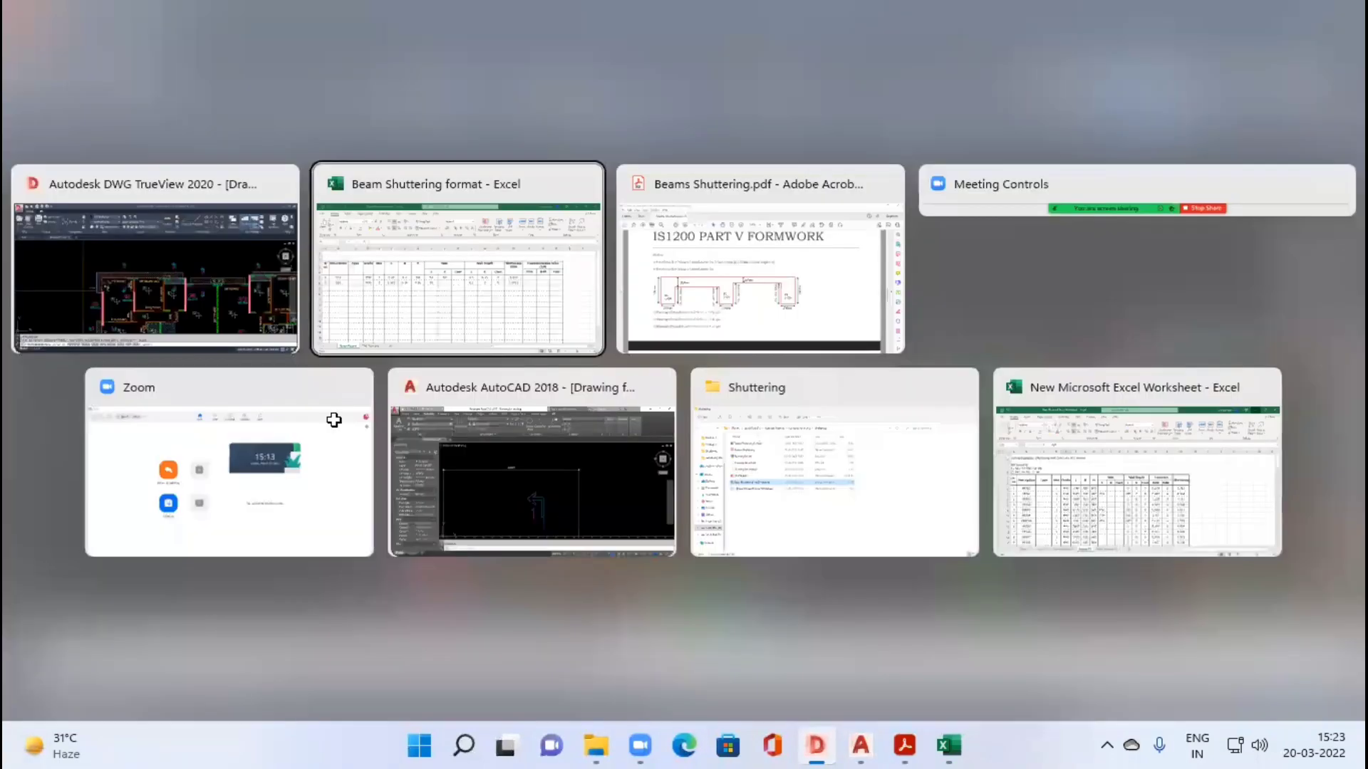
pyautogui.write('0.15')
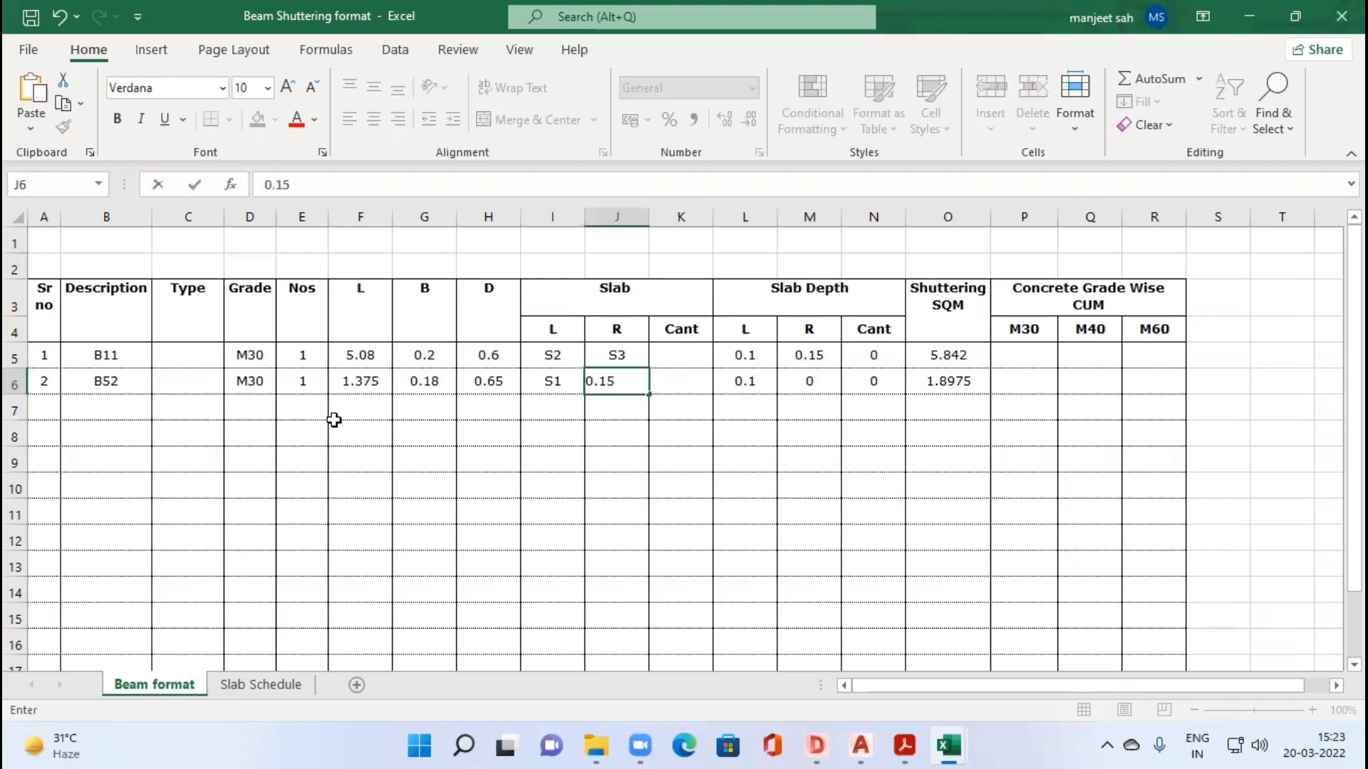
pyautogui.press('Tab')
pyautogui.press('Right')
pyautogui.press('Right')
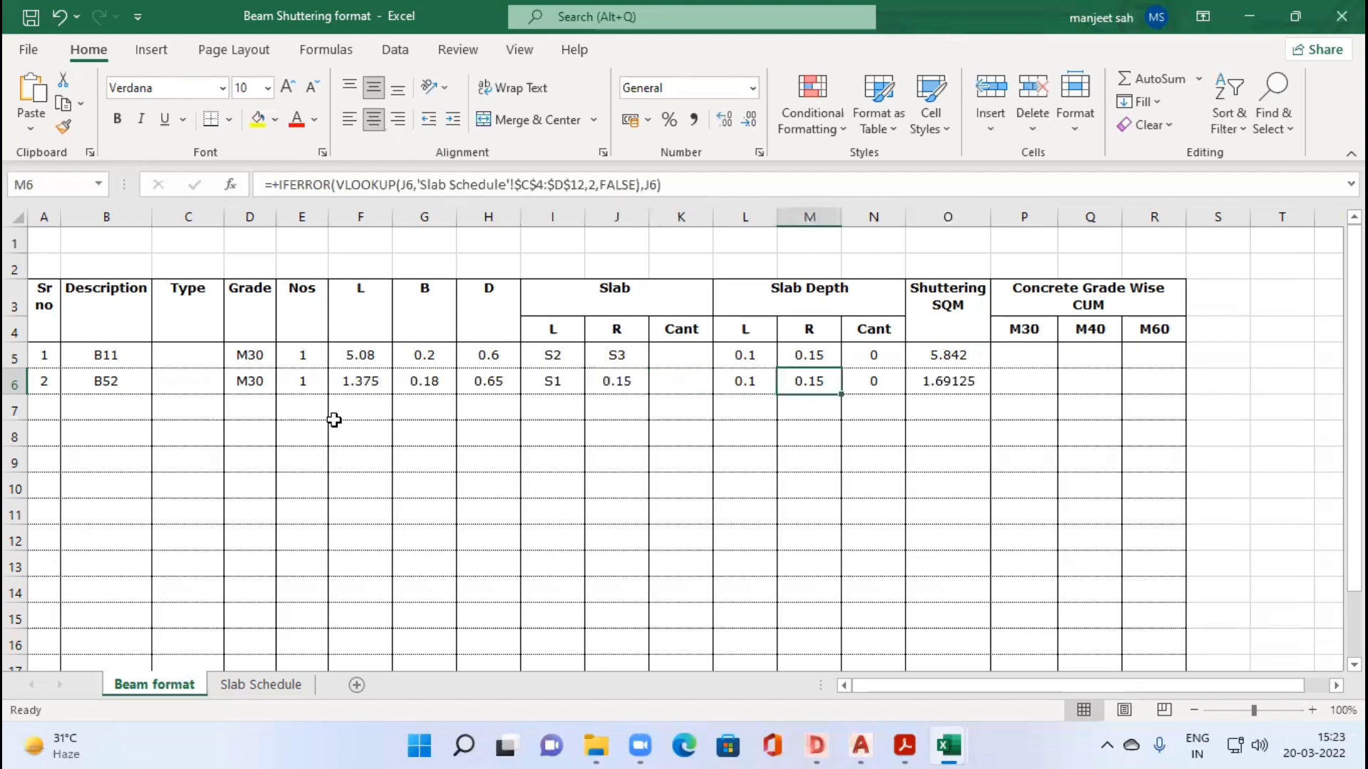
# Step: Try 0.3 as beam B52's R slab in J6 and restore the cell to 0.15
pyautogui.press('Left')
pyautogui.press('Left')
pyautogui.press('Left')
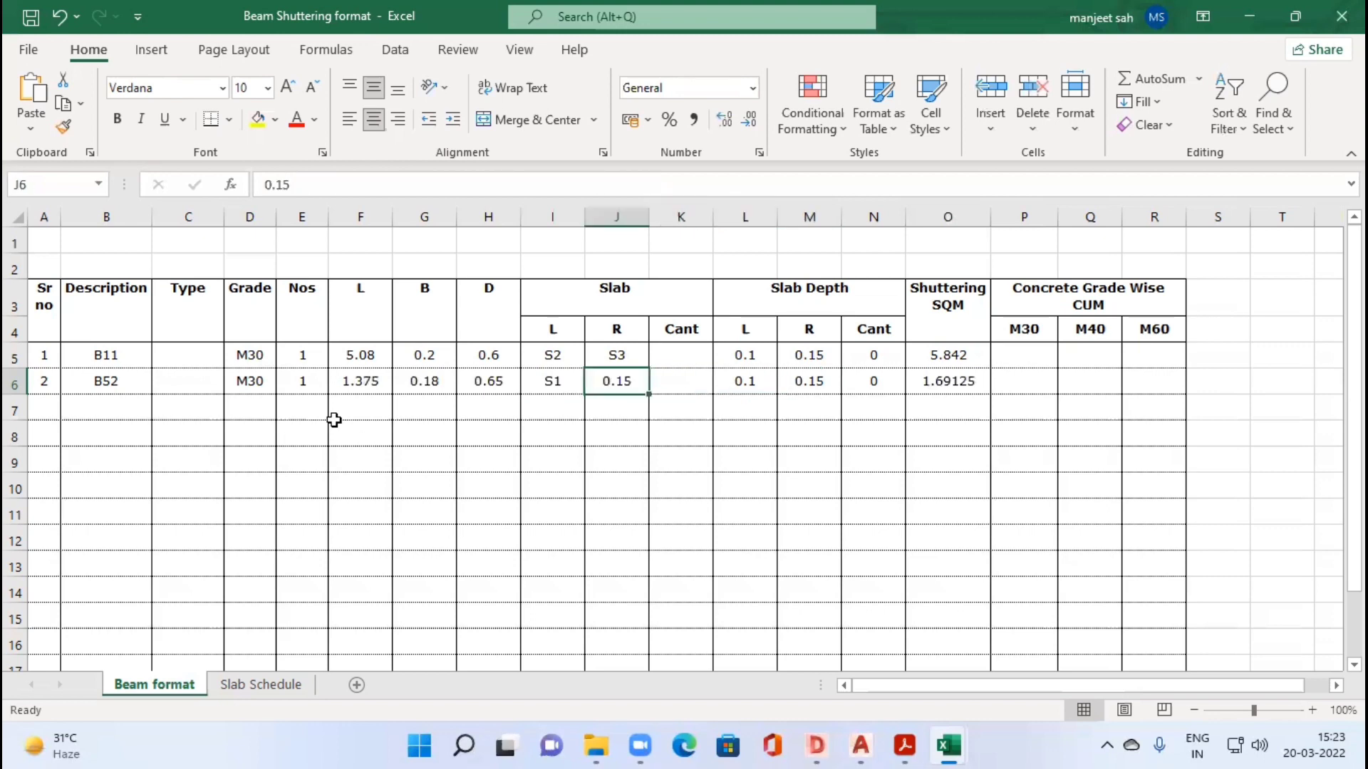
pyautogui.write('0.3')
pyautogui.press('Tab')
pyautogui.press('Left')
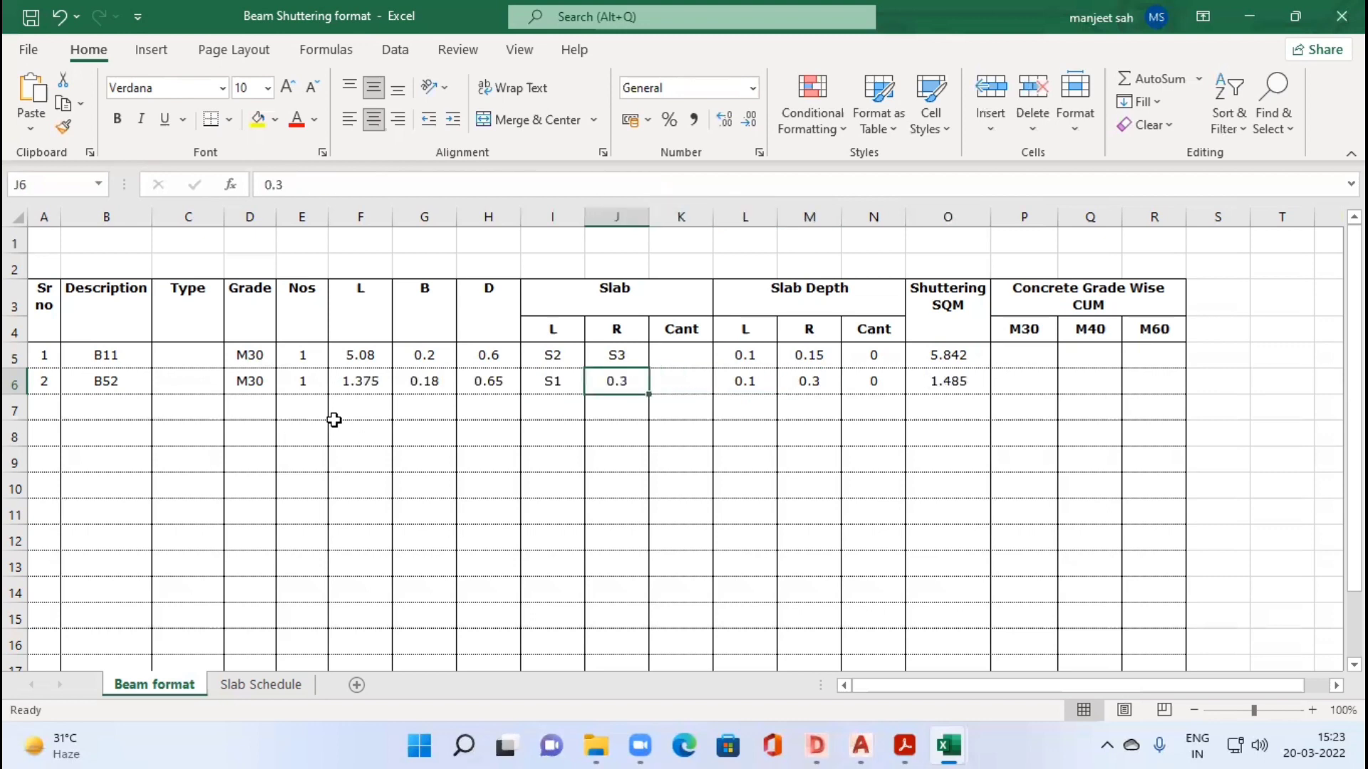
pyautogui.write('0.15')
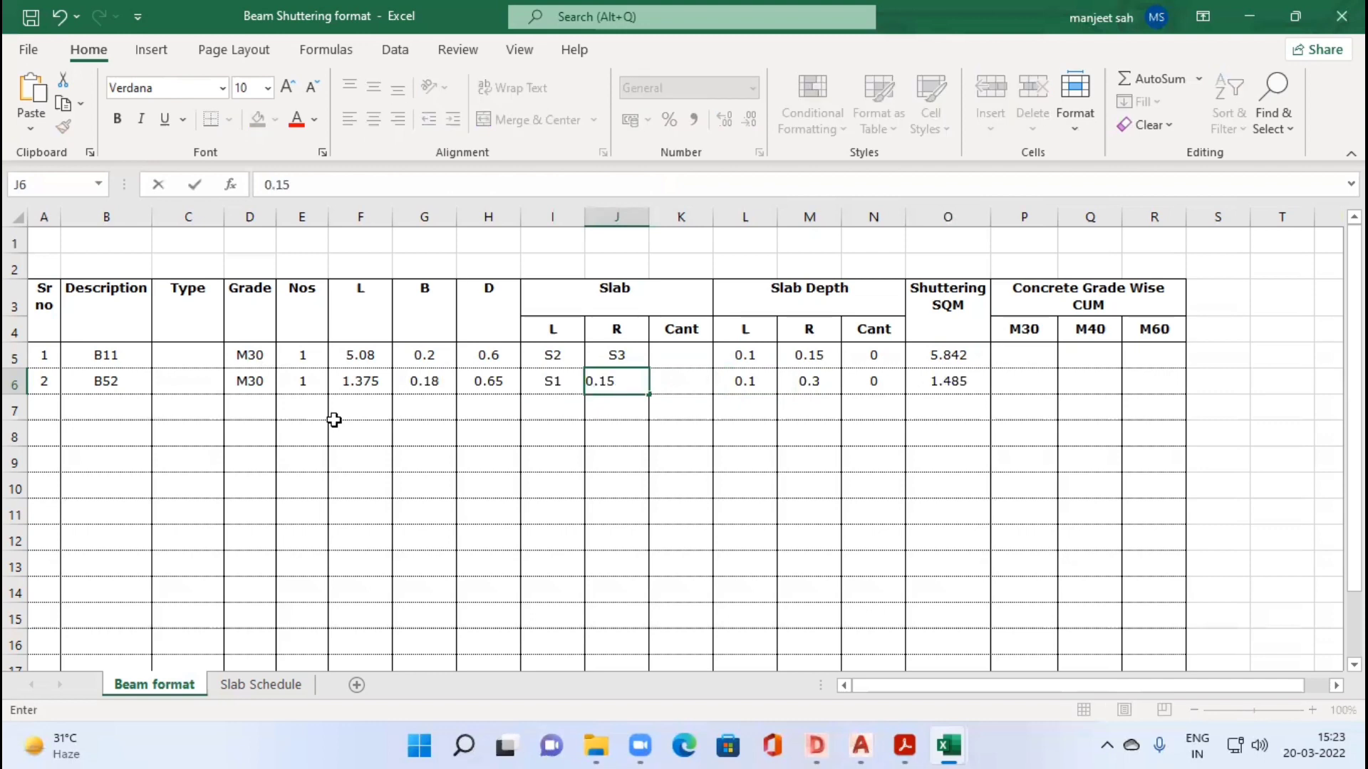
pyautogui.press('Tab')
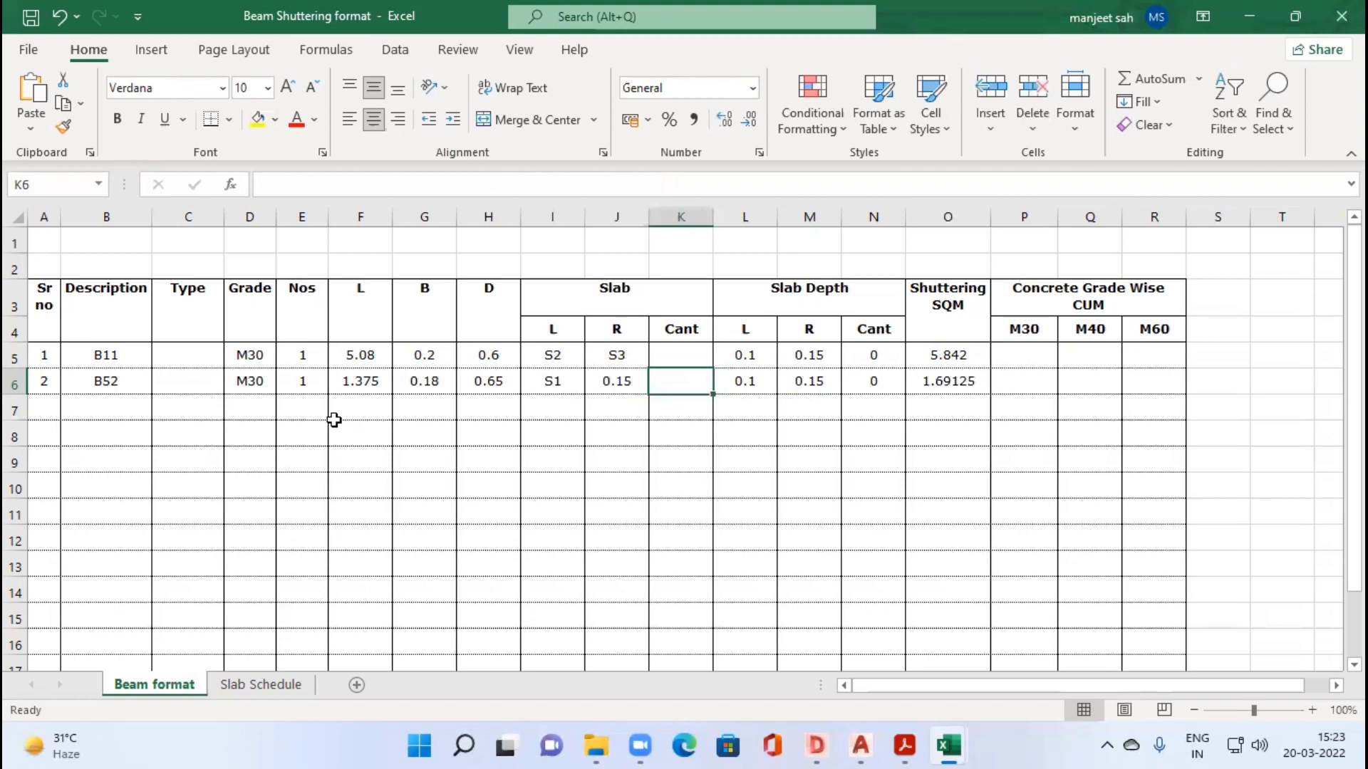
# Step: Examine the cantilever slab wrapping around beam B52 and its free end in the DWG TrueView drawing
pyautogui.press('Left')
pyautogui.press('Right')
pyautogui.hotkey('alt', 'Tab')
pyautogui.press('Escape')
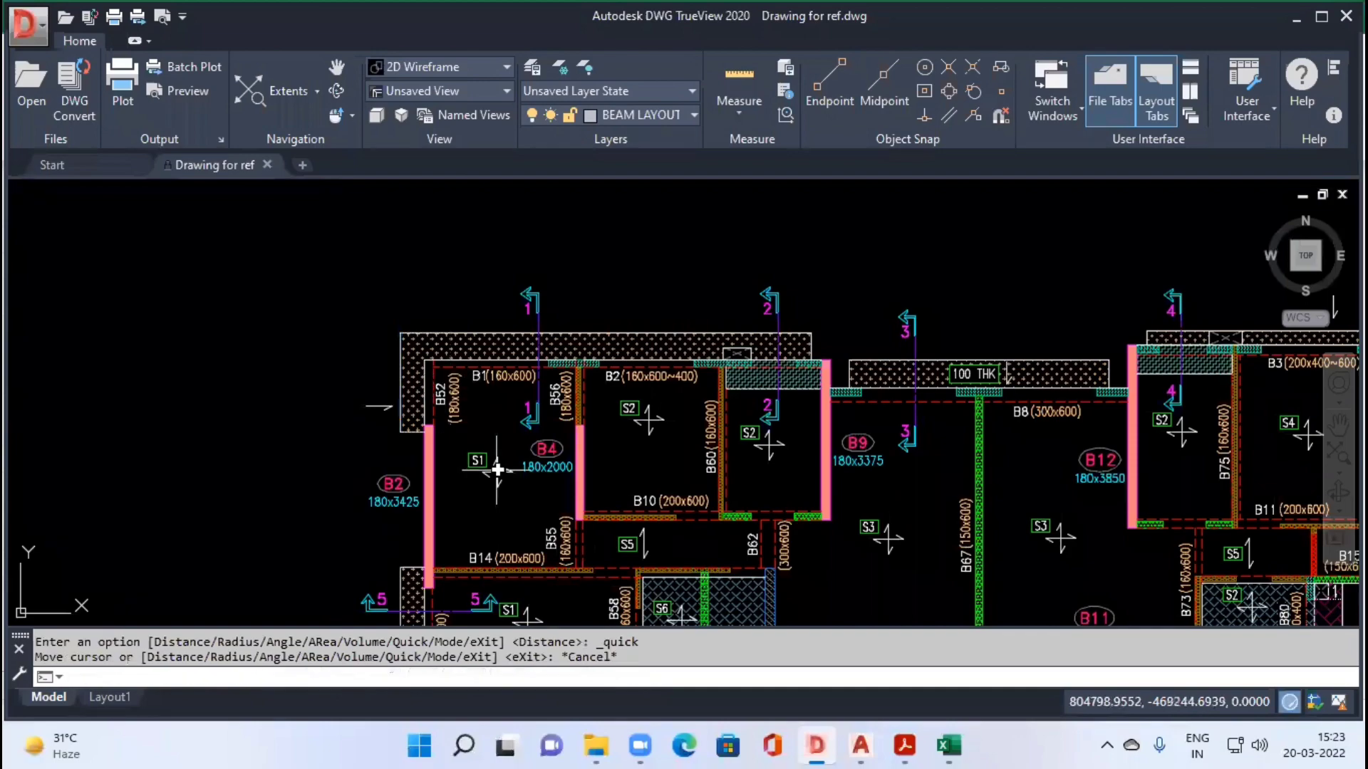
pyautogui.hotkey('alt', 'Tab')
pyautogui.click(84, 382)
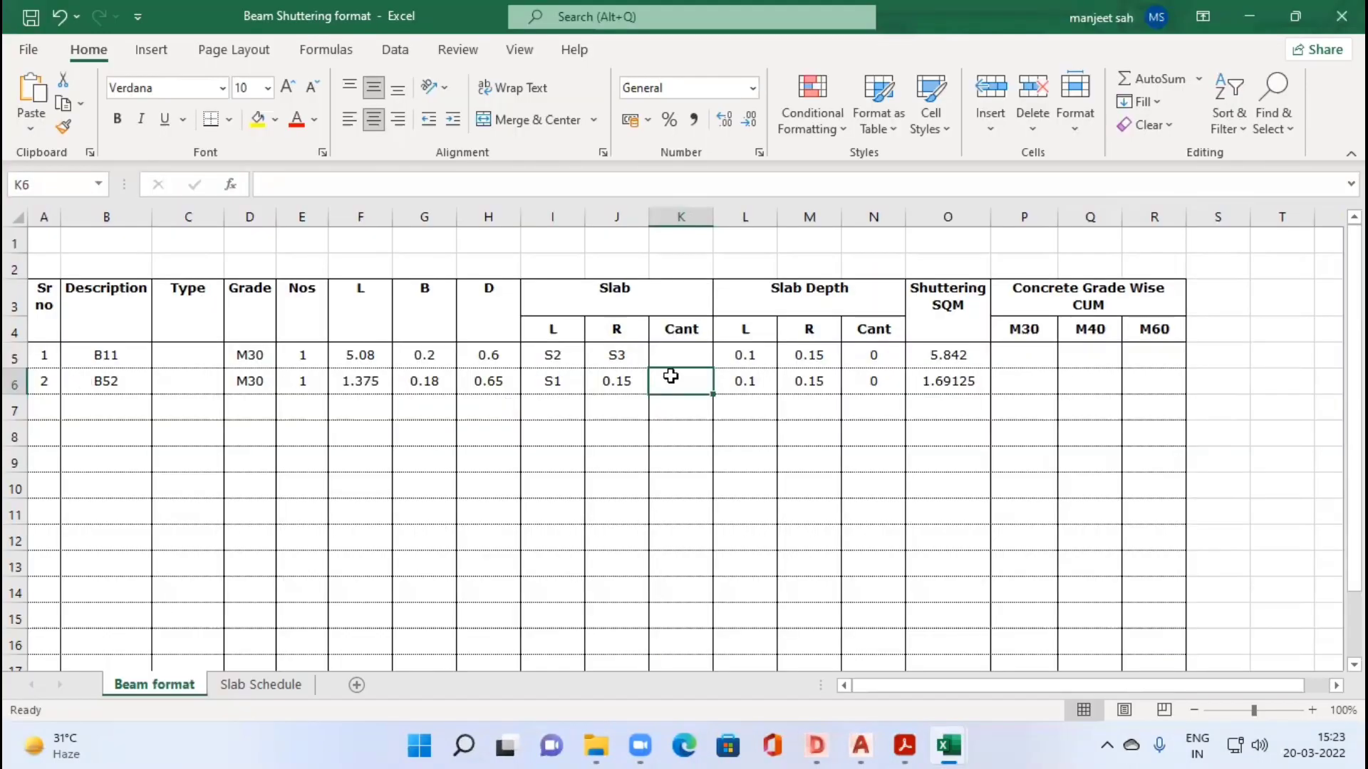
pyautogui.hotkey('alt', 'Tab')
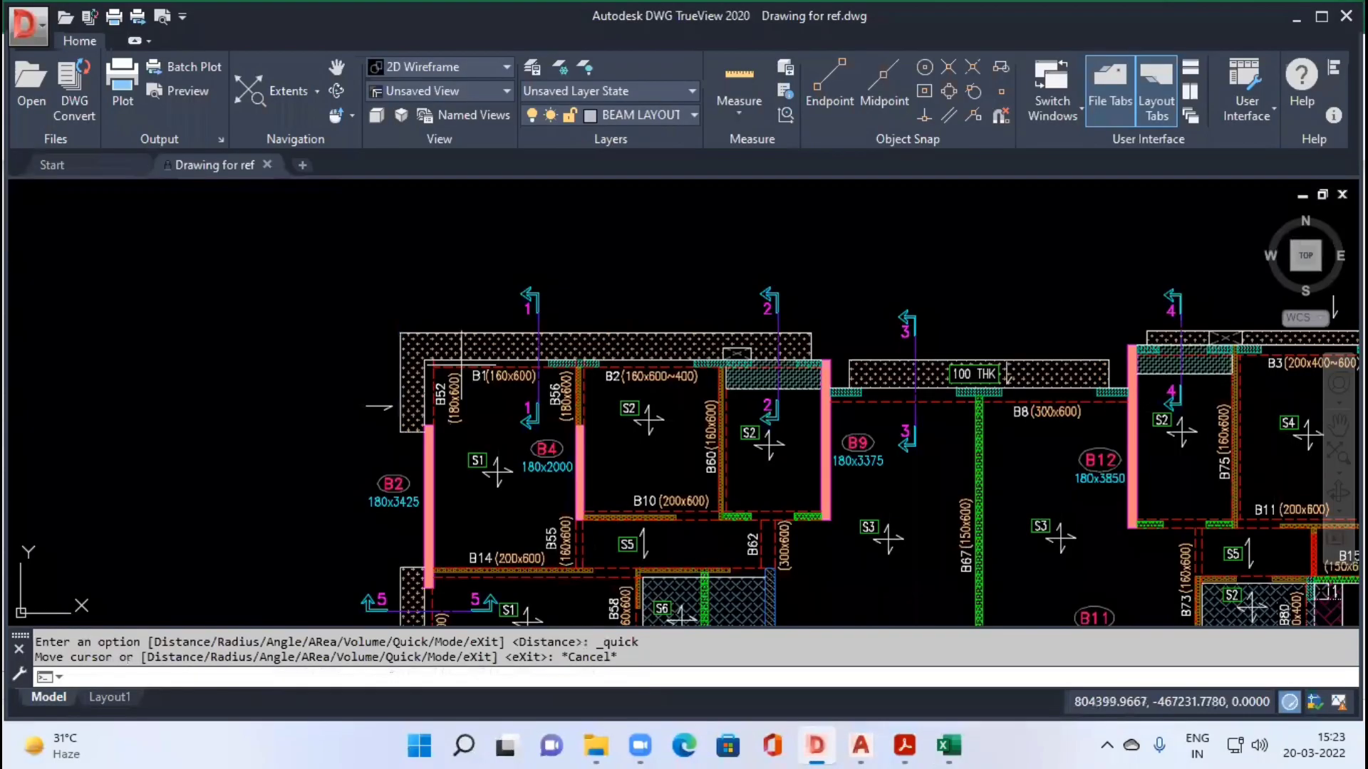
pyautogui.scroll(4, 461, 364)
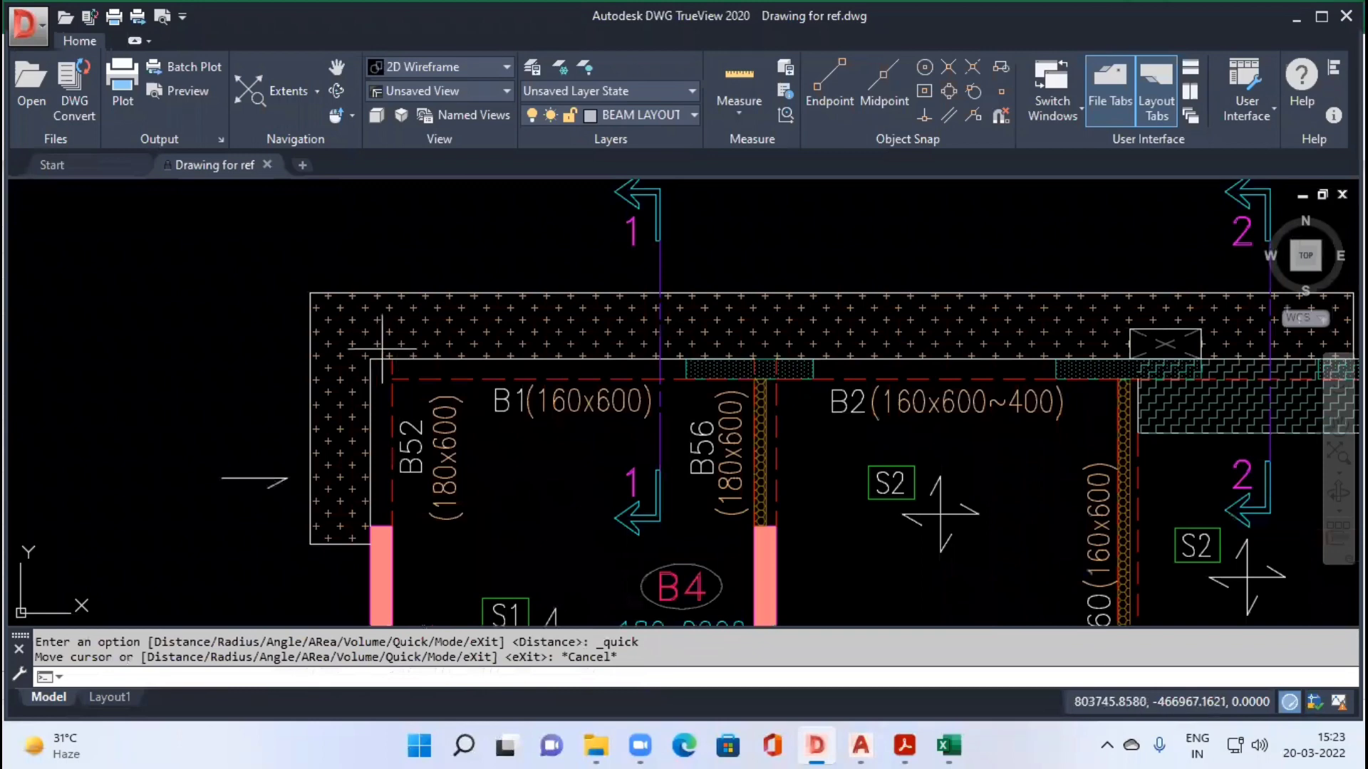
# Step: In the Excel sheet, enter 0.15 as beam B52's Cant slab in K6 and check the N6 depth lookup and O6 shuttering formula
pyautogui.hotkey('alt', 'Tab')
pyautogui.click(374, 342)
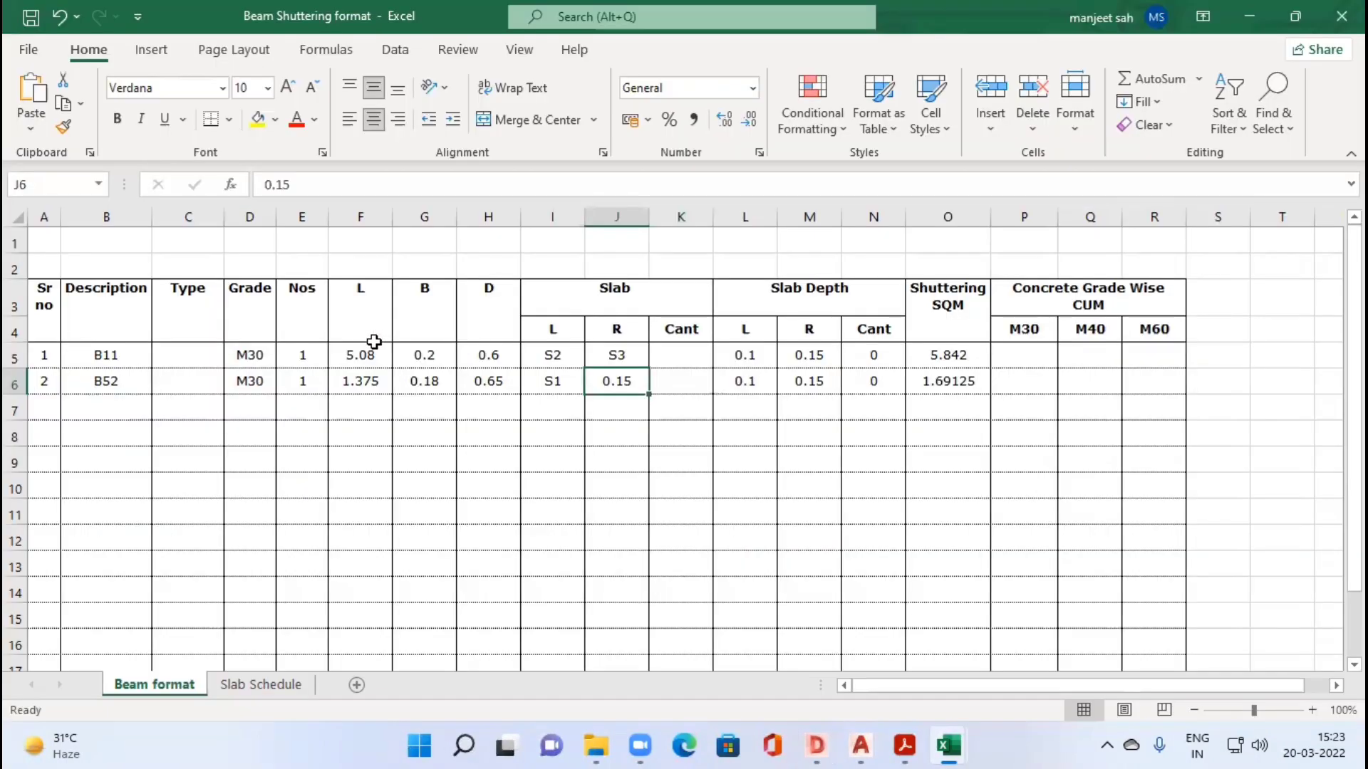
pyautogui.press('Right')
pyautogui.write('0.15')
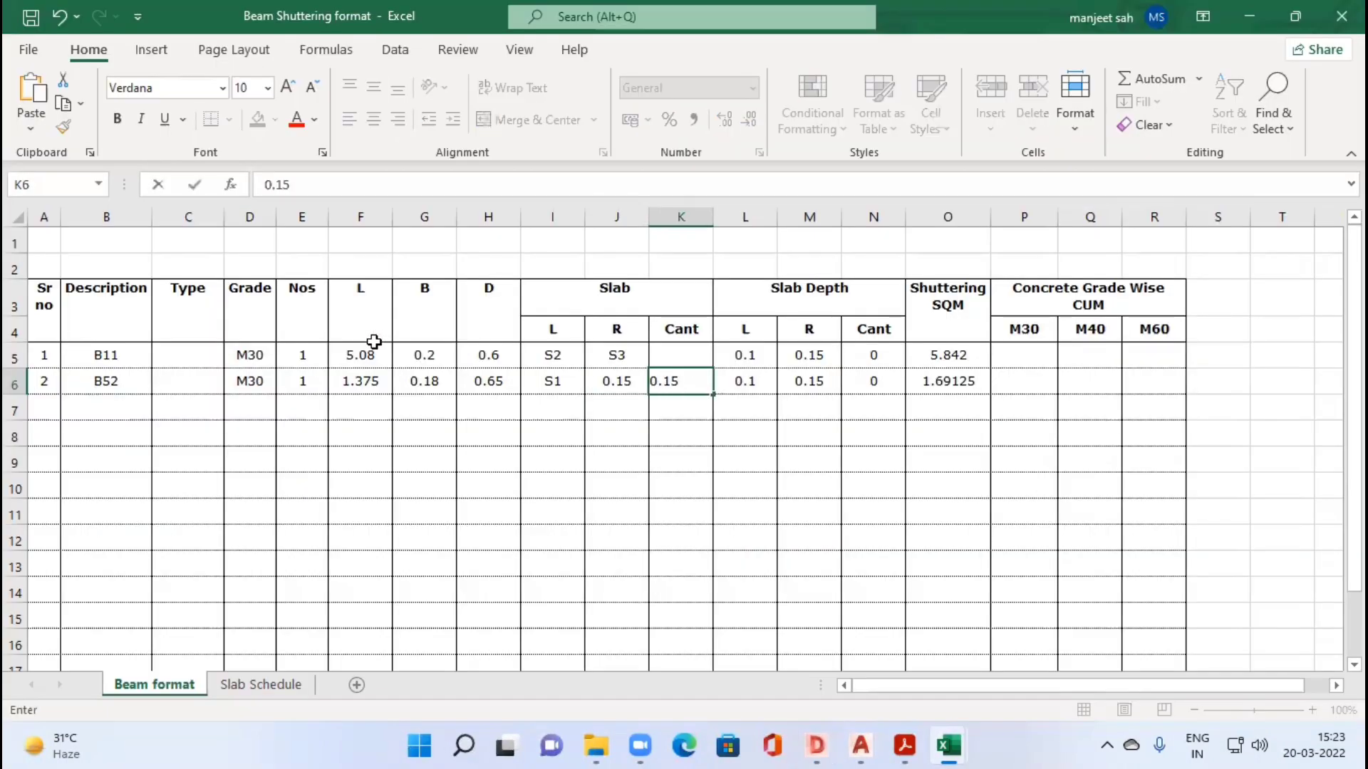
pyautogui.press('Right')
pyautogui.press('Right')
pyautogui.press('Right')
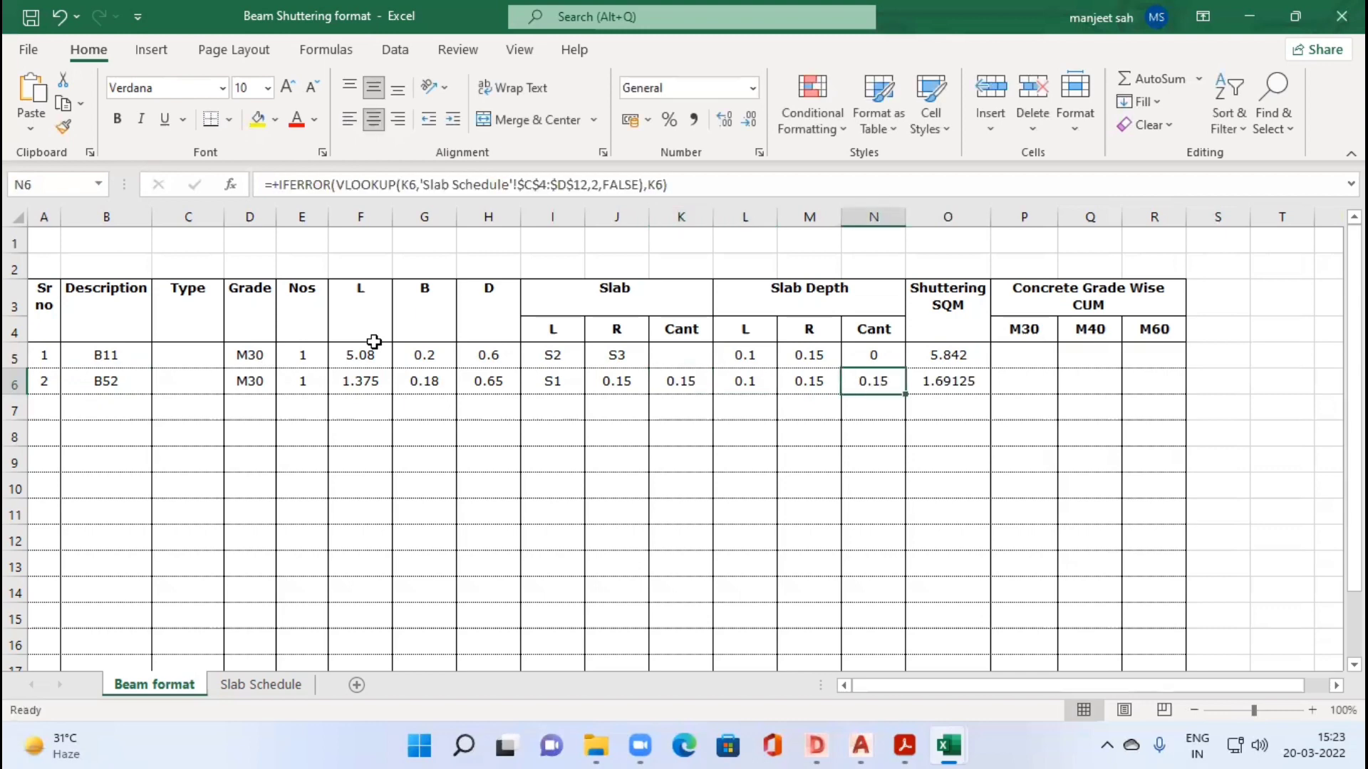
pyautogui.press('Right')
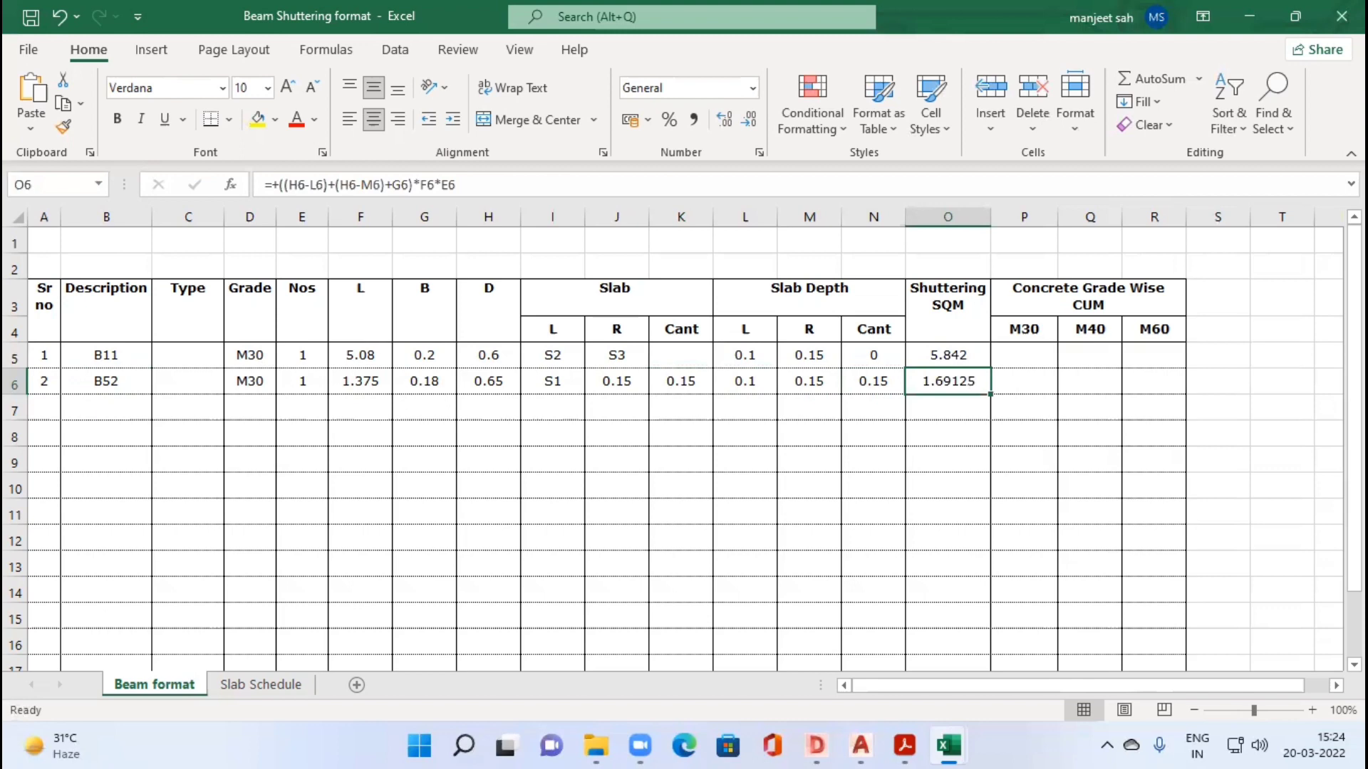
# Step: Inspect beam B52's free end and its outer side along the cantilever slab in the DWG TrueView drawing
pyautogui.hotkey('alt', 'Tab')
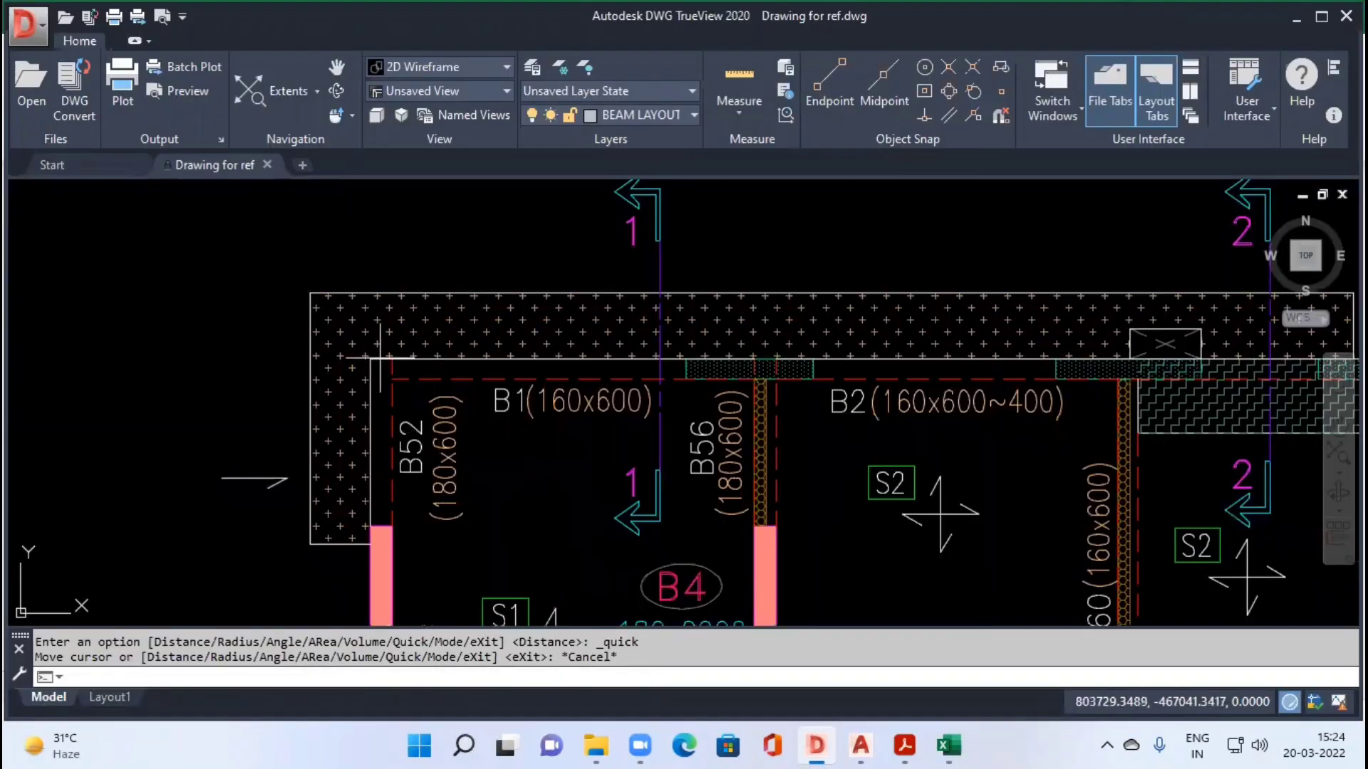
pyautogui.scroll(8, 379, 357)
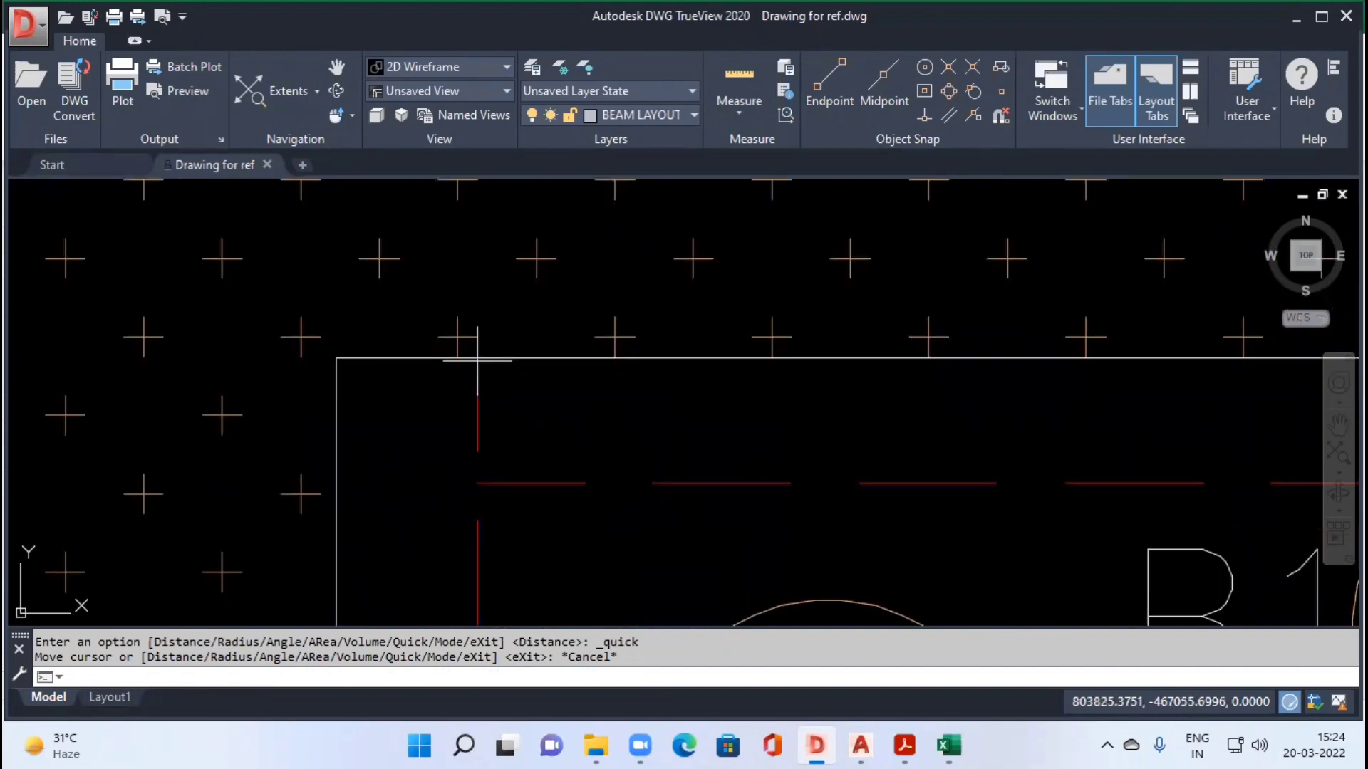
pyautogui.scroll(-6, 477, 360)
pyautogui.scroll(6, 477, 363)
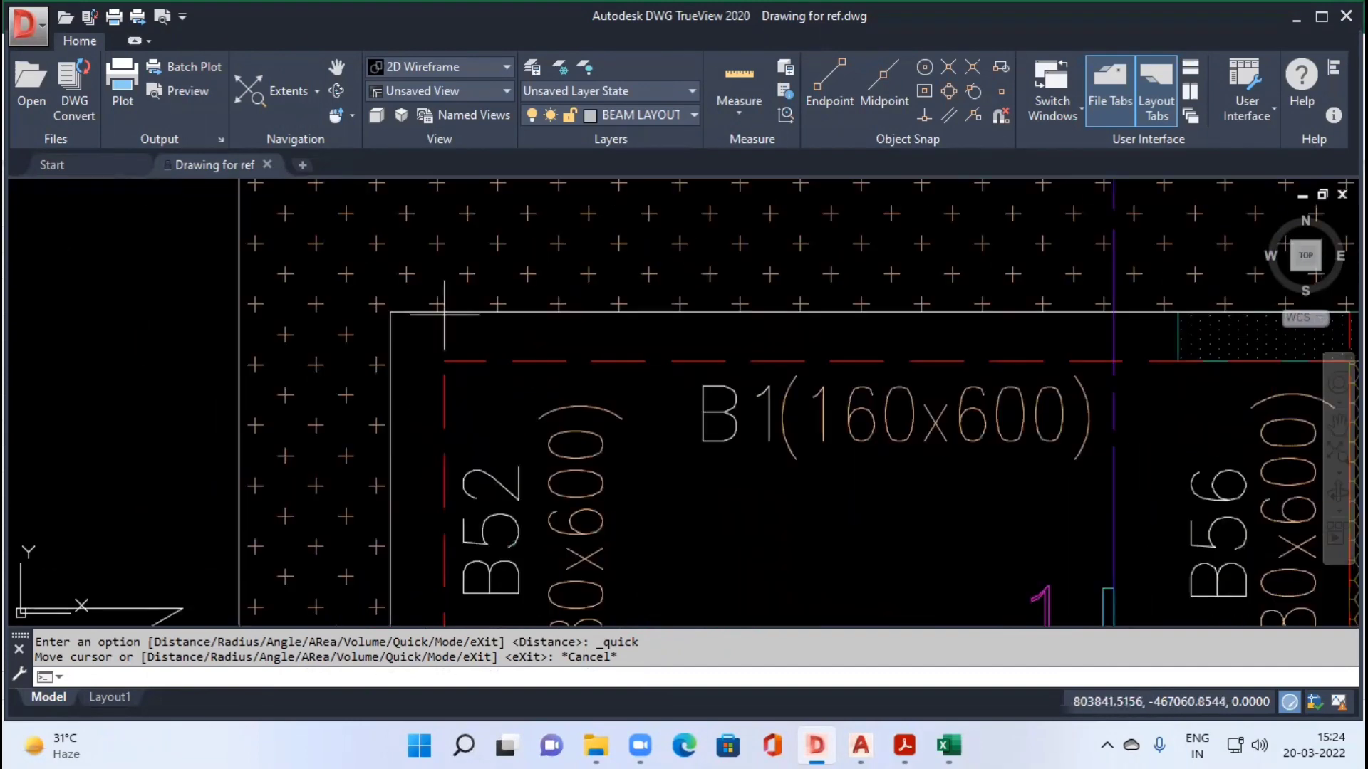
pyautogui.scroll(-3, 452, 463)
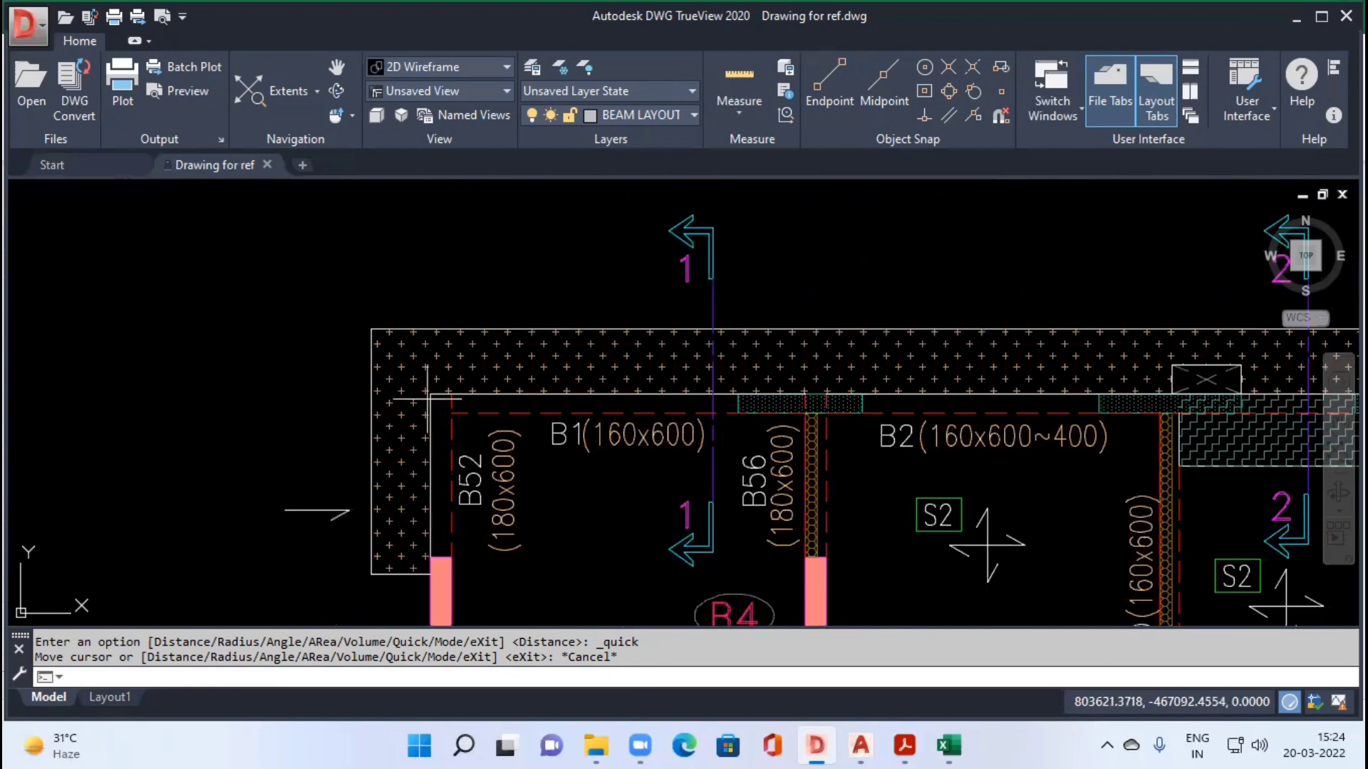
pyautogui.scroll(4, 428, 555)
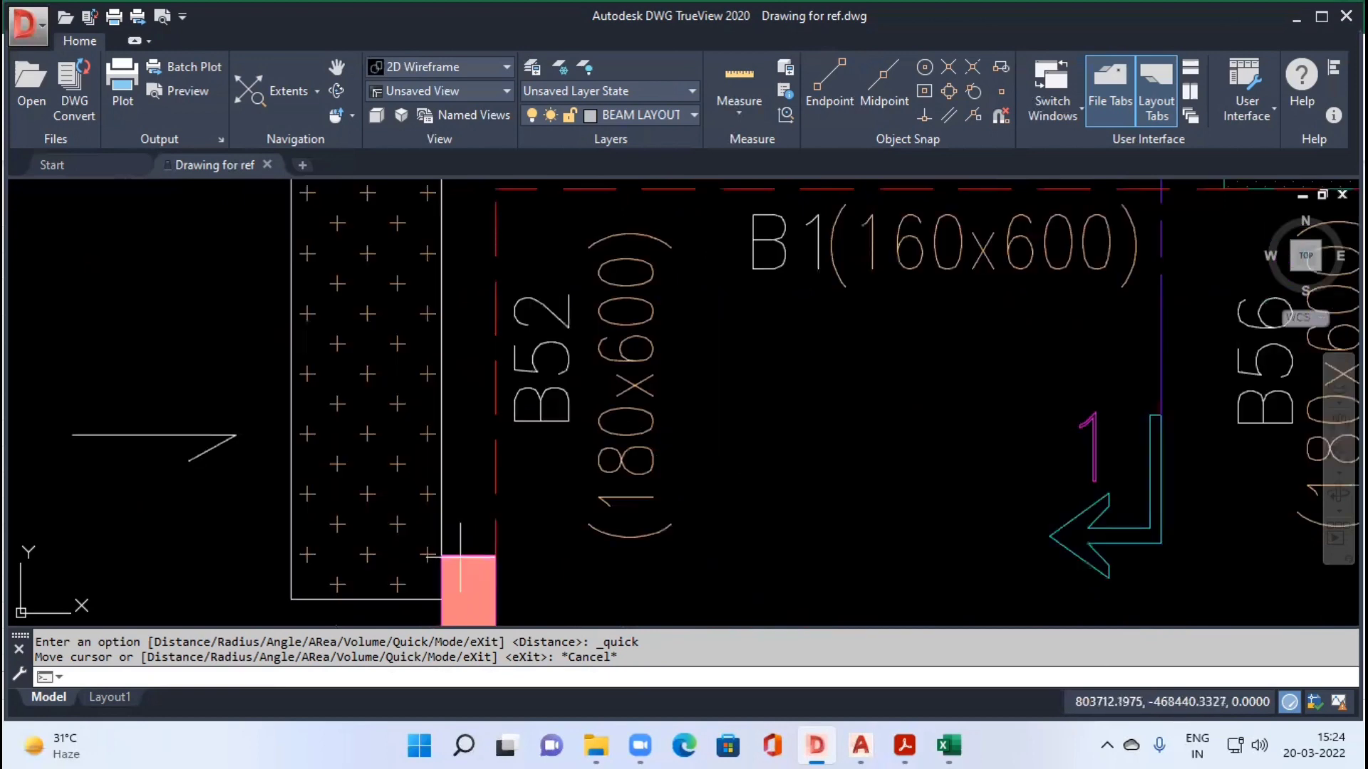
pyautogui.moveTo(457, 223); pyautogui.dragTo(455, 367)
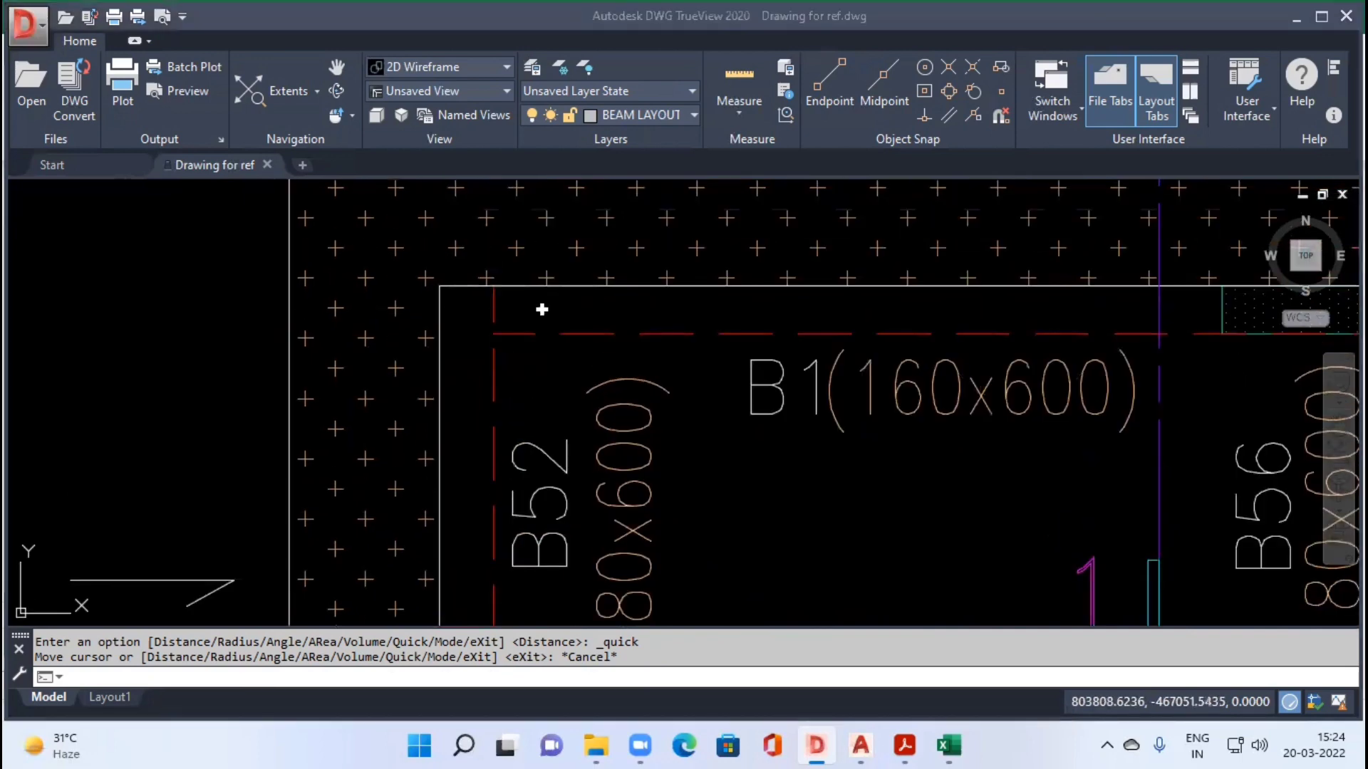
# Step: In the Excel sheet, add the beam's end face to B52's shuttering formula in O6 by appending +(H6-N6)*G6
pyautogui.hotkey('alt', 'Tab')
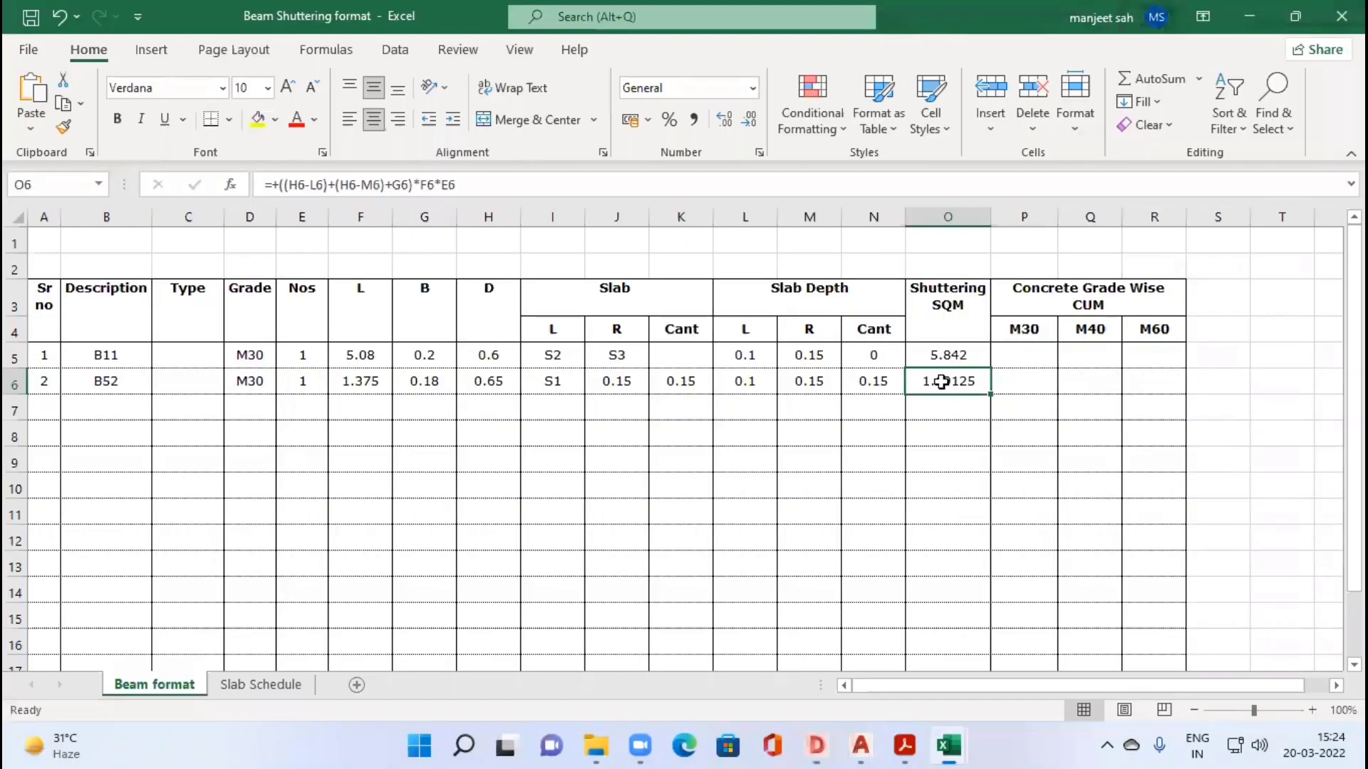
pyautogui.click(474, 177)
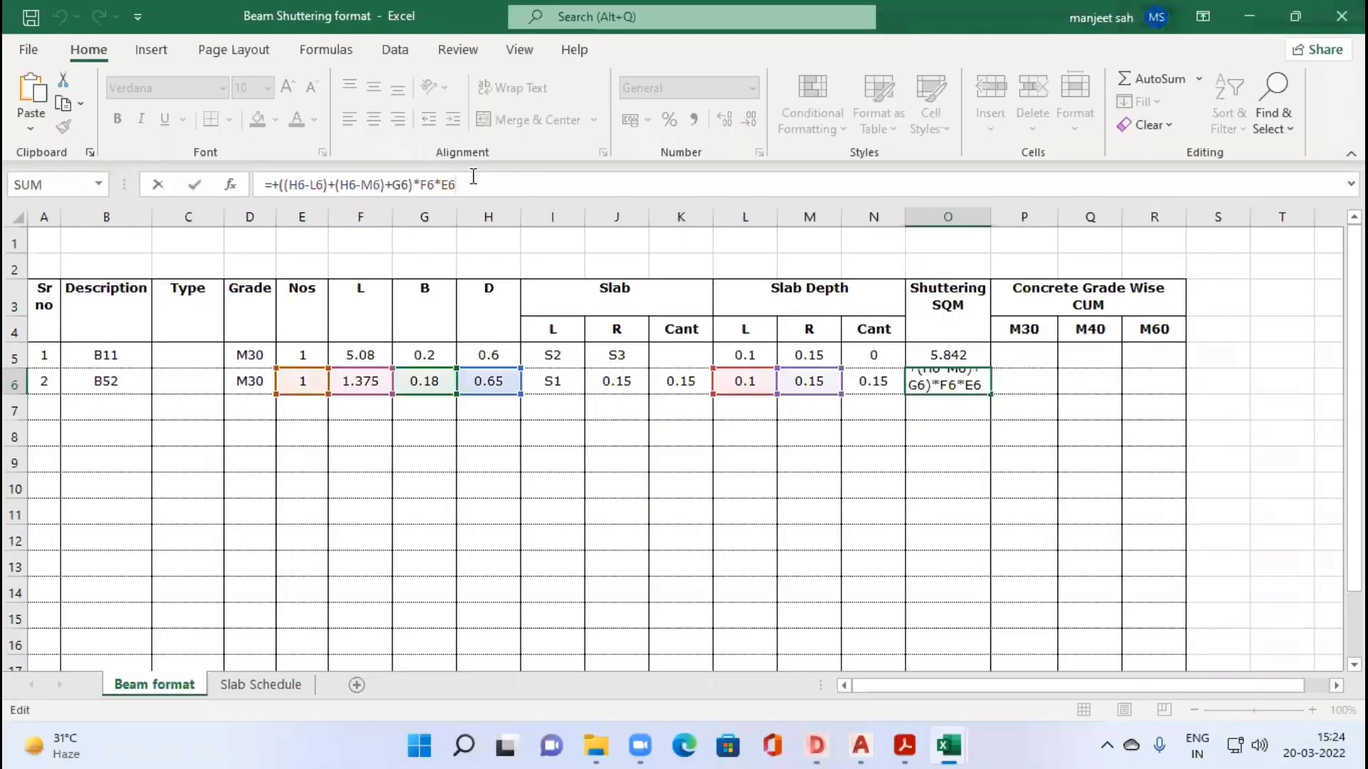
pyautogui.write('+(')
pyautogui.click(488, 382)
pyautogui.write('-')
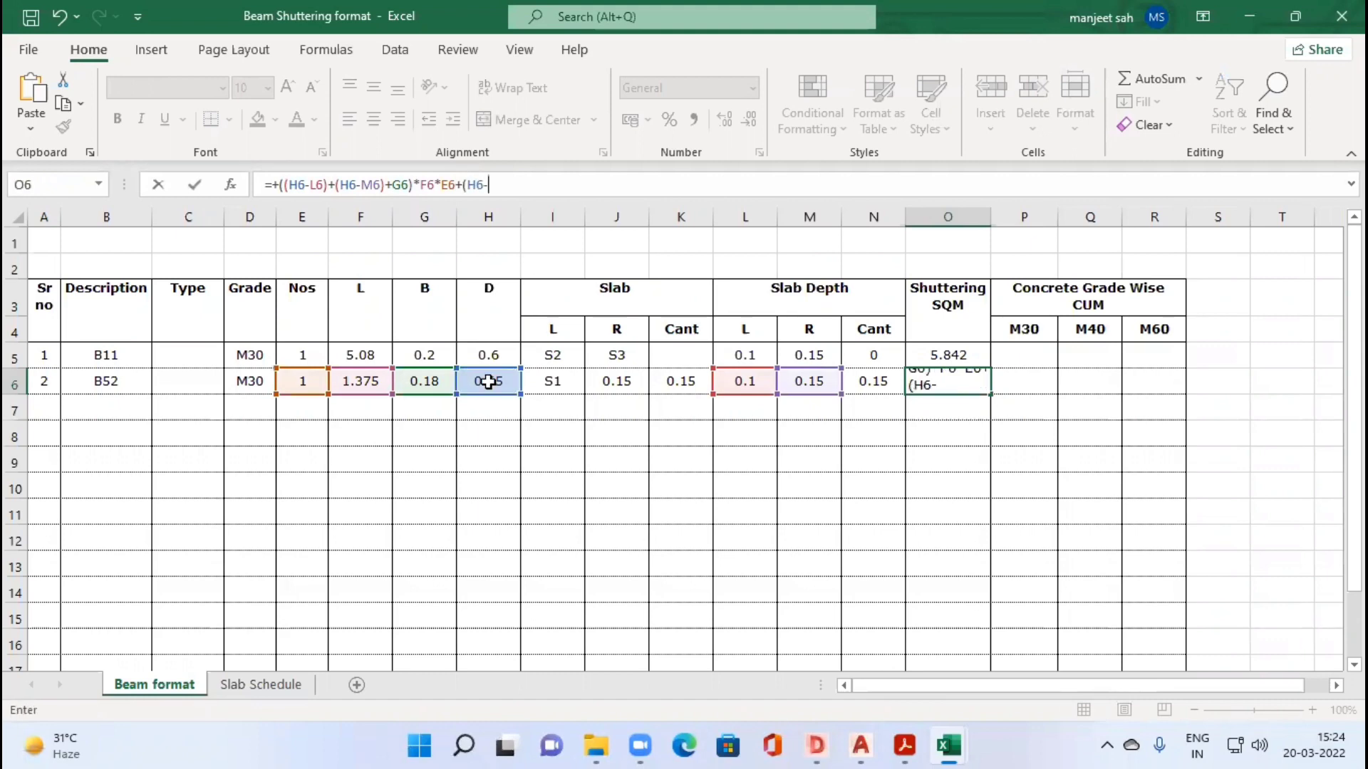
pyautogui.click(869, 383)
pyautogui.write(')*')
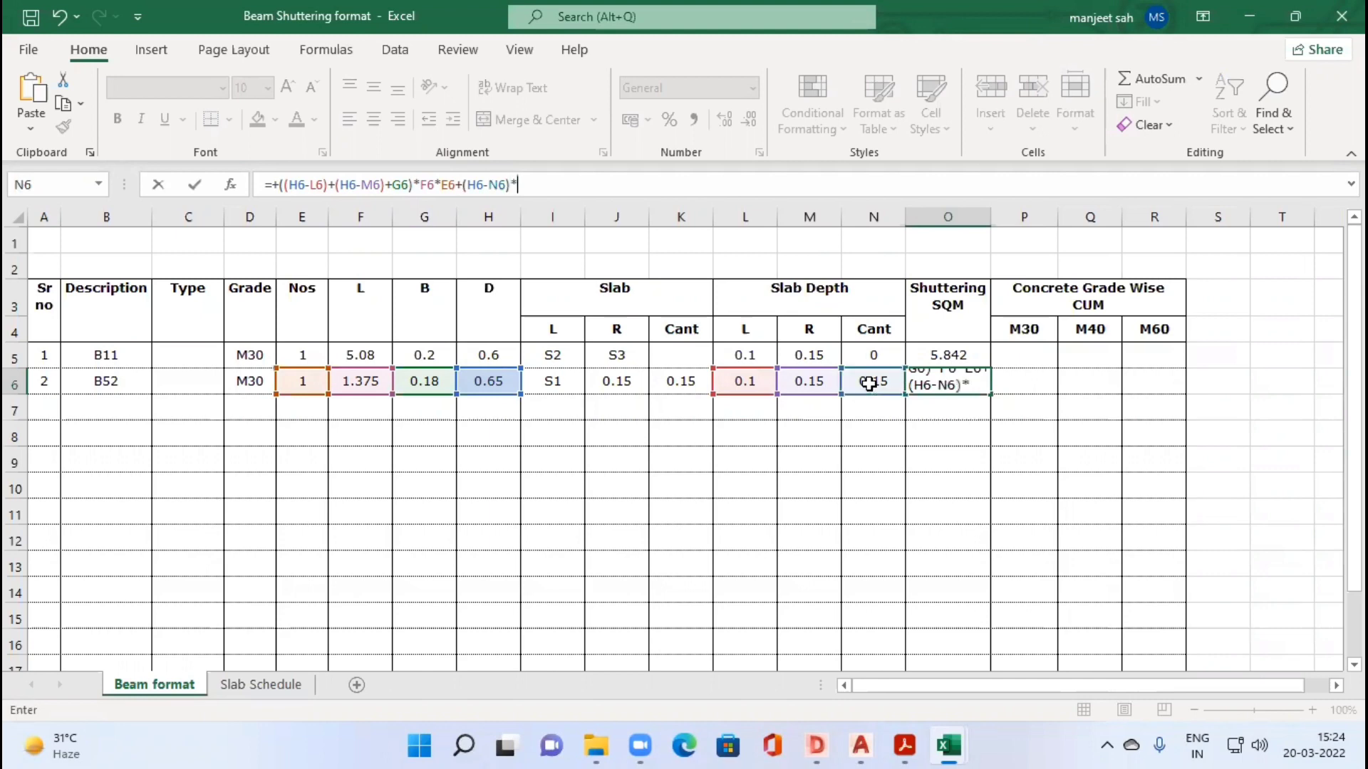
pyautogui.click(410, 382)
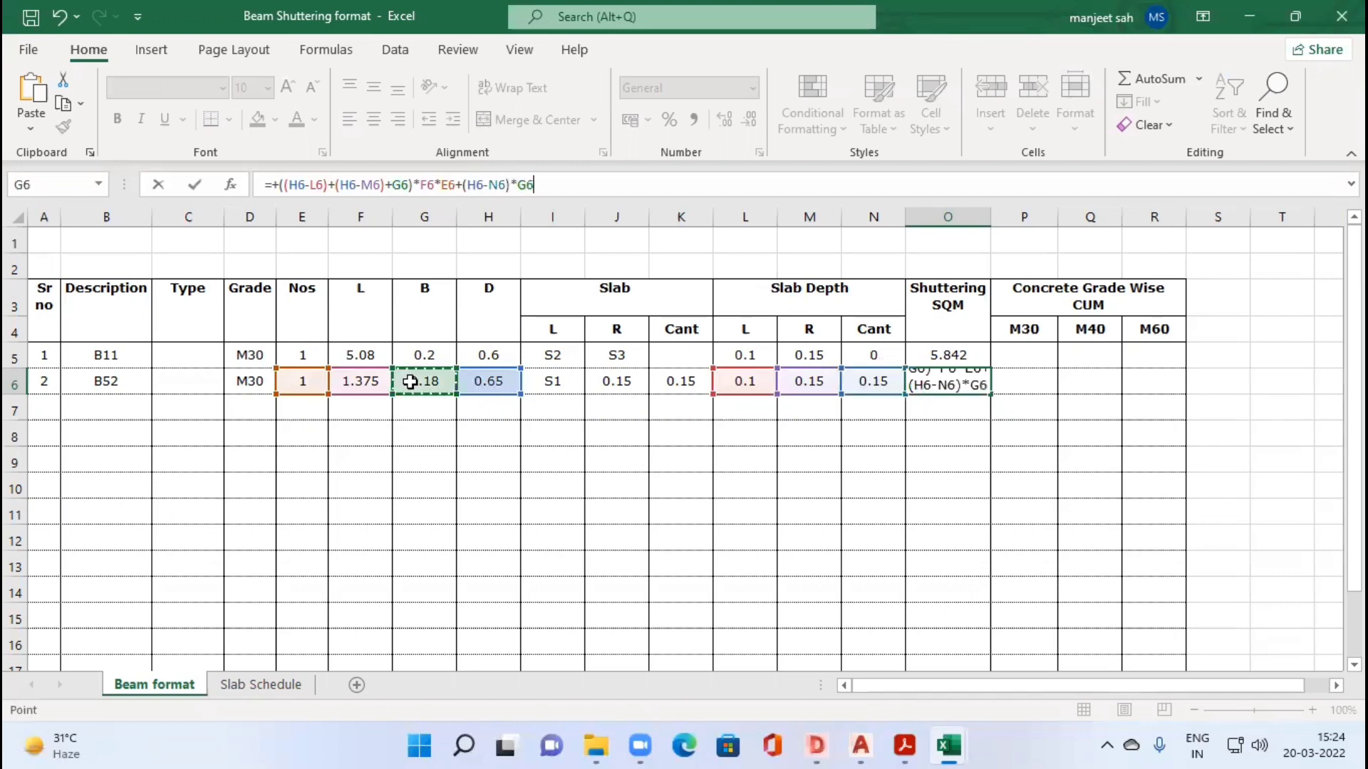
pyautogui.press('Return')
pyautogui.click(616, 406)
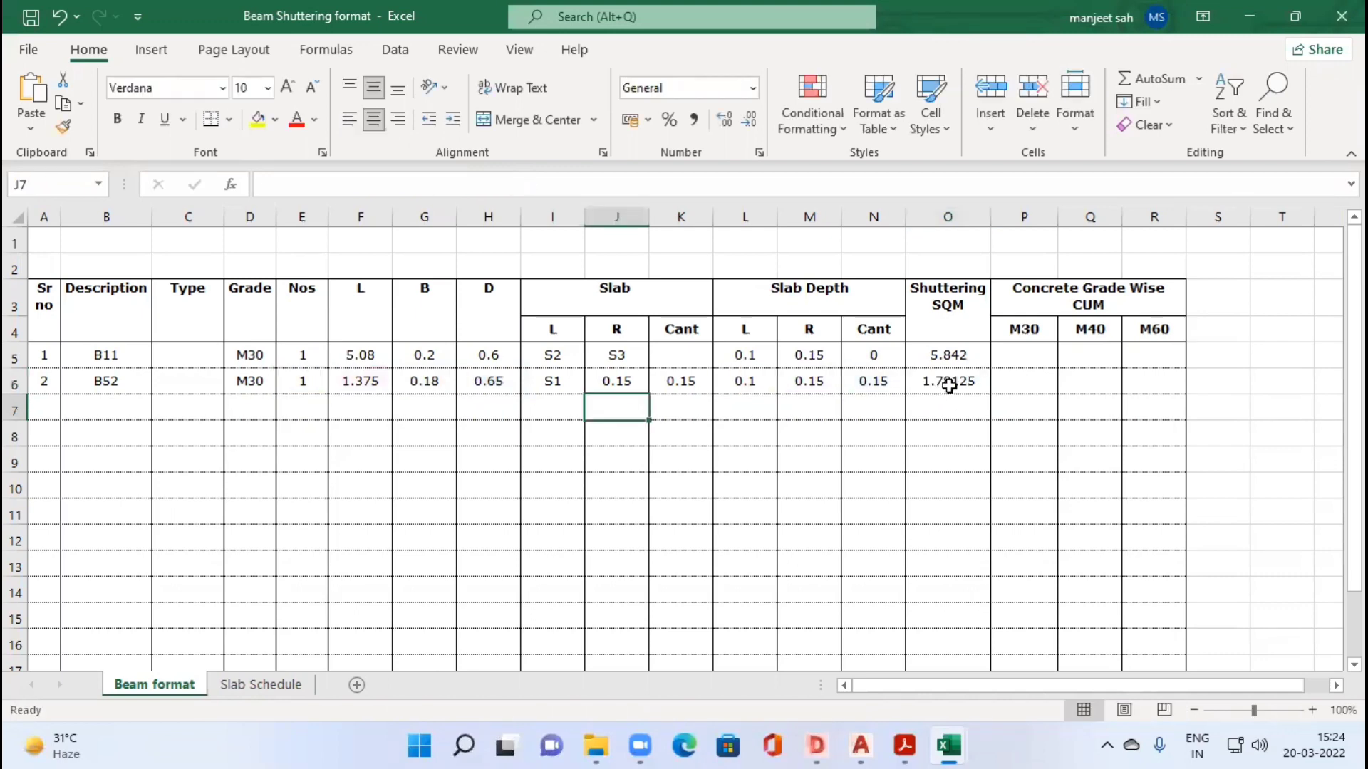
pyautogui.click(949, 386)
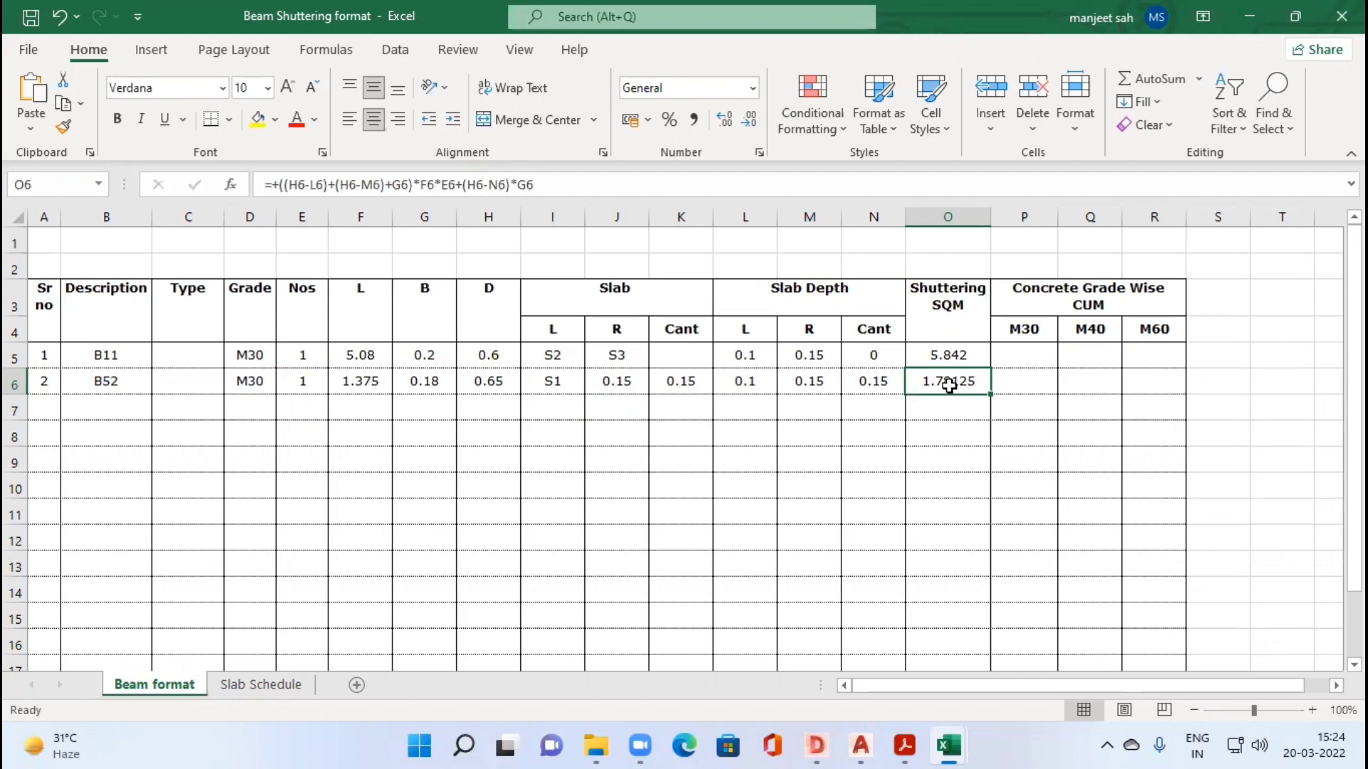
# Step: Enter Cantilever as beam B52's type in C6
pyautogui.click(177, 386)
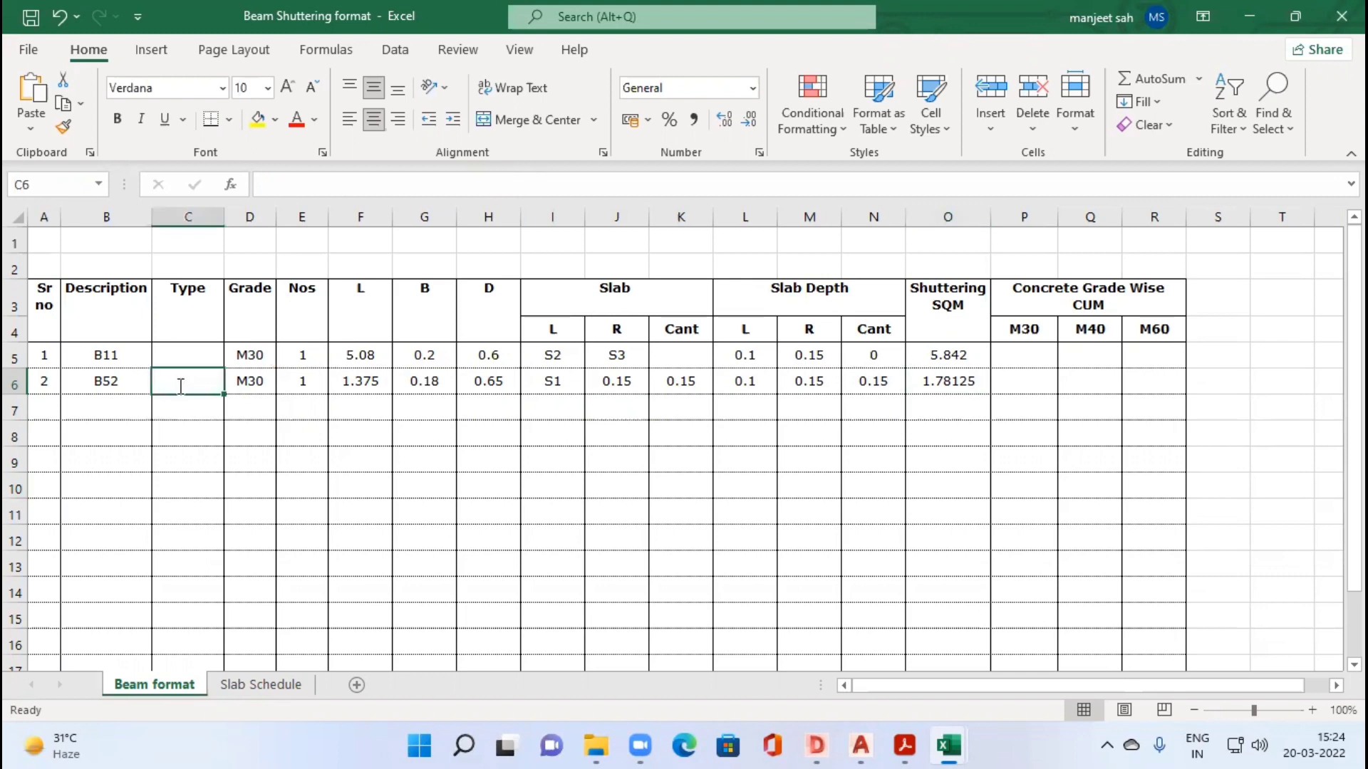
pyautogui.write('Cantilver')
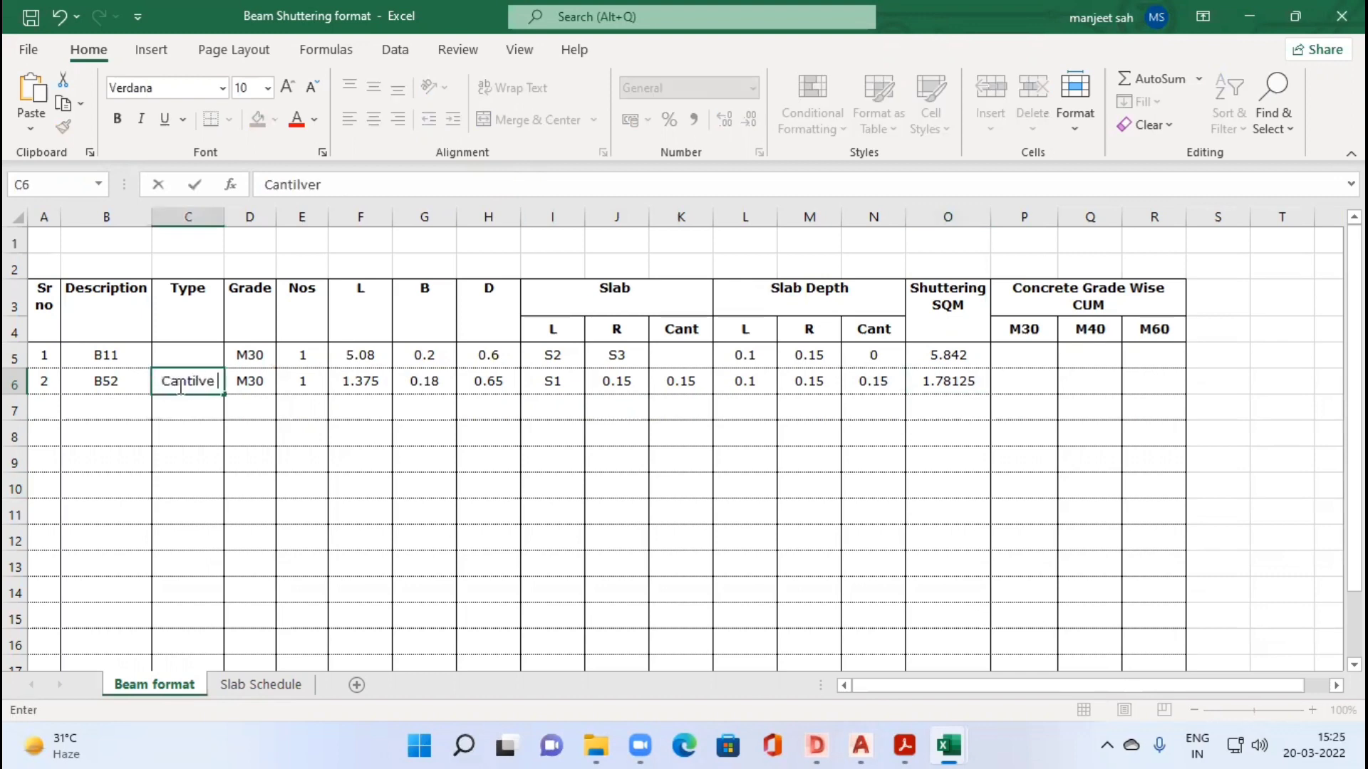
pyautogui.press('BackSpace')
pyautogui.press('BackSpace')
pyautogui.press('BackSpace')
pyautogui.press('BackSpace')
pyautogui.write('lever')
pyautogui.press('Tab')
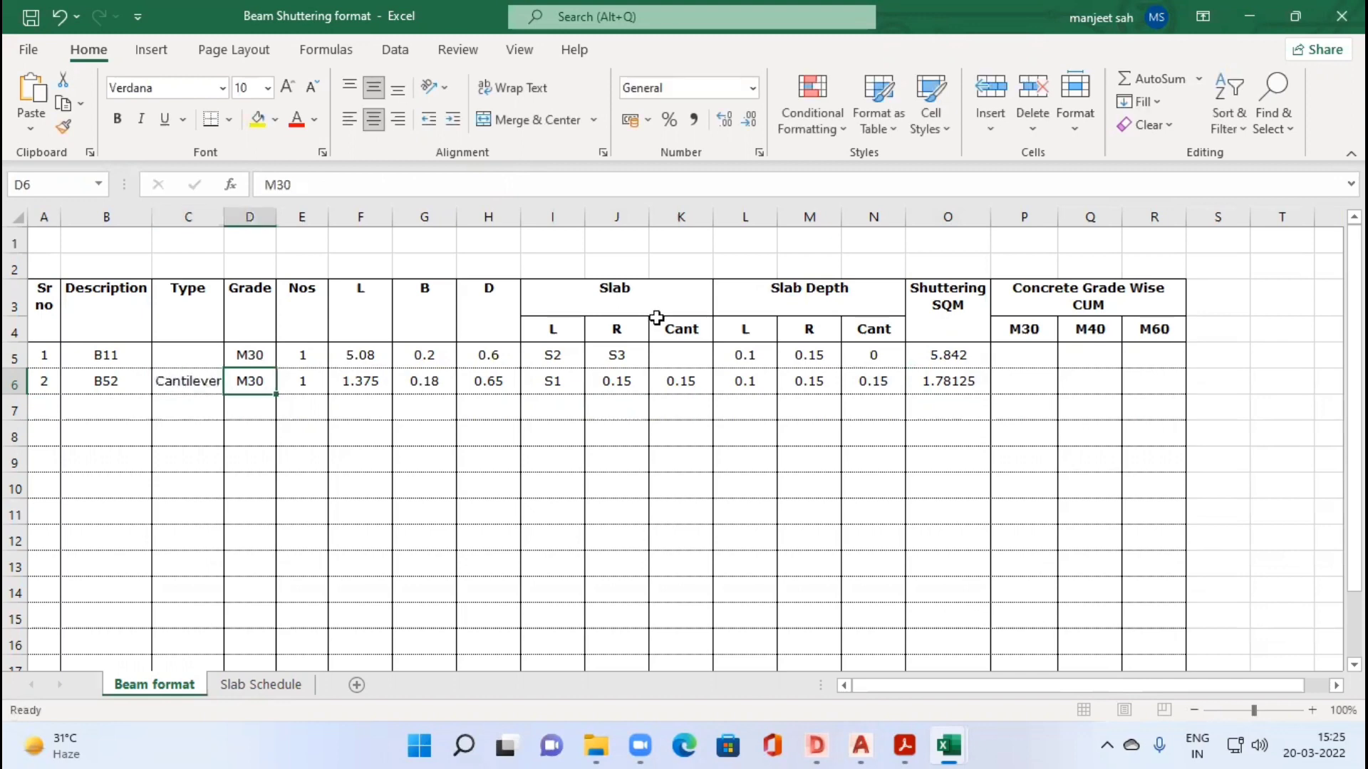
# Step: Wrap beam B11's shuttering formula in O5 in an IF that tests C5="" and uses the existing expression as the true value
pyautogui.click(173, 356)
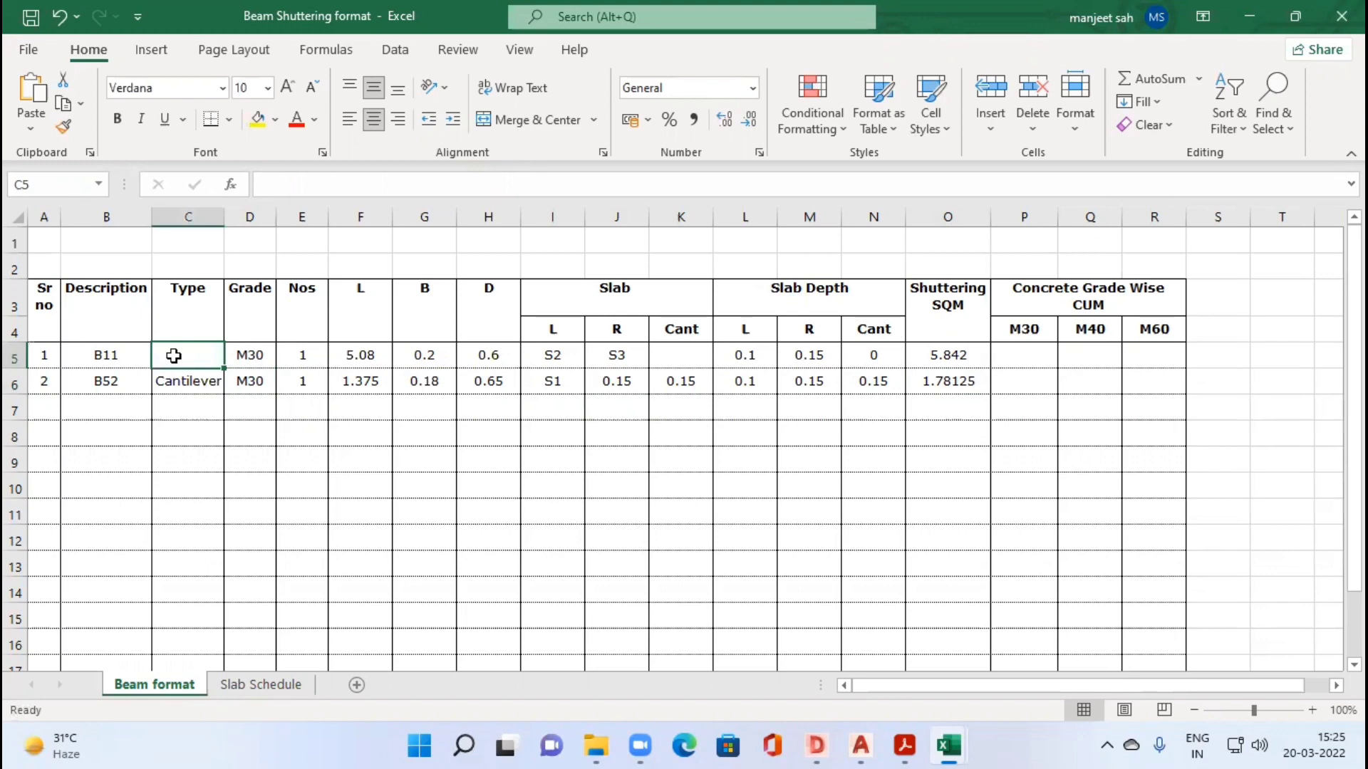
pyautogui.press('Right')
pyautogui.press('Right')
pyautogui.press('Right')
pyautogui.press('Right')
pyautogui.press('Right')
pyautogui.press('Right')
pyautogui.press('Right')
pyautogui.press('Right')
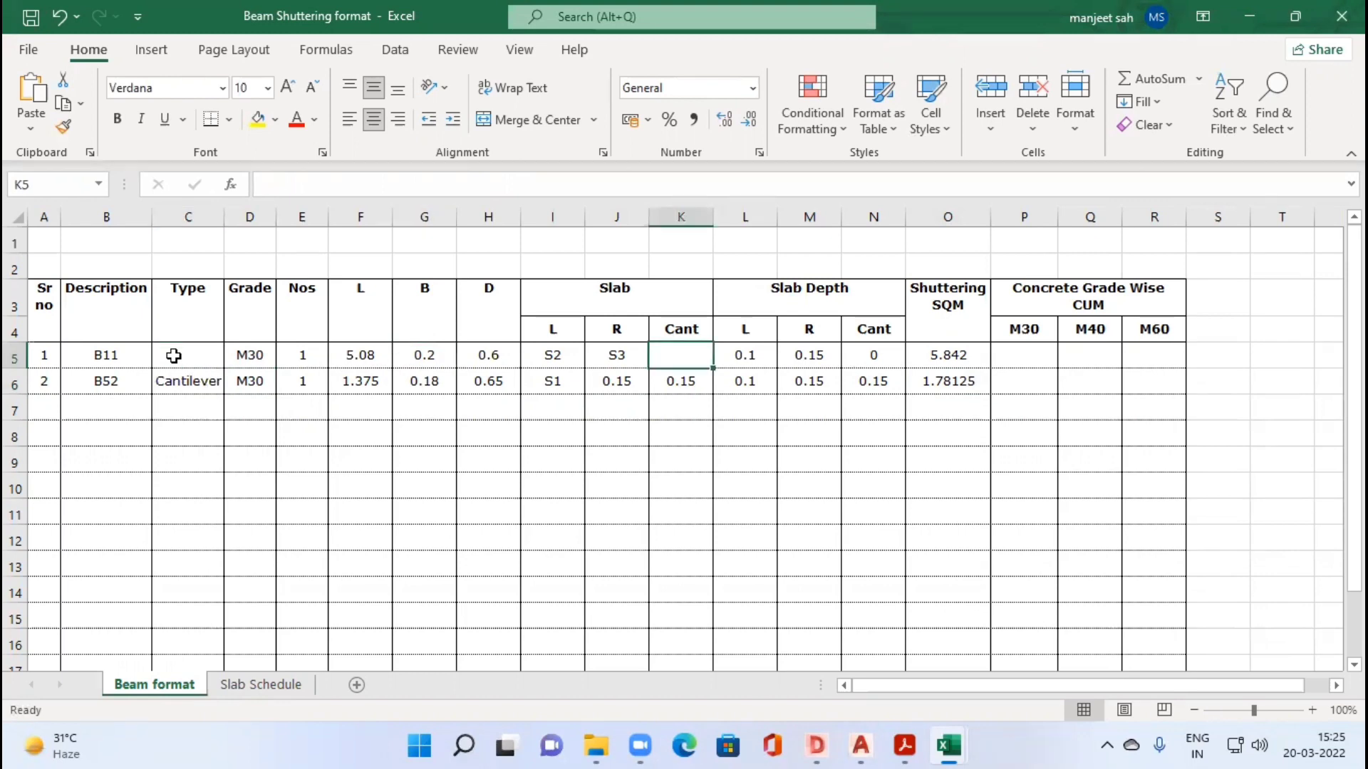
pyautogui.press('Right')
pyautogui.press('Right')
pyautogui.press('Right')
pyautogui.press('Right')
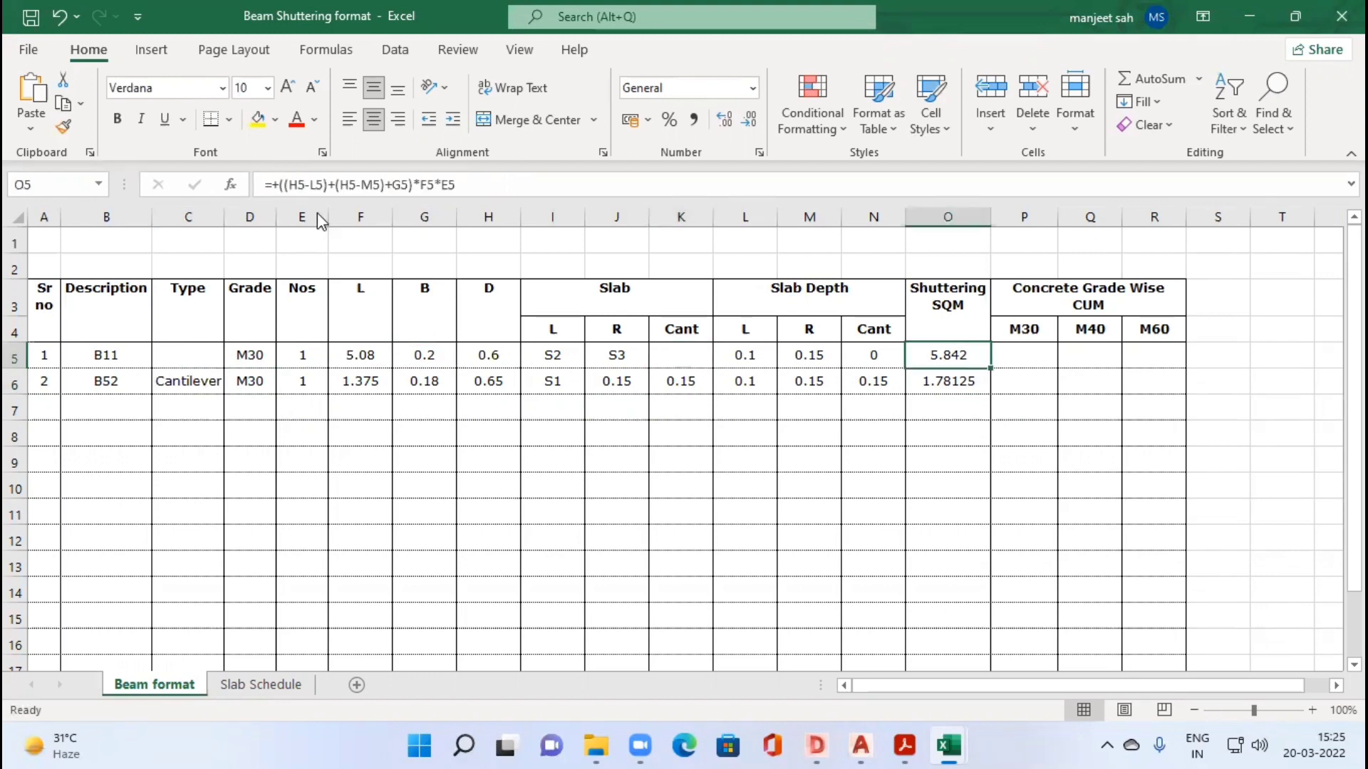
pyautogui.press('F2')
pyautogui.write('if')
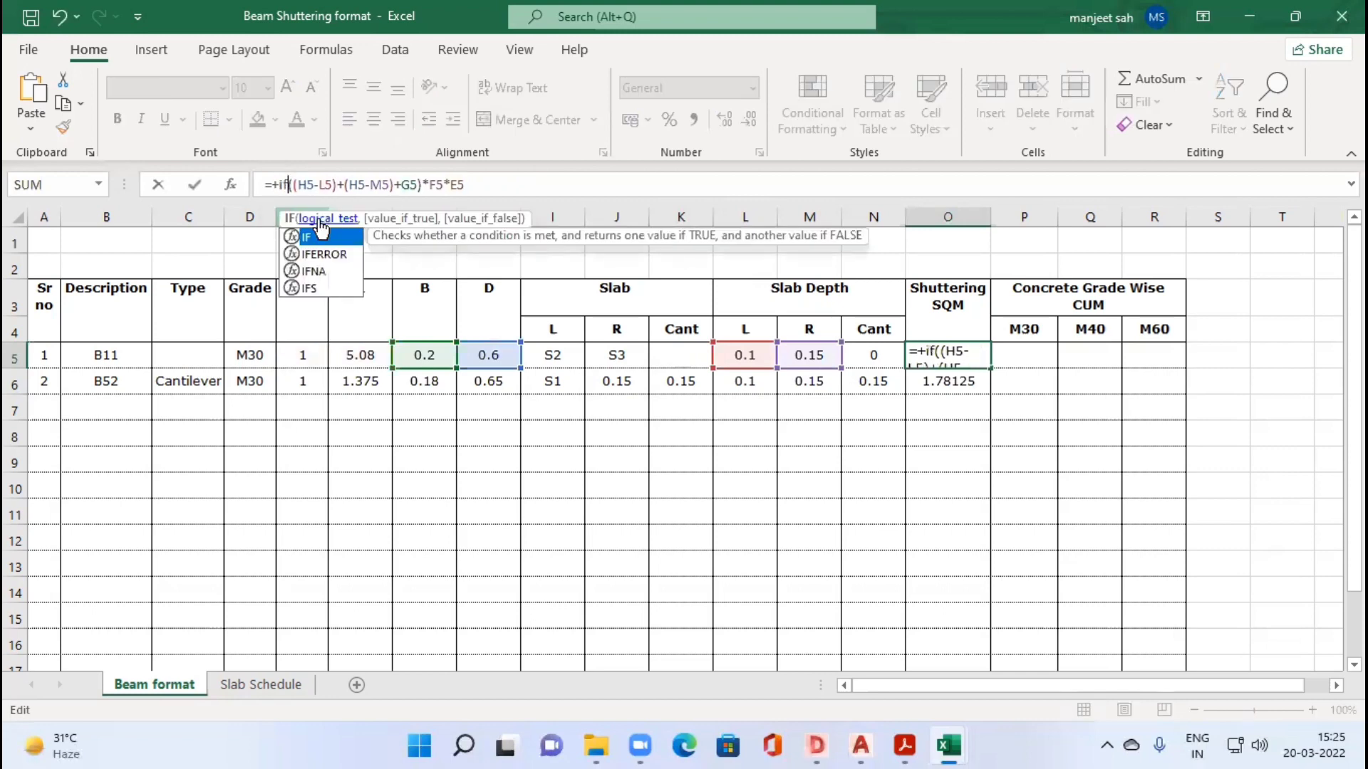
pyautogui.write('(')
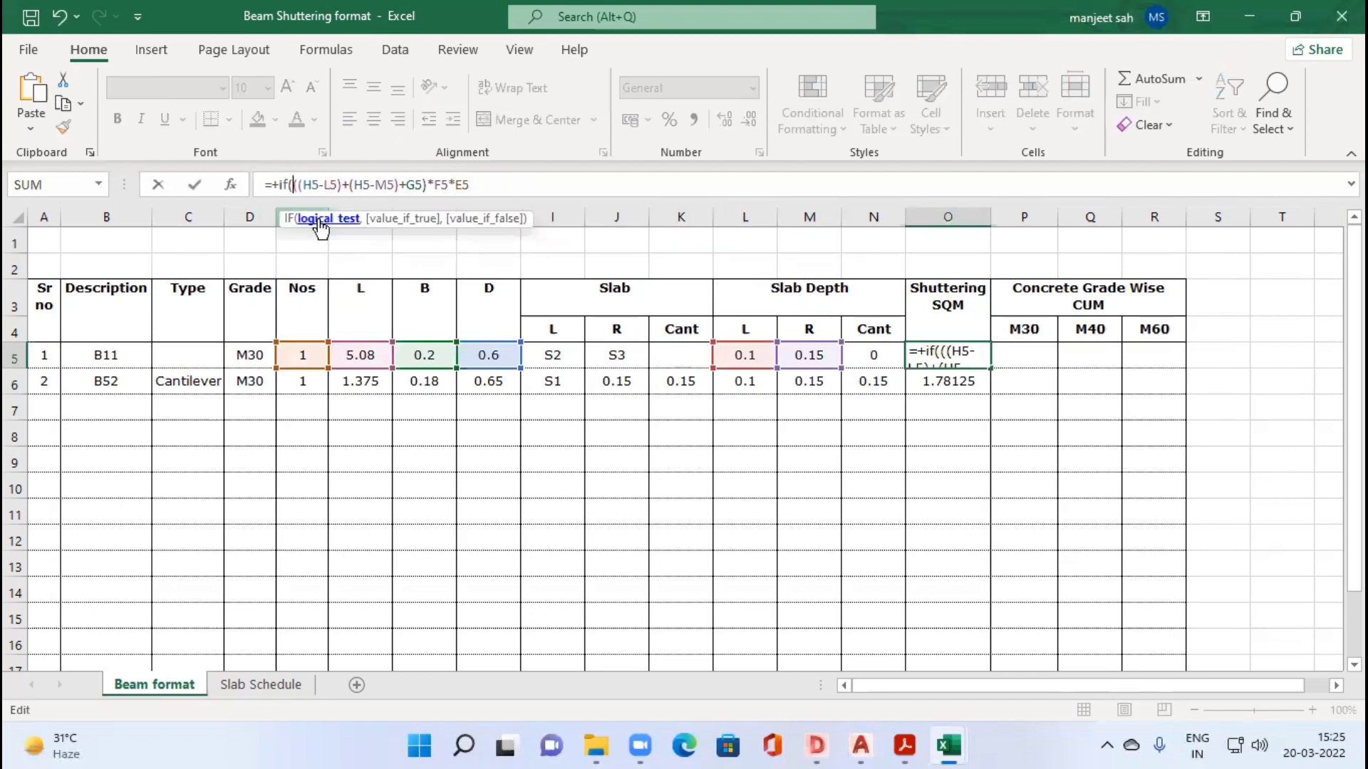
pyautogui.click(206, 354)
pyautogui.write('=""')
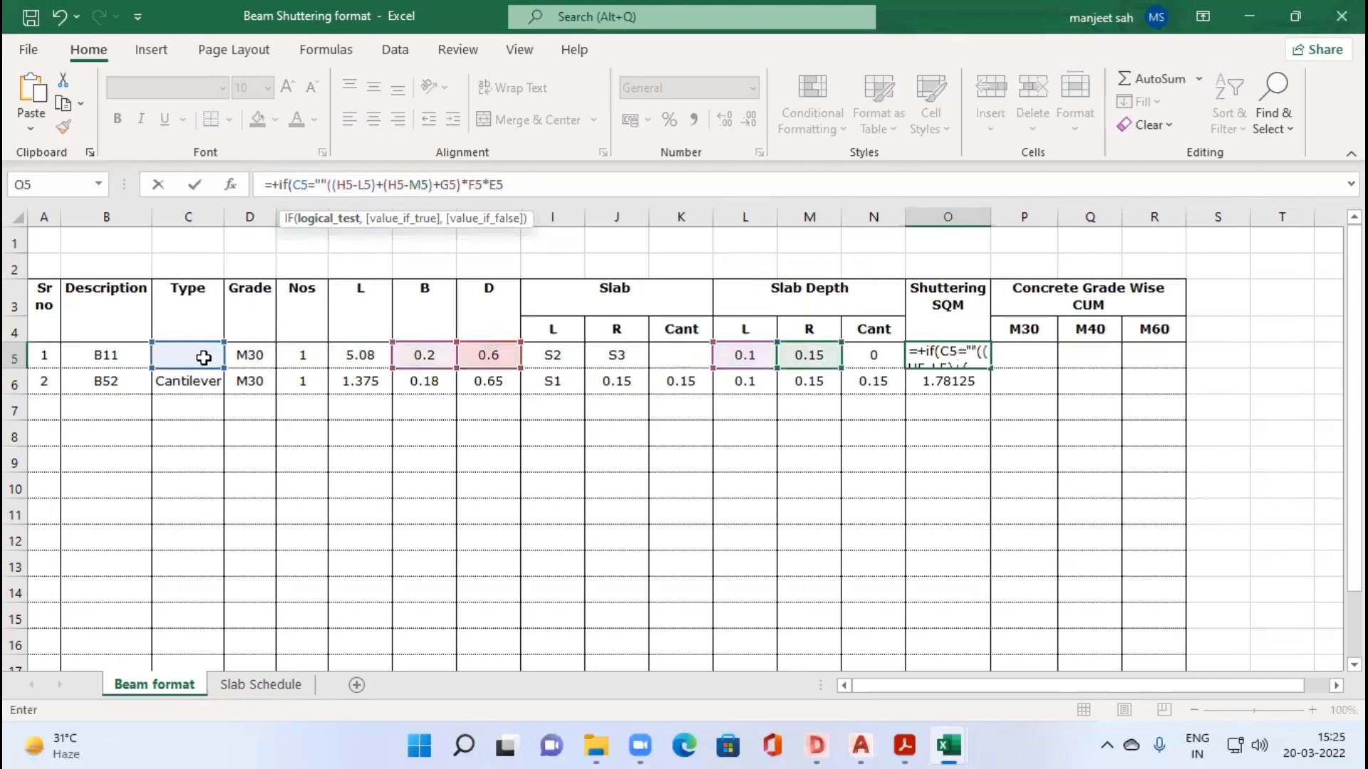
pyautogui.write(',')
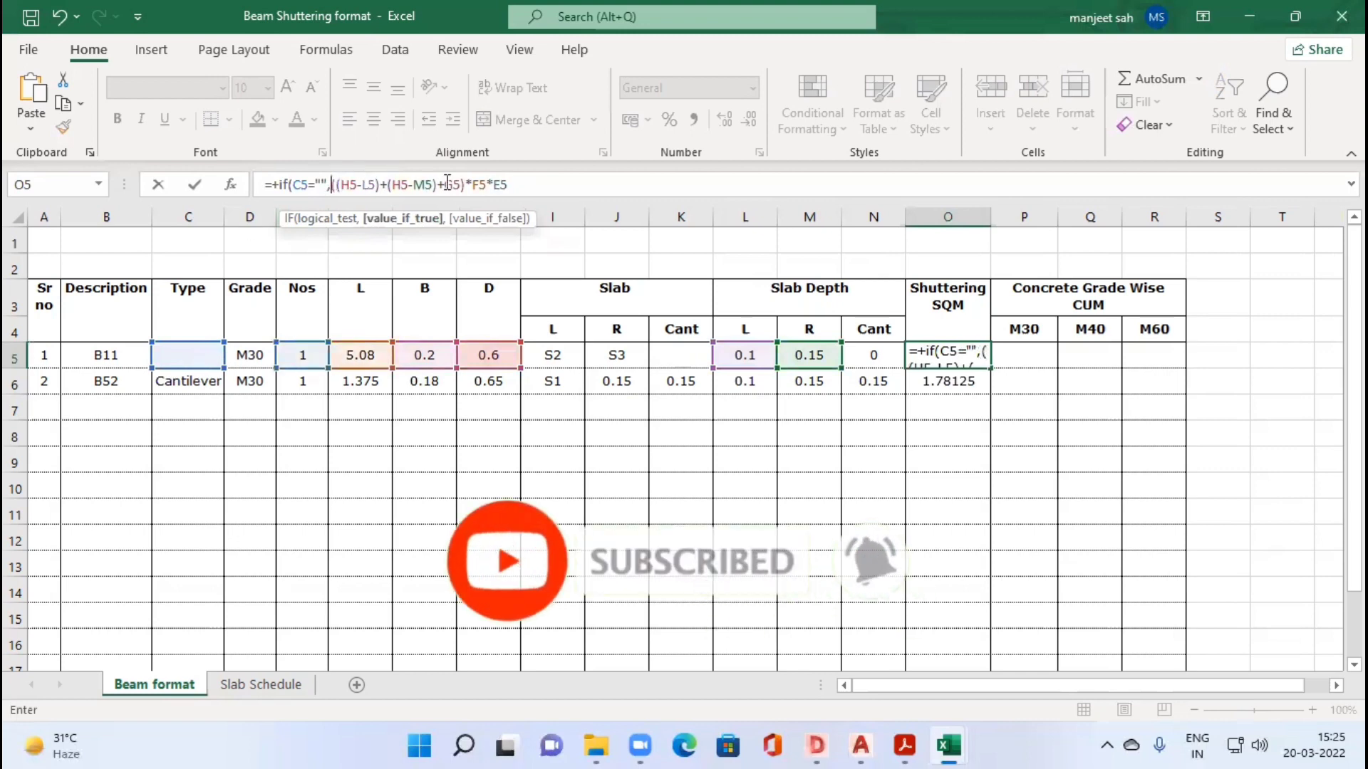
# Step: Repeat the shuttering expression as the IF's false value in O5 and append the end face term +(H5-N5)*G5
pyautogui.hotkey('shift', 'End')
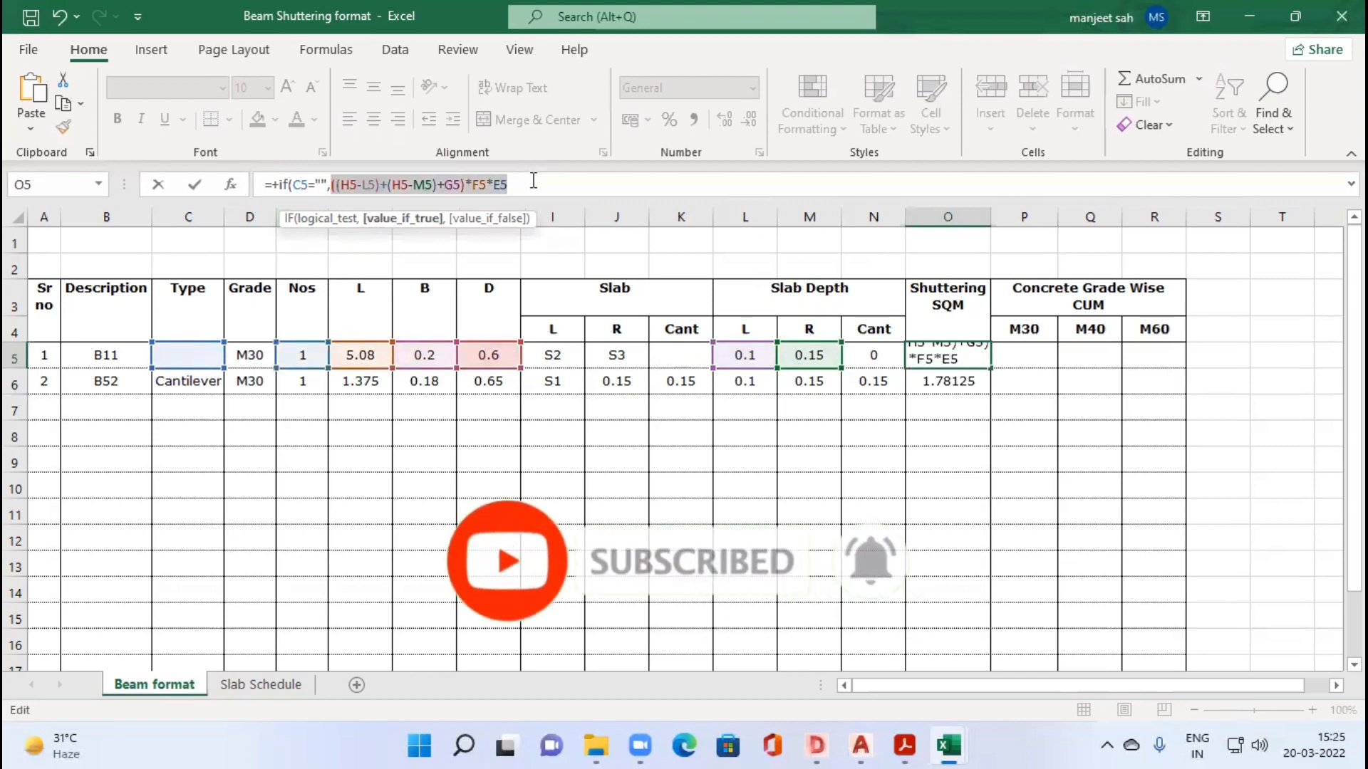
pyautogui.click(532, 181)
pyautogui.write(',')
pyautogui.hotkey('ctrl', 'v')
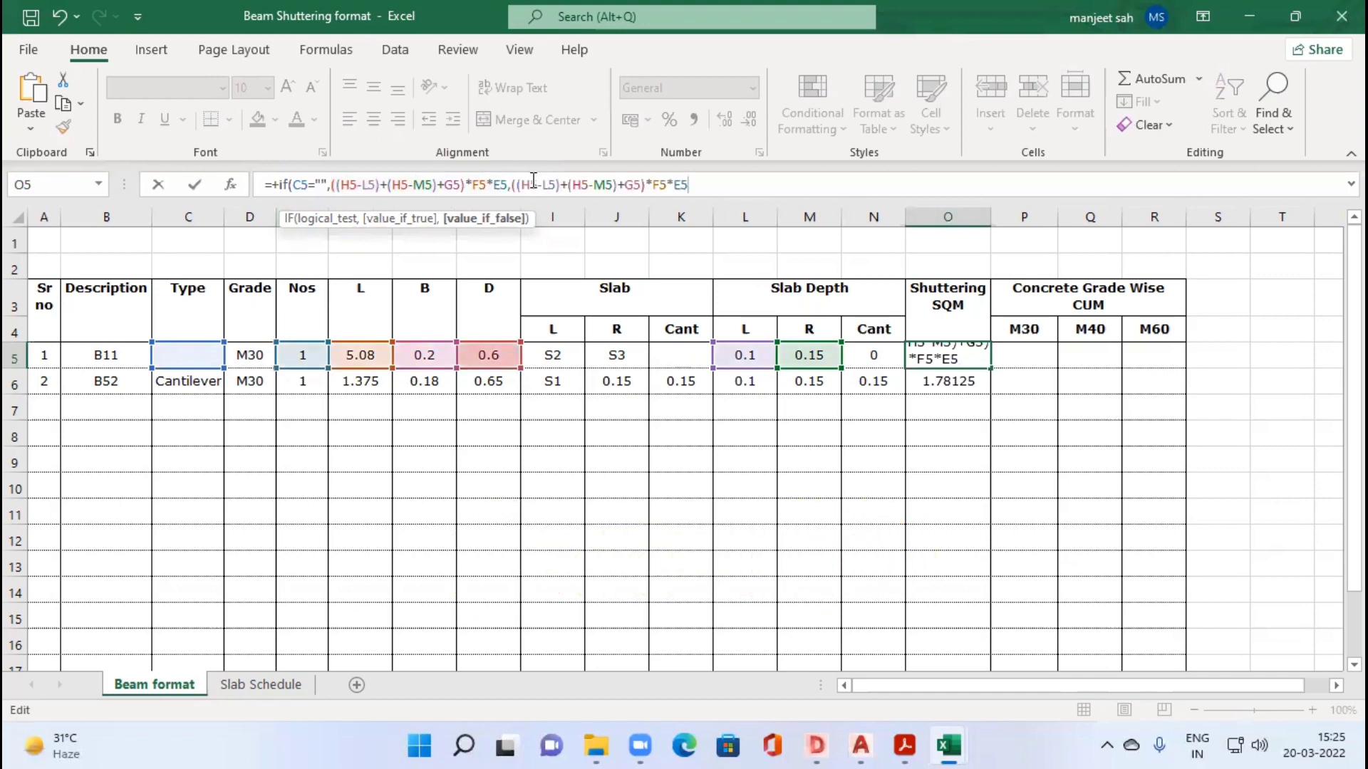
pyautogui.write('+')
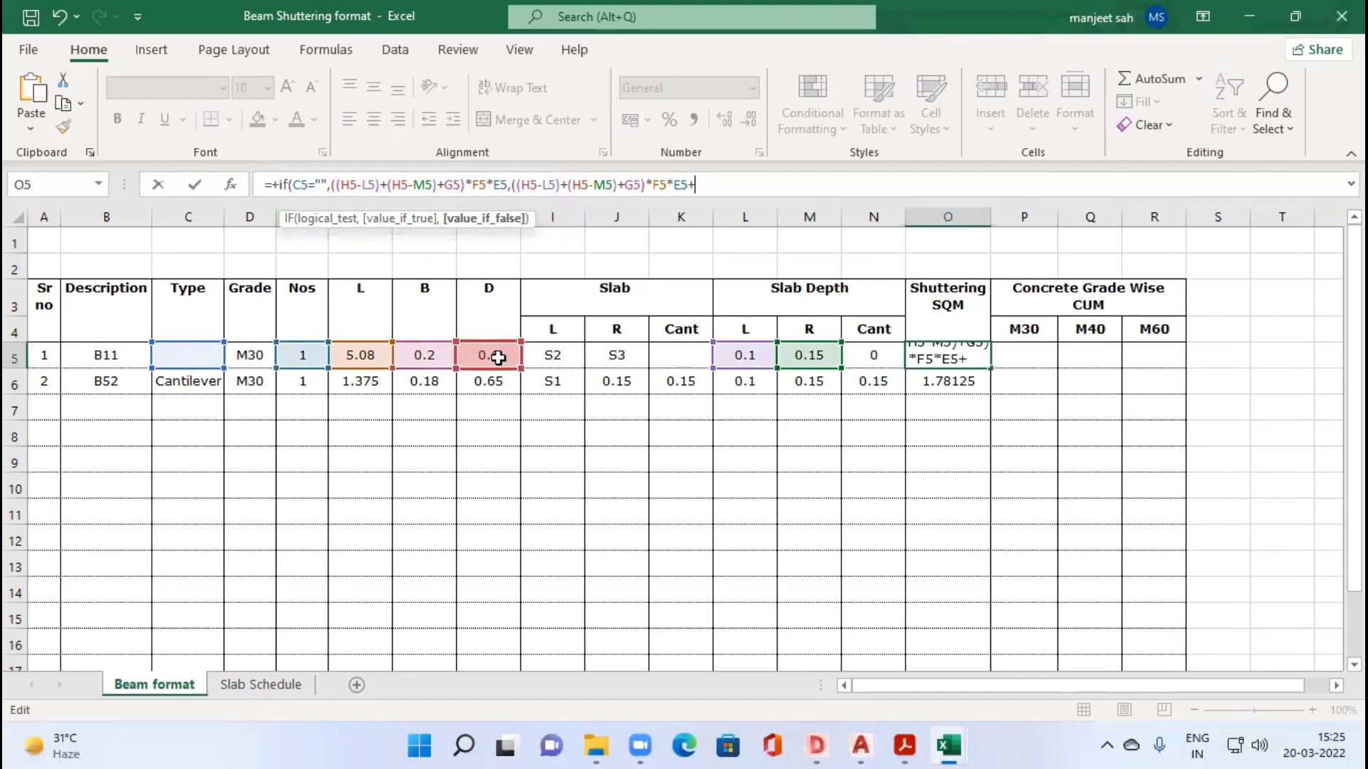
pyautogui.write('(')
pyautogui.click(496, 351)
pyautogui.write('-')
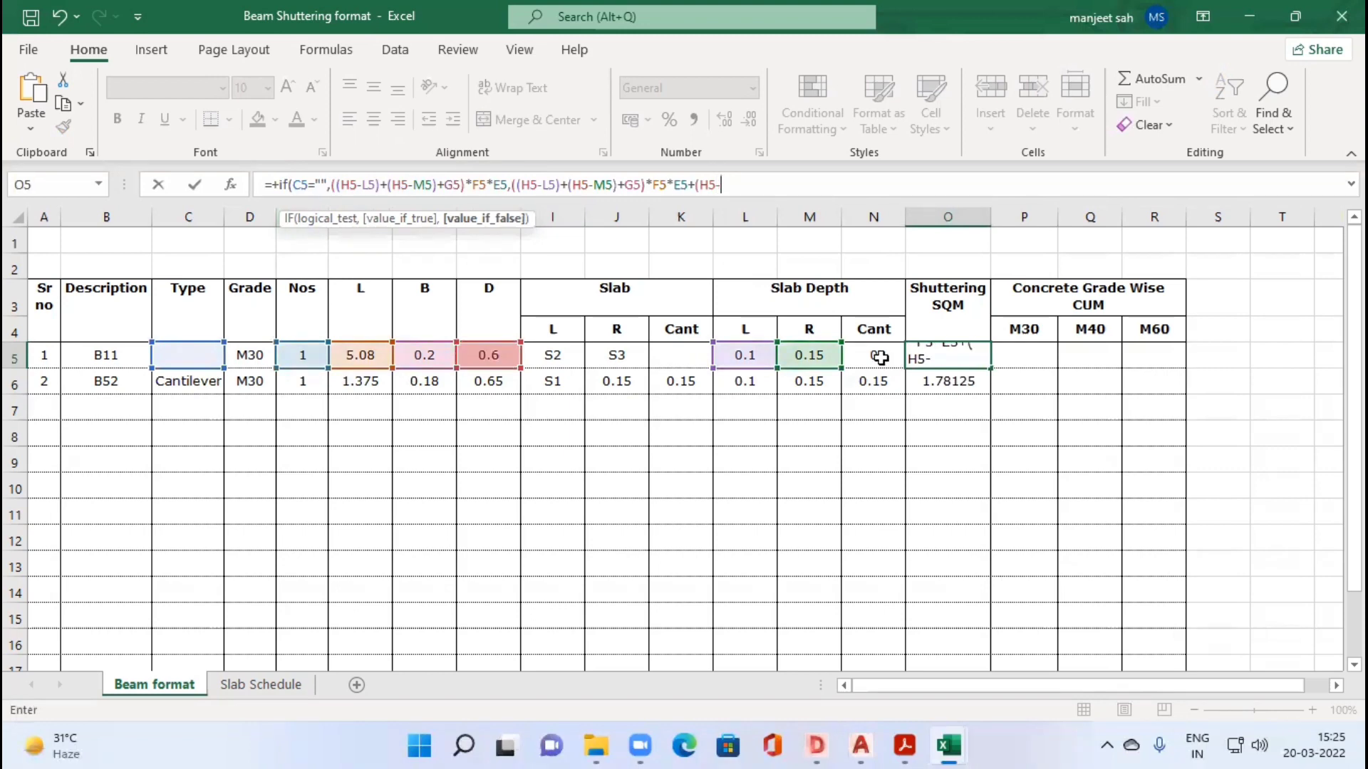
pyautogui.write(')*')
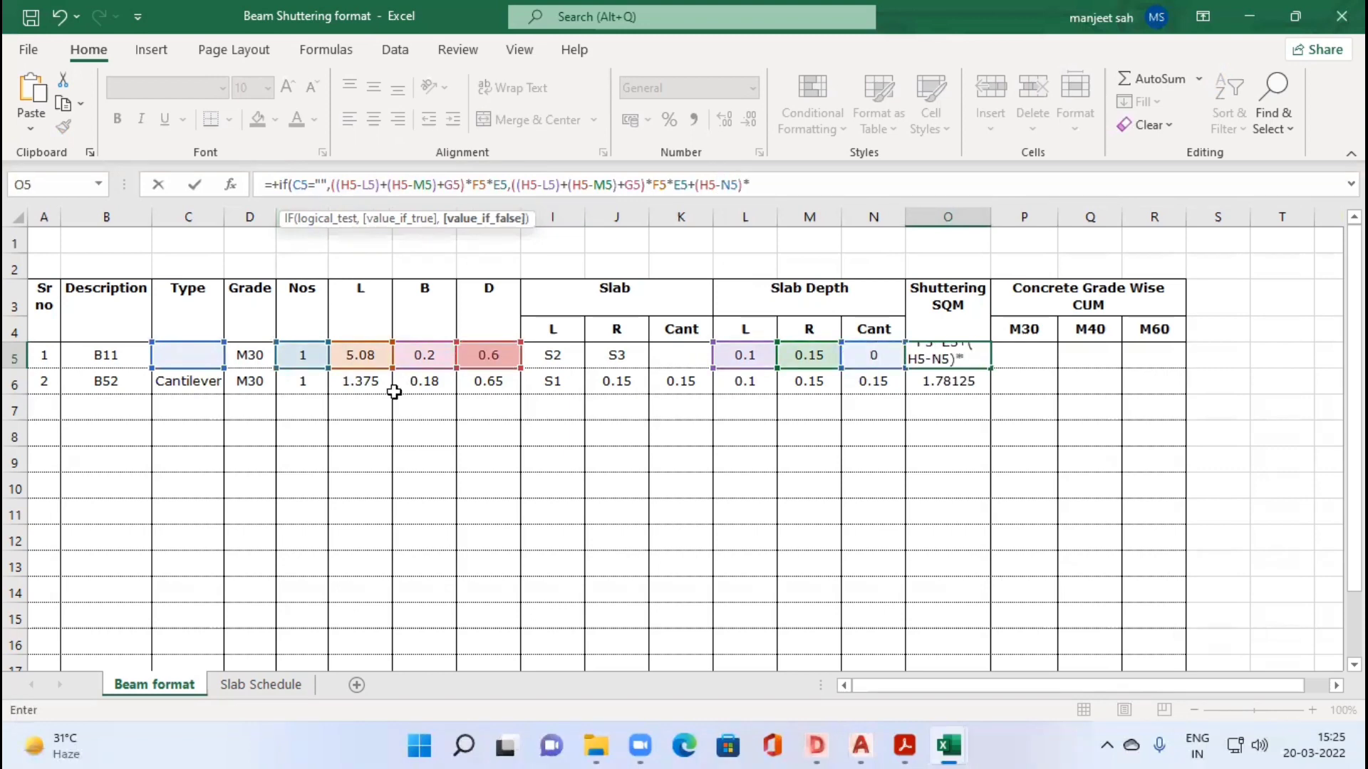
pyautogui.click(425, 356)
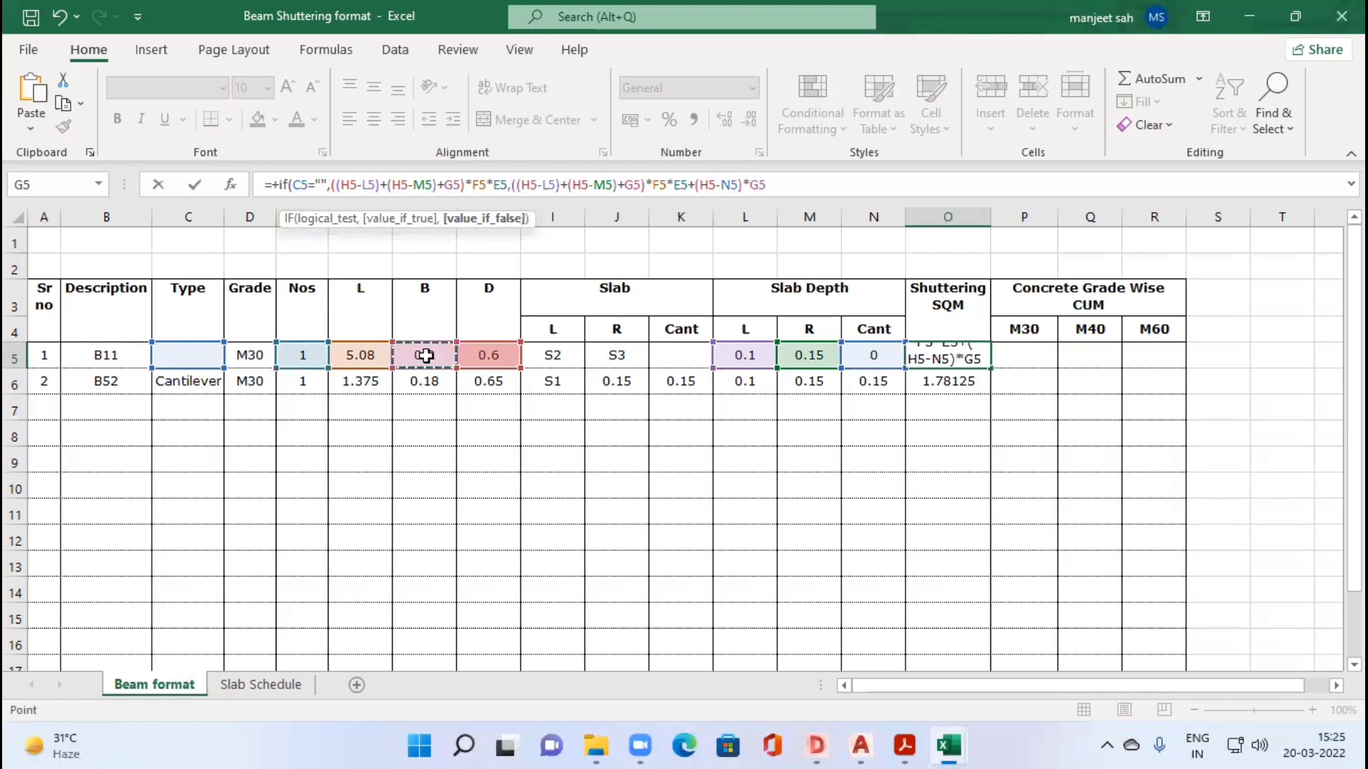
pyautogui.write(')')
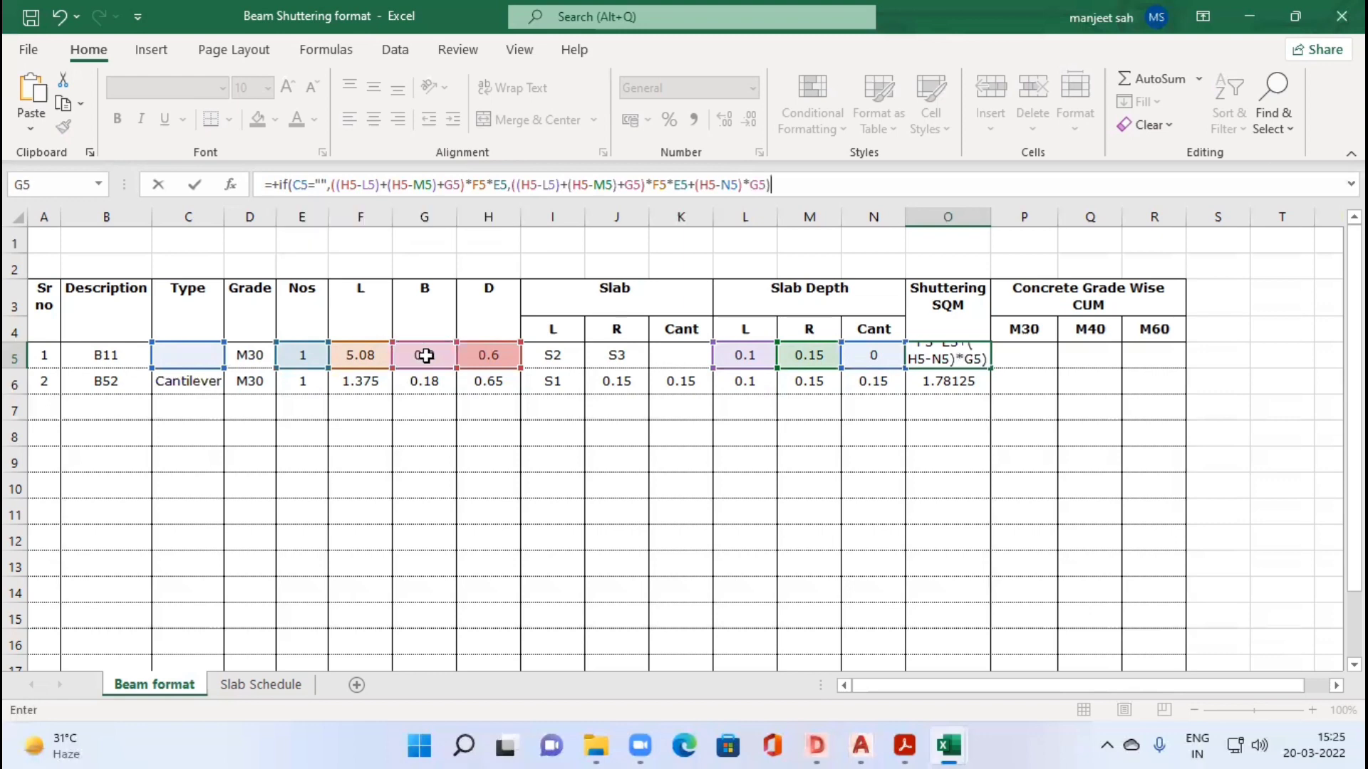
pyautogui.press('Return')
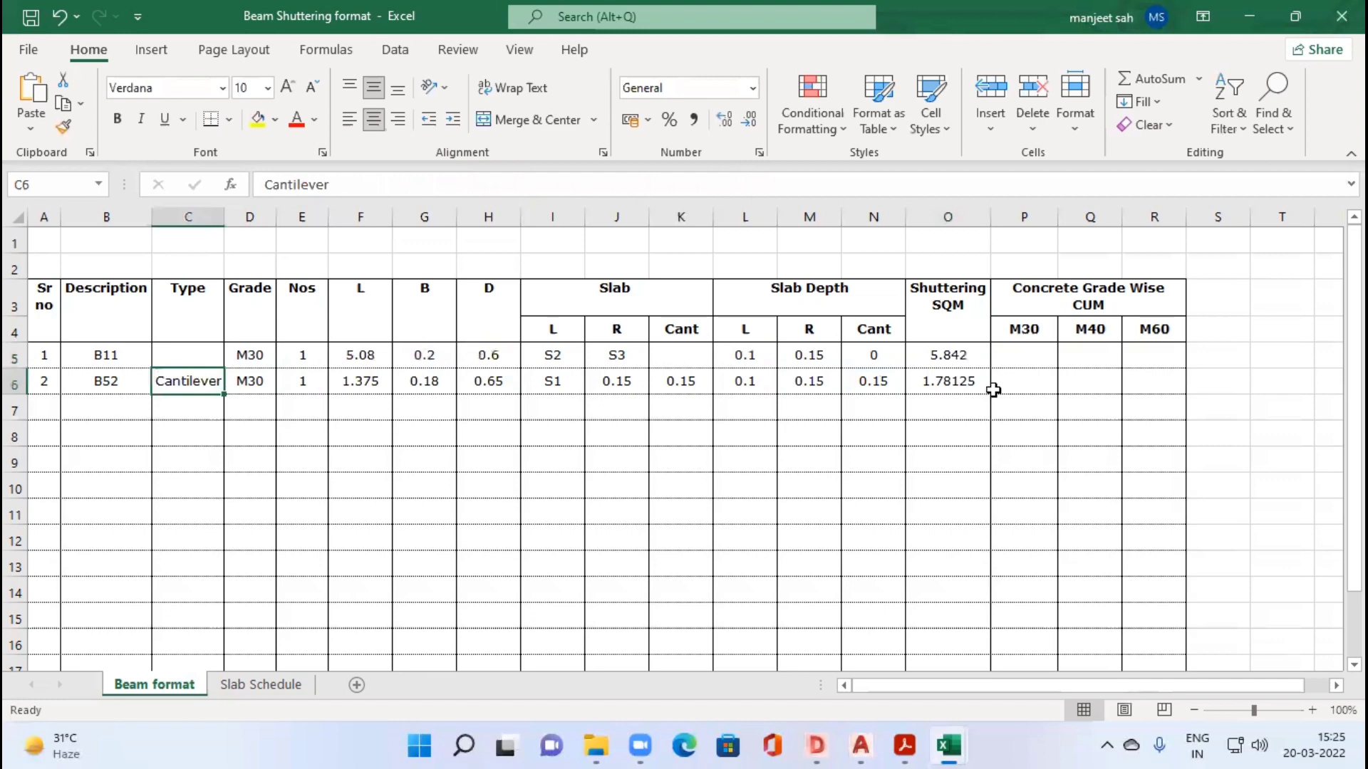
# Step: Multiply the end face term in O5's shuttering formula by the number of beams in E5
pyautogui.click(959, 360)
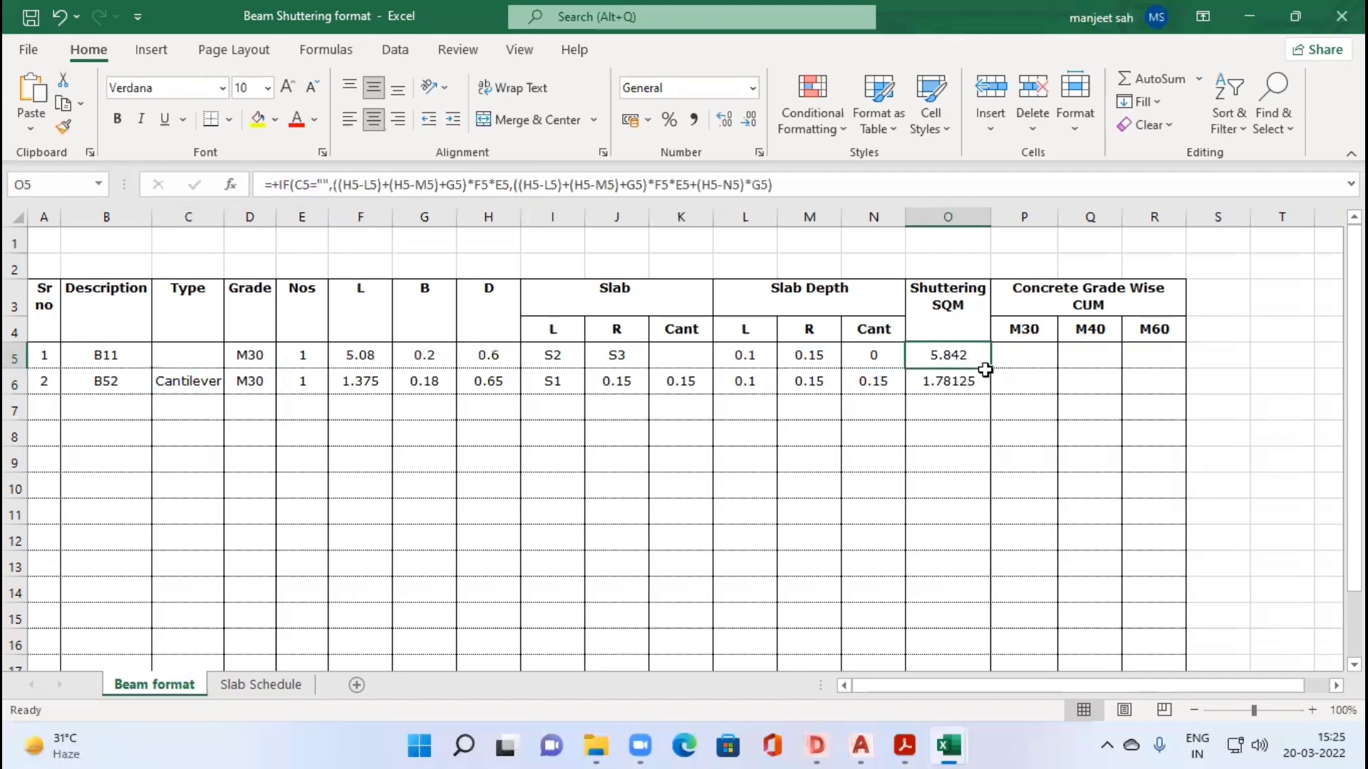
pyautogui.click(770, 184)
pyautogui.write('*')
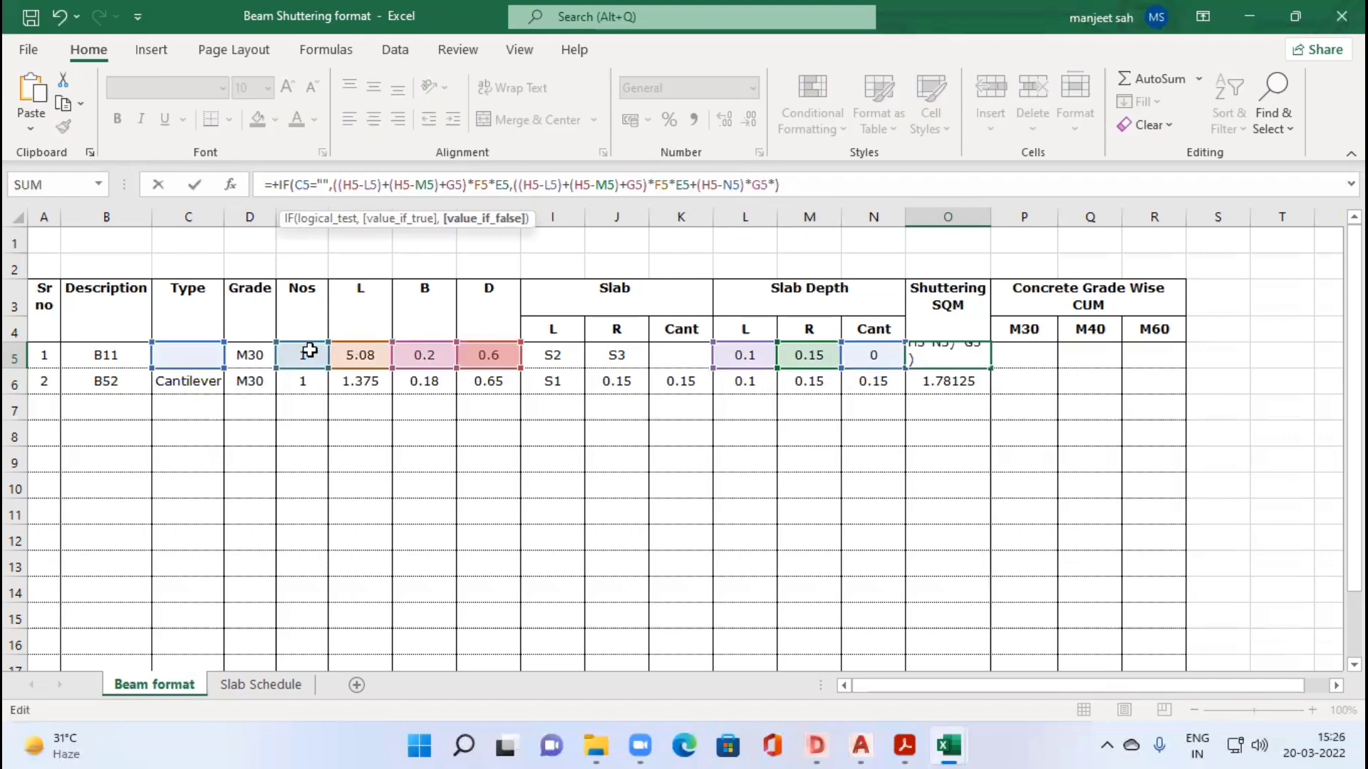
pyautogui.click(308, 354)
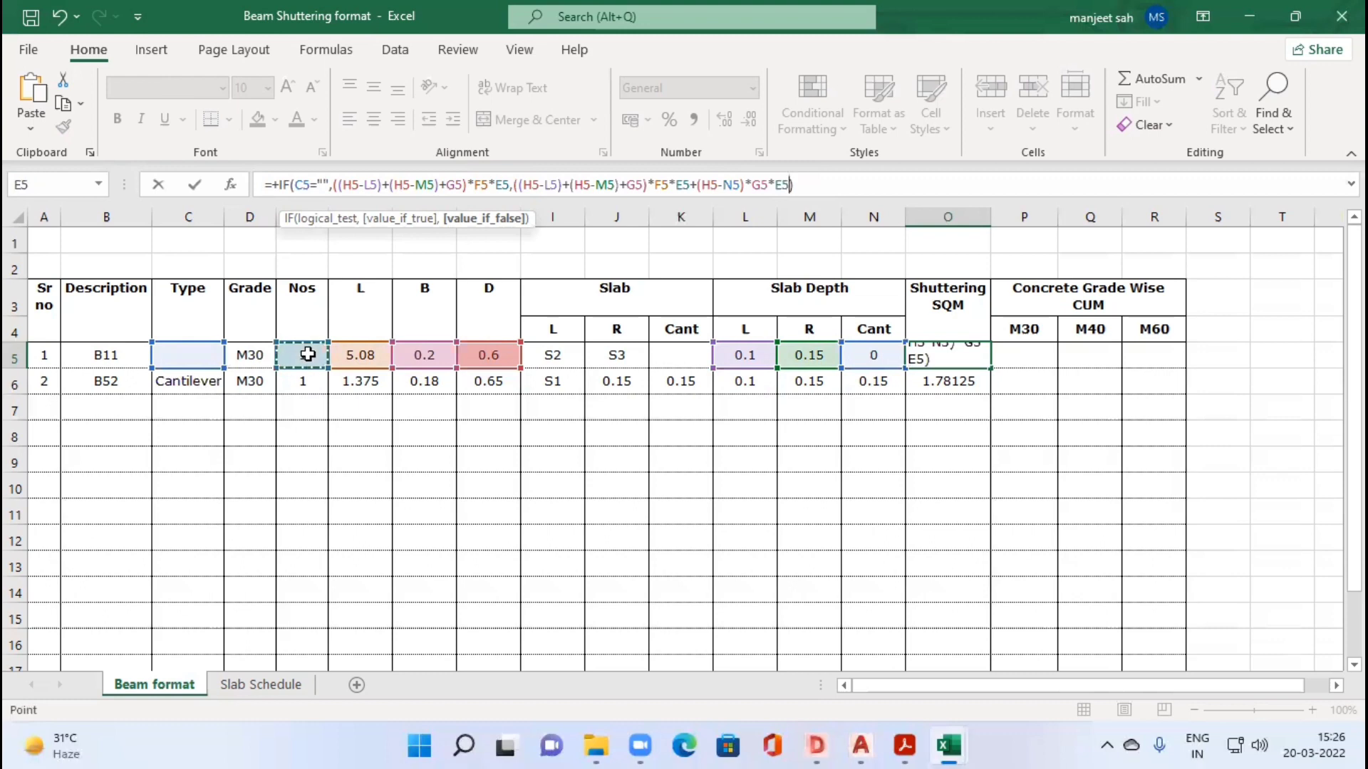
pyautogui.press('Return')
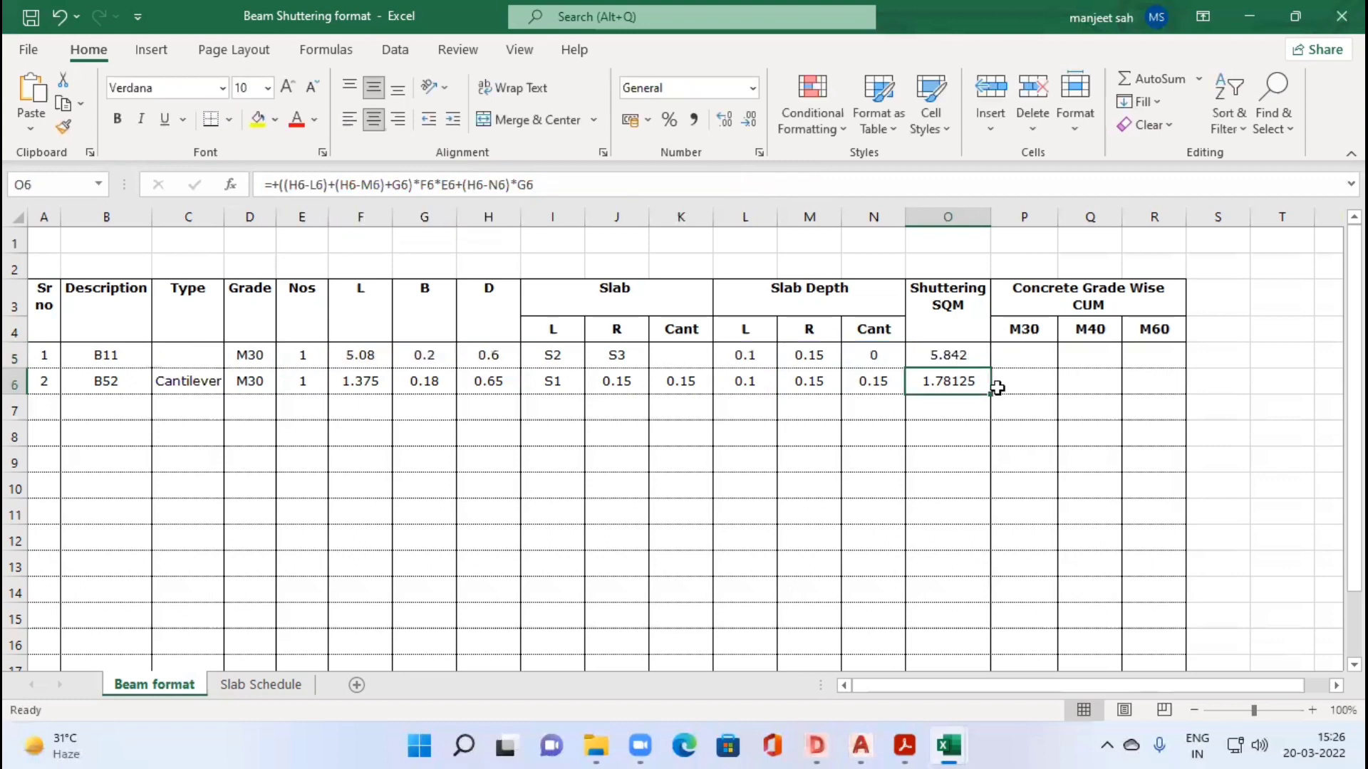
# Step: Copy the IF shuttering formula from O5 down to O6 and check its references for beam B52
pyautogui.click(986, 361)
pyautogui.moveTo(990, 368); pyautogui.dragTo(958, 379)
pyautogui.doubleClick(963, 384)
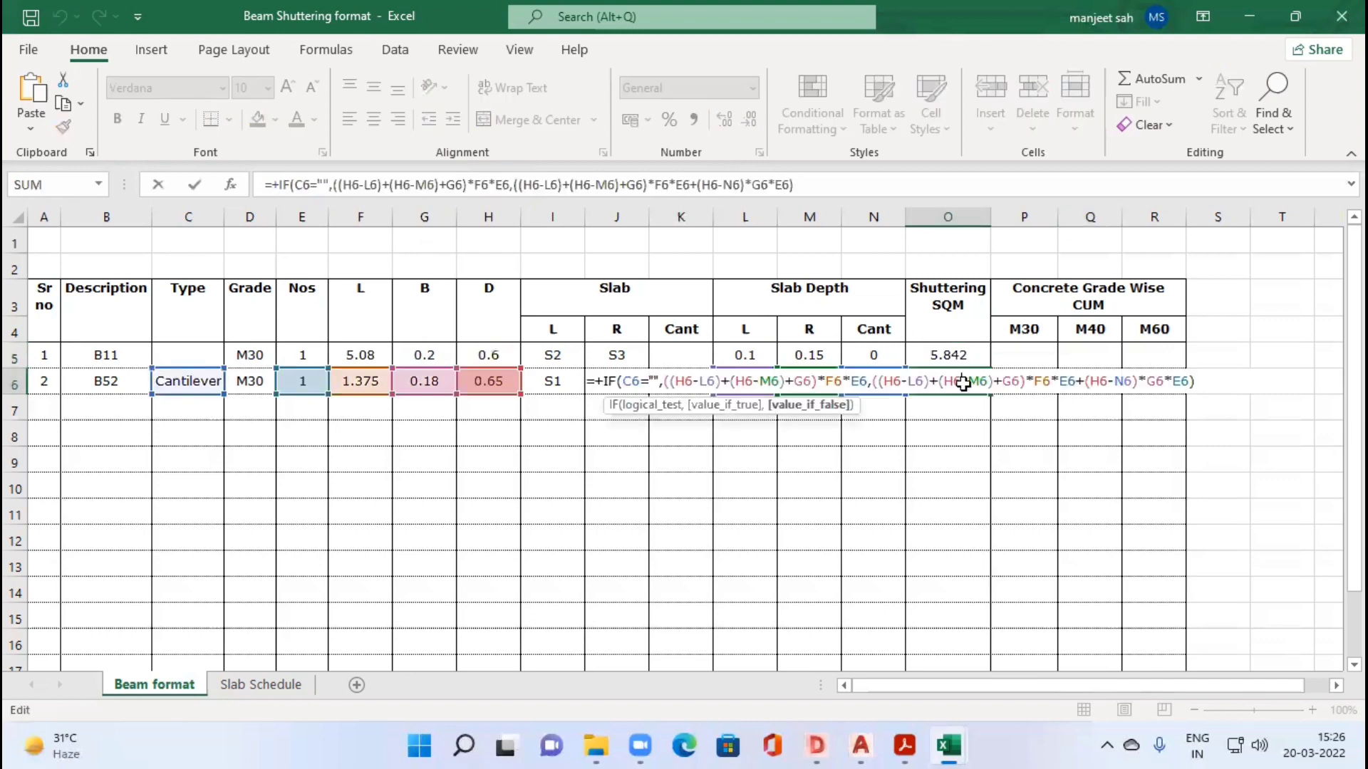
pyautogui.press('Escape')
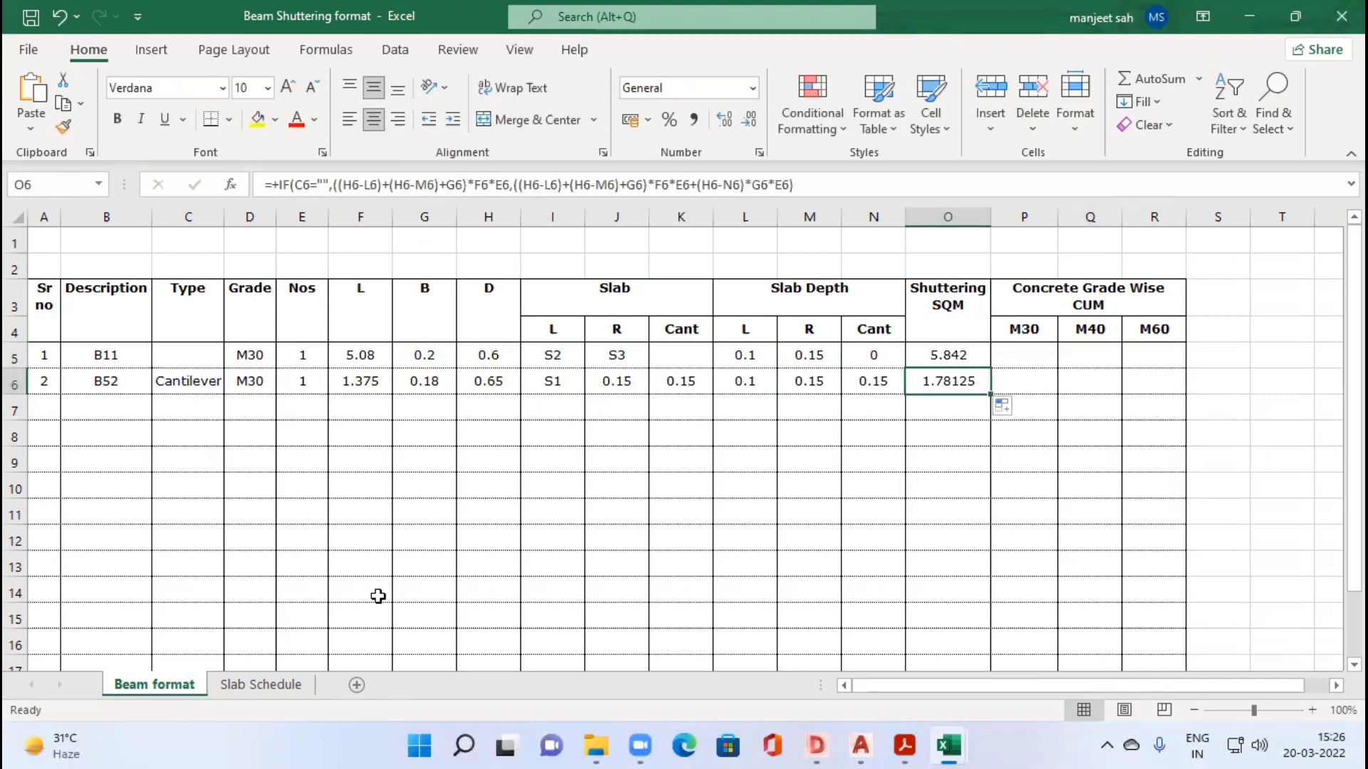
# Step: Clear beam B52's type in C6 to test the shuttering formula, and undo the deletion
pyautogui.press('Left')
pyautogui.press('Left')
pyautogui.press('Left')
pyautogui.press('Left')
pyautogui.press('Left')
pyautogui.press('Left')
pyautogui.press('Left')
pyautogui.press('Left')
pyautogui.press('Left')
pyautogui.press('Left')
pyautogui.press('Left')
pyautogui.press('Left')
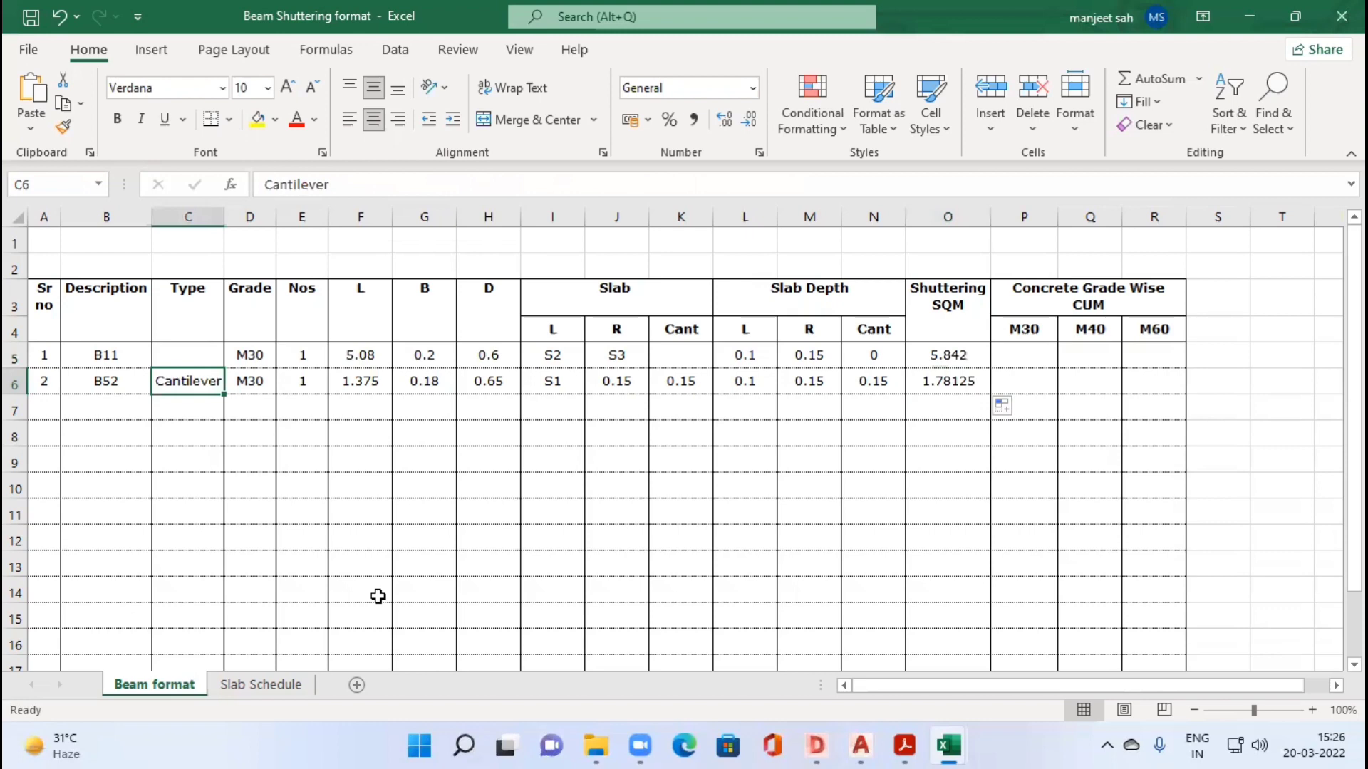
pyautogui.press('Delete')
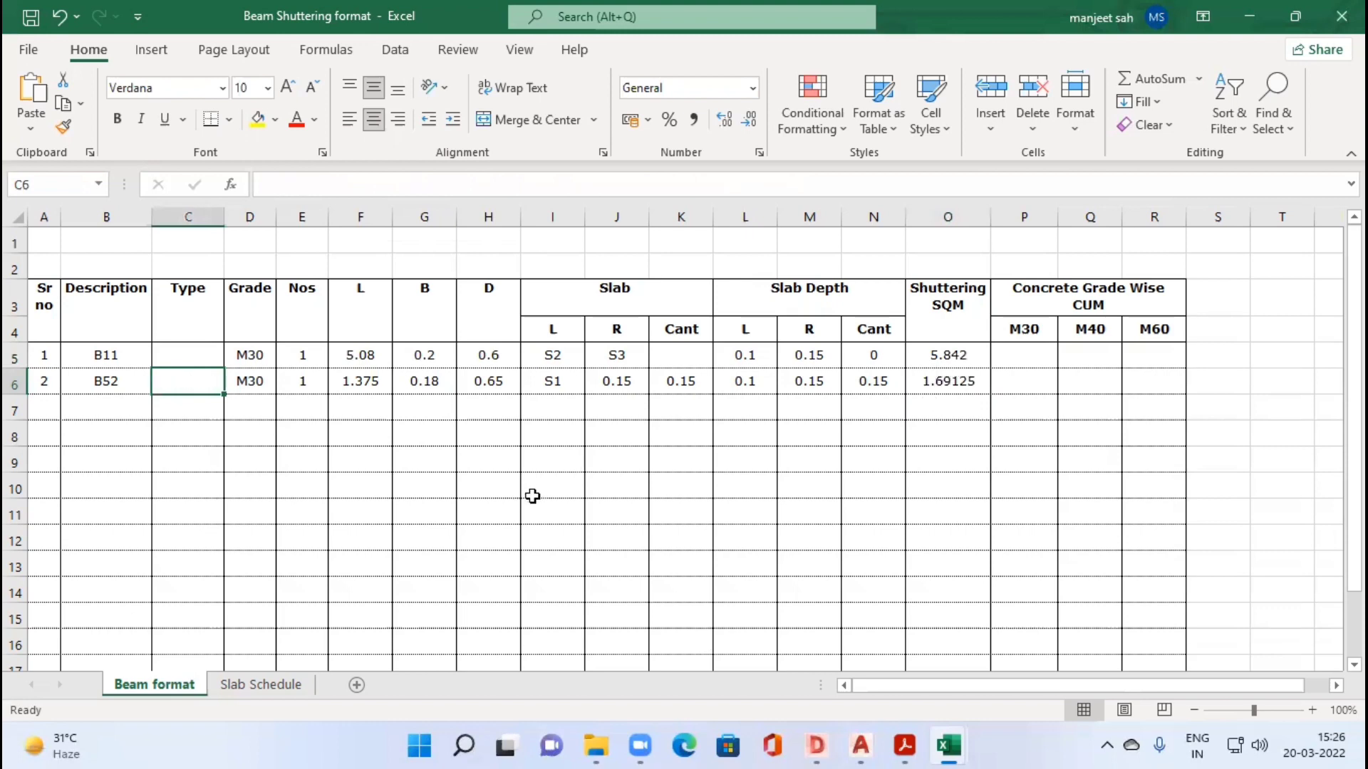
pyautogui.hotkey('ctrl', 'z')
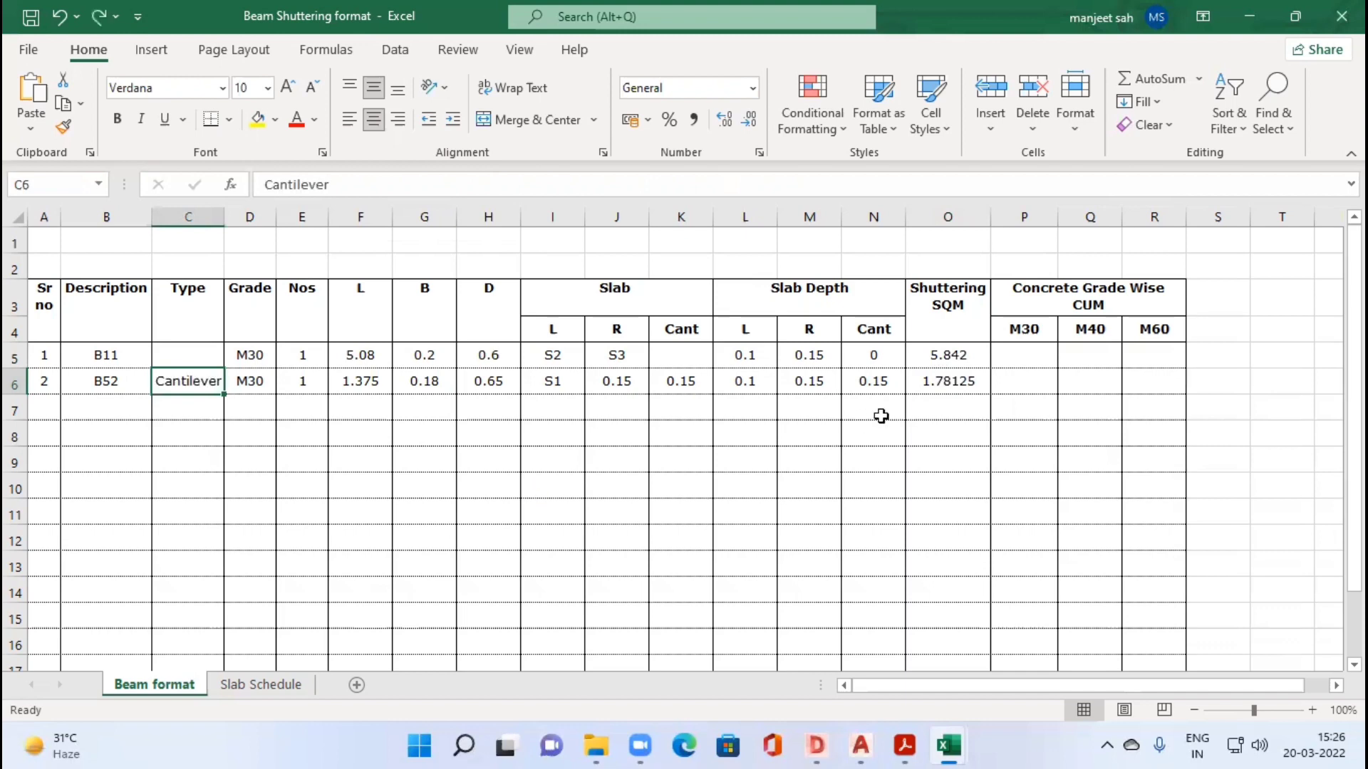
# Step: Format beam B52's shuttering value in O6 to three decimal places
pyautogui.click(956, 383)
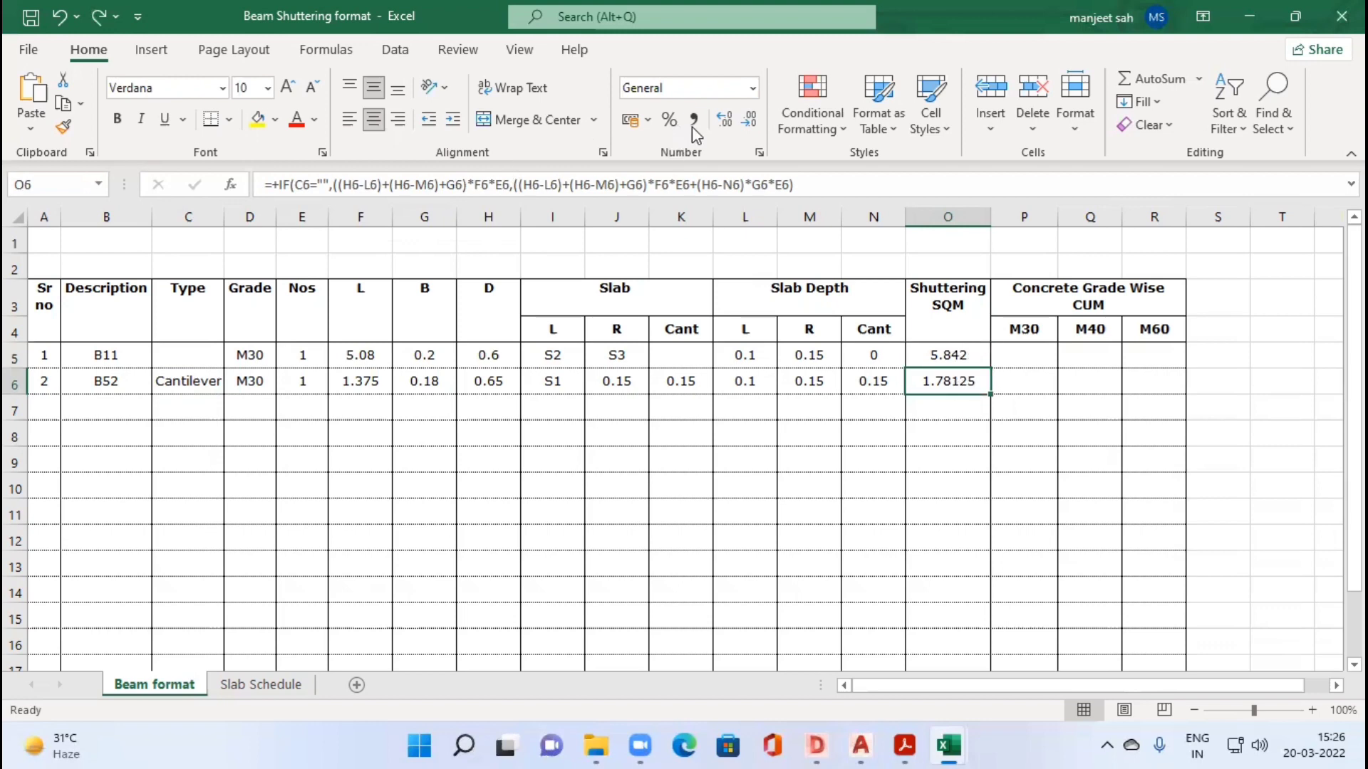
pyautogui.click(731, 127)
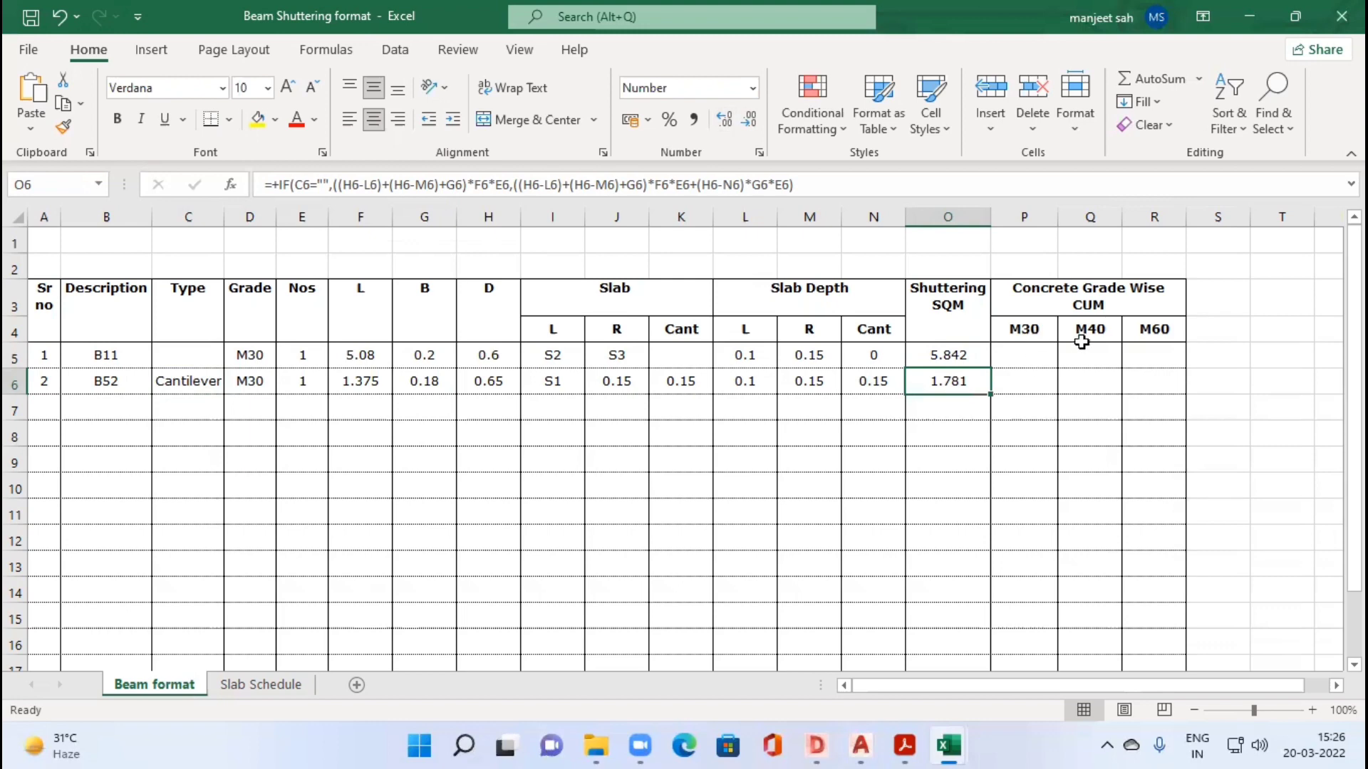
# Step: Enter beam B11's M30 concrete volume formula +(E5*F5*G5*H5) in P5
pyautogui.click(1140, 354)
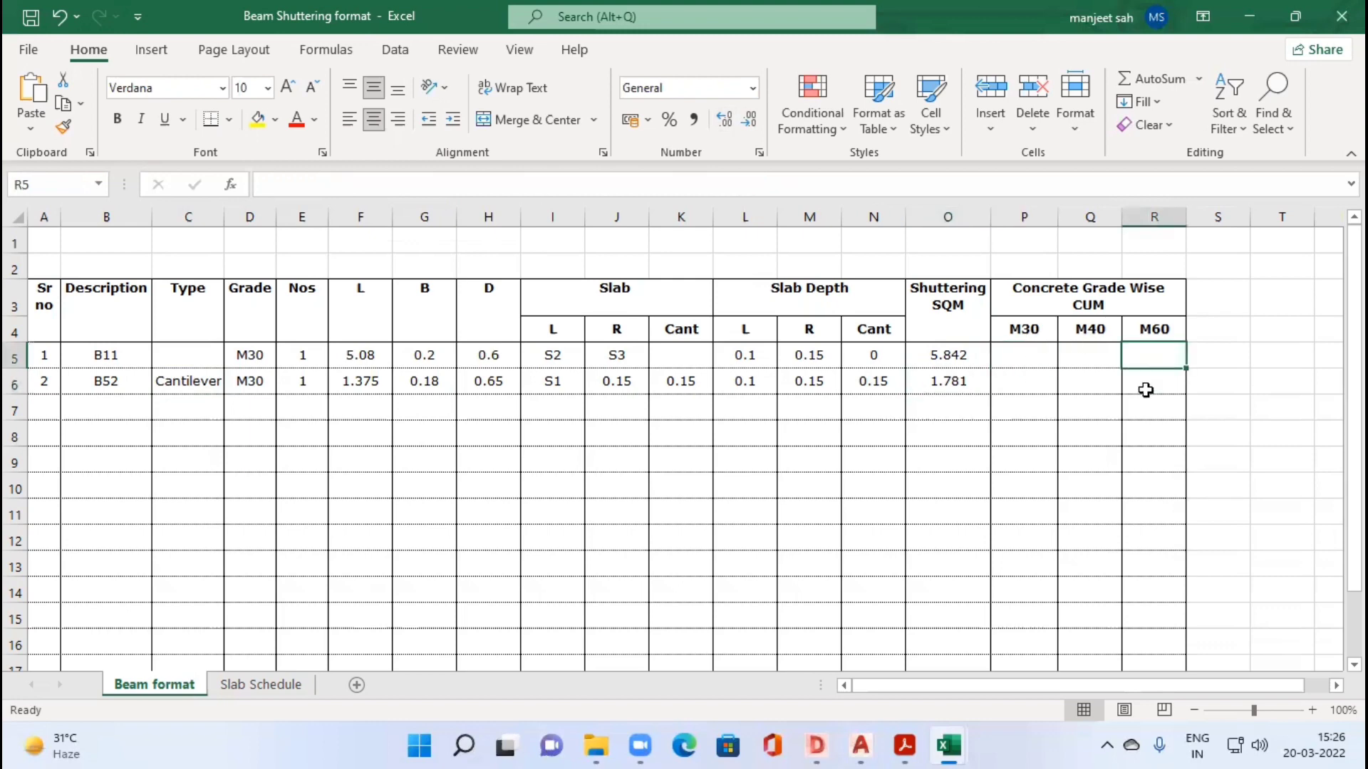
pyautogui.click(1102, 385)
pyautogui.click(996, 380)
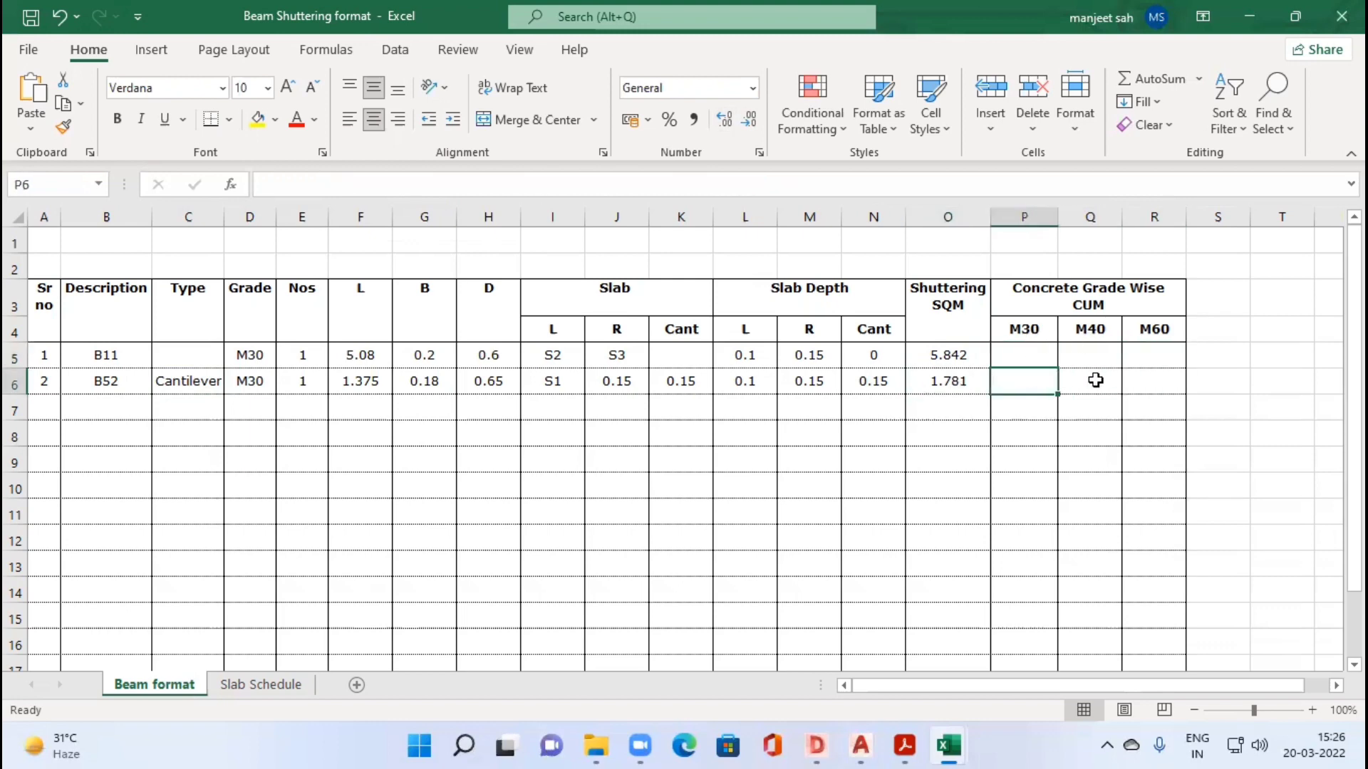
pyautogui.click(1095, 380)
pyautogui.click(1005, 391)
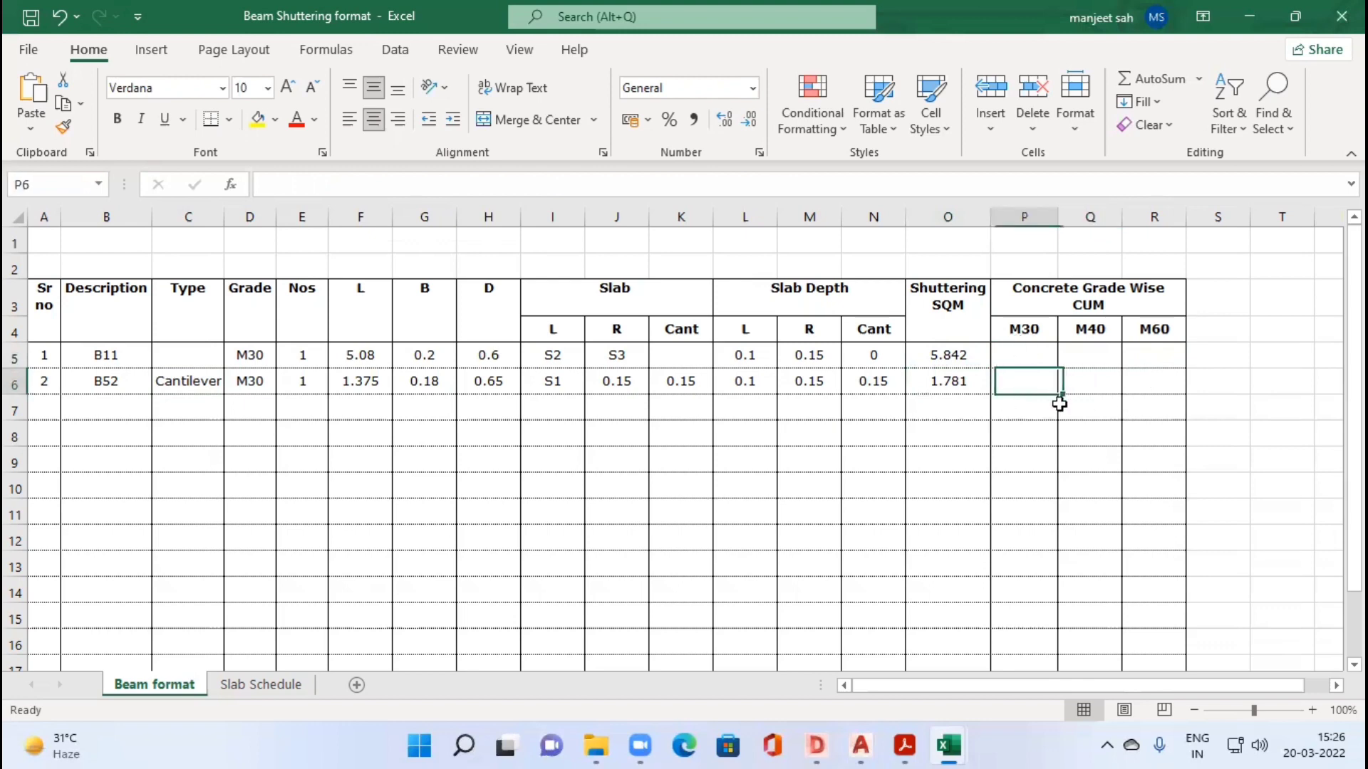
pyautogui.press('Up')
pyautogui.write('+(E5*')
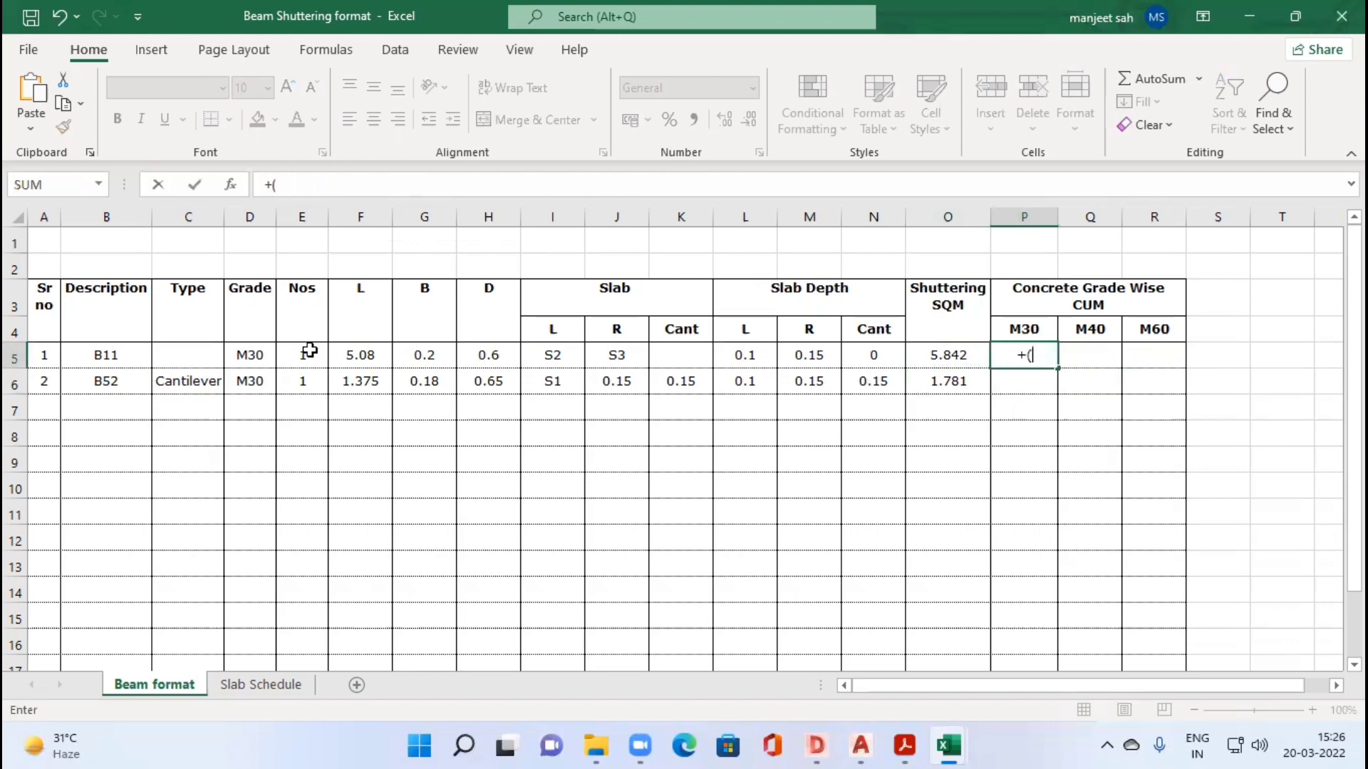
pyautogui.click(309, 351)
pyautogui.write('*')
pyautogui.click(381, 357)
pyautogui.write('*')
pyautogui.click(442, 356)
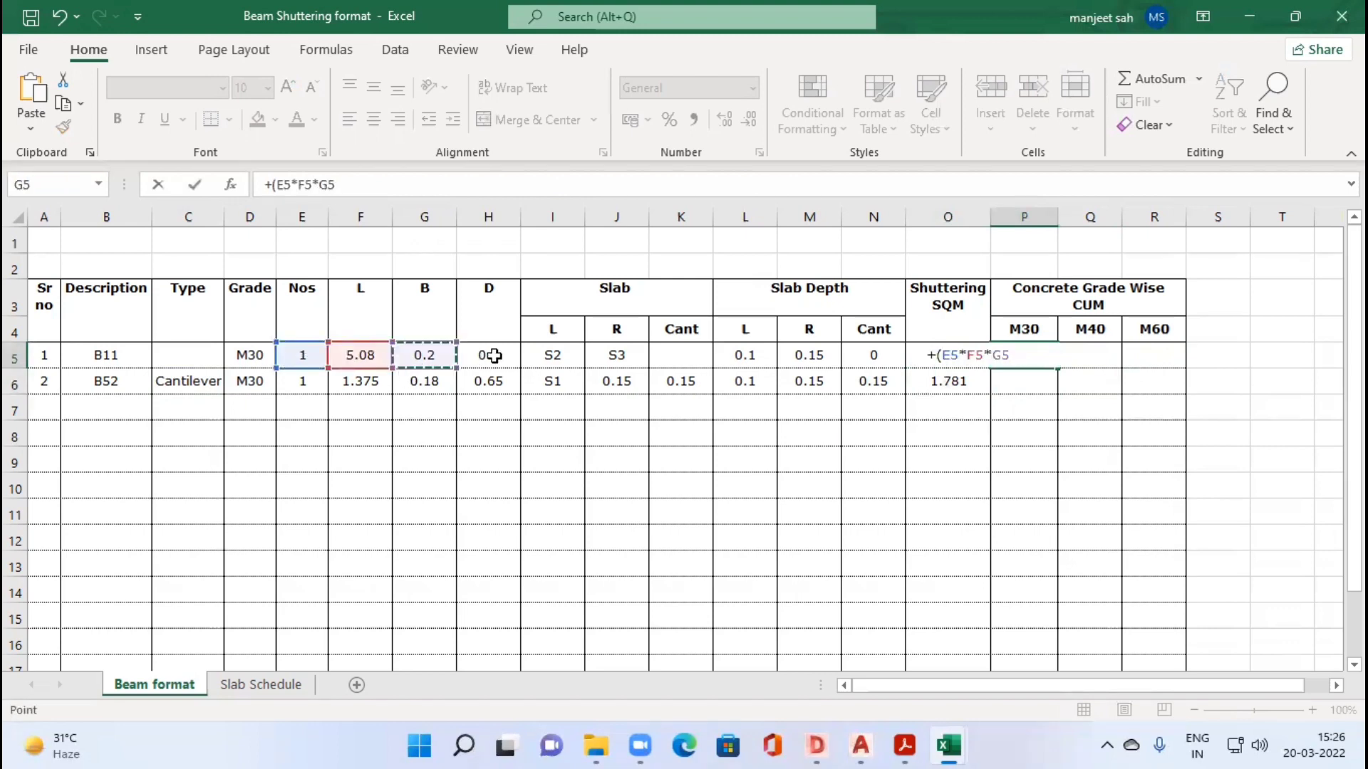
pyautogui.write('*')
pyautogui.click(493, 355)
pyautogui.write(')')
pyautogui.press('Tab')
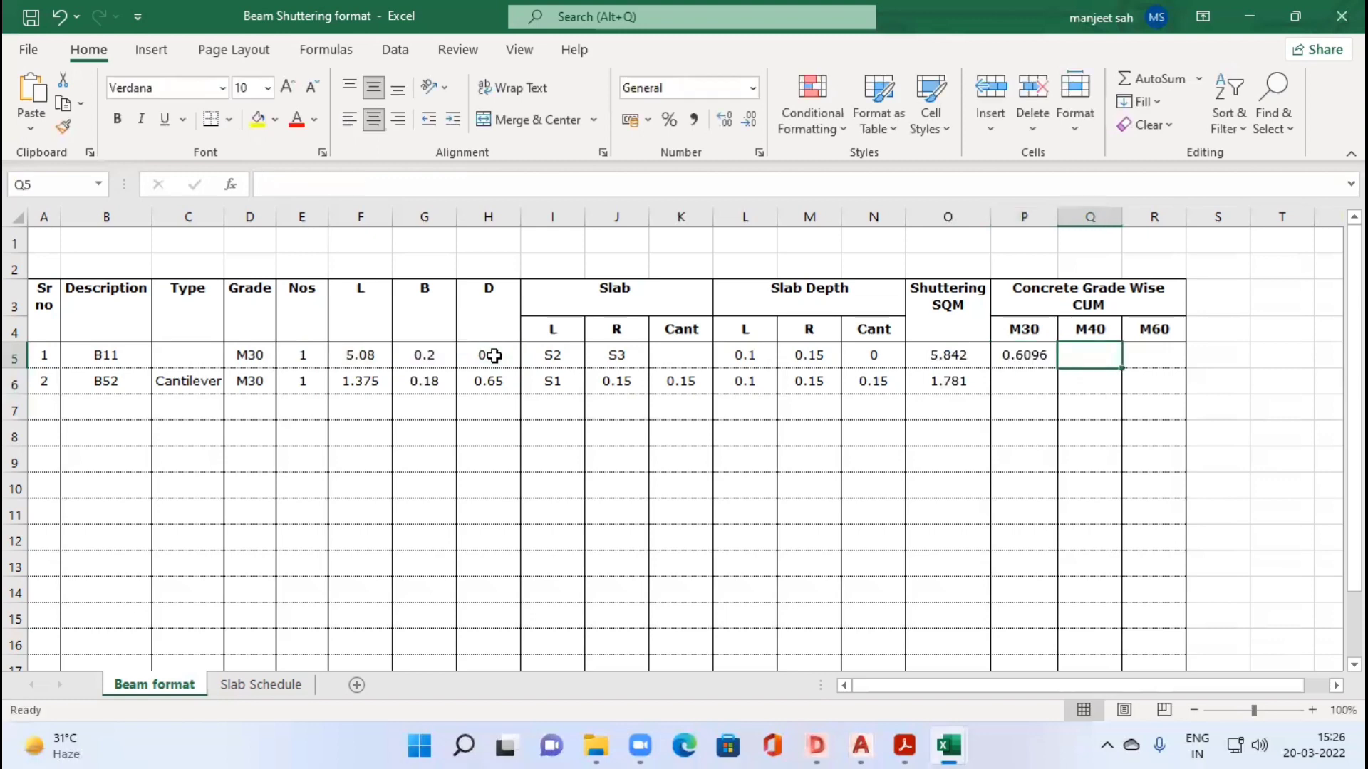
# Step: Set beam B11's concrete grade in D5 to M40
pyautogui.press('Left')
pyautogui.press('Left')
pyautogui.press('Left')
pyautogui.press('Left')
pyautogui.press('Left')
pyautogui.press('Left')
pyautogui.press('Left')
pyautogui.press('Left')
pyautogui.press('Left')
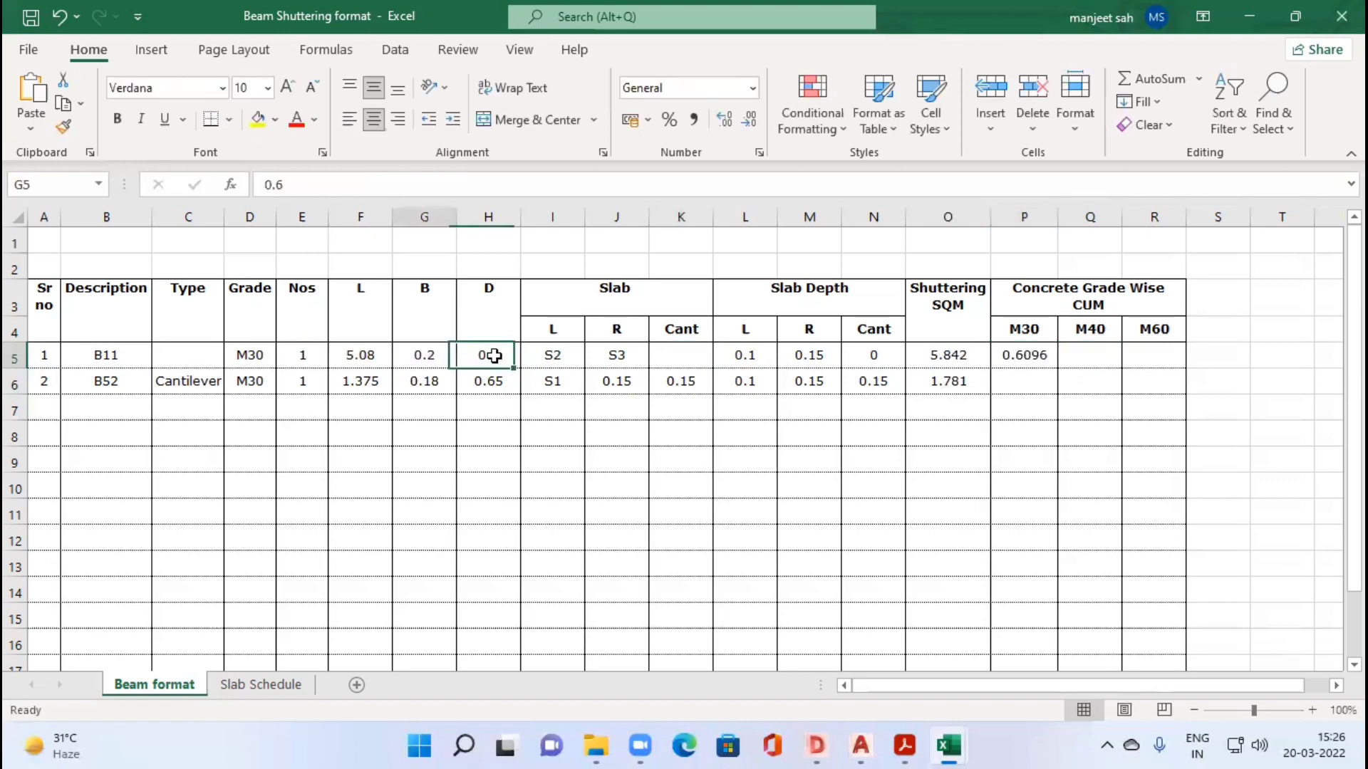
pyautogui.press('Left')
pyautogui.press('Left')
pyautogui.press('Left')
pyautogui.press('Left')
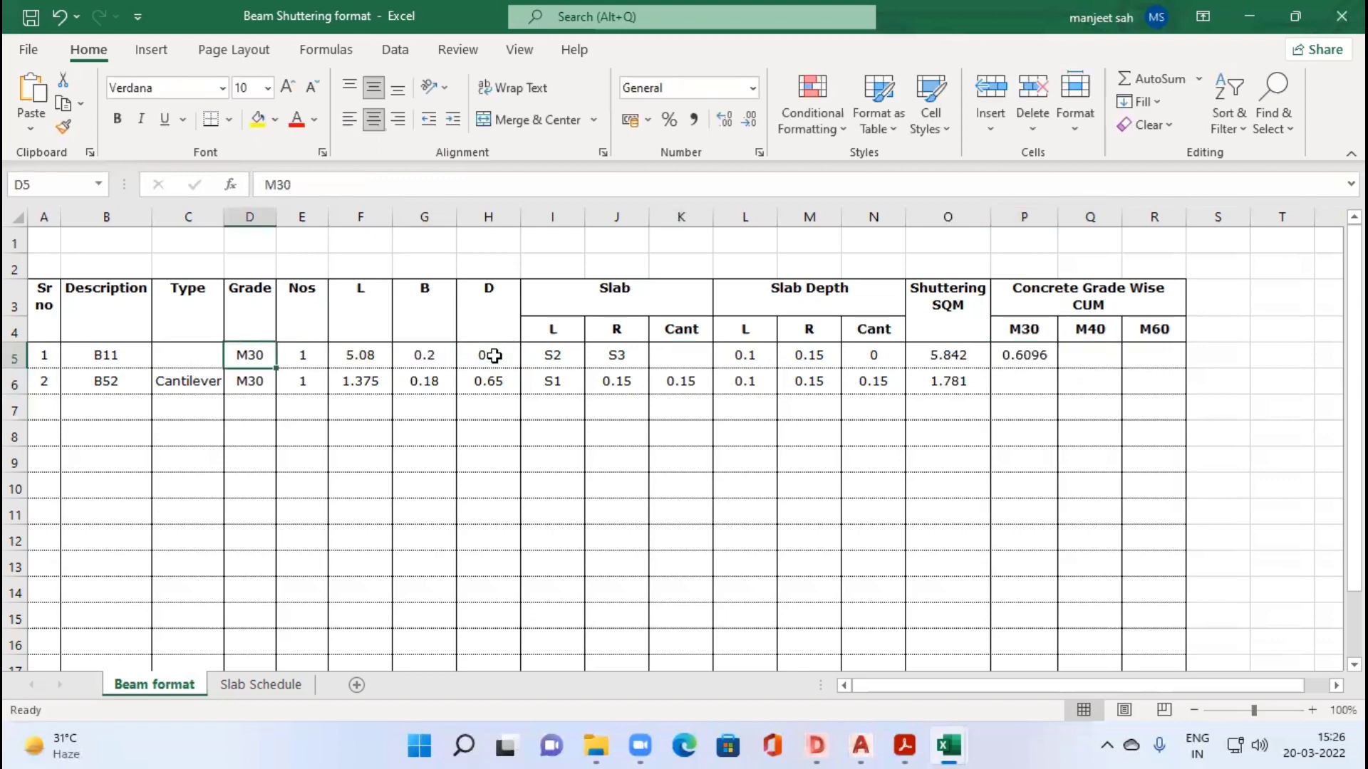
pyautogui.press('Right')
pyautogui.press('Right')
pyautogui.press('Right')
pyautogui.press('Right')
pyautogui.press('Right')
pyautogui.press('Right')
pyautogui.press('Right')
pyautogui.press('Right')
pyautogui.press('Right')
pyautogui.press('Right')
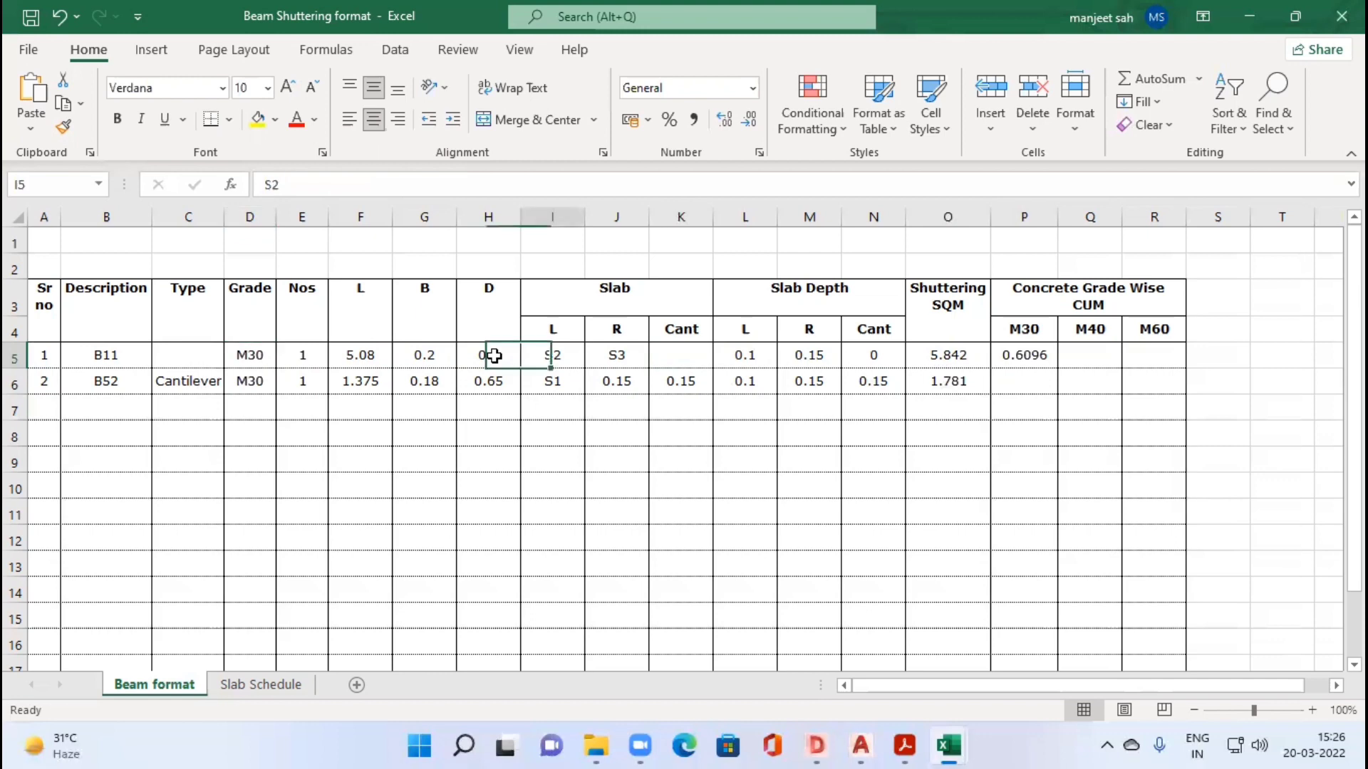
pyautogui.press('Left')
pyautogui.press('Left')
pyautogui.press('Left')
pyautogui.press('Left')
pyautogui.press('Left')
pyautogui.press('Left')
pyautogui.press('Left')
pyautogui.press('Left')
pyautogui.press('Left')
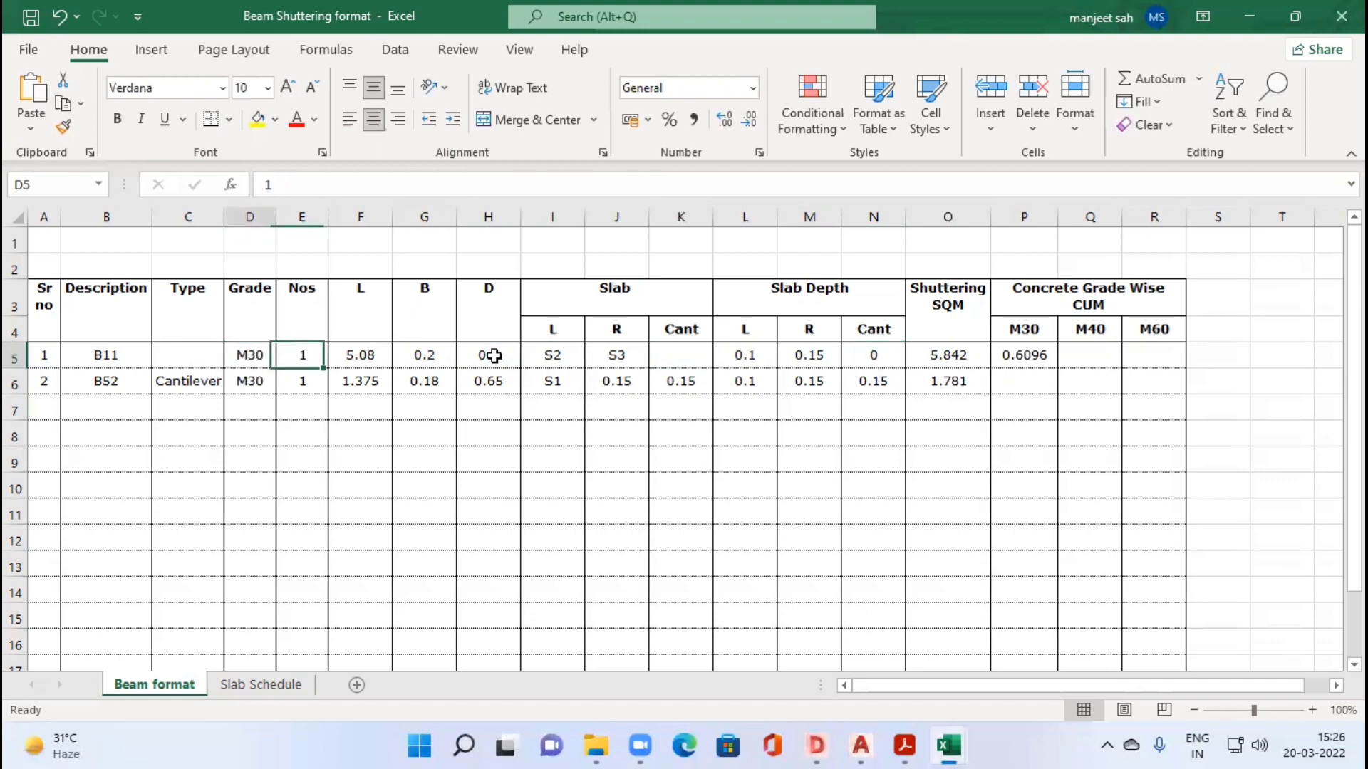
pyautogui.press('Left')
pyautogui.write('M')
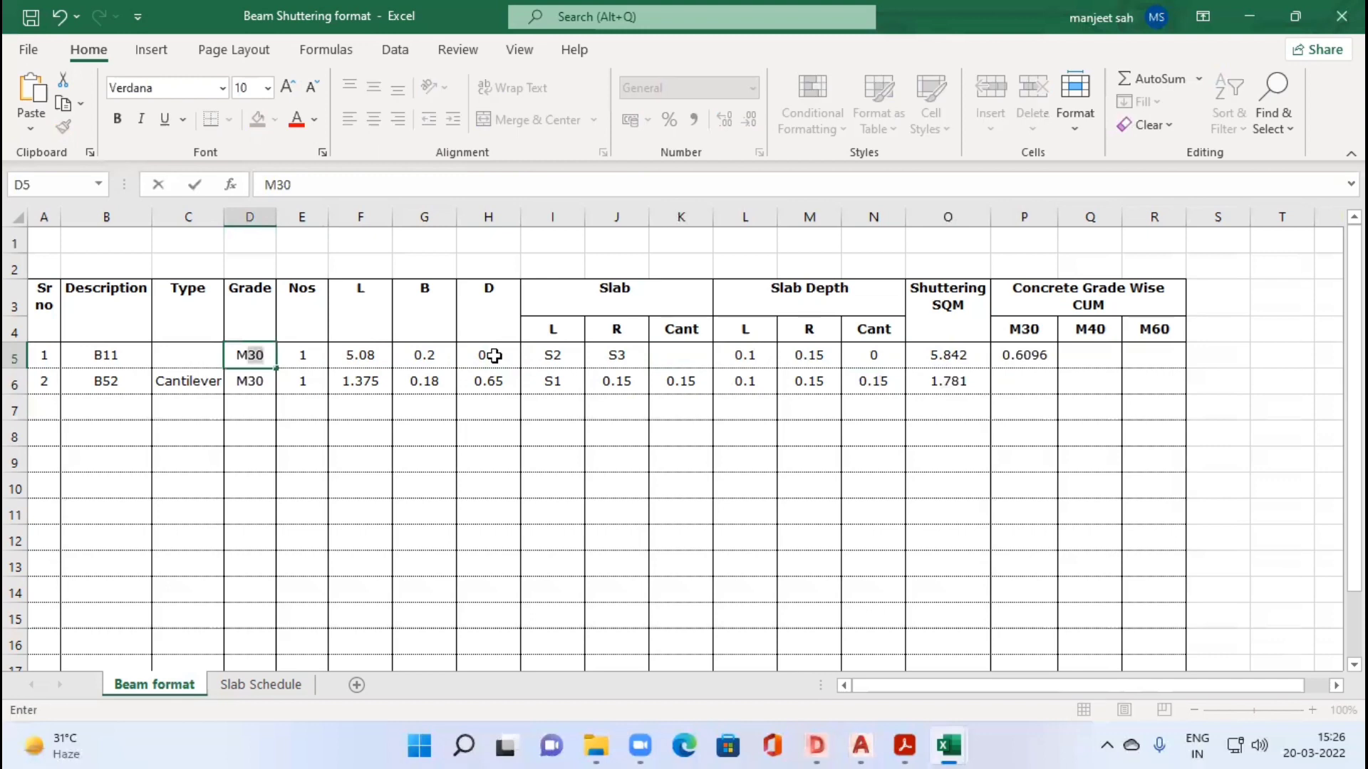
pyautogui.write('40')
pyautogui.press('Tab')
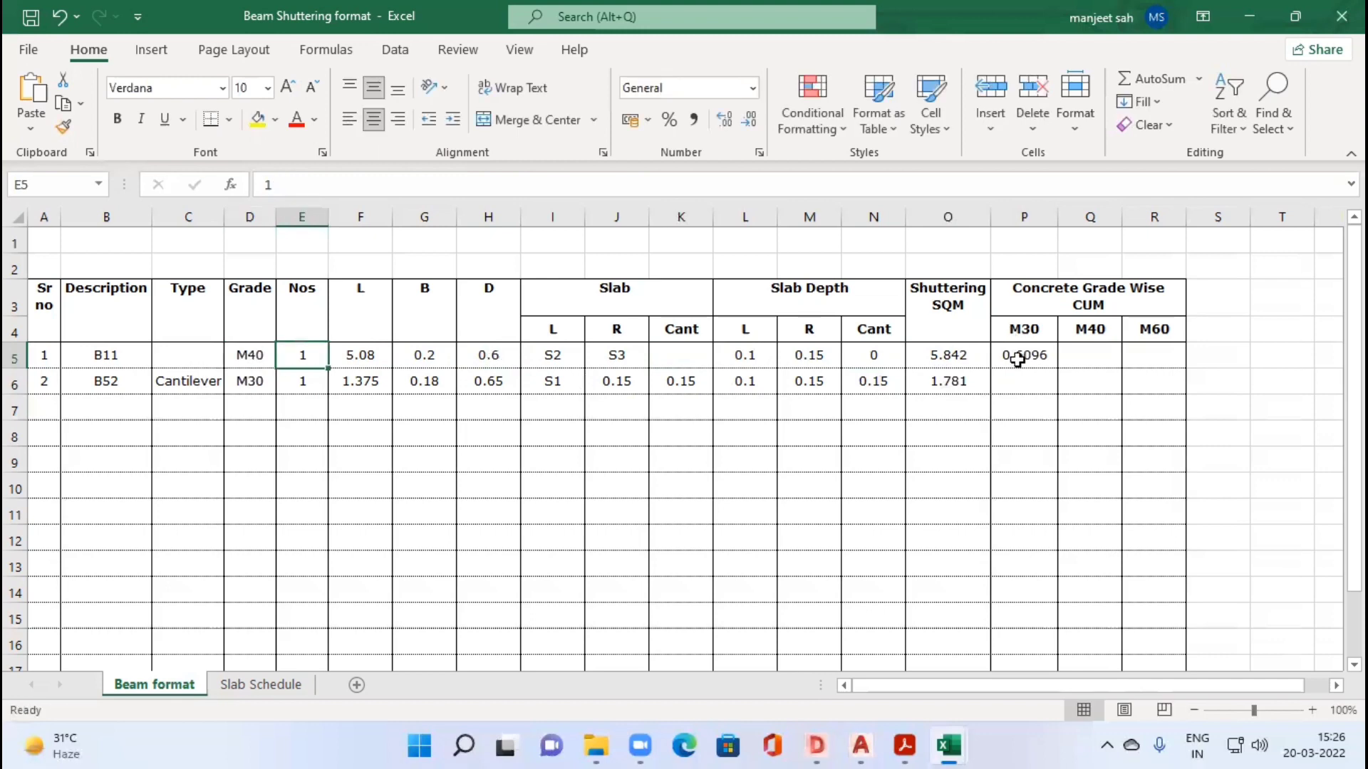
# Step: Wrap P5's volume formula in a grade test so it reads =+IF(D5=P4,(E5*F5*G5*H5),0)
pyautogui.click(1042, 357)
pyautogui.press('Right')
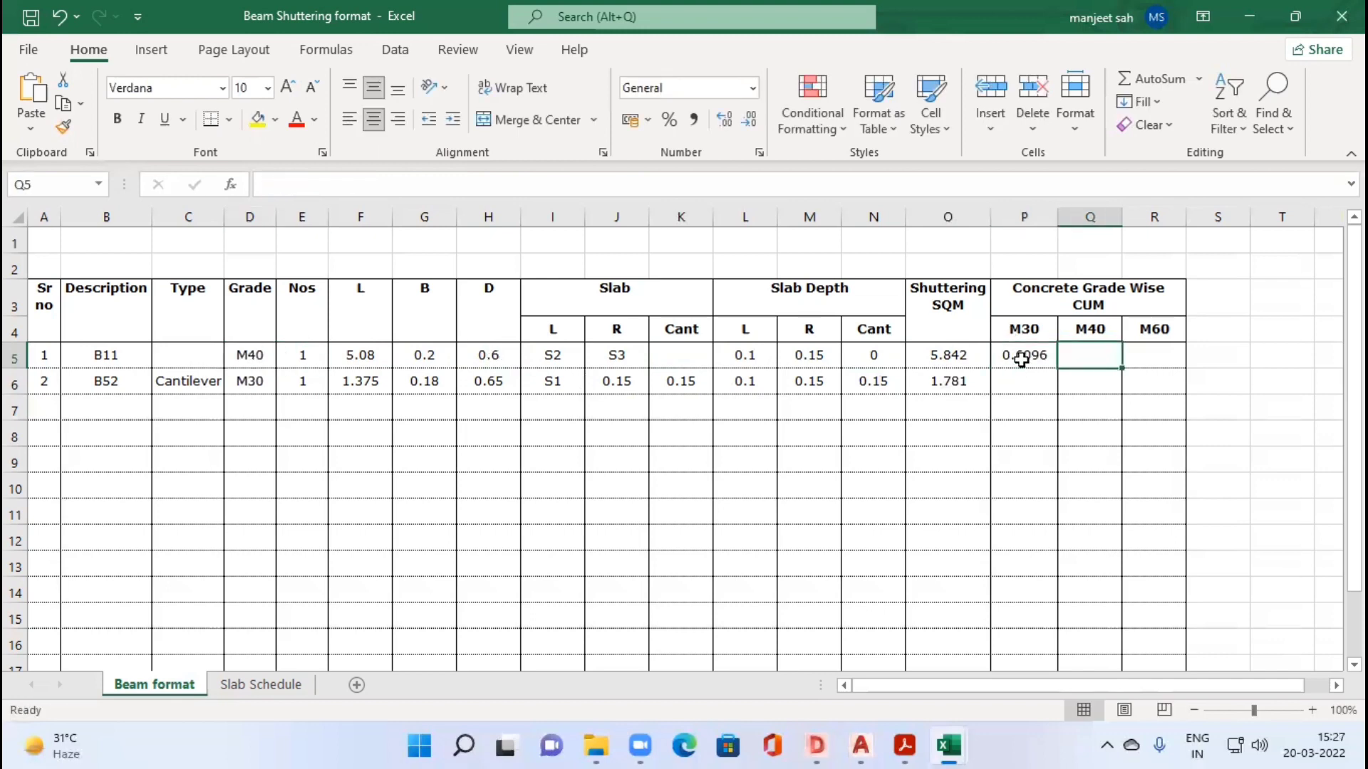
pyautogui.press('Left')
pyautogui.click(278, 185)
pyautogui.write('+')
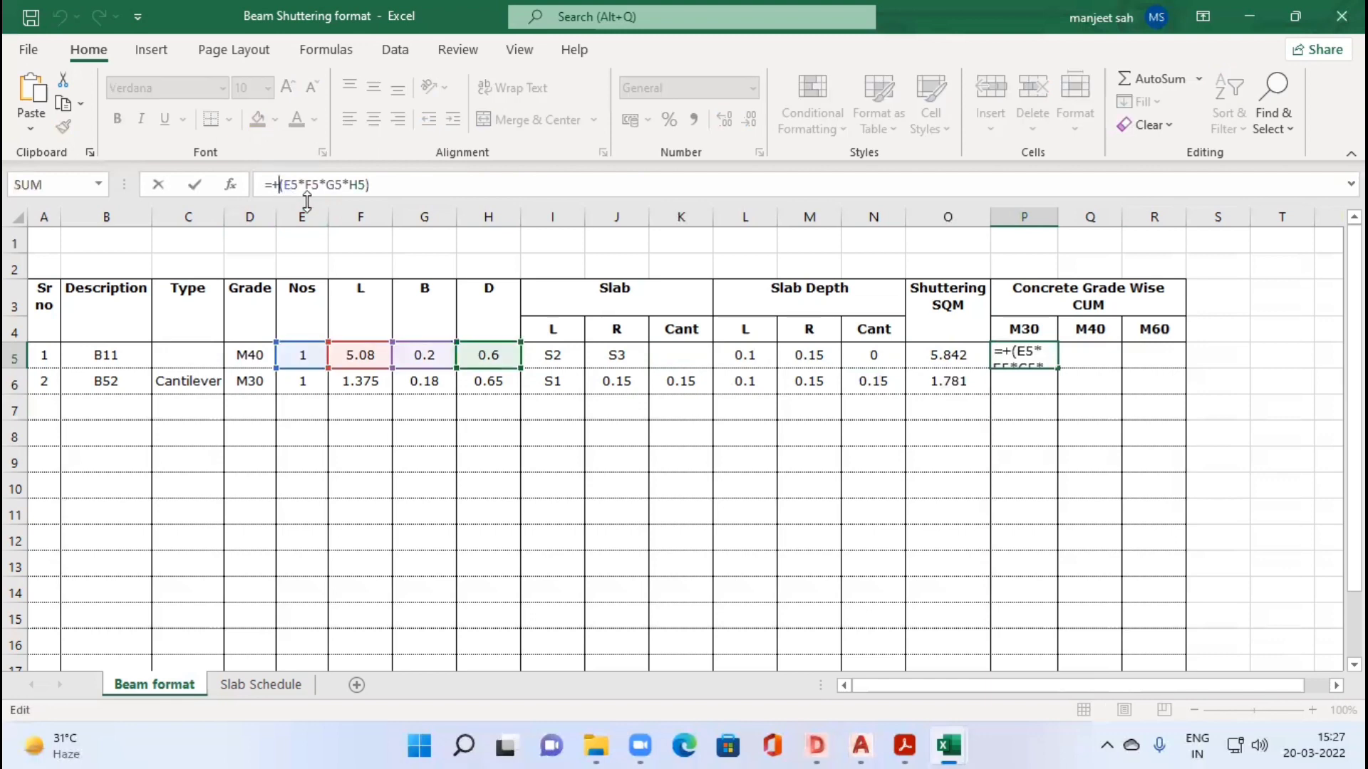
pyautogui.write('IF(')
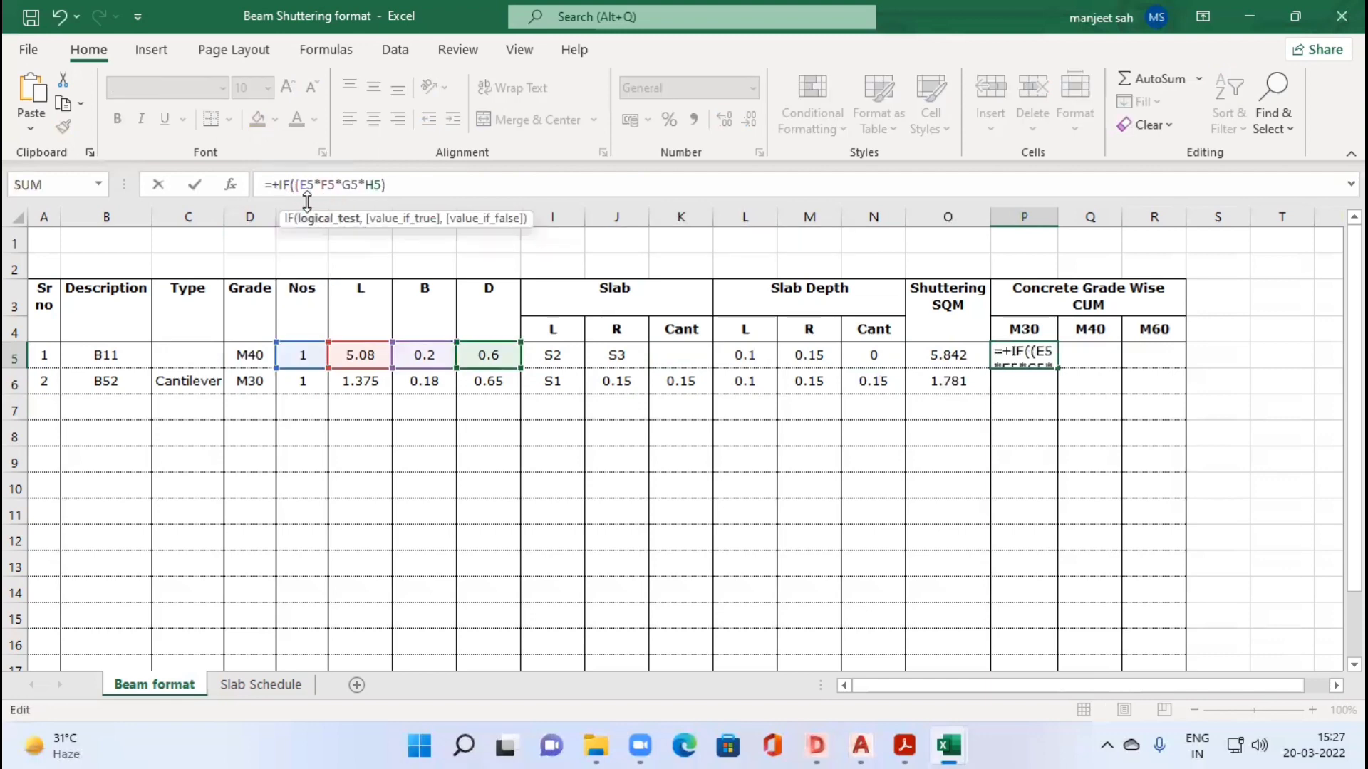
pyautogui.click(257, 354)
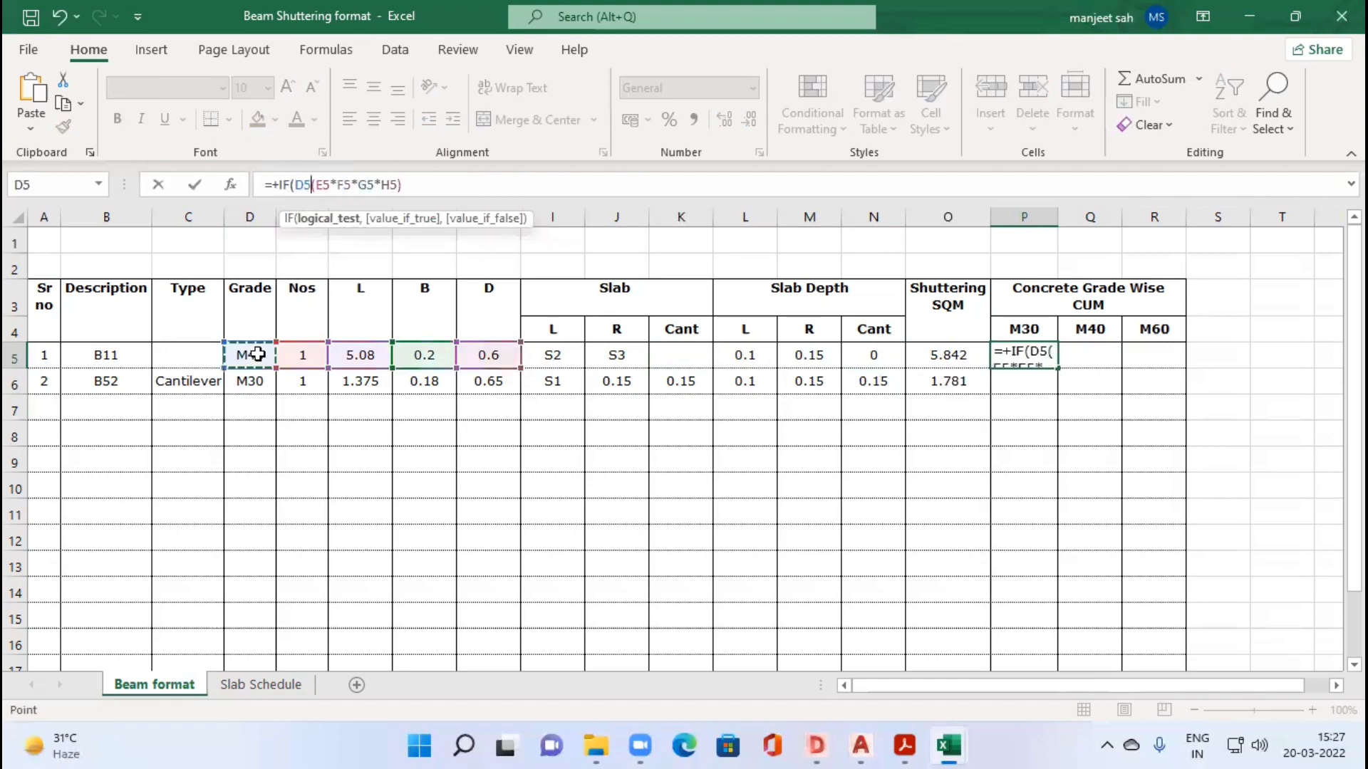
pyautogui.write('=')
pyautogui.click(1033, 324)
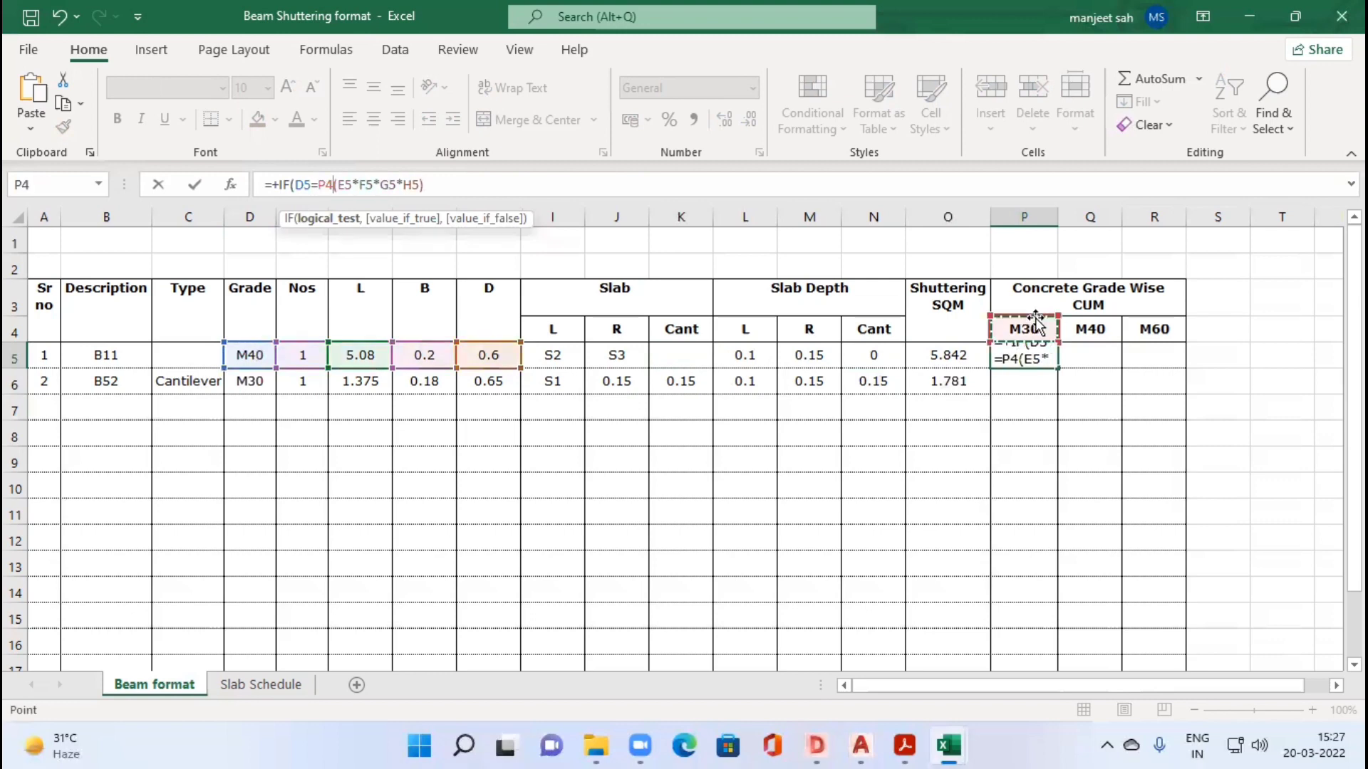
pyautogui.write(',')
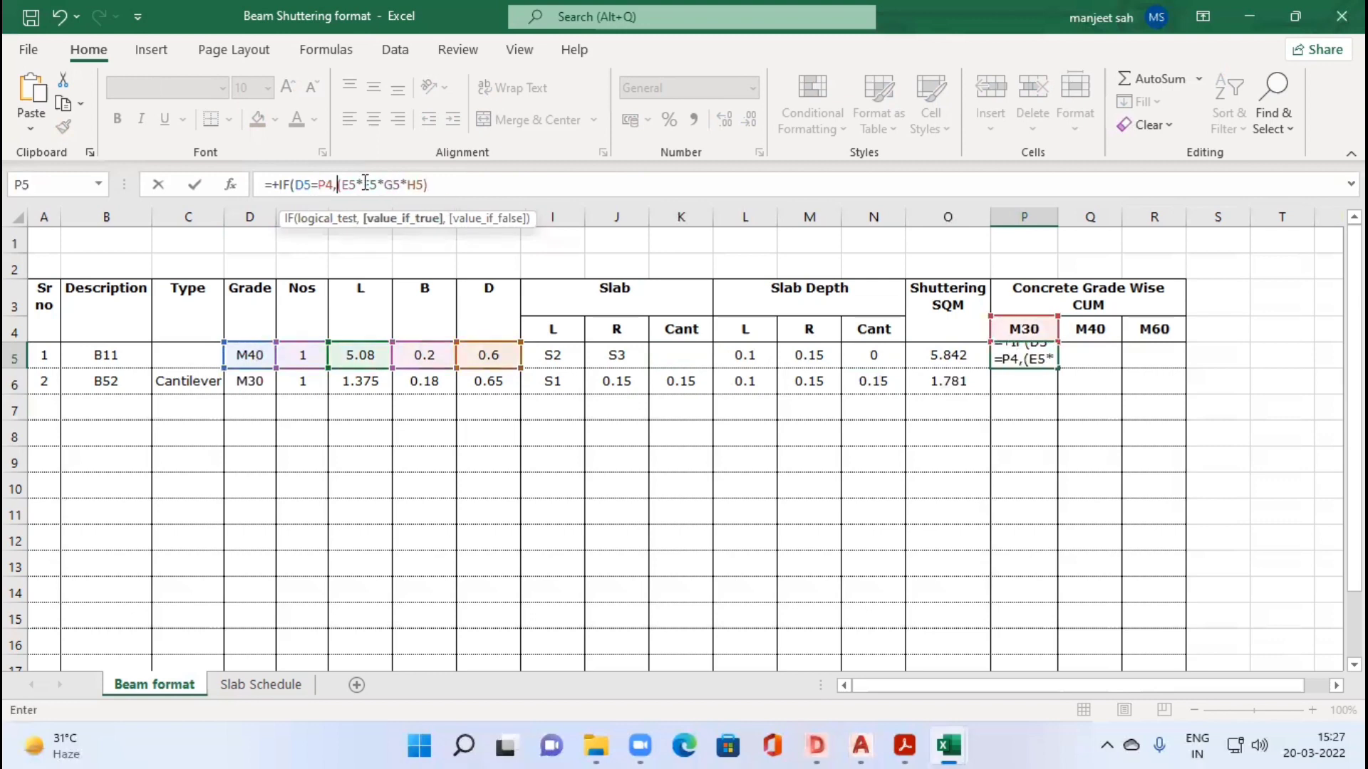
pyautogui.click(453, 185)
pyautogui.write(',')
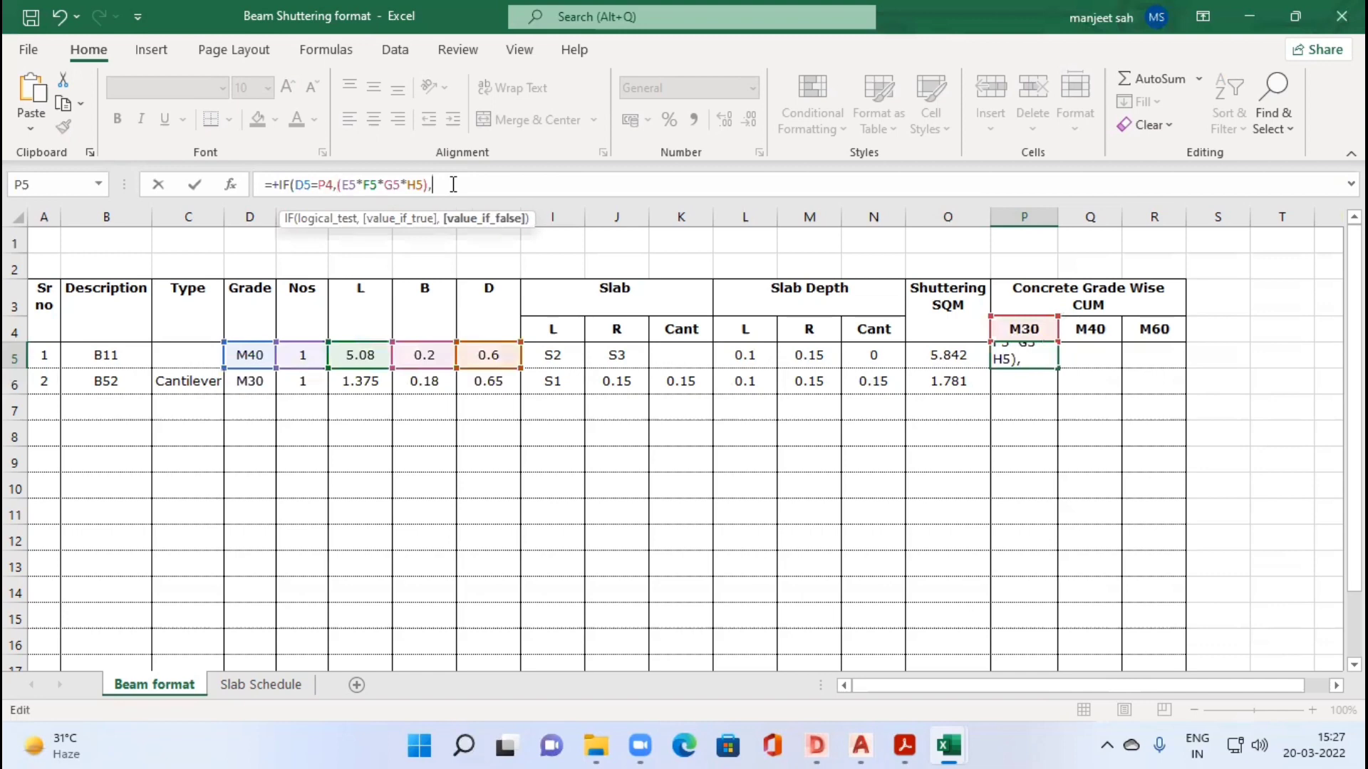
pyautogui.write('0)')
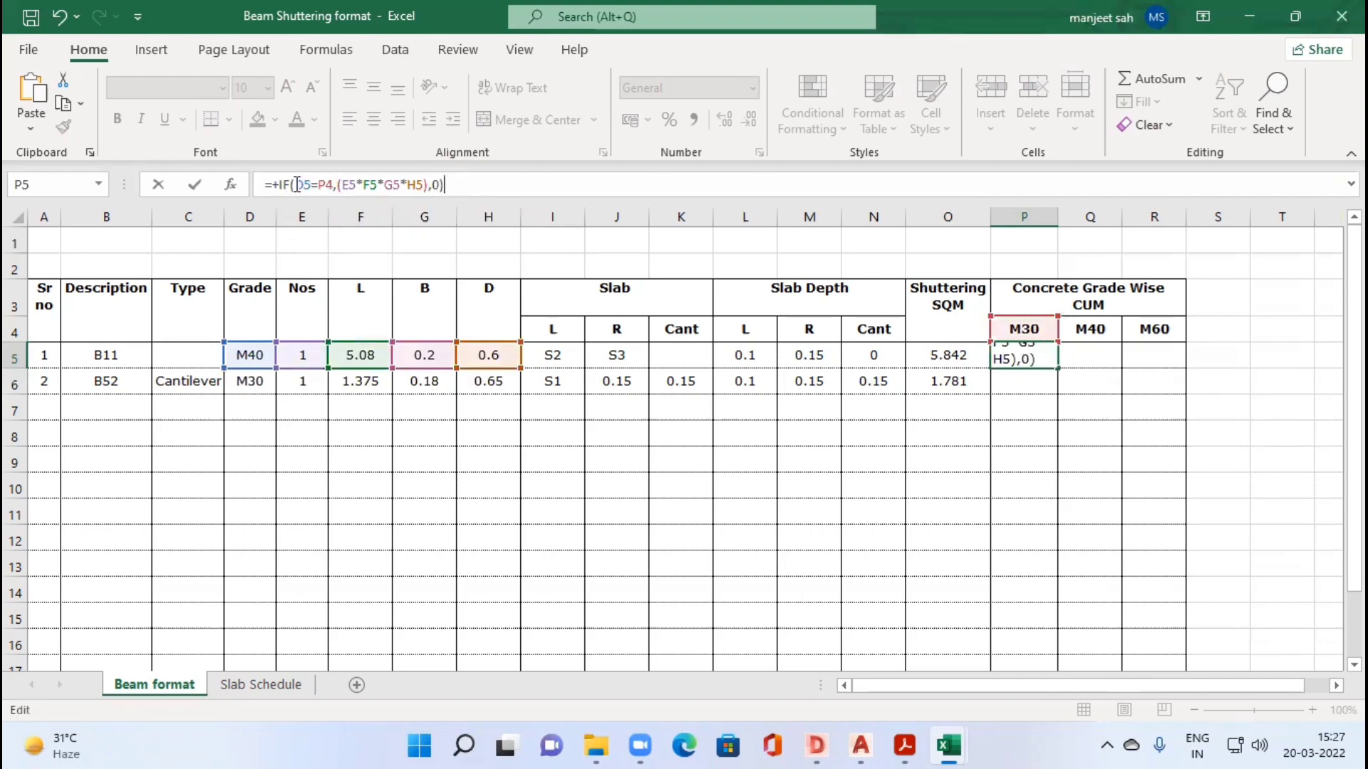
# Step: Make the grade references in P5's formula mixed, as $D5 and P$4, and commit it
pyautogui.click(295, 184)
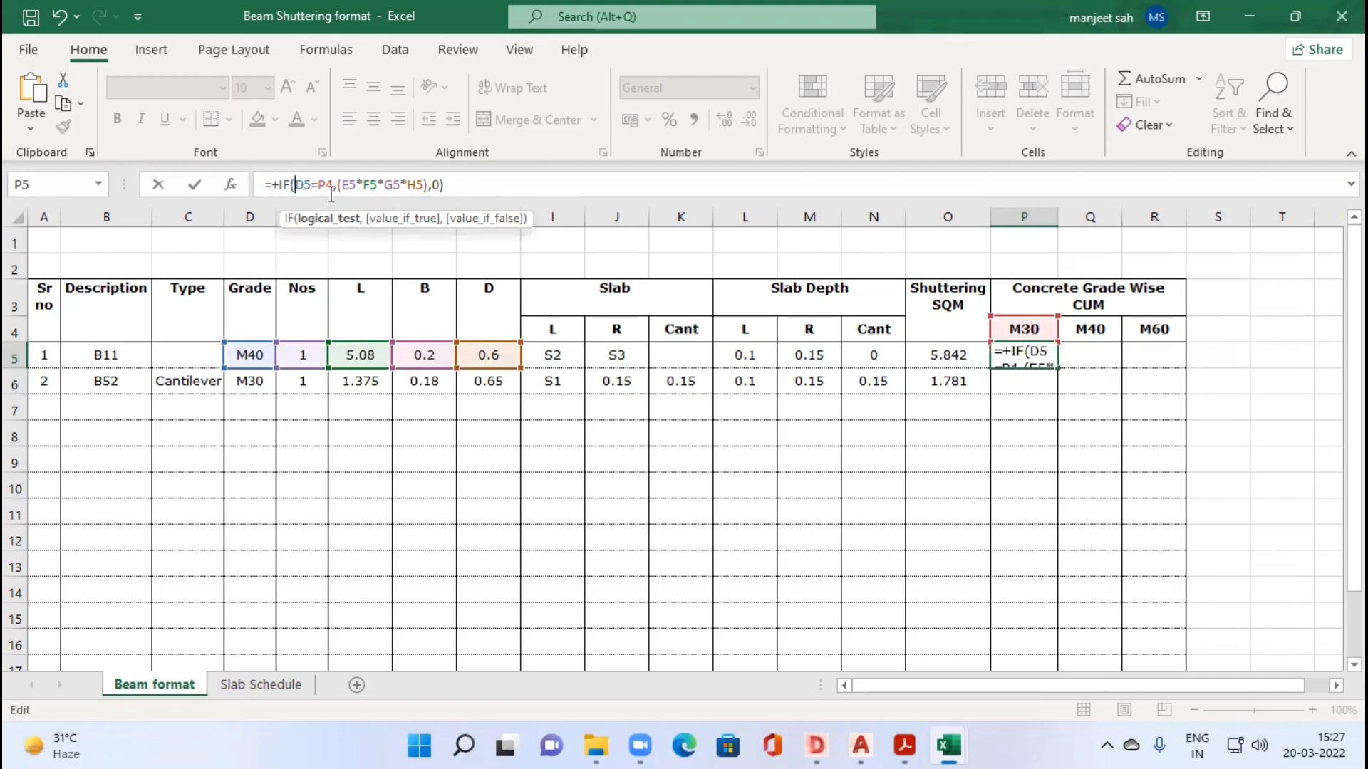
pyautogui.write('$')
pyautogui.click(333, 184)
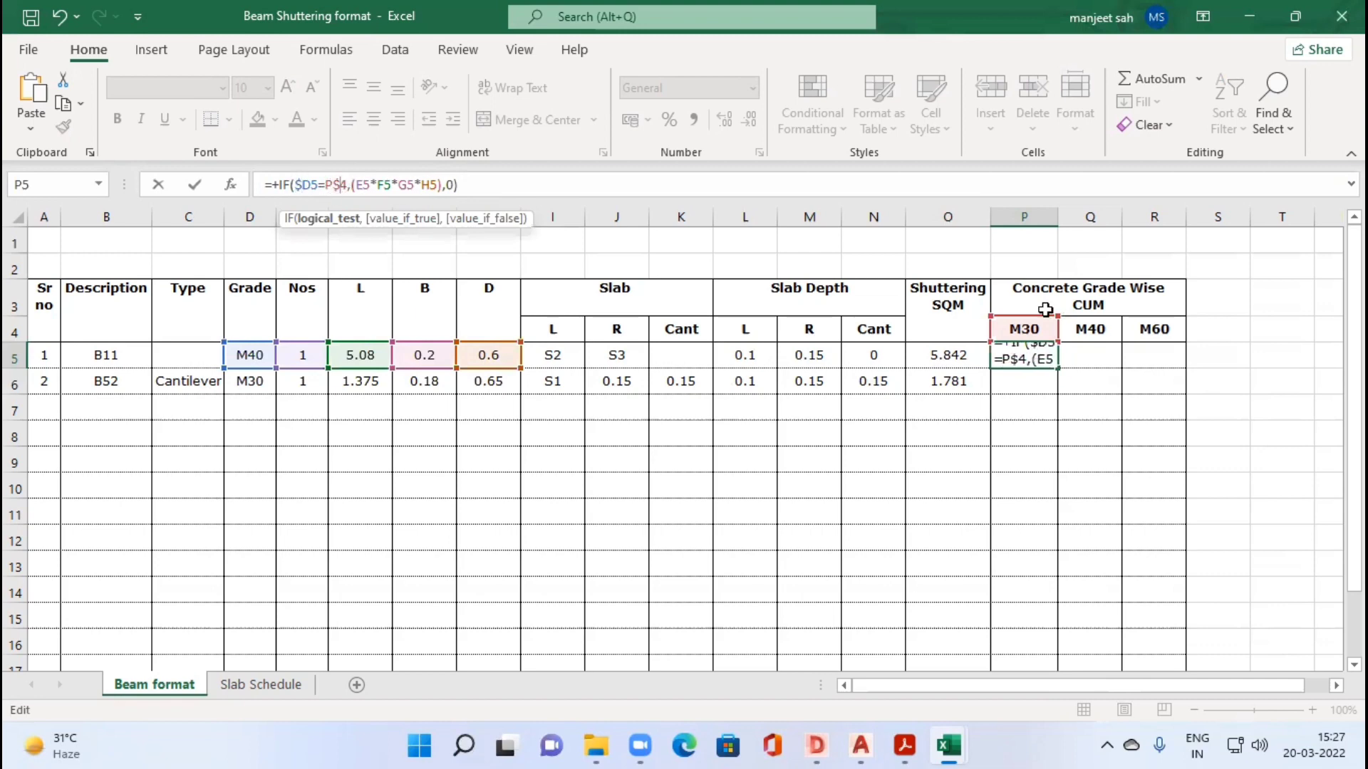
pyautogui.press('Tab')
pyautogui.press('Left')
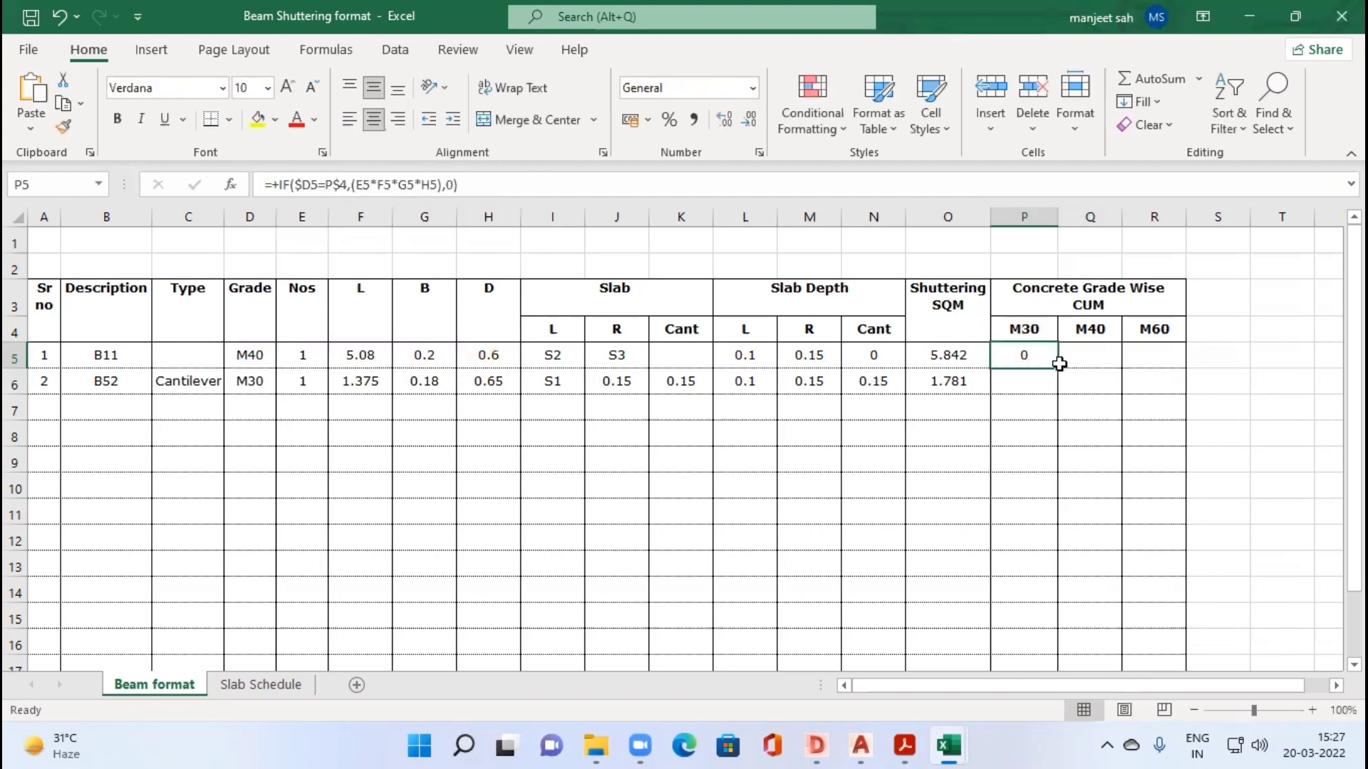
# Step: Try to fill P5's formula across P5:R6, and check the references in Q5
pyautogui.moveTo(1152, 356); pyautogui.dragTo(1101, 358)
pyautogui.hotkey('ctrl', 'z')
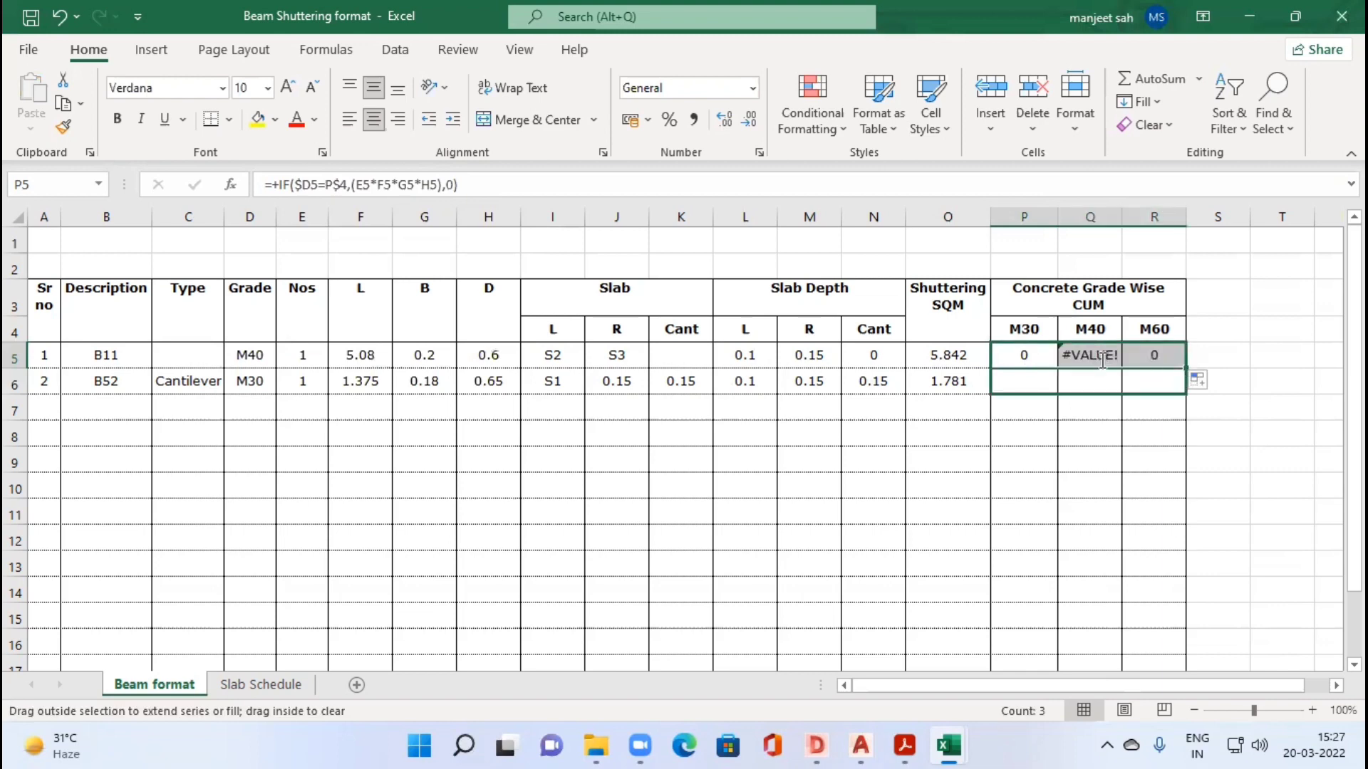
pyautogui.doubleClick(1101, 358)
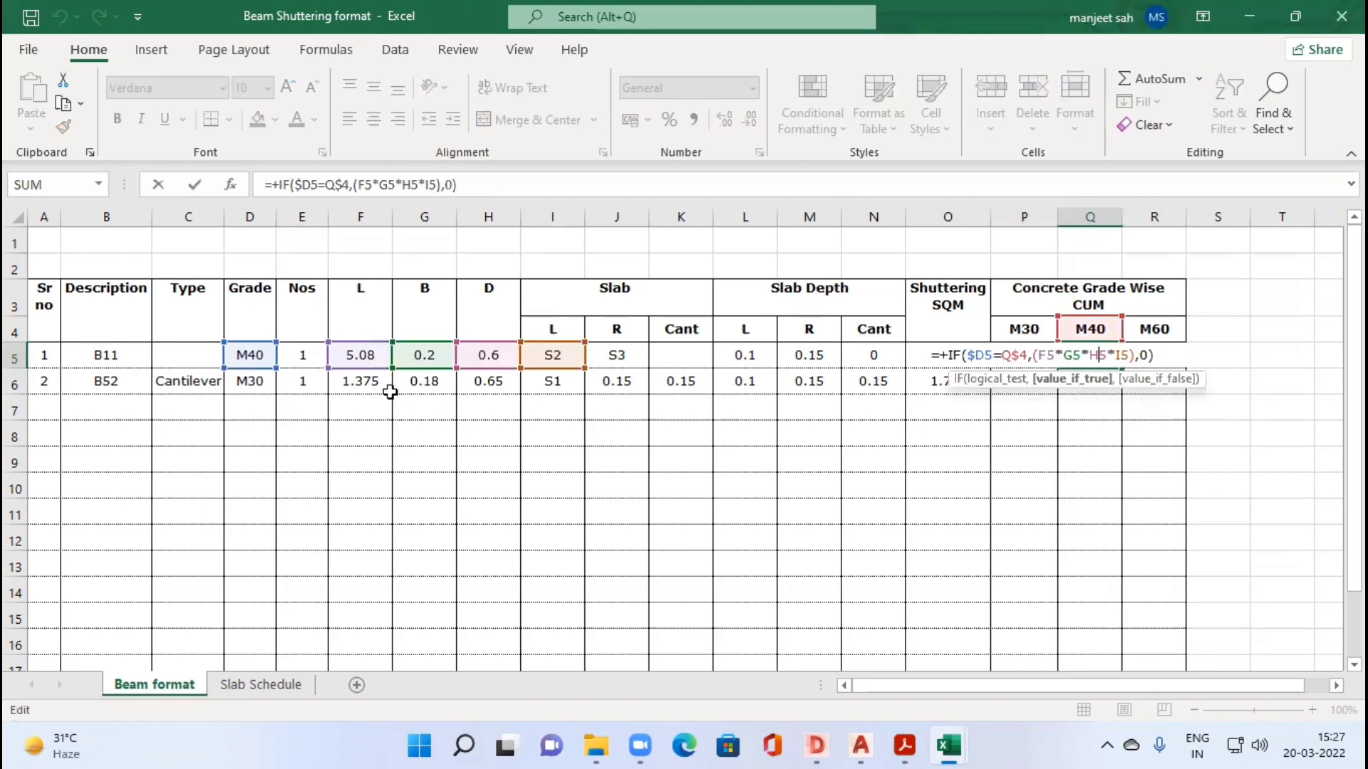
pyautogui.click(1011, 359)
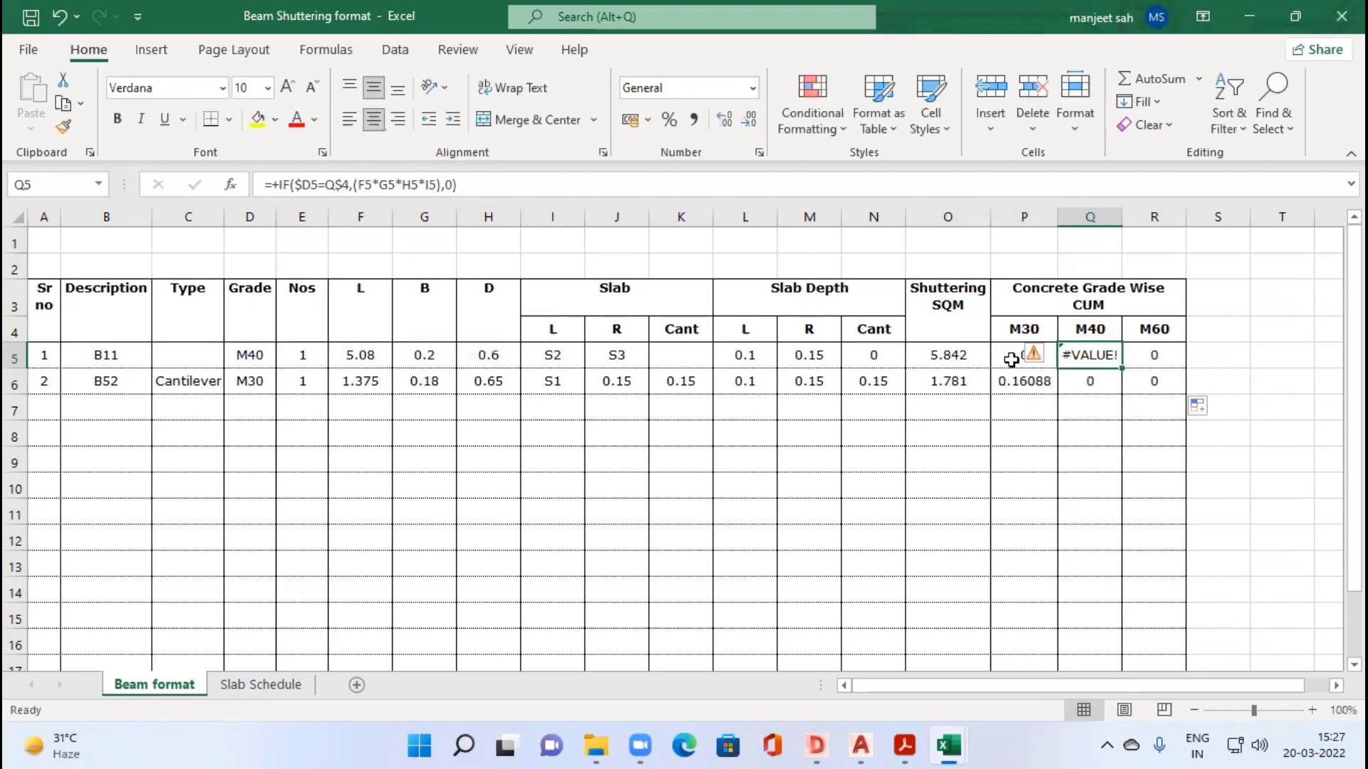
# Step: Lock the dimension columns in P5's formula so it reads =+IF($D5=P$4,($E5*$F5*$G5*$H5),0)
pyautogui.click(354, 185)
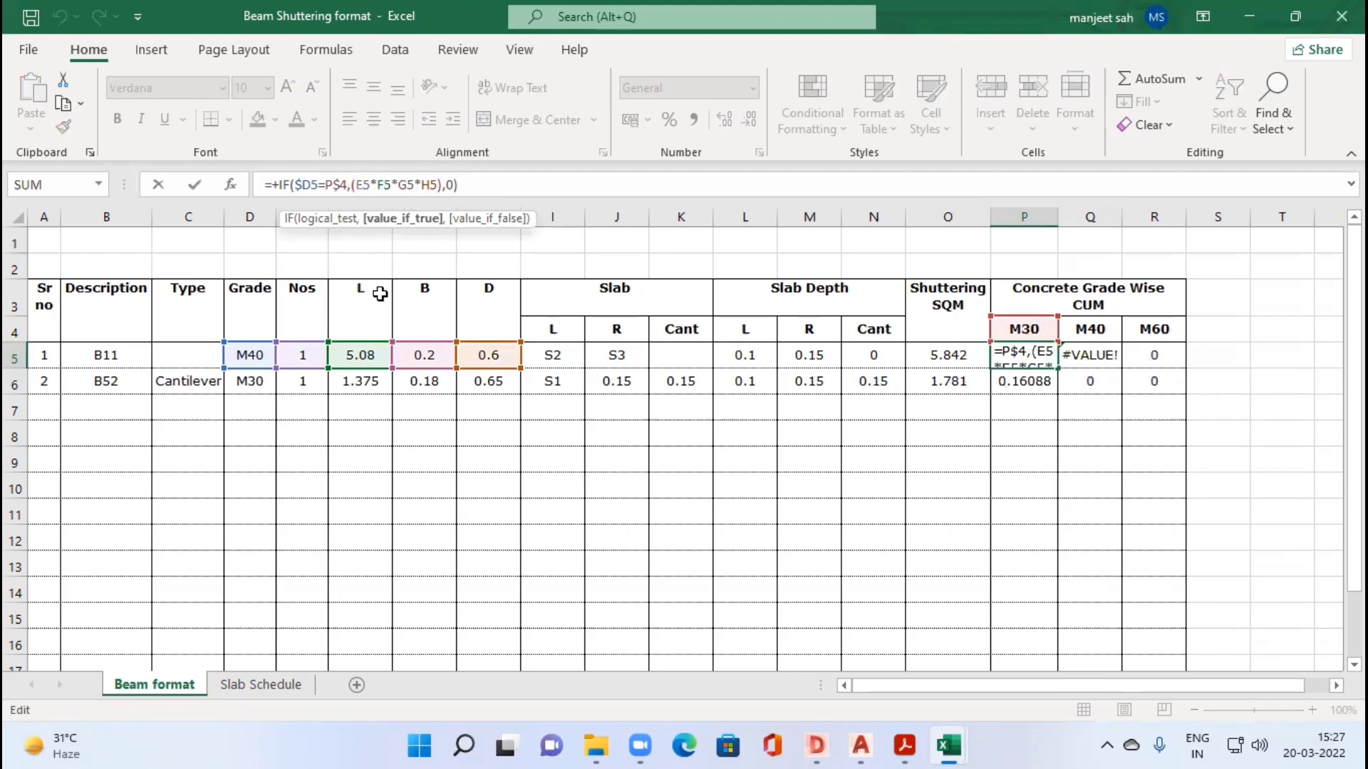
pyautogui.write('$')
pyautogui.click(386, 185)
pyautogui.write('$')
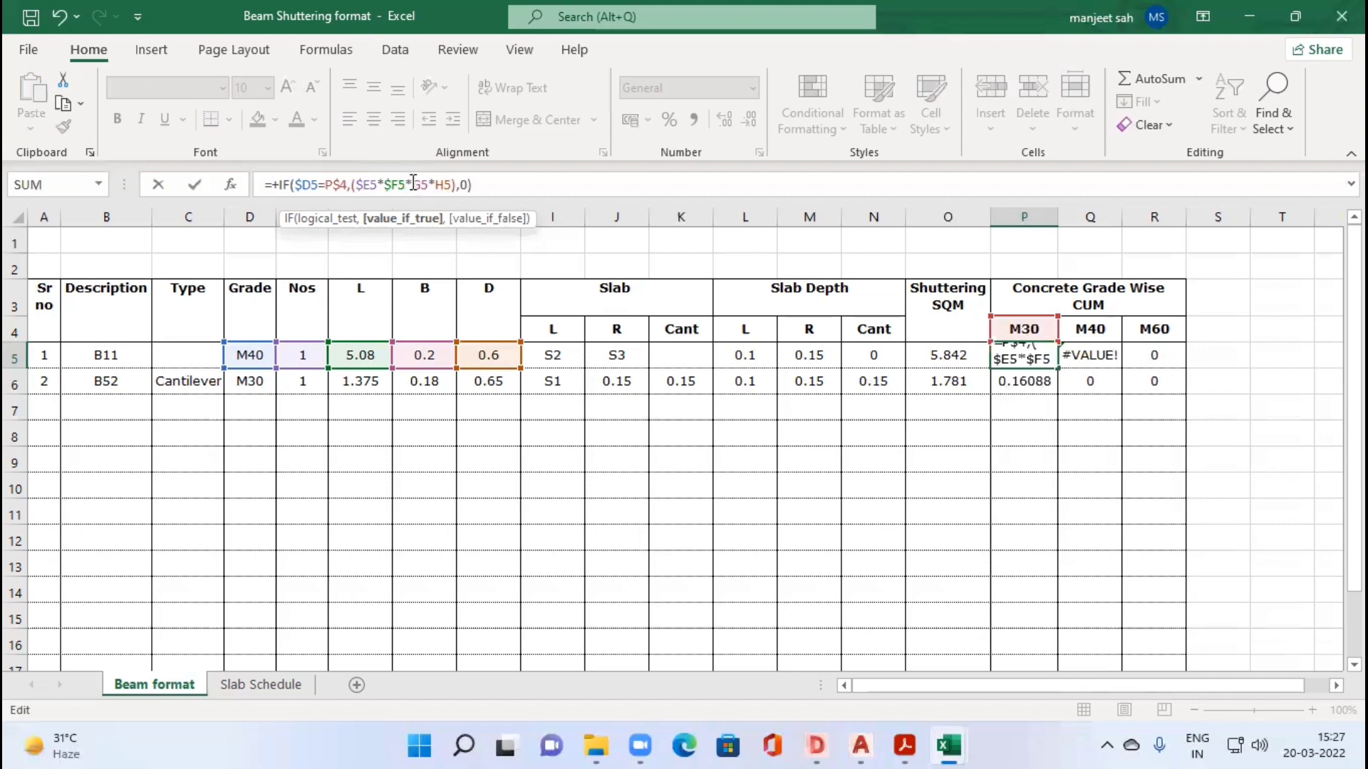
pyautogui.click(413, 184)
pyautogui.write('$')
pyautogui.click(440, 184)
pyautogui.write('$')
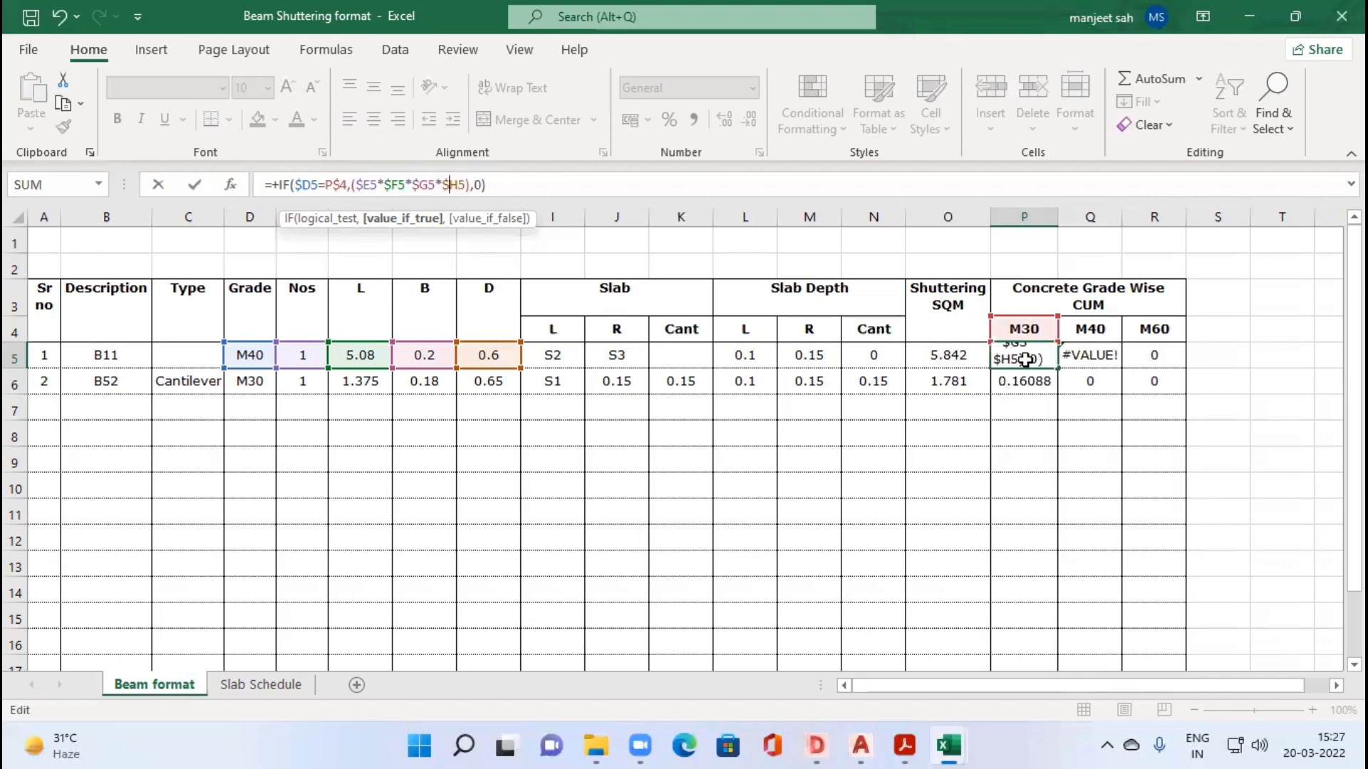
pyautogui.click(1013, 354)
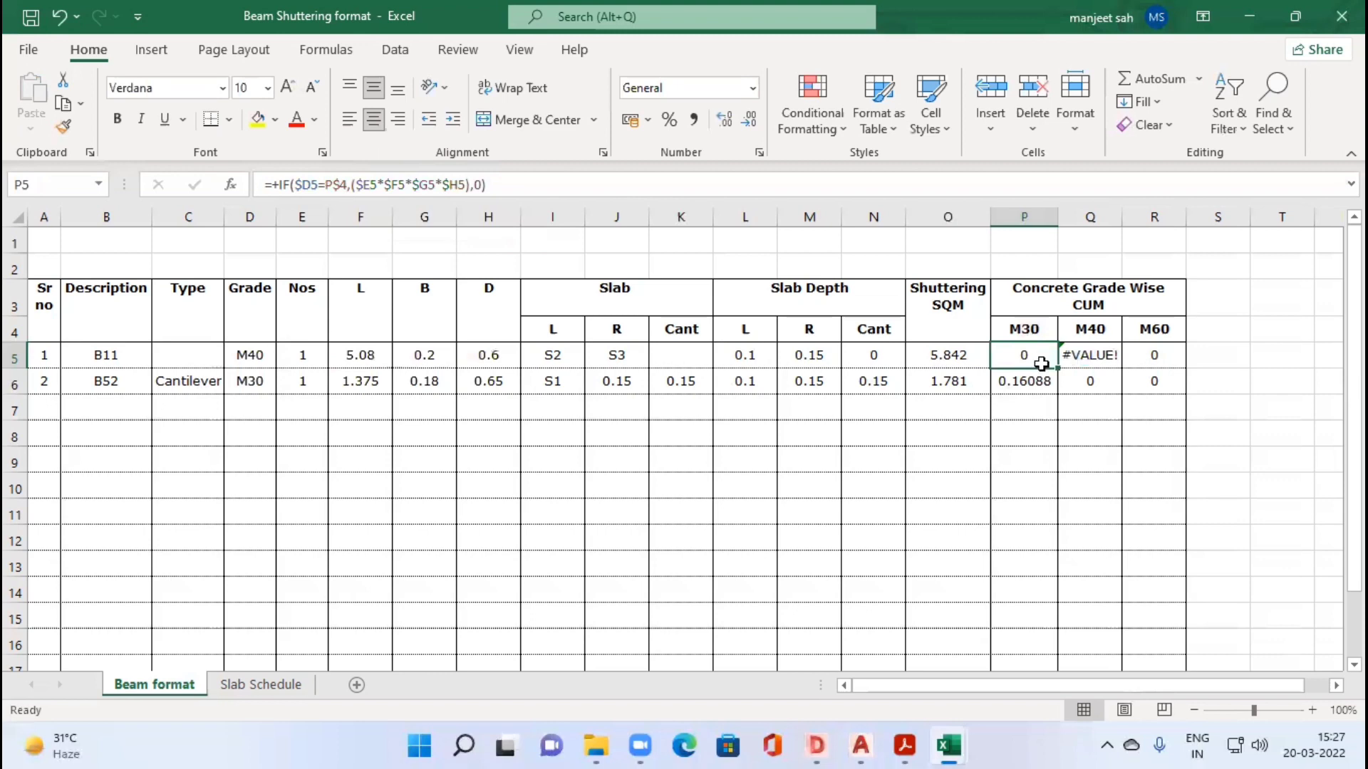
# Step: Fill P5's corrected formula across the M30, M40 and M60 columns for both beams, P5:R6
pyautogui.press('Delete')
pyautogui.hotkey('ctrl', 'z')
pyautogui.moveTo(1057, 368); pyautogui.dragTo(1182, 389)
pyautogui.click(1233, 354)
pyautogui.click(1038, 382)
# Step: Set beam B52's concrete grade in D6 to M60
pyautogui.click(252, 383)
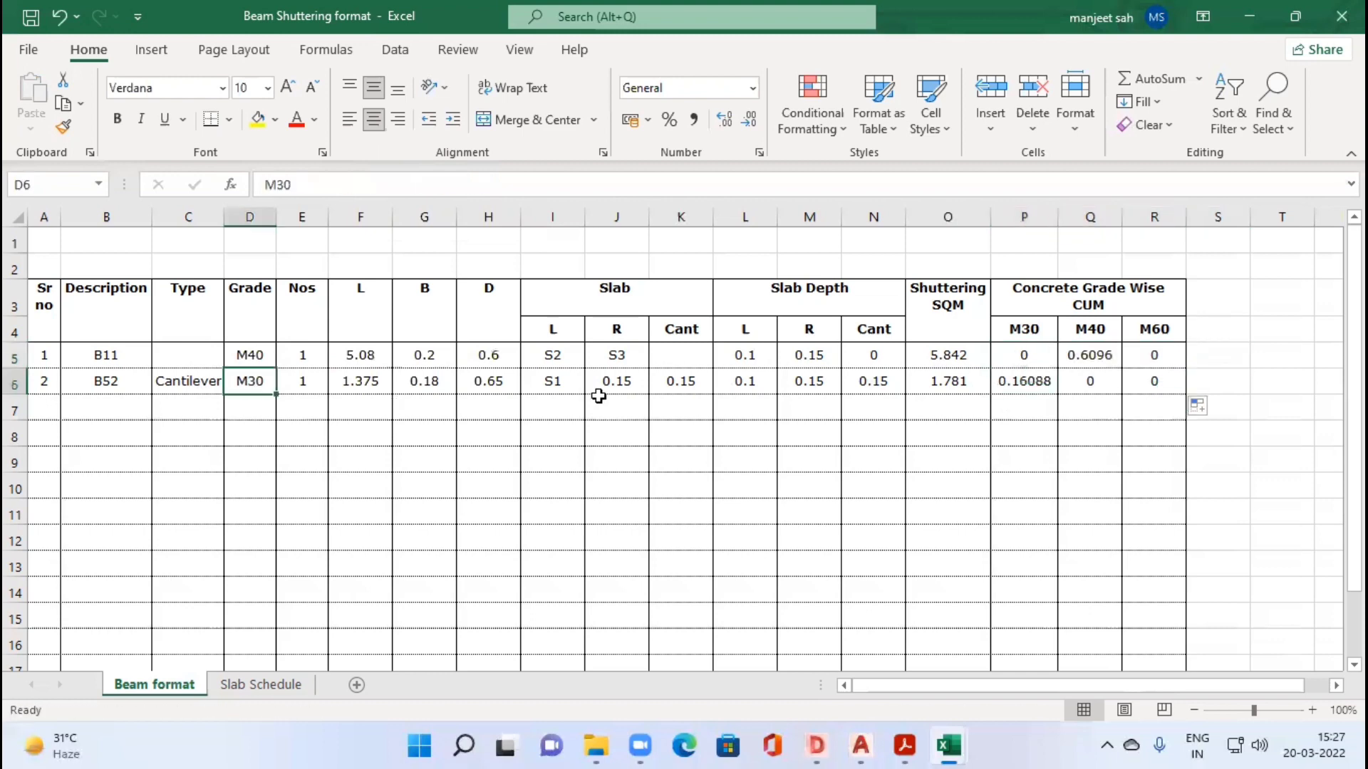
pyautogui.write('M60')
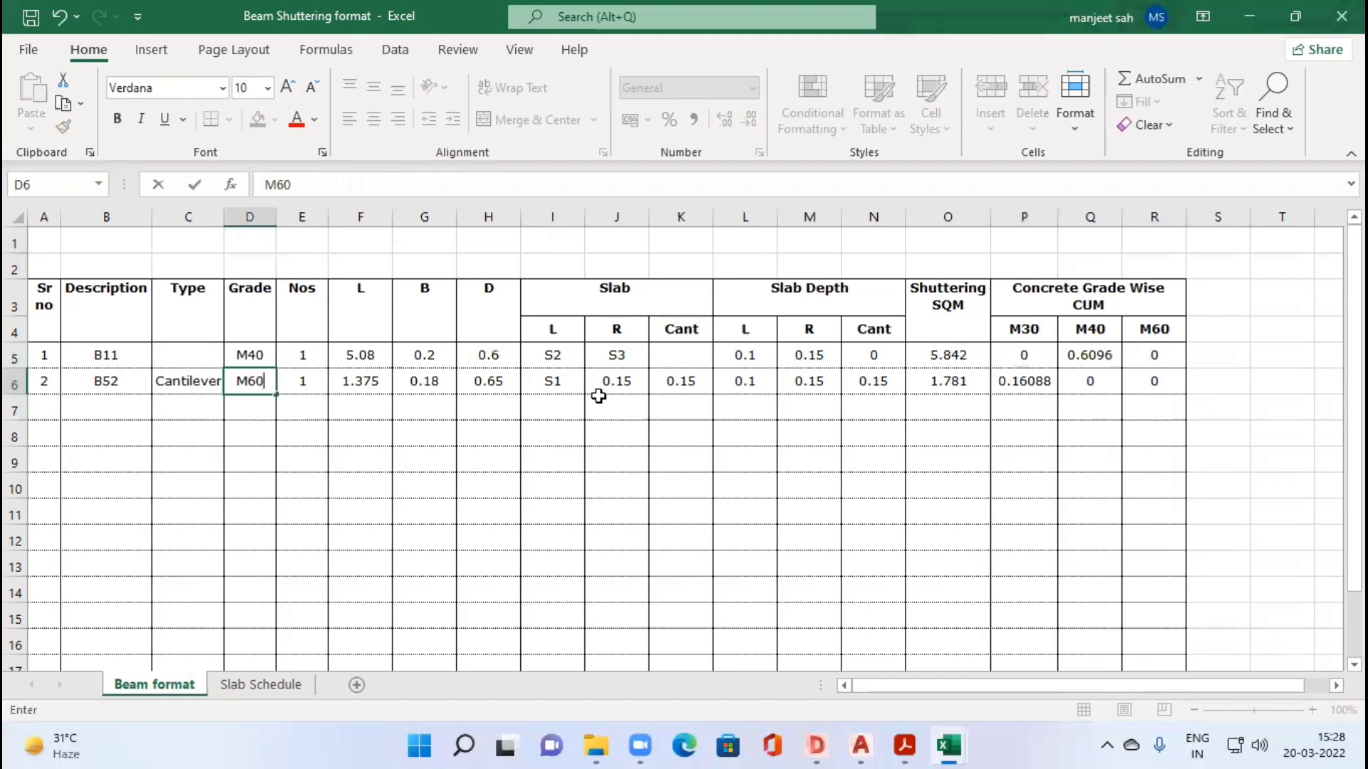
pyautogui.press('Return')
pyautogui.press('Left')
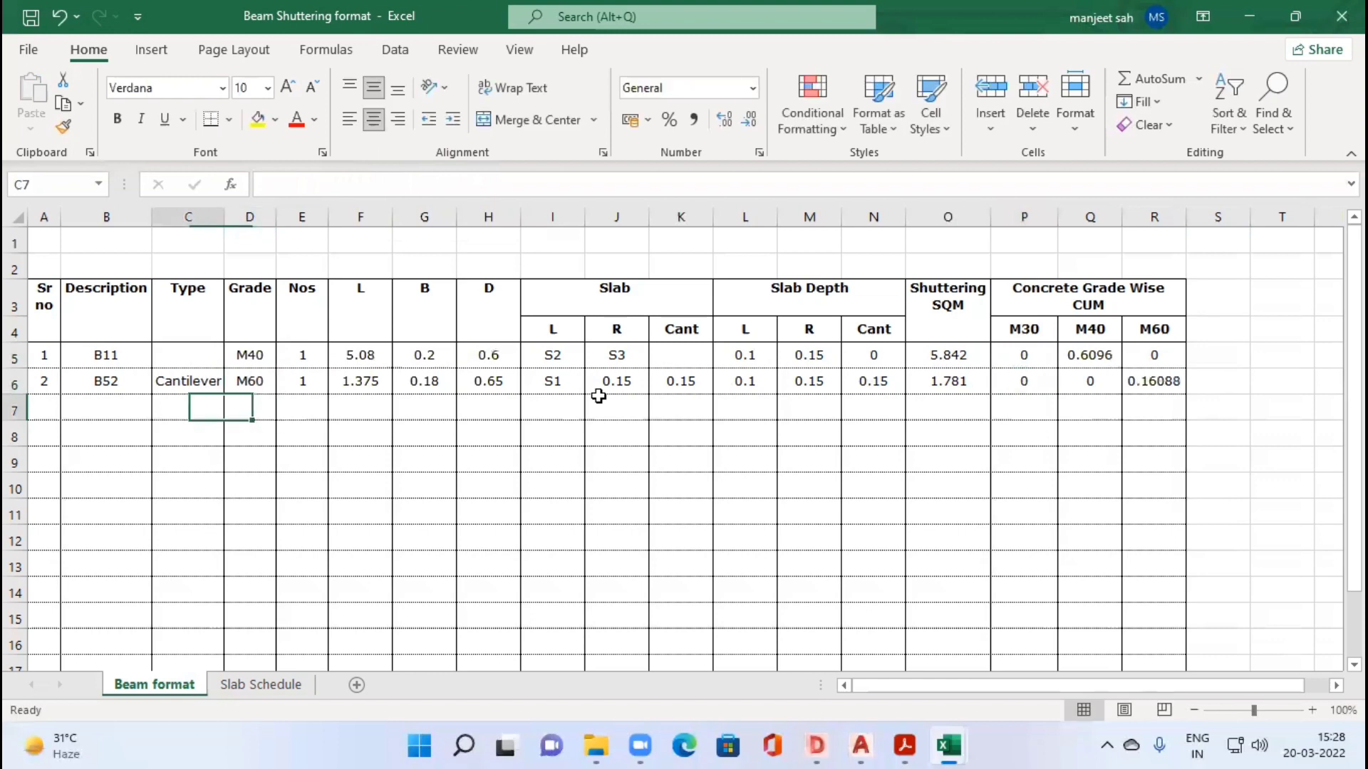
pyautogui.press('Left')
pyautogui.press('Left')
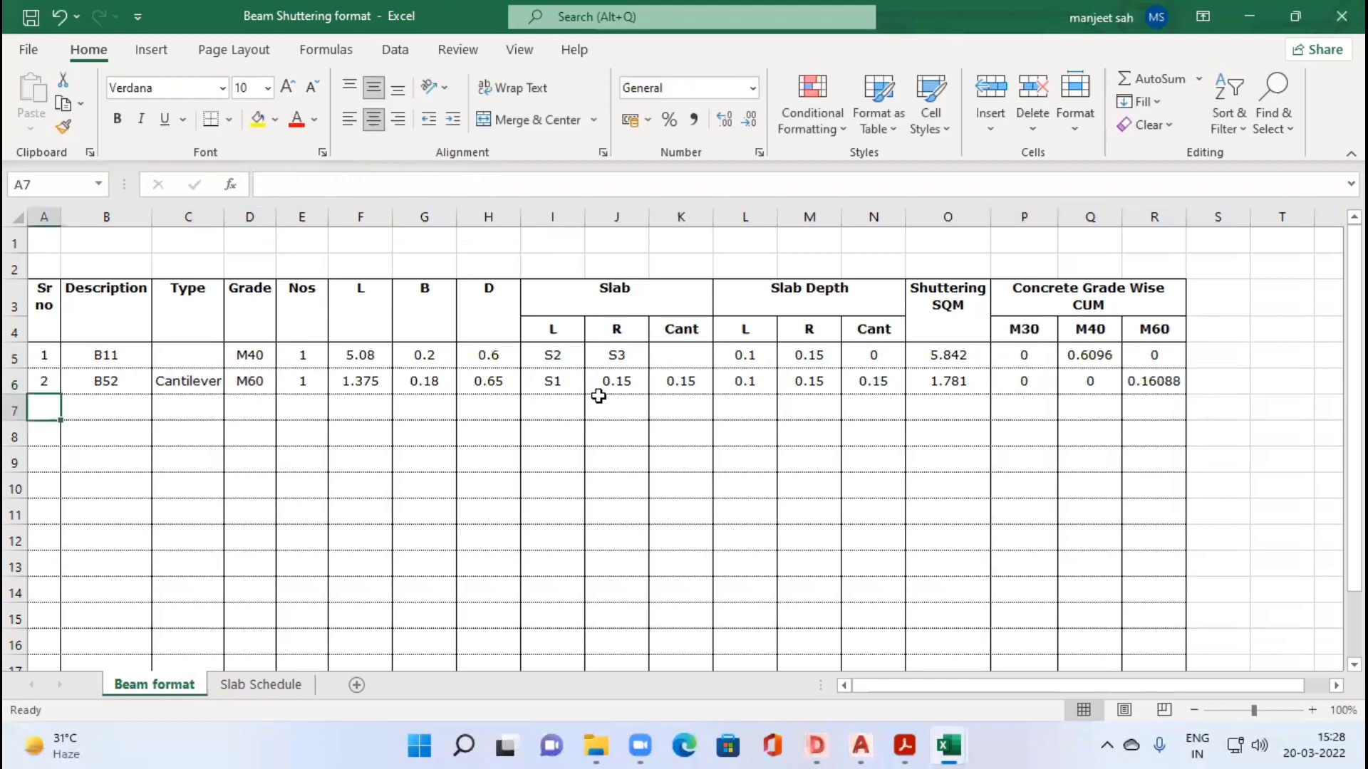
# Step: Switch to the beam layout drawing in DWG TrueView and quick-measure around beam B10 and slab S5
pyautogui.hotkey('alt', 'Tab')
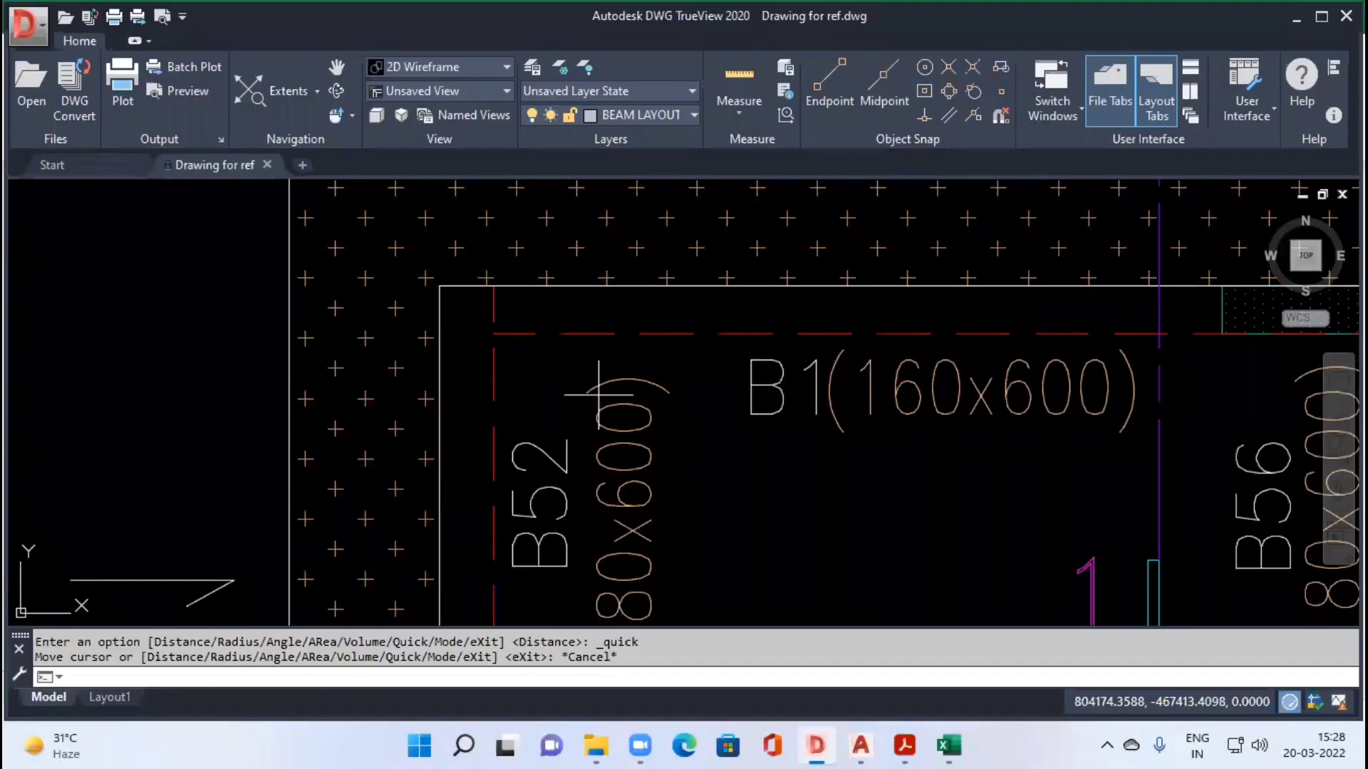
pyautogui.scroll(-5, 598, 394)
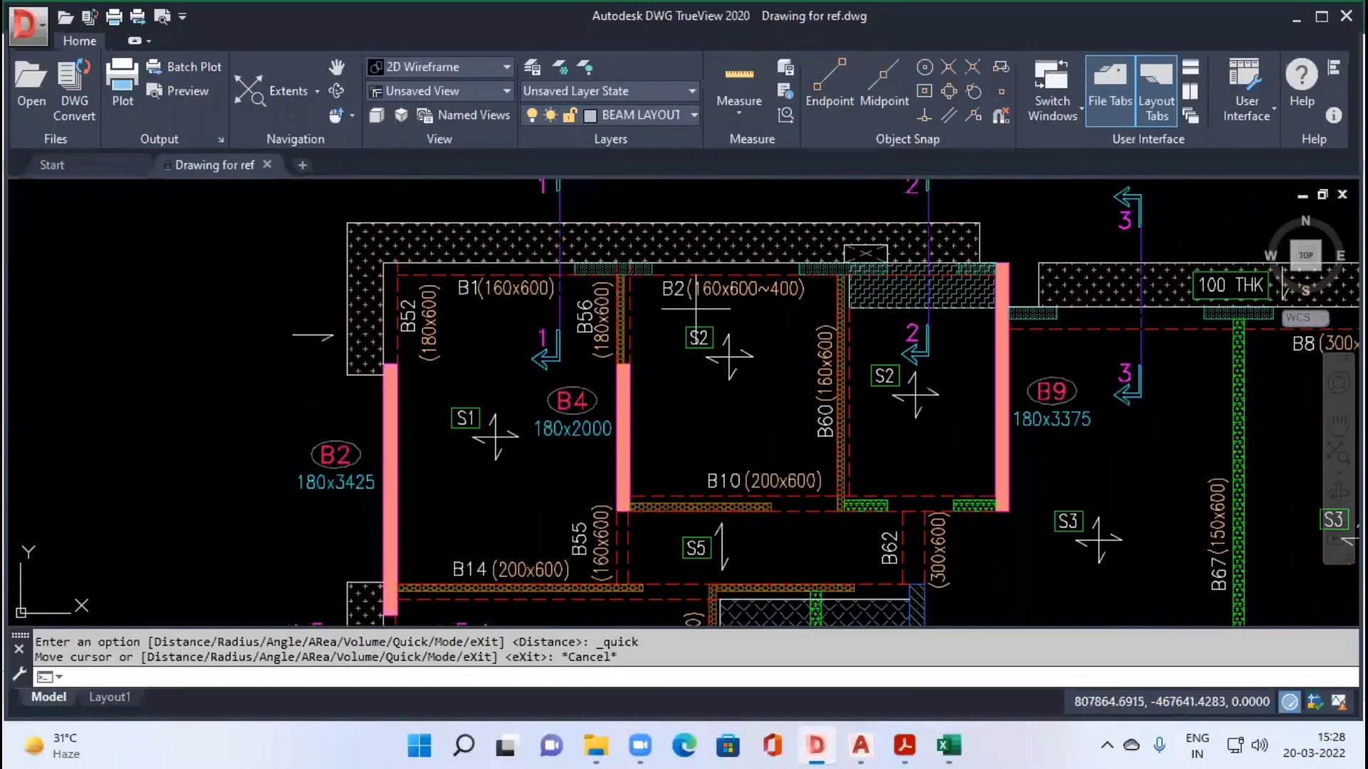
pyautogui.moveTo(878, 441); pyautogui.dragTo(763, 366)
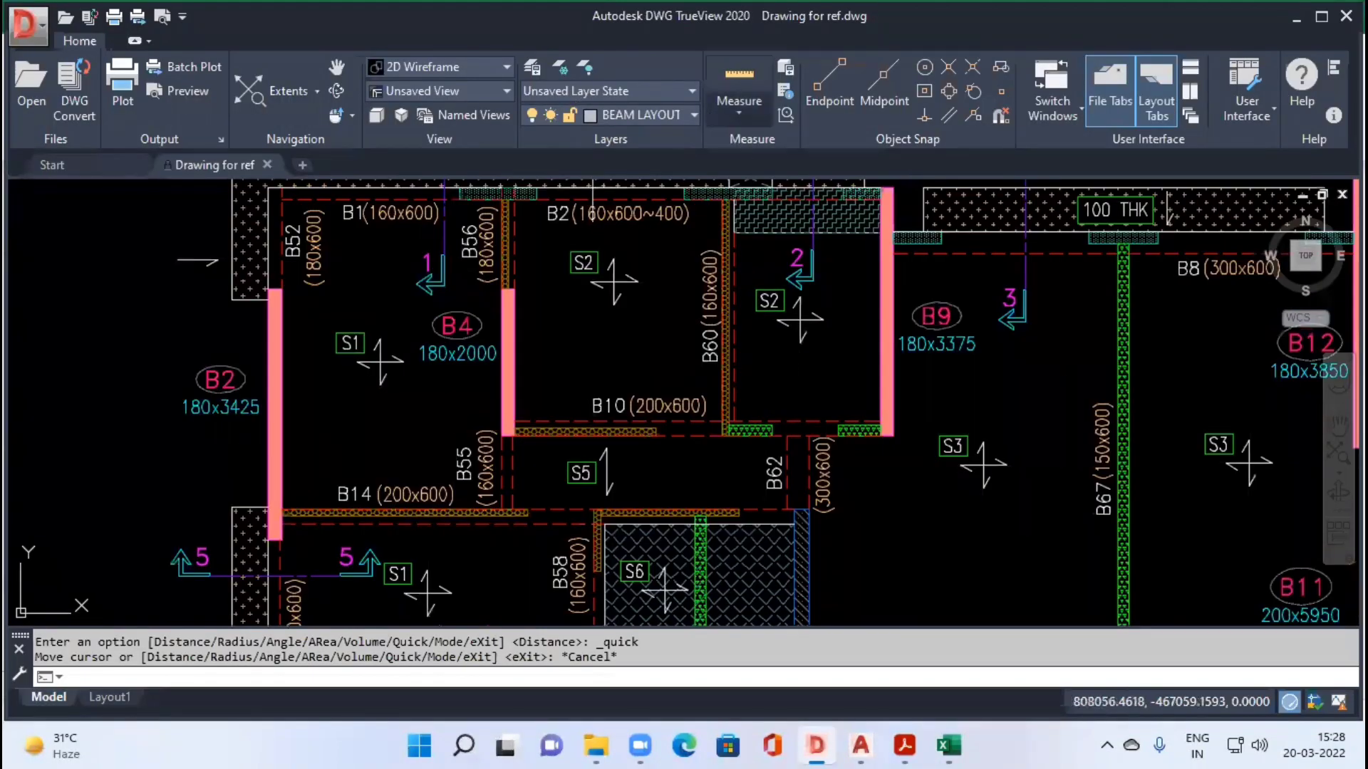
pyautogui.scroll(2, 564, 505)
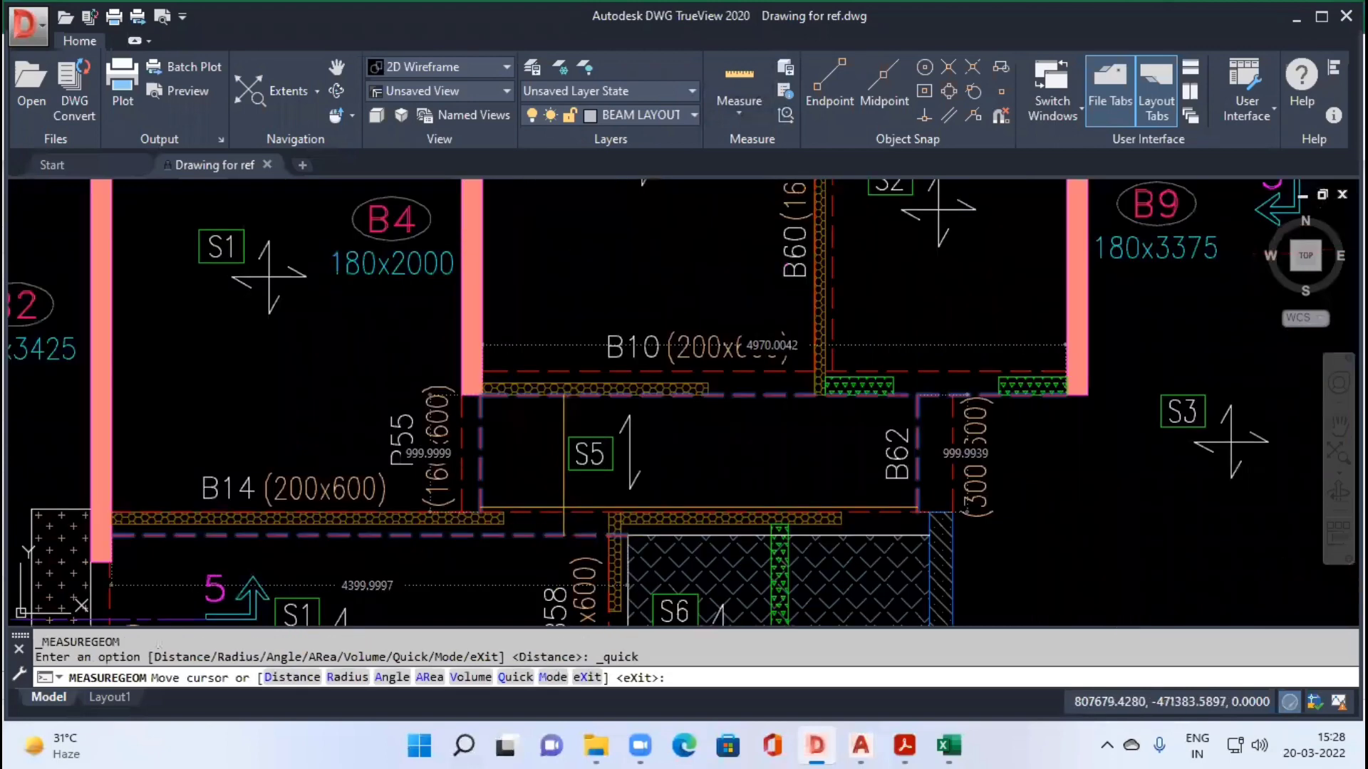
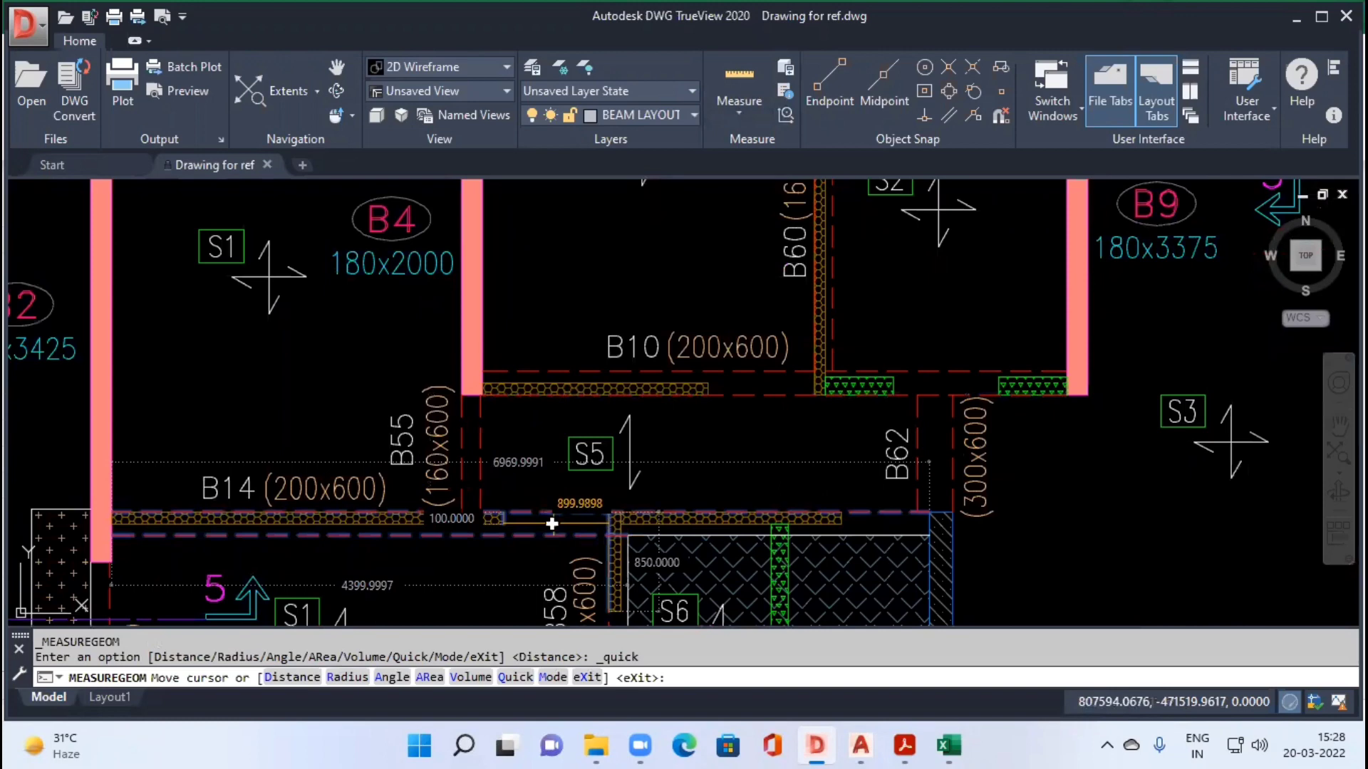
# Step: Return to the Excel beam sheet and set beam B14's grade to M30 and its Nos to 1 in row 7
pyautogui.hotkey('alt', 'Tab')
pyautogui.press('Tab')
pyautogui.press('Tab')
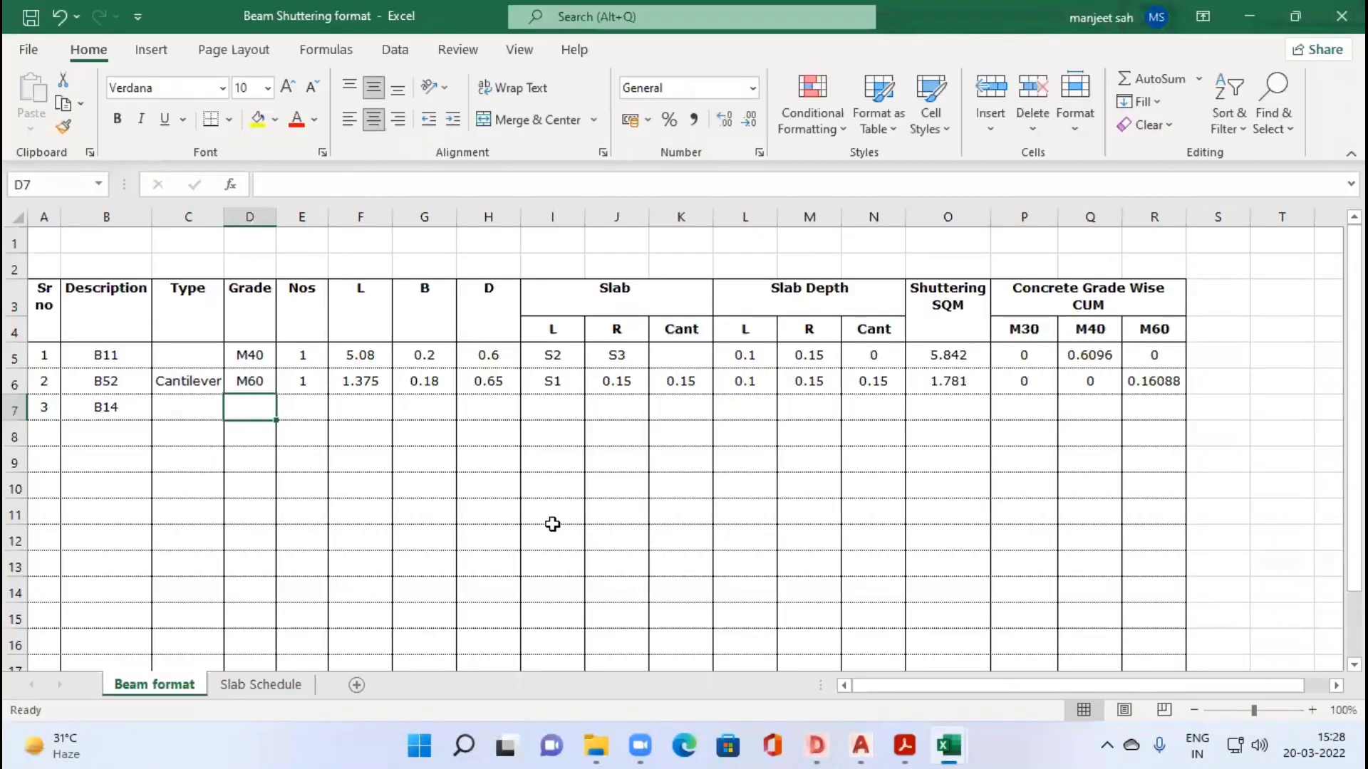
pyautogui.write('M30')
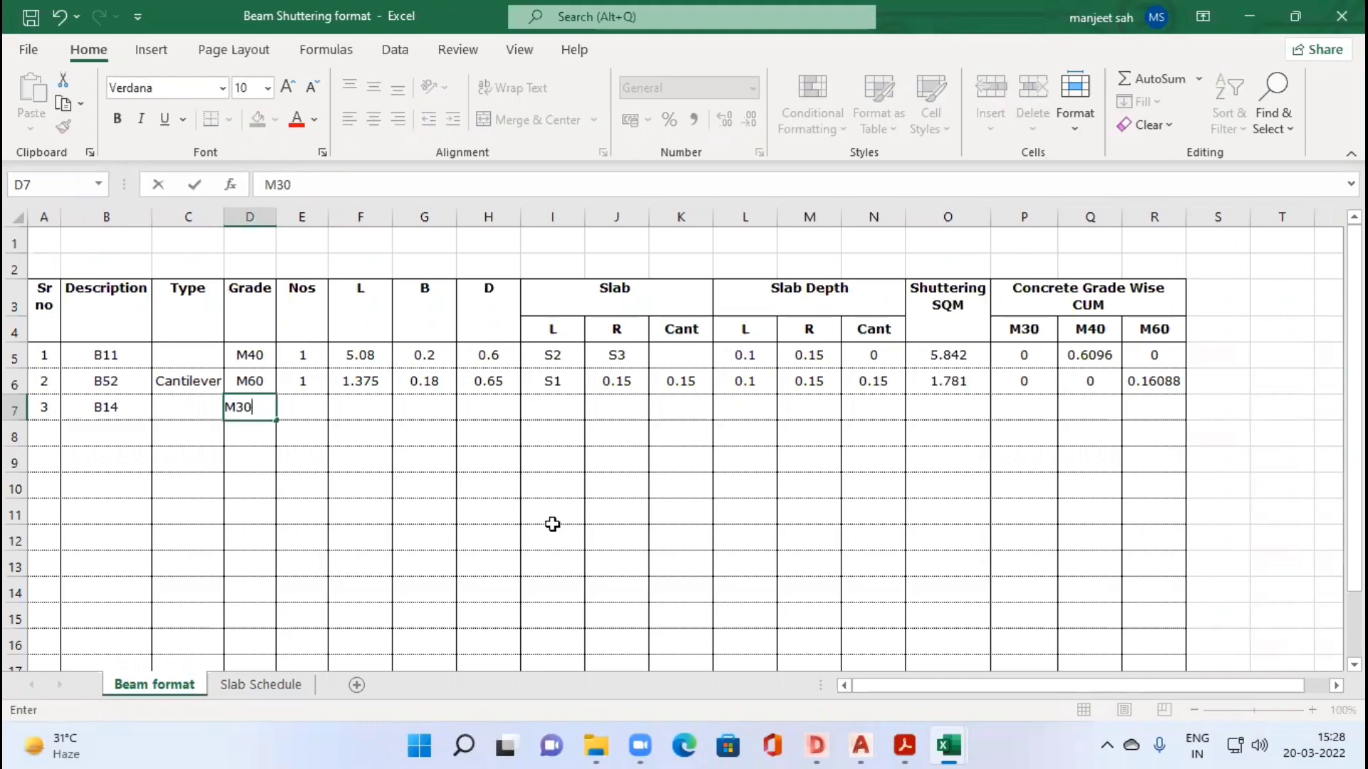
pyautogui.press('Tab')
pyautogui.write('1')
pyautogui.press('Tab')
# Step: Enter B14's full length from the drawing as 6.97 in F7
pyautogui.write('5')
pyautogui.hotkey('alt', 'Tab')
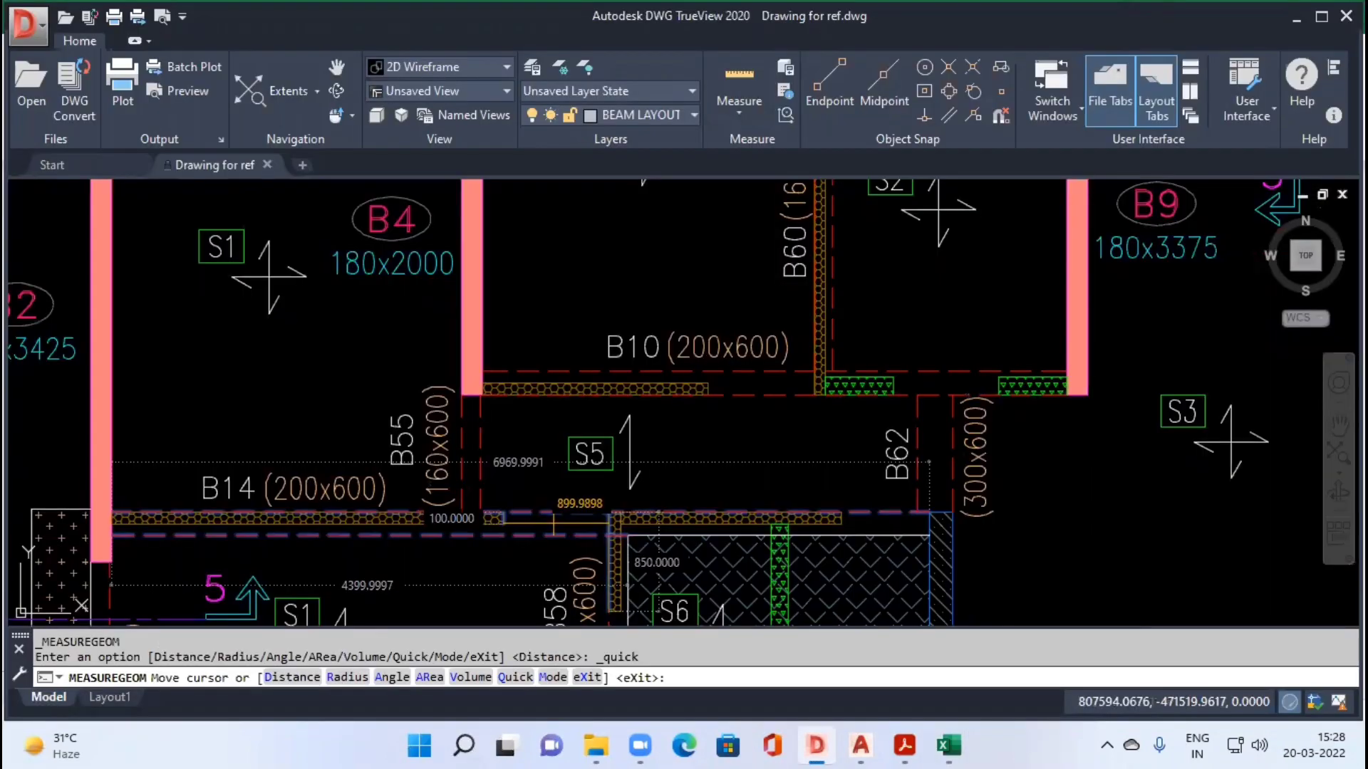
pyautogui.hotkey('alt', 'Tab')
pyautogui.write('.970')
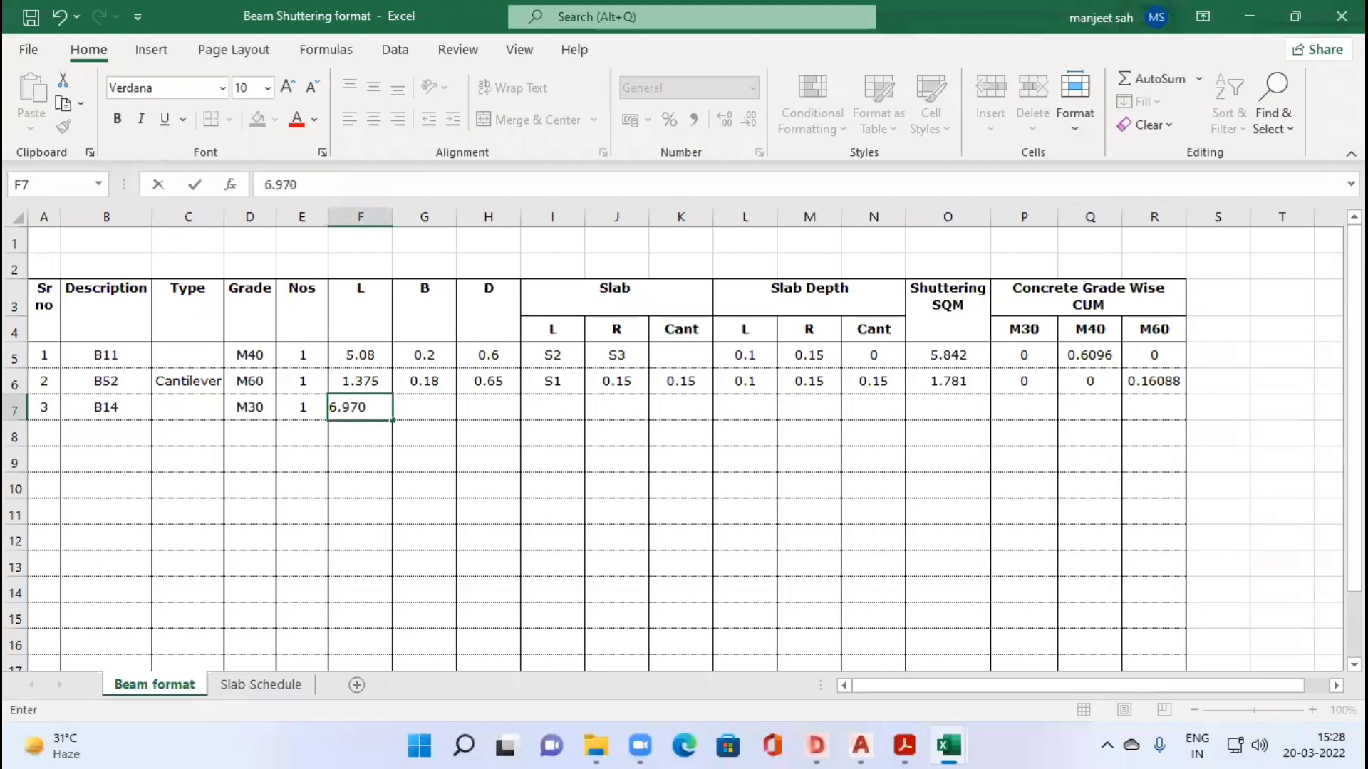
# Step: Check B14's section in the drawing and enter its width 0.2 in G7 and depth 0.6 in H7
pyautogui.hotkey('alt', 'Tab')
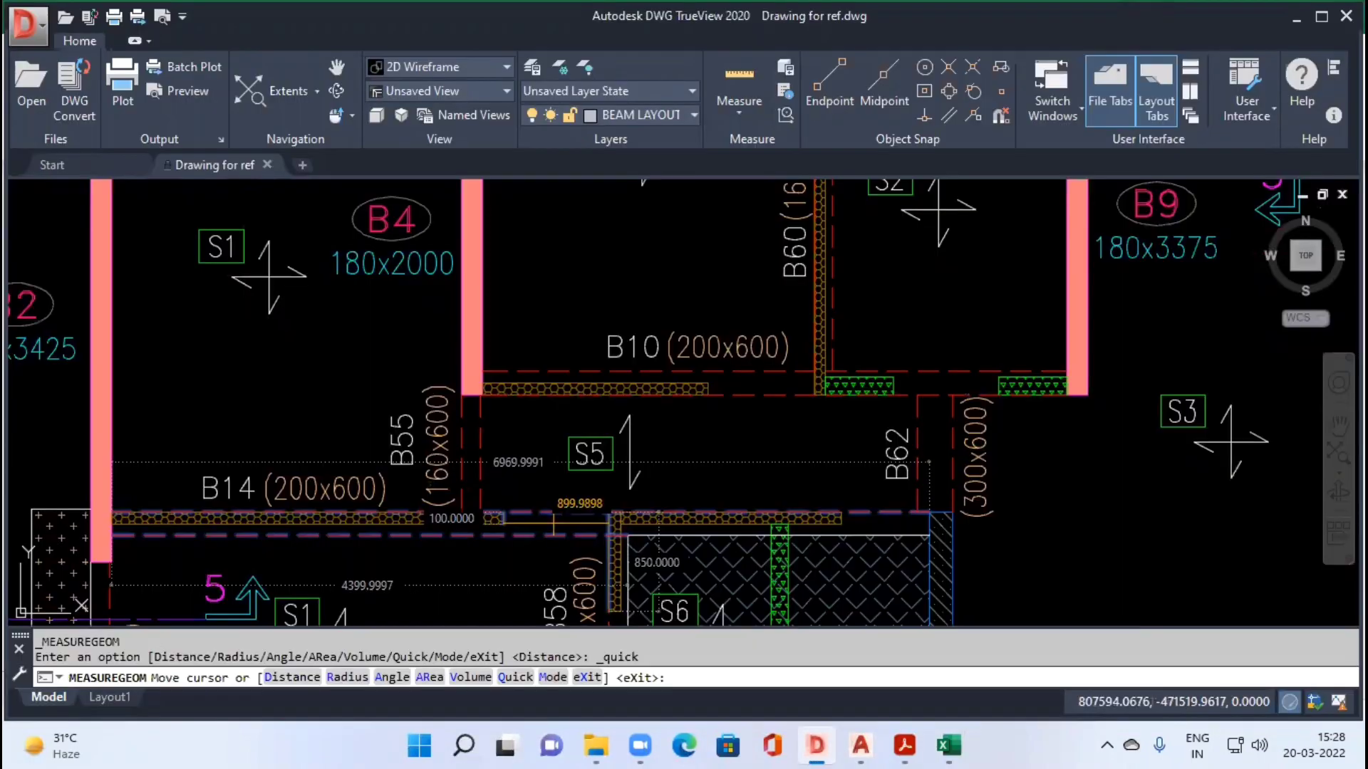
pyautogui.hotkey('alt', 'Tab')
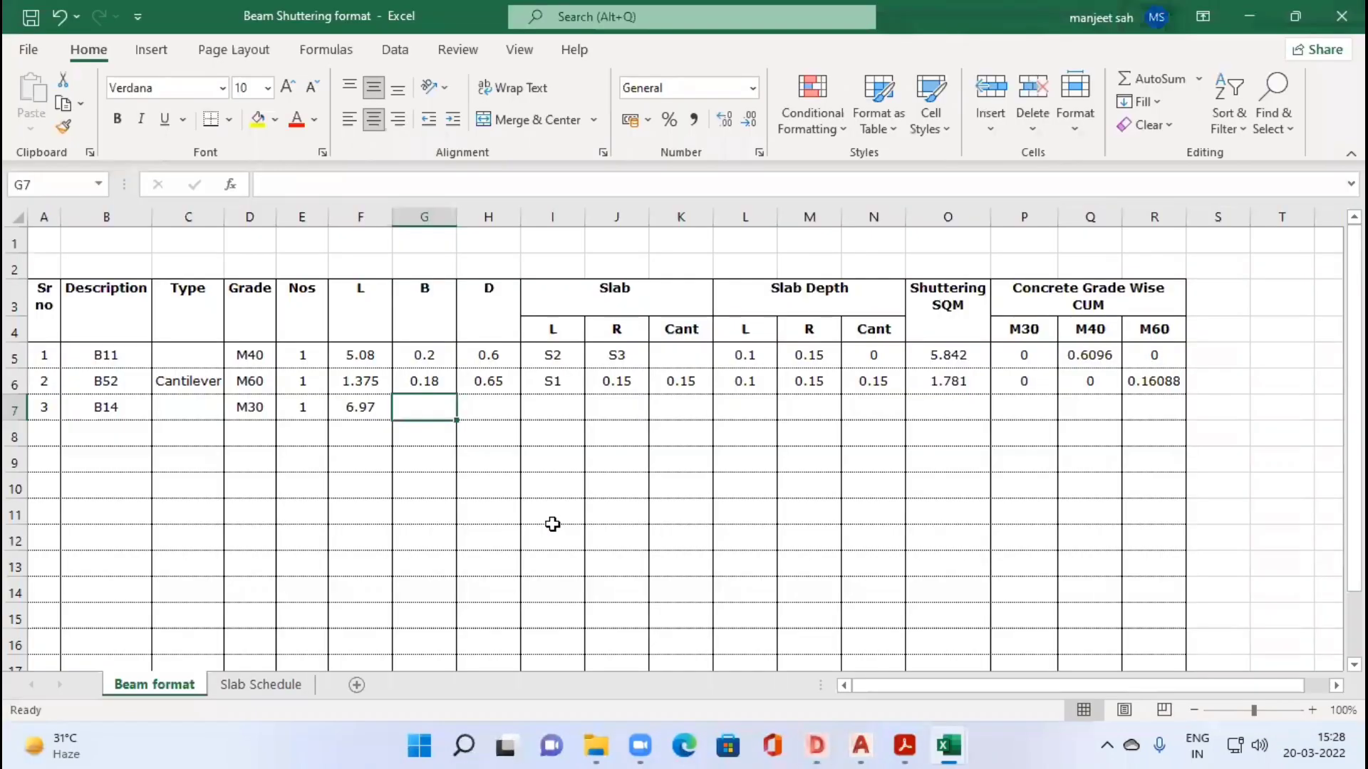
pyautogui.write('0.2')
pyautogui.press('Tab')
pyautogui.write('0.6')
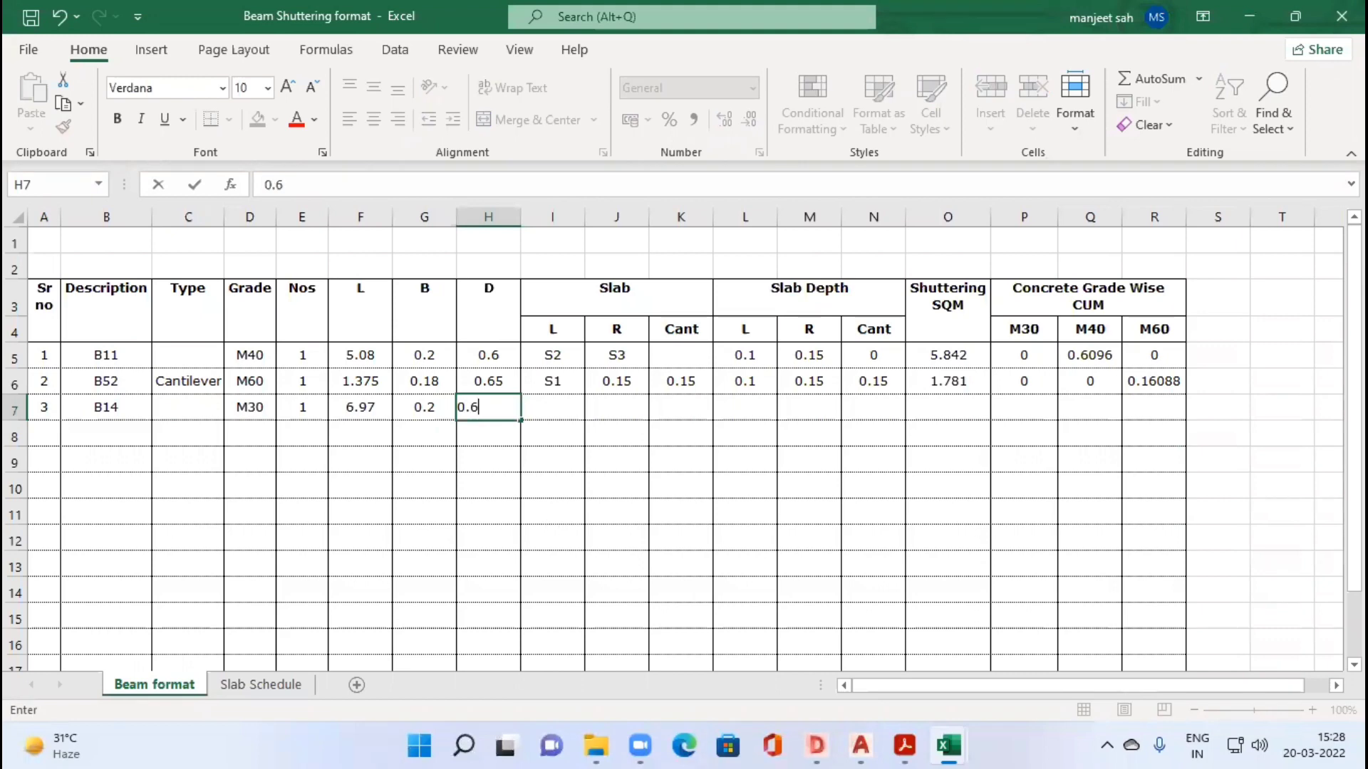
# Step: Switch to the DWG TrueView drawing, end the quick measurement and examine B14's run where it meets B55, S5, B58 and B62
pyautogui.hotkey('alt', 'Tab')
pyautogui.press('Escape')
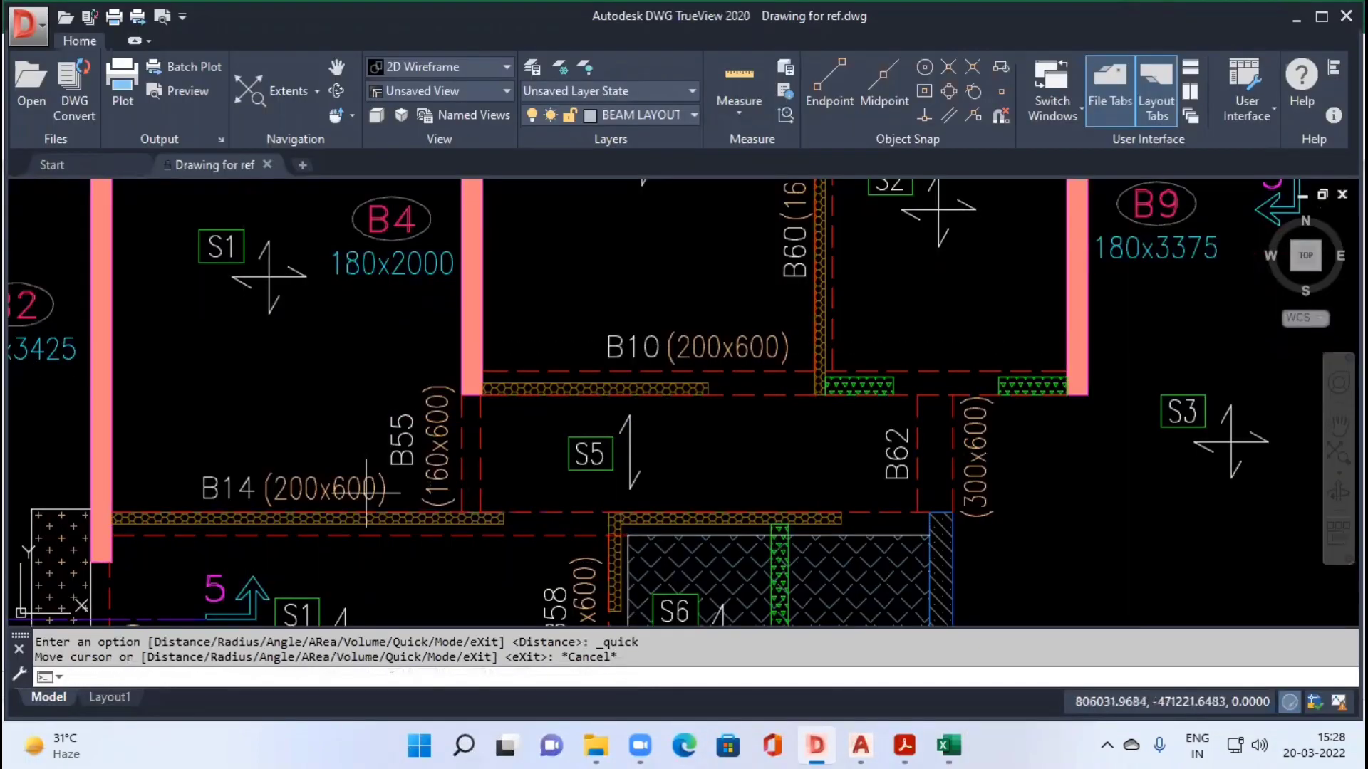
pyautogui.scroll(-2, 365, 492)
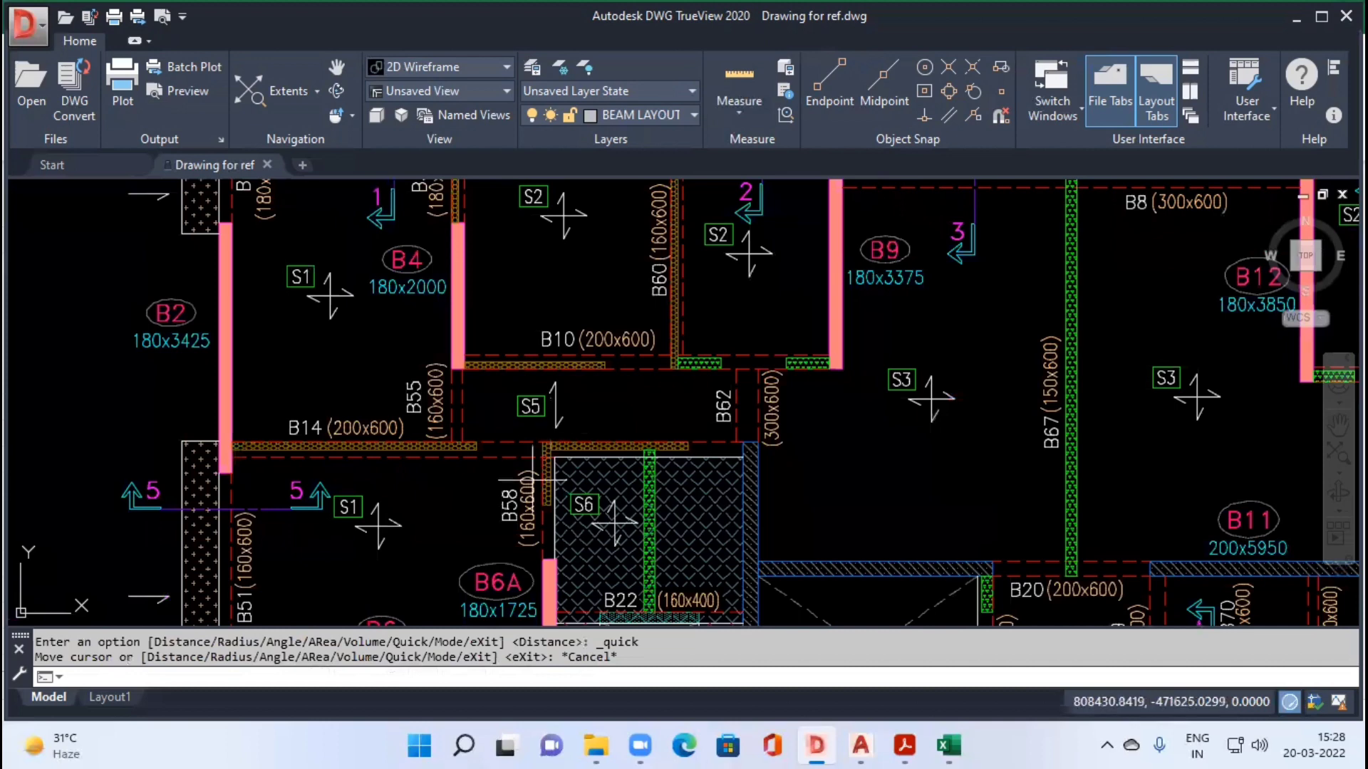
pyautogui.scroll(2, 542, 480)
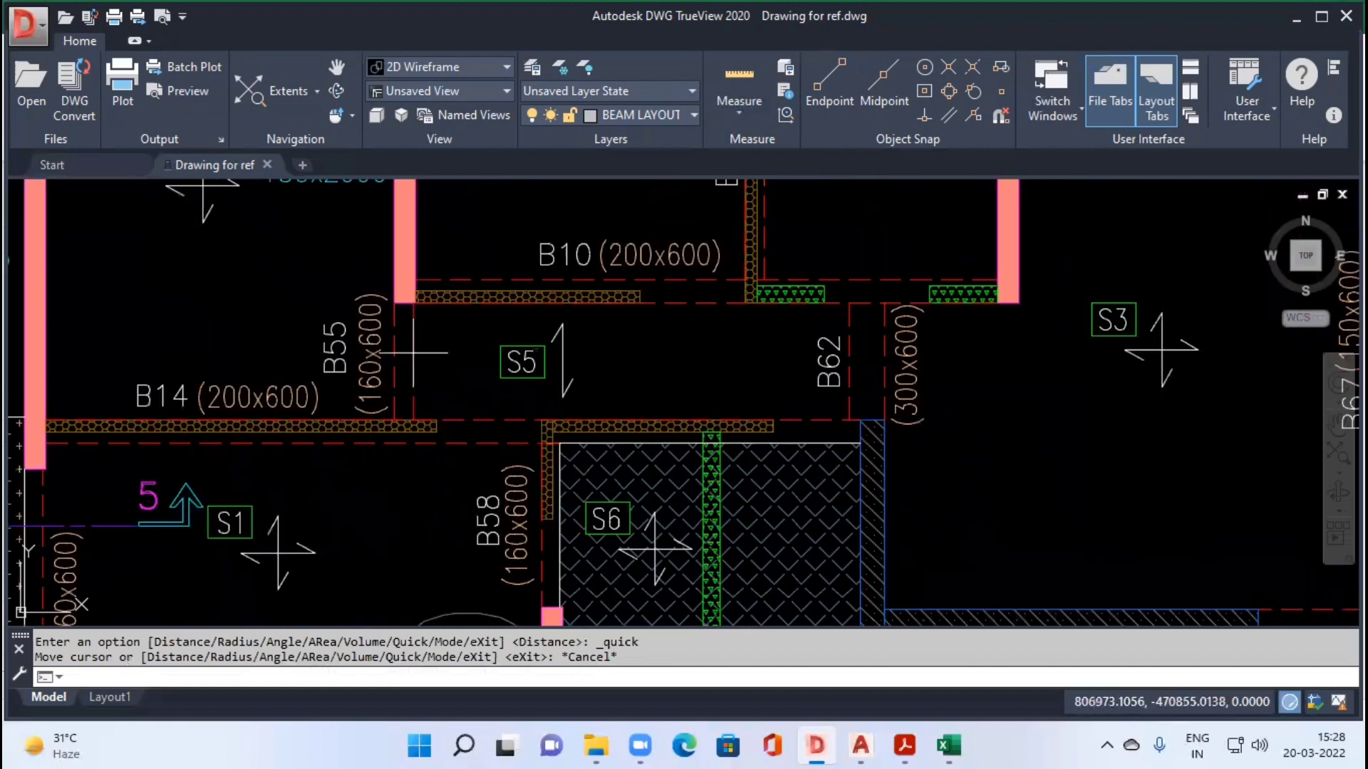
pyautogui.scroll(4, 403, 427)
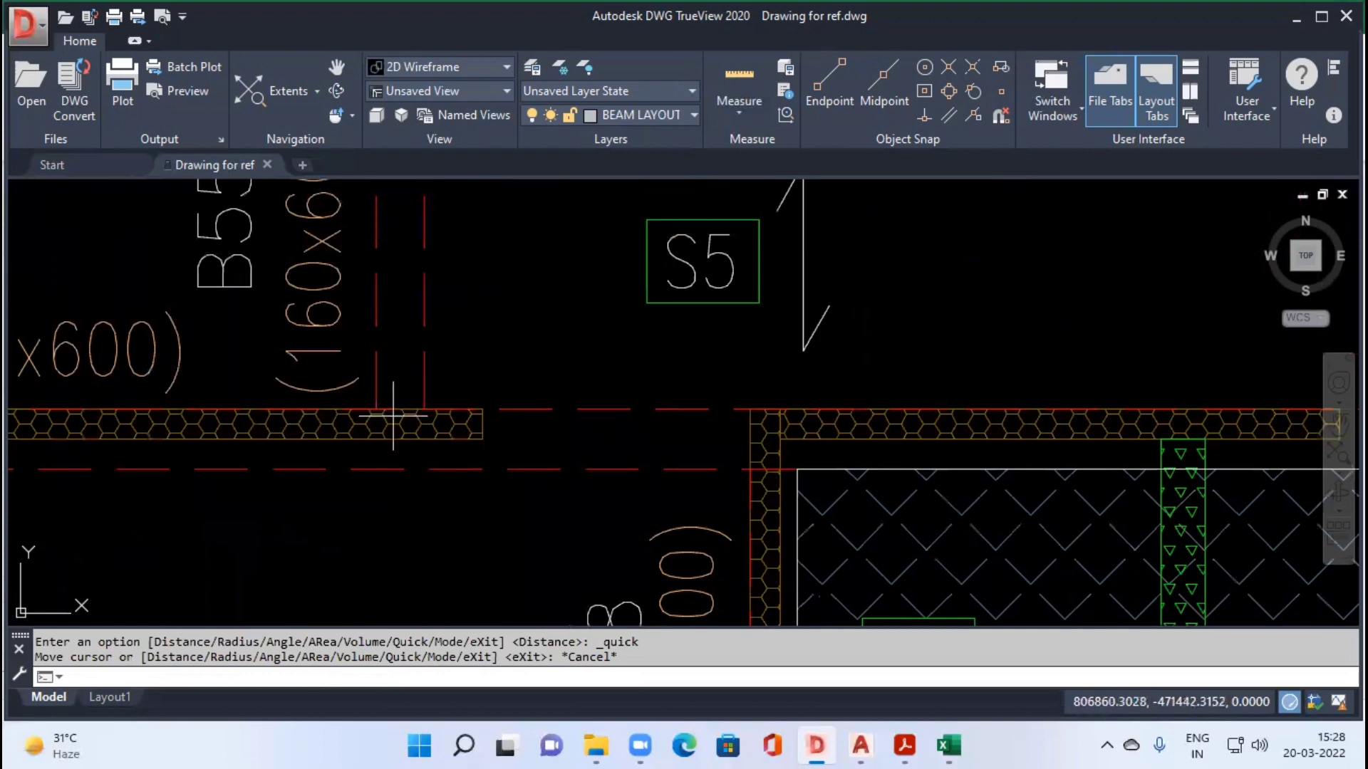
pyautogui.scroll(-3, 392, 416)
pyautogui.scroll(2, 540, 447)
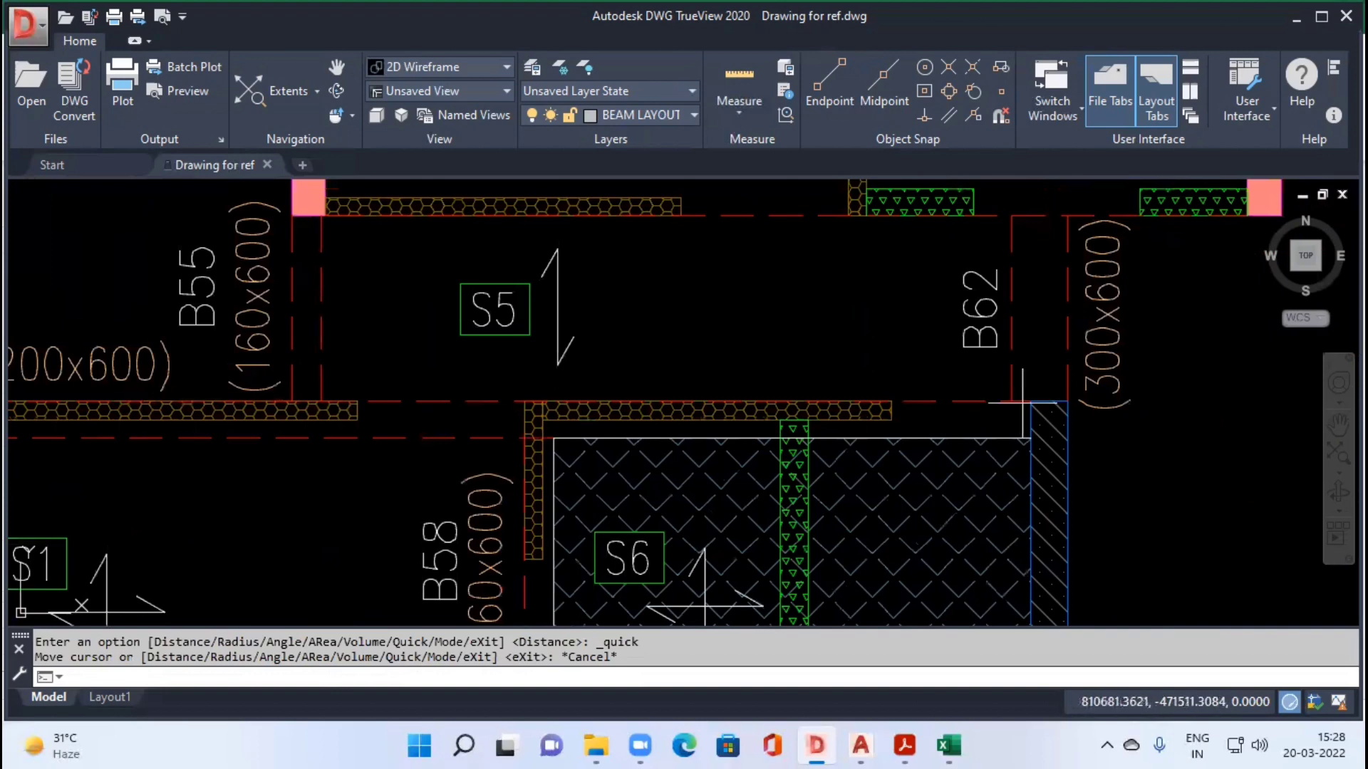
pyautogui.scroll(-2, 1022, 402)
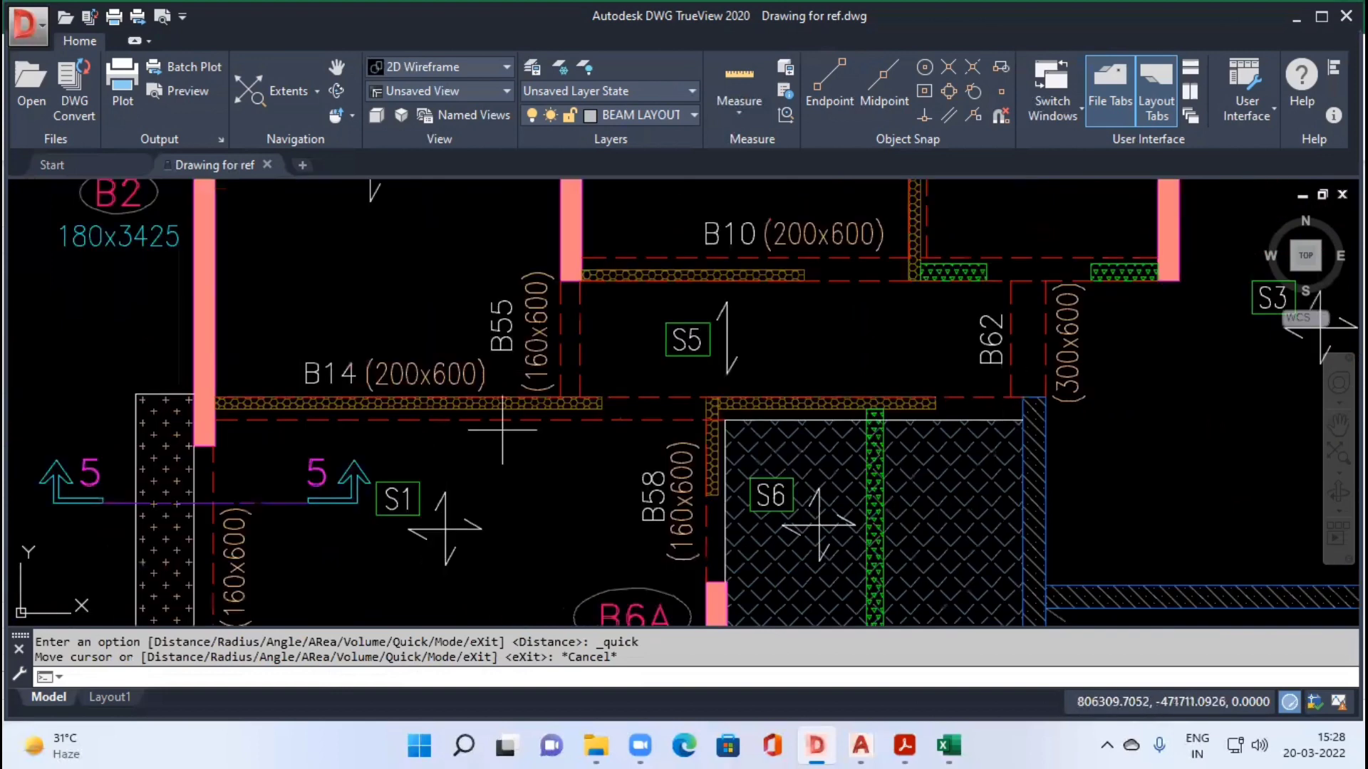
pyautogui.click(708, 119)
pyautogui.click(763, 188)
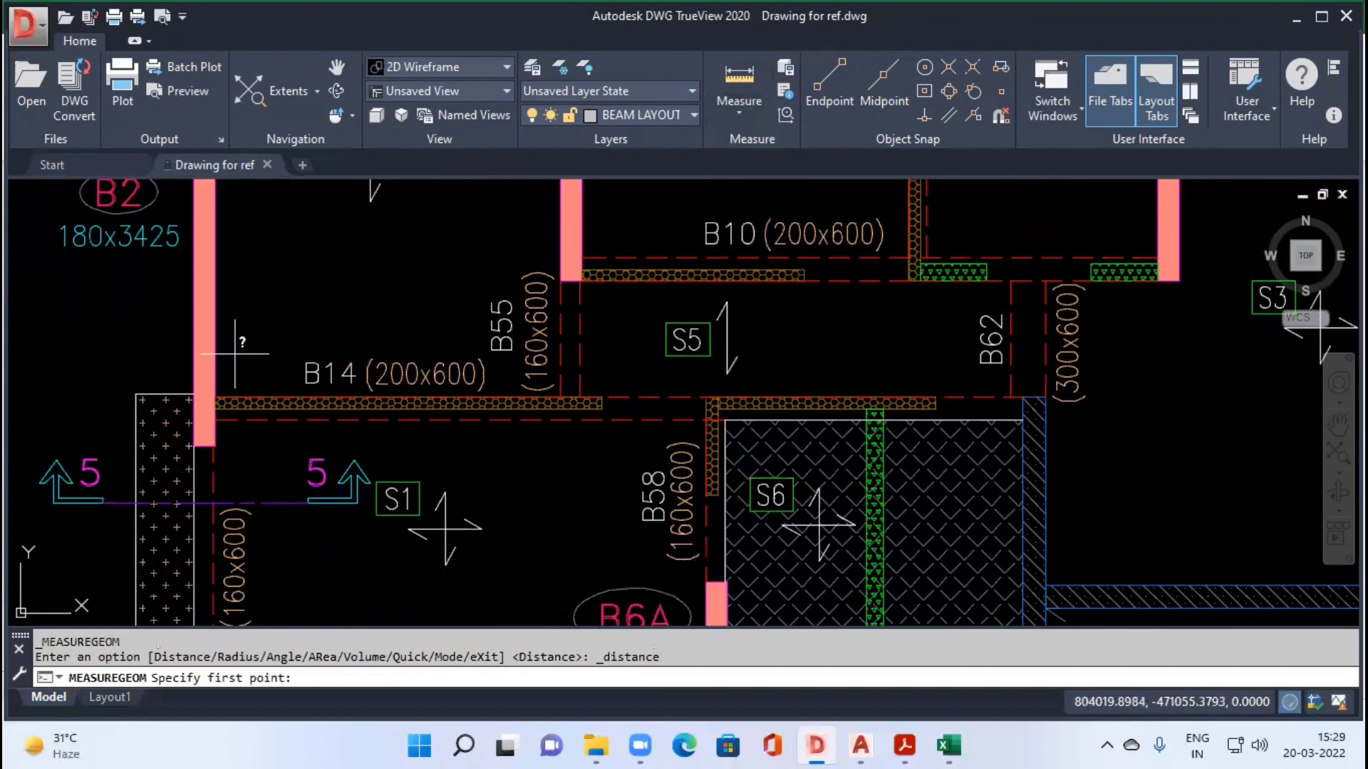
pyautogui.click(214, 397)
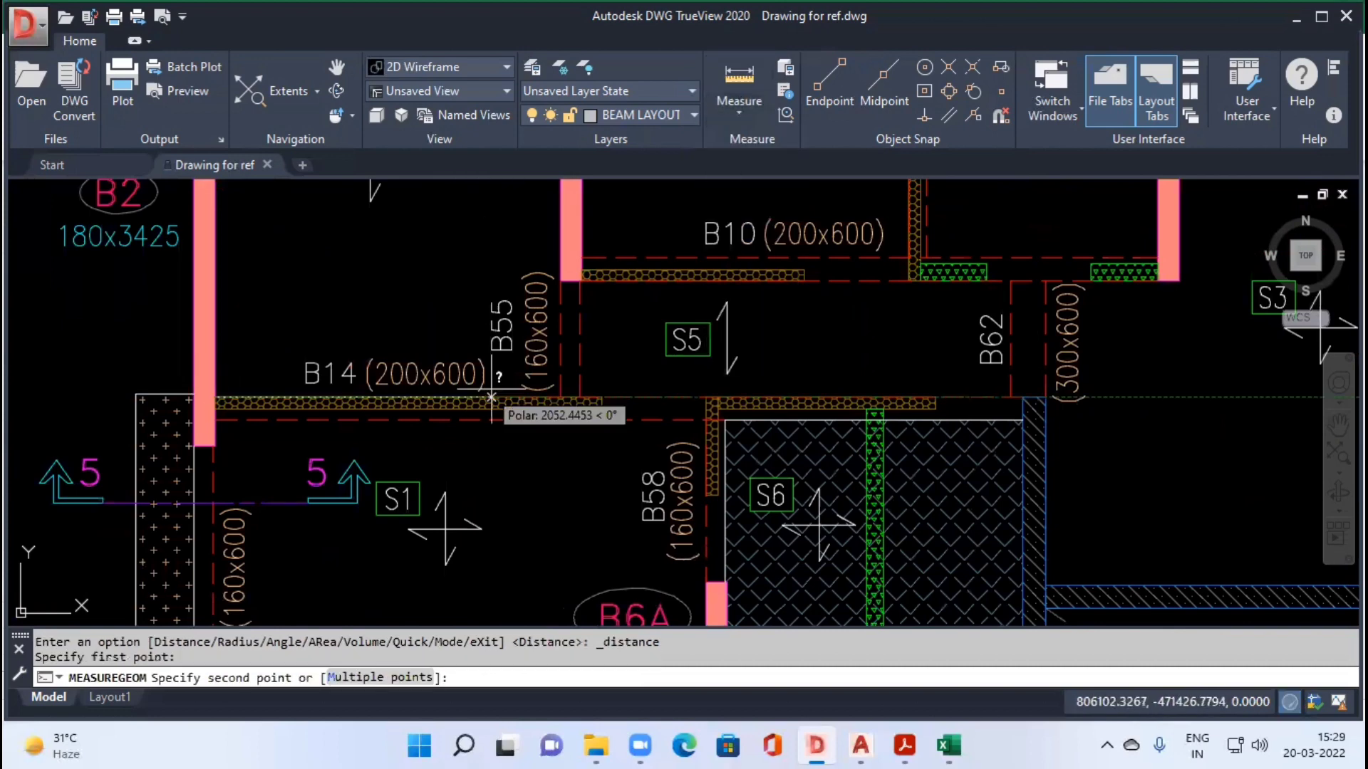
pyautogui.press('Escape')
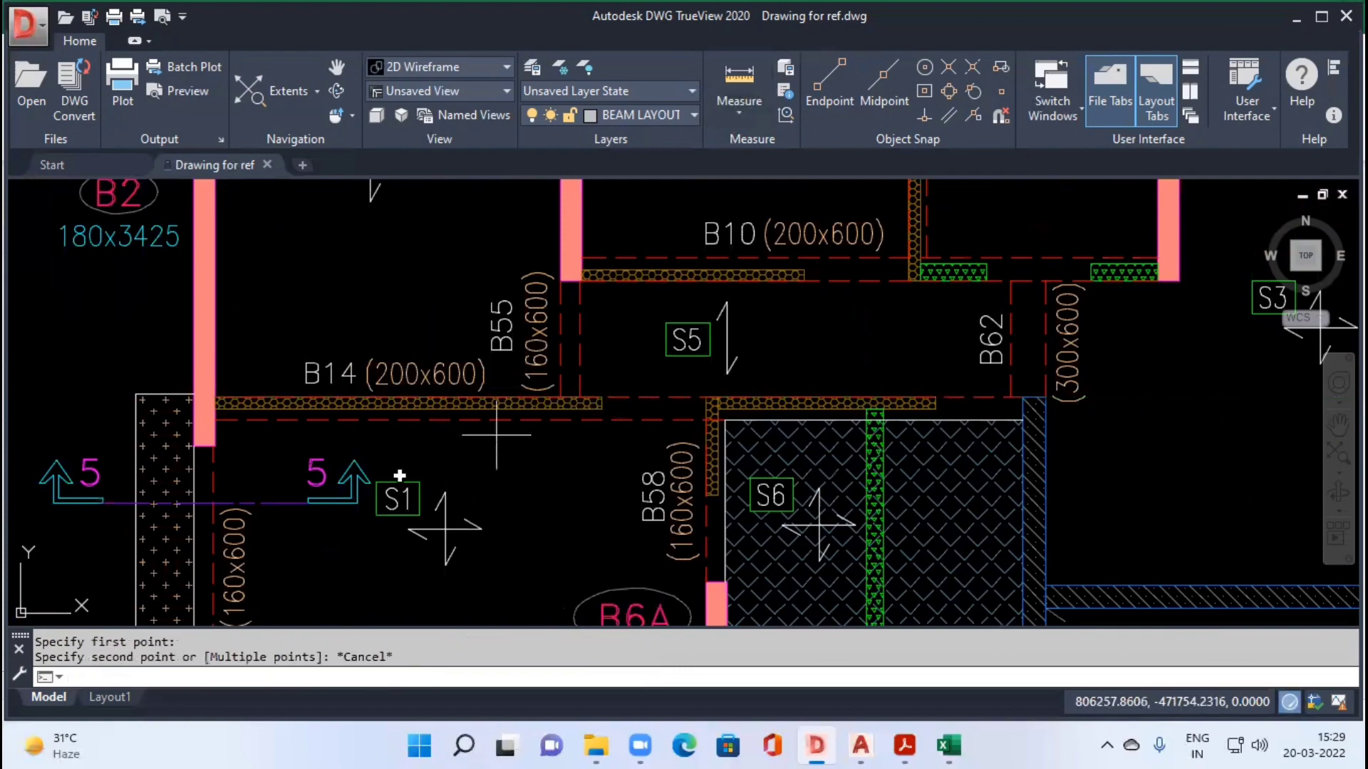
pyautogui.hotkey('alt', 'Tab')
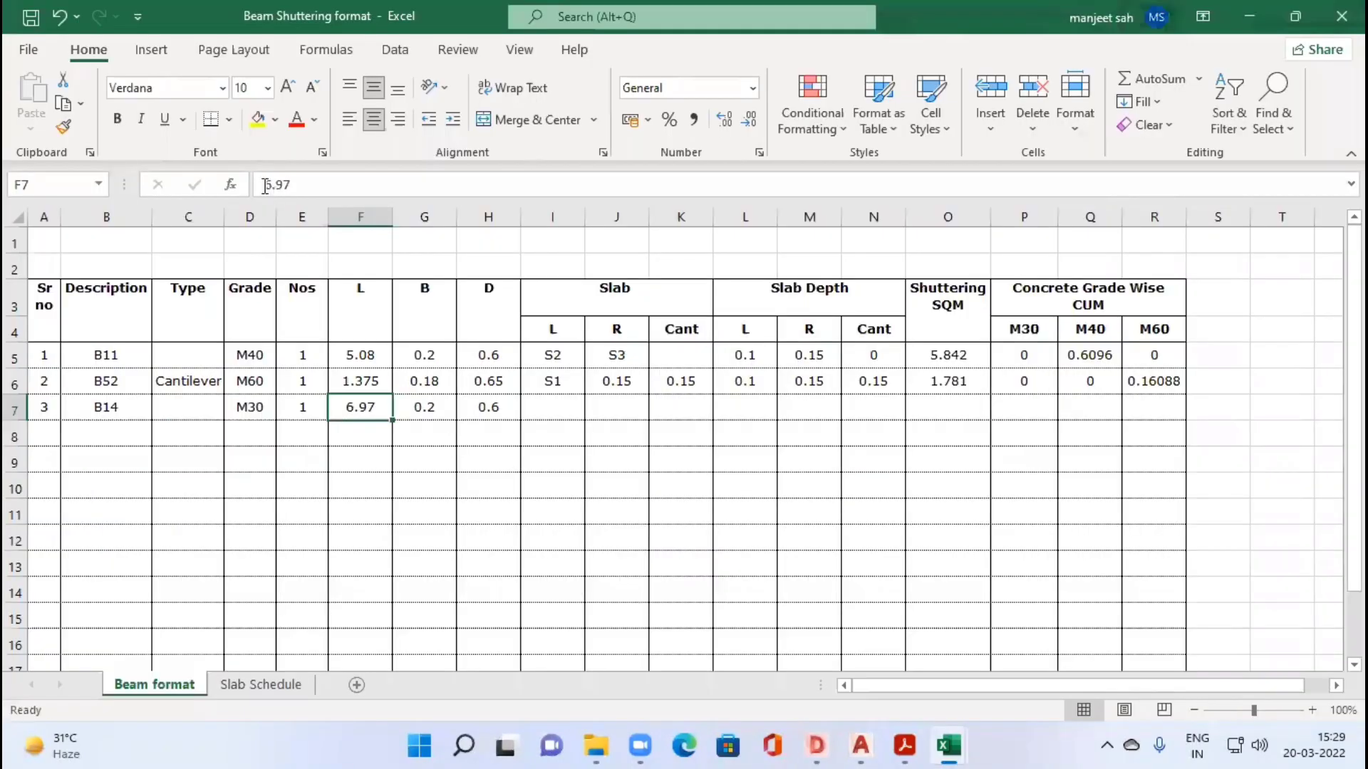
pyautogui.click(265, 185)
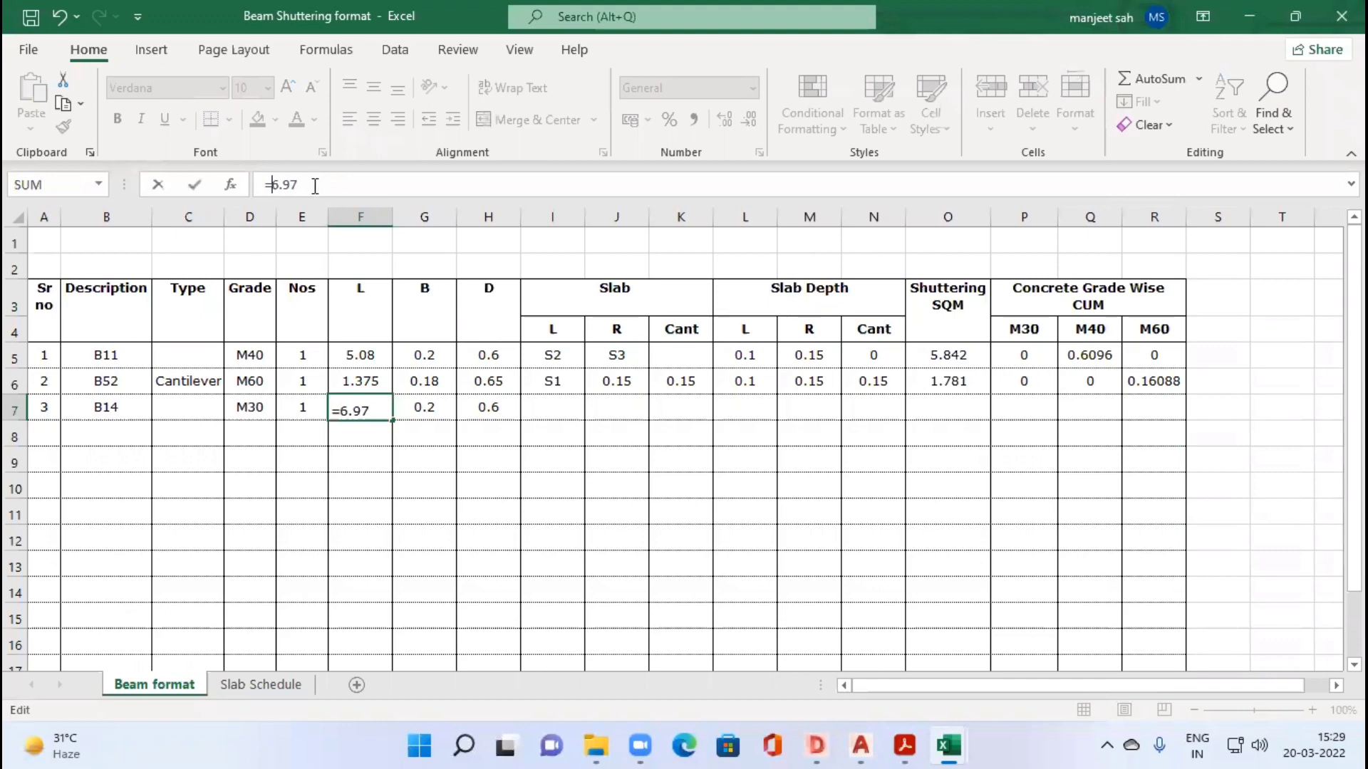
pyautogui.press('Escape')
# Step: Switch to the DWG TrueView drawing and measure B14's distance from the B2 wall face to the near edge of B55
pyautogui.hotkey('alt', 'Tab')
pyautogui.click(738, 103)
pyautogui.click(763, 186)
pyautogui.click(213, 397)
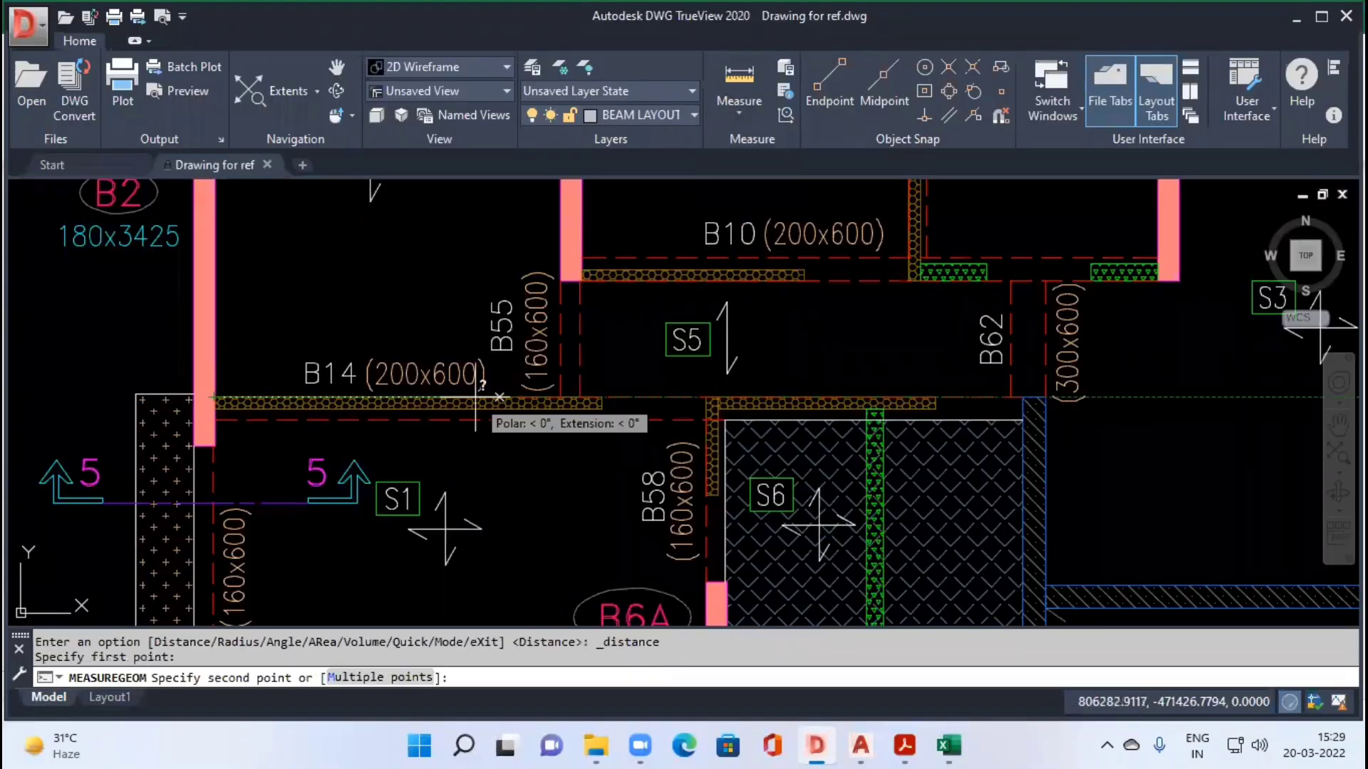
pyautogui.click(561, 397)
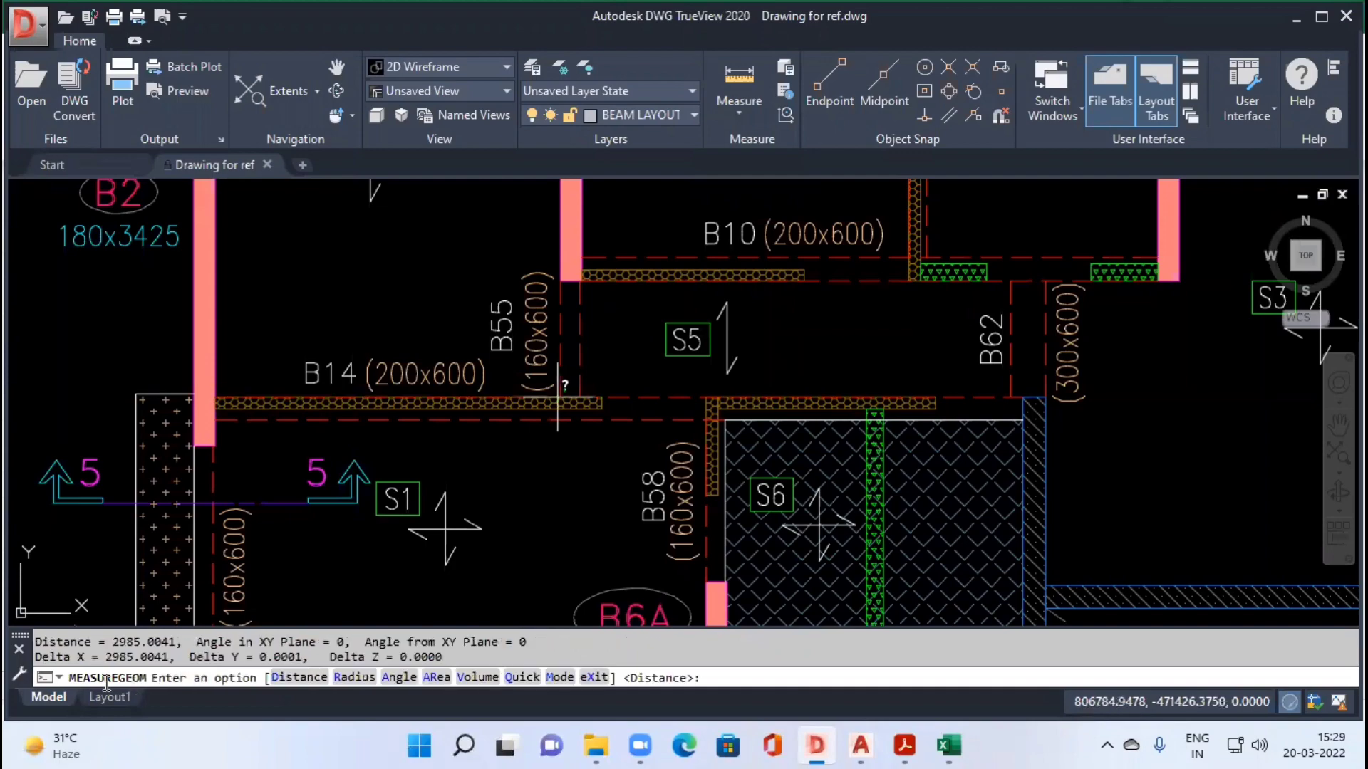
# Step: Switch to the Excel beam sheet and set B14's length in F7 to 2.985
pyautogui.hotkey('alt', 'Tab')
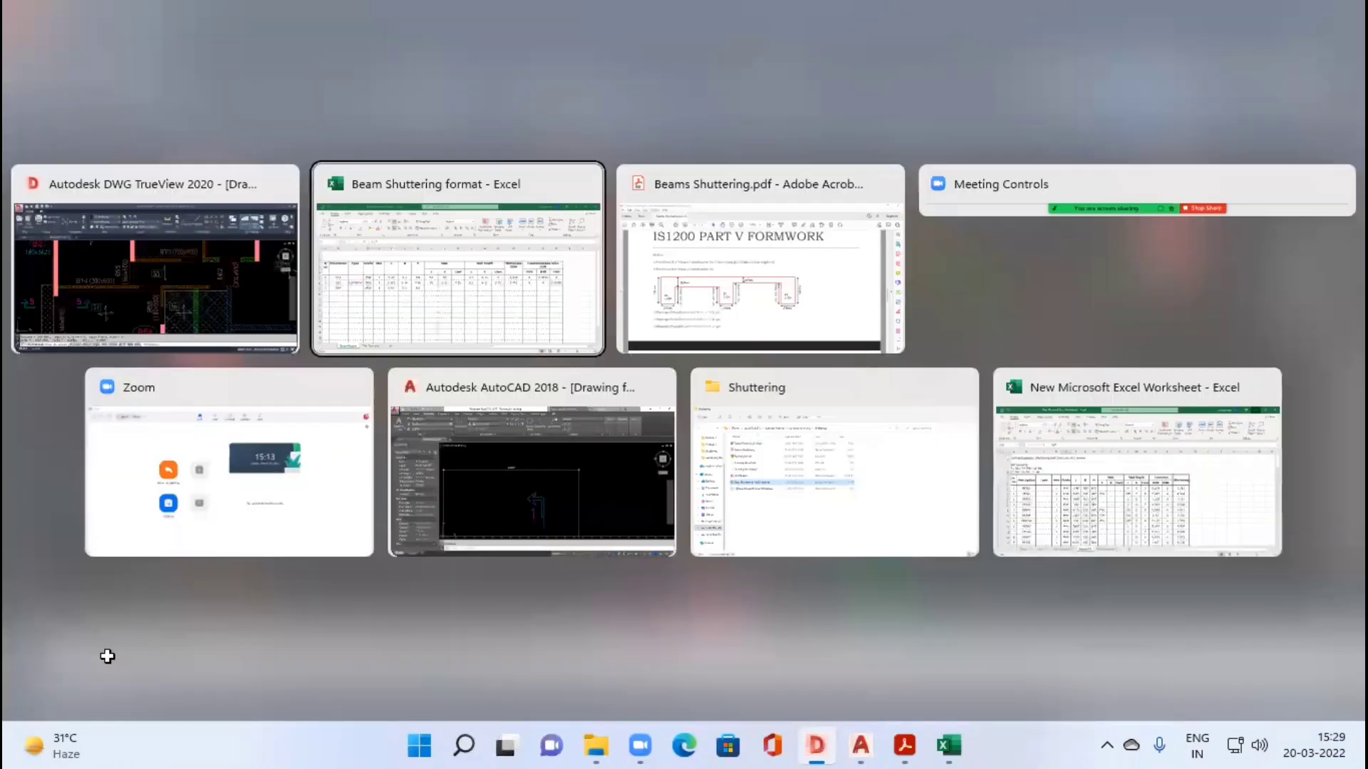
pyautogui.write('2.9')
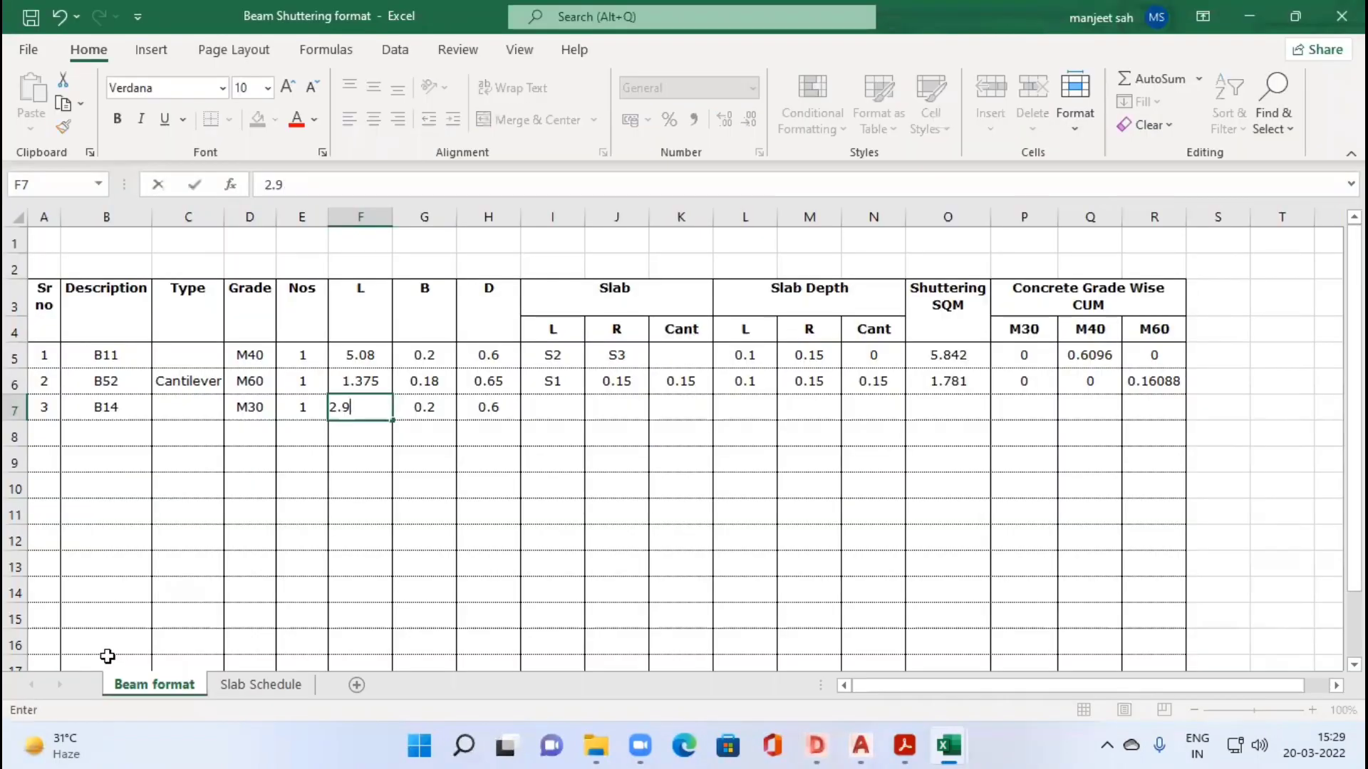
pyautogui.write('85')
pyautogui.press('Tab')
pyautogui.press('Tab')
# Step: Check the slabs beside B14 in the drawing and enter S1 as both its L and R slab in I7:J7
pyautogui.hotkey('alt', 'Tab')
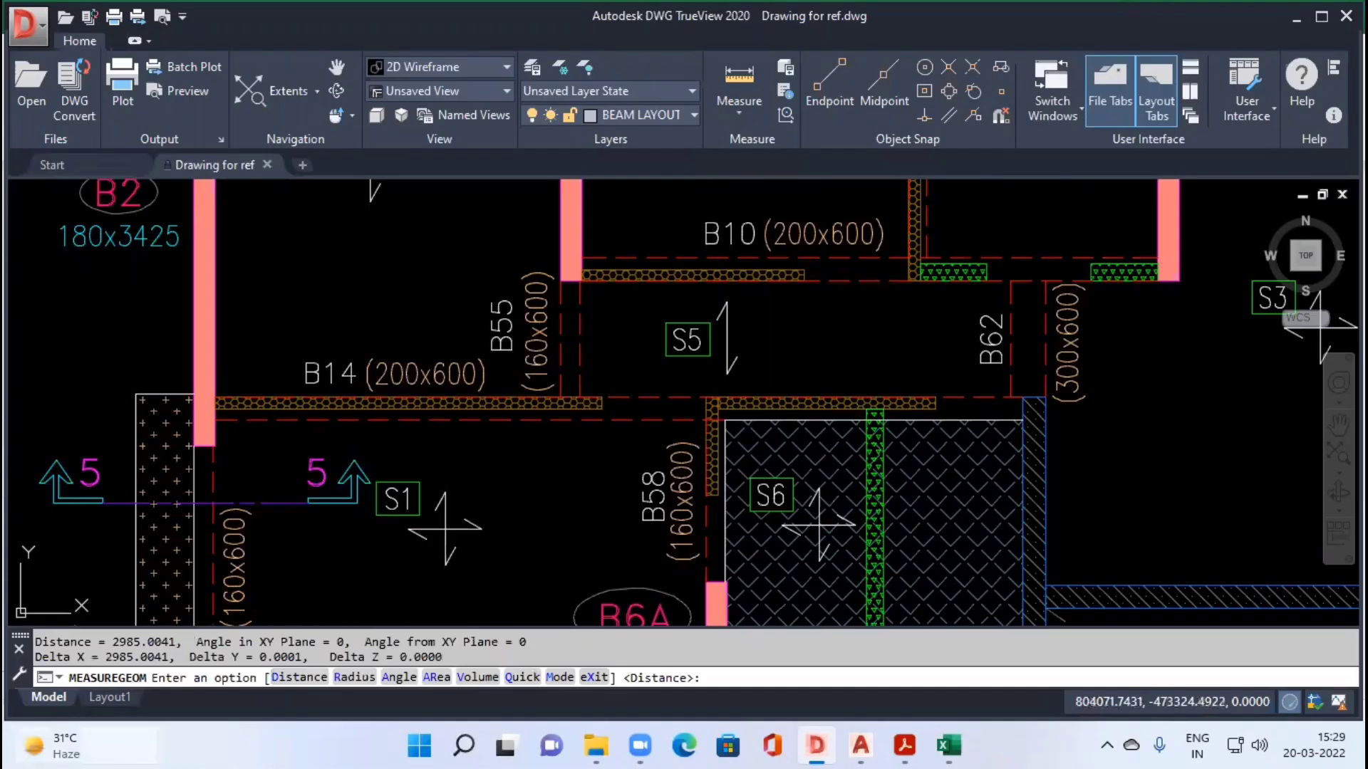
pyautogui.scroll(-2, 353, 421)
pyautogui.moveTo(353, 422); pyautogui.dragTo(353, 448)
pyautogui.hotkey('alt', 'Tab')
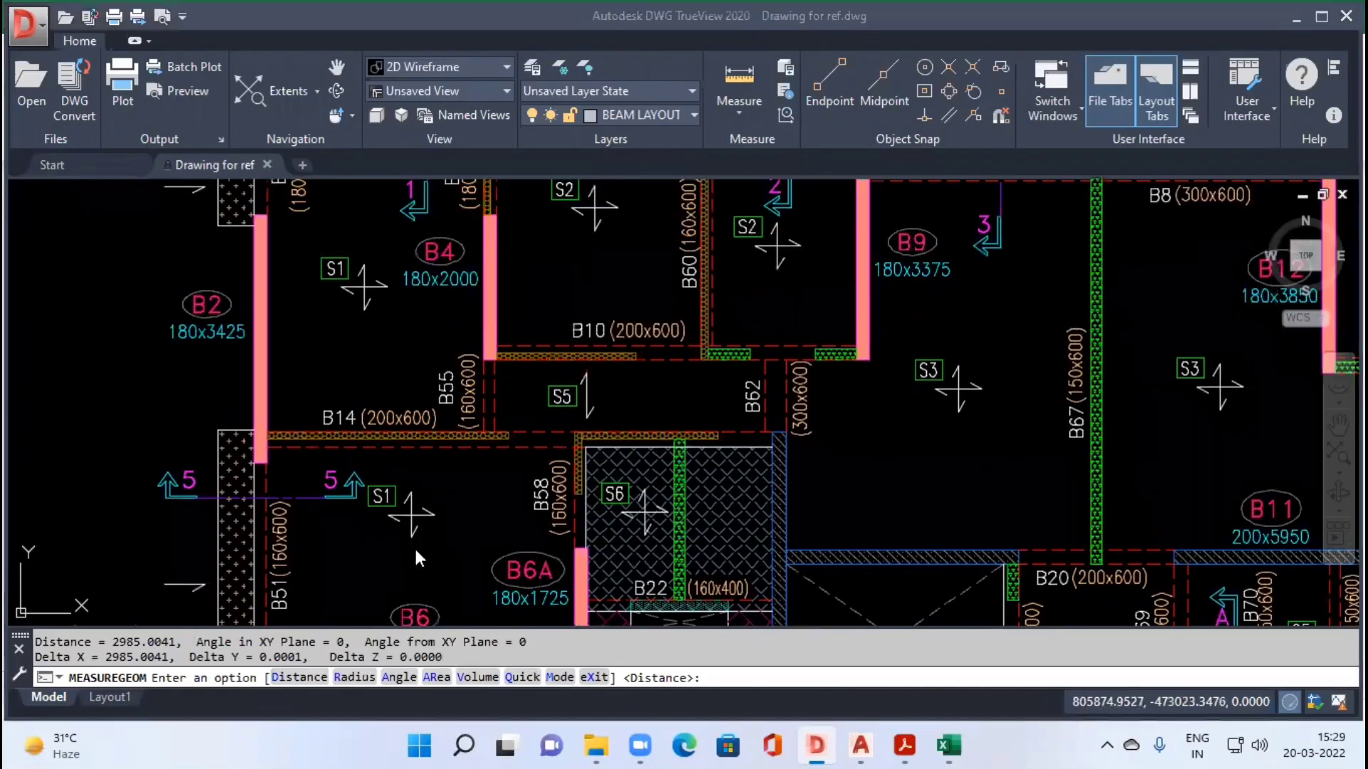
pyautogui.write('S1')
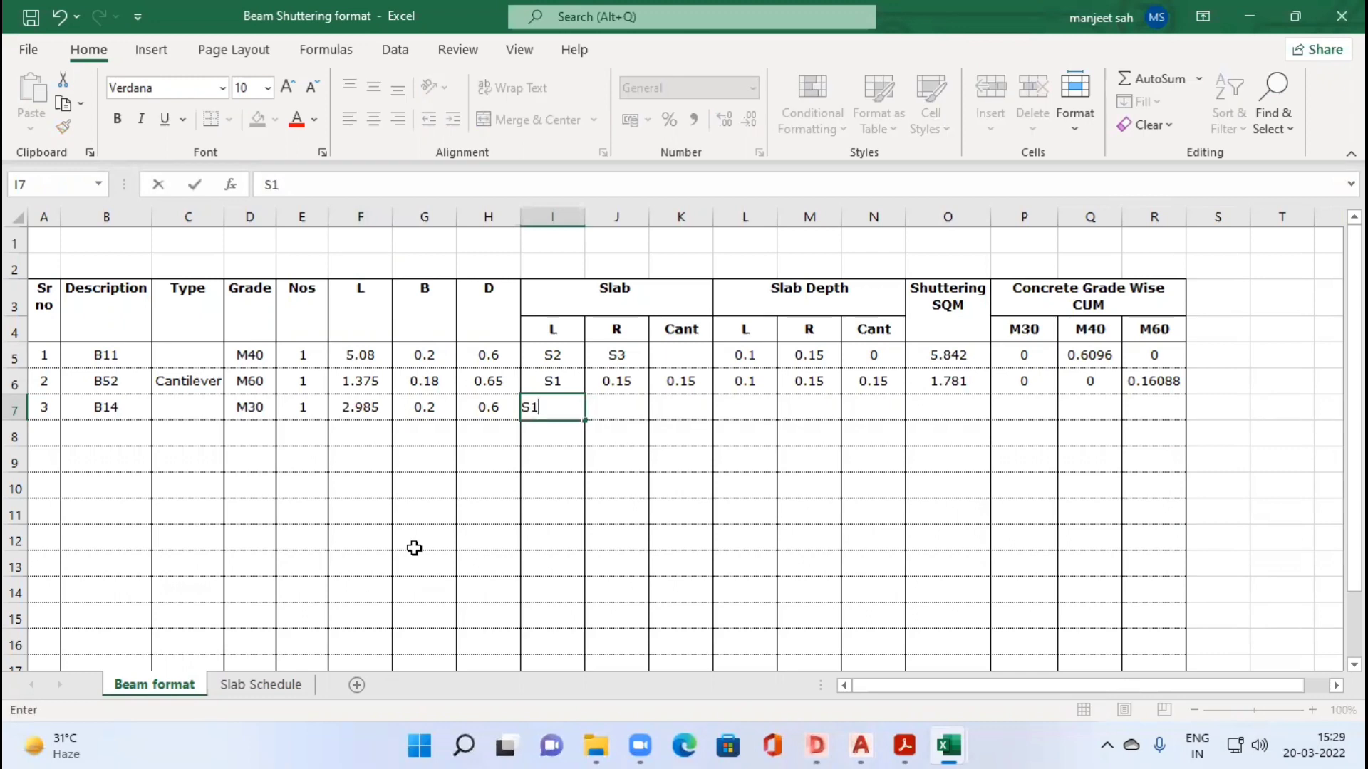
pyautogui.press('Tab')
pyautogui.write('S1')
pyautogui.press('Tab')
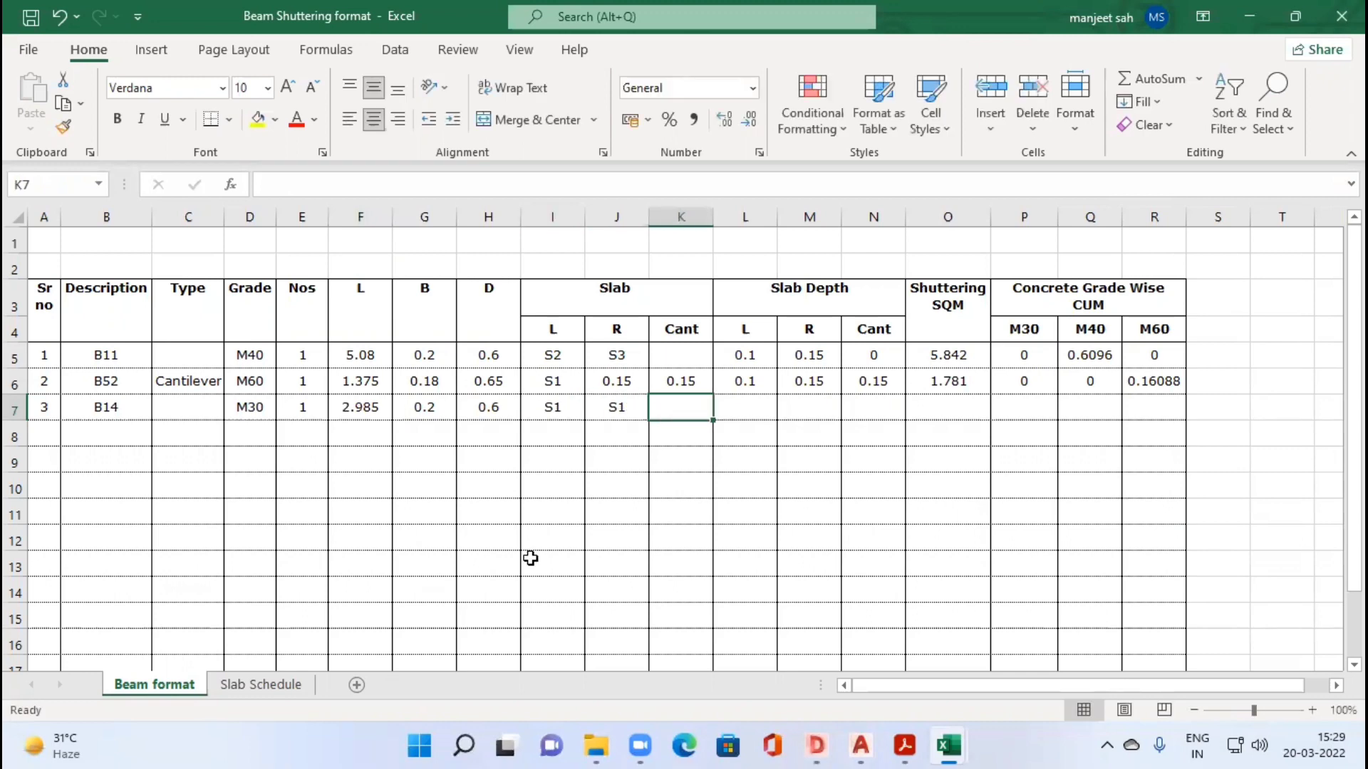
# Step: Fill row 6's slab depth, shuttering and concrete formulas in L6:R6 down to row 12 and check B14's shuttering formula in O7
pyautogui.press('Tab')
pyautogui.press('Tab')
pyautogui.moveTo(745, 380); pyautogui.dragTo(1168, 385)
pyautogui.moveTo(1168, 562); pyautogui.dragTo(1168, 550)
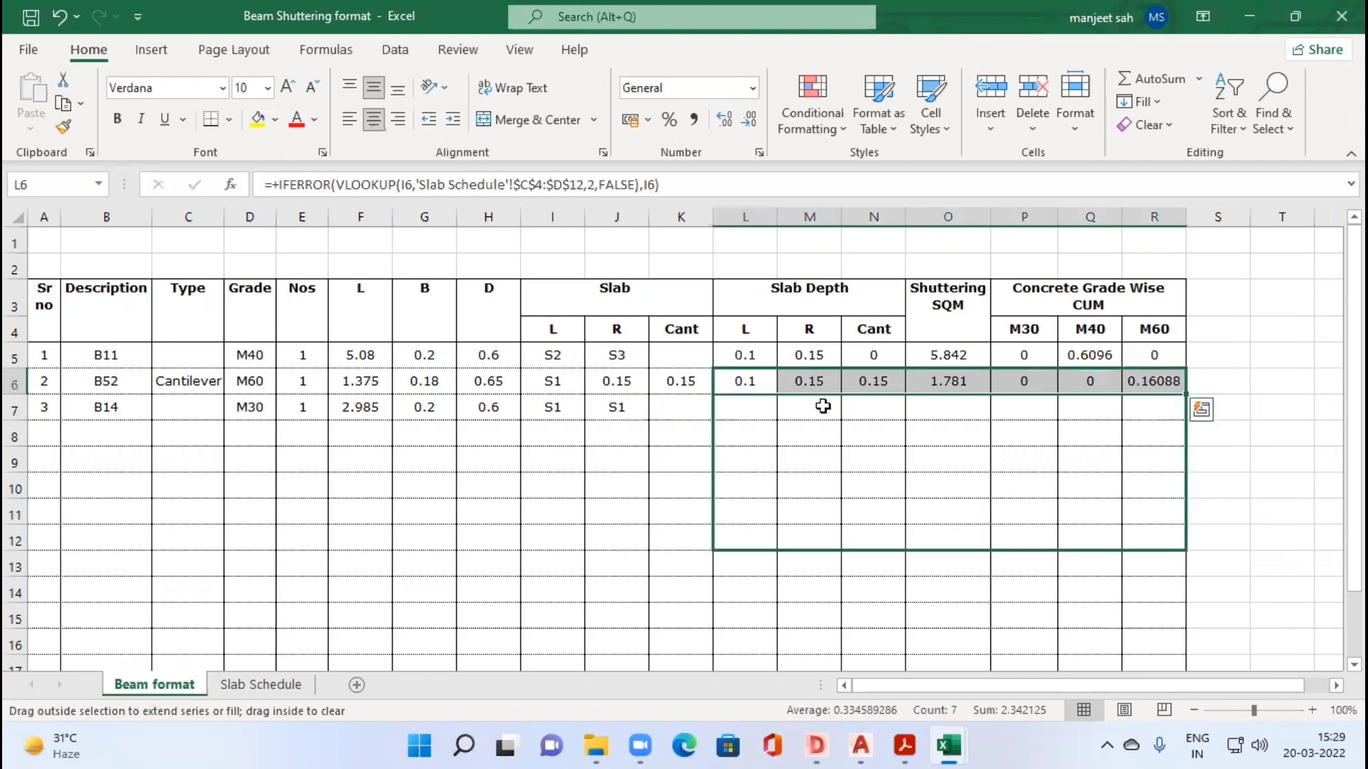
pyautogui.click(973, 408)
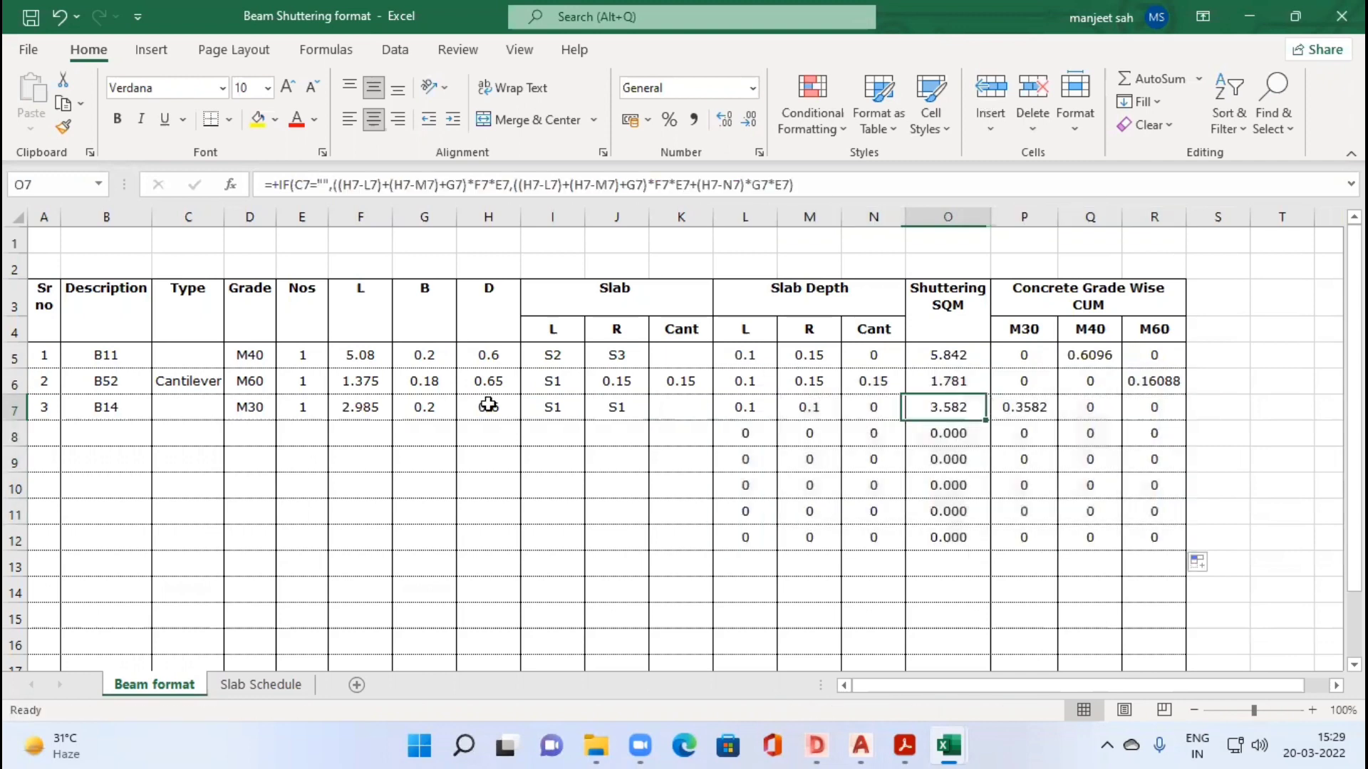
pyautogui.press('Tab')
# Step: Try the Cantilever type for beam B14 in C7, and undo it
pyautogui.click(187, 414)
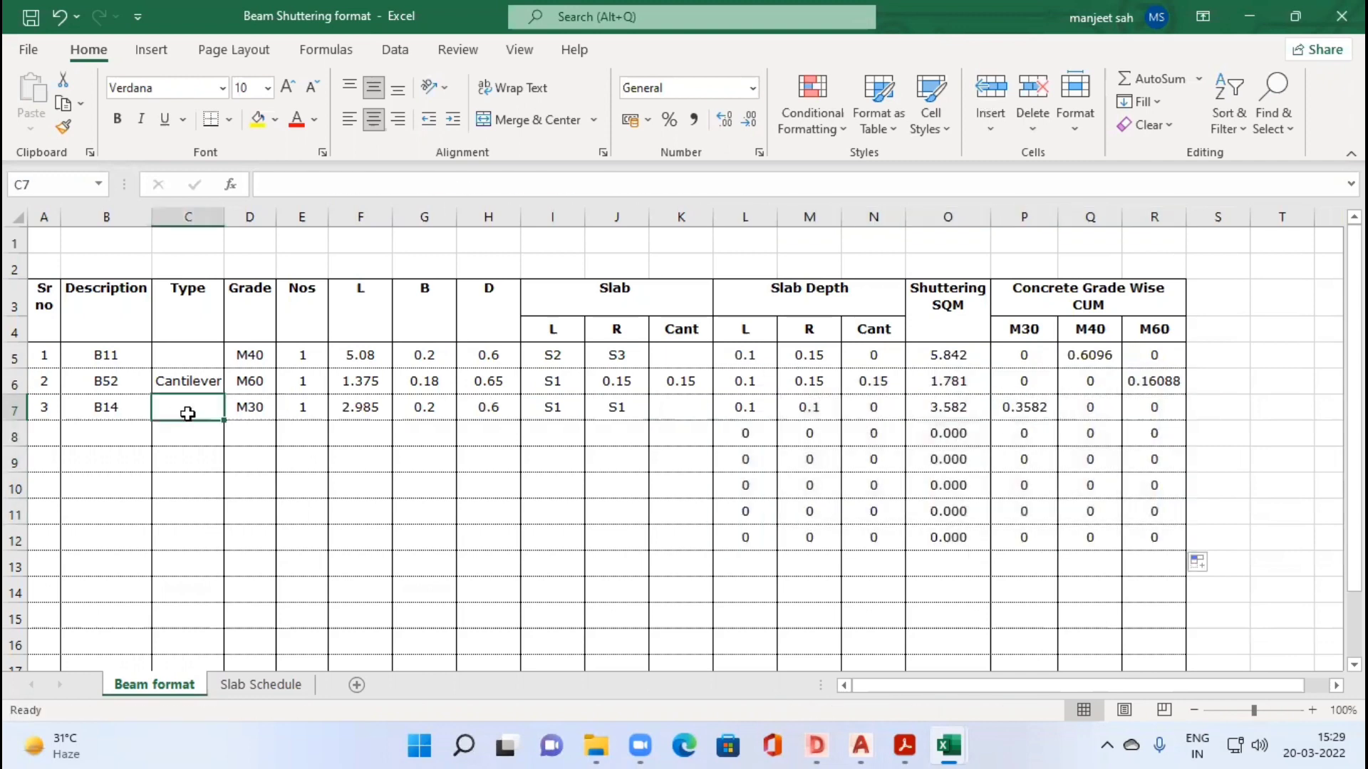
pyautogui.hotkey('ctrl', 'd')
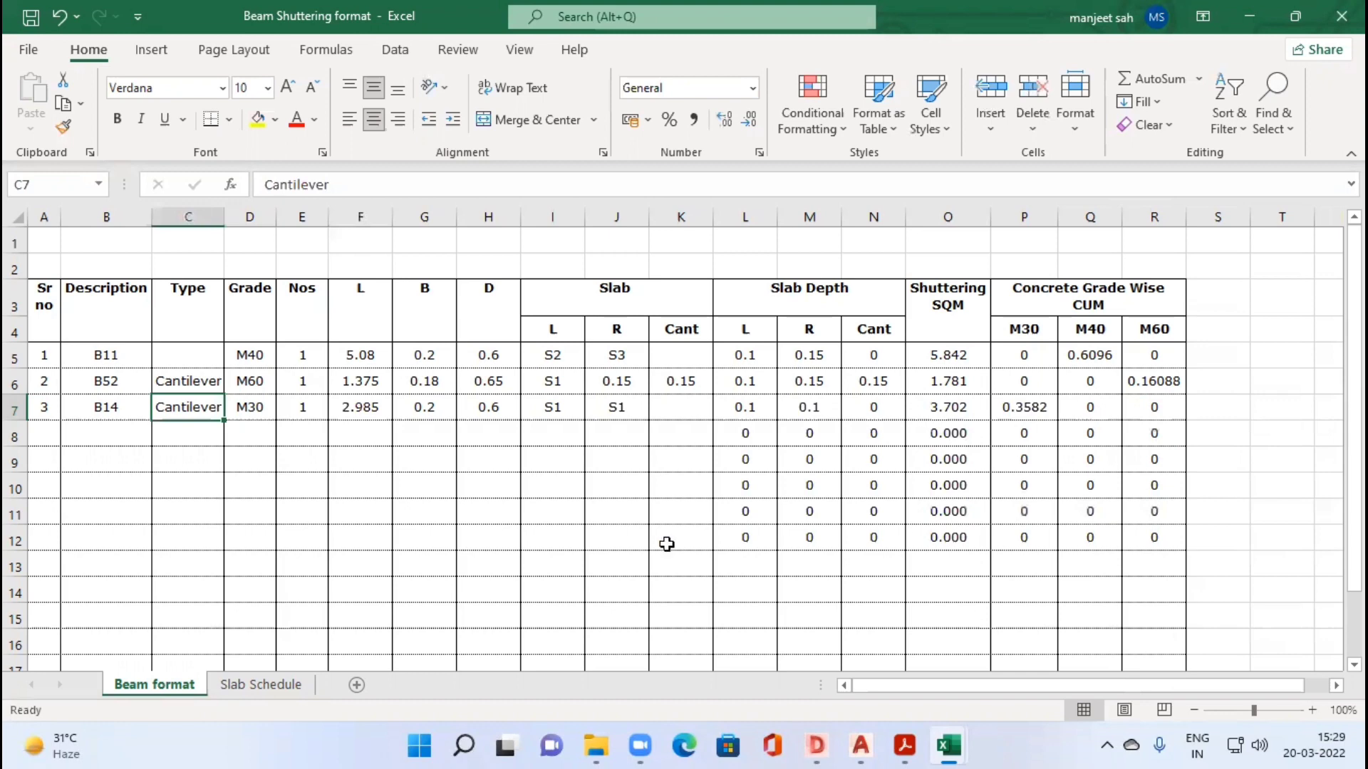
pyautogui.hotkey('ctrl', 'z')
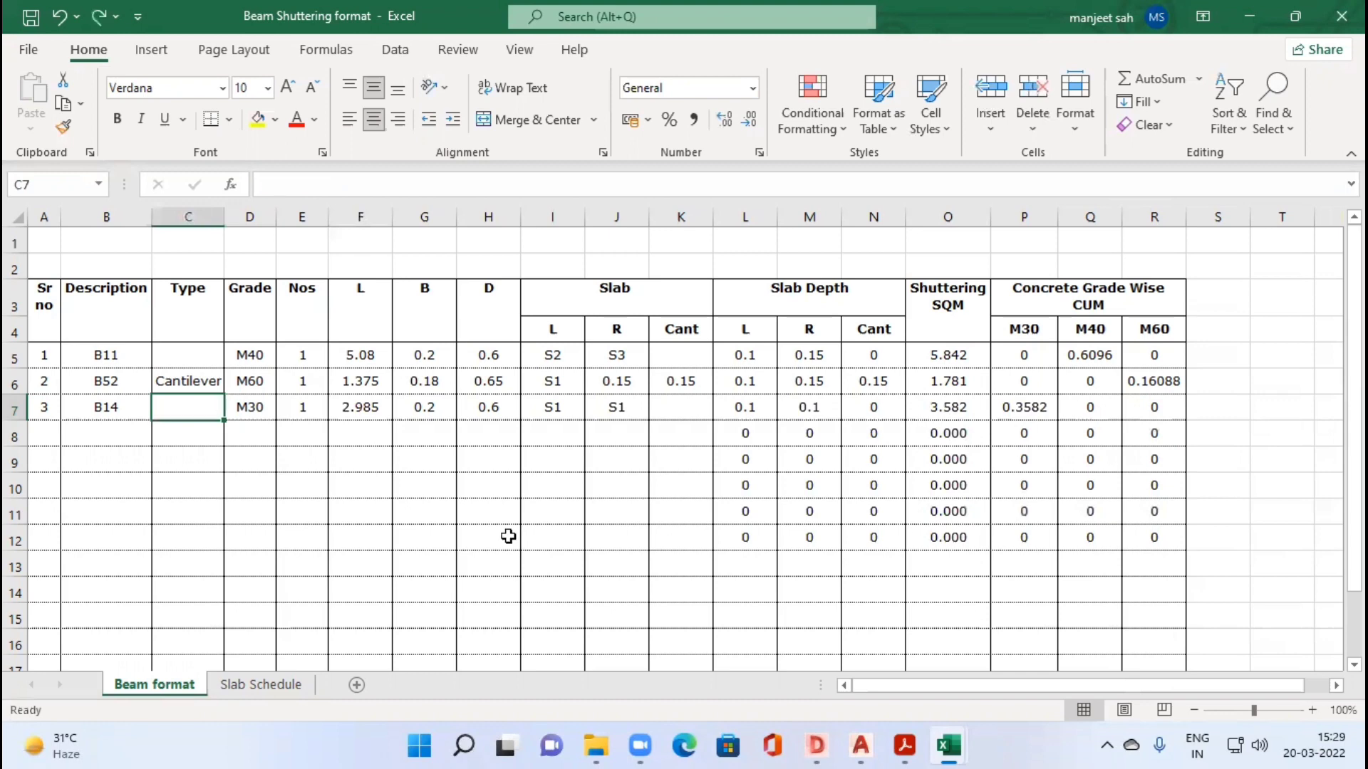
# Step: Start a second B14 row in row 8 by copying down the description B14 and grade M30 from row 7
pyautogui.click(98, 432)
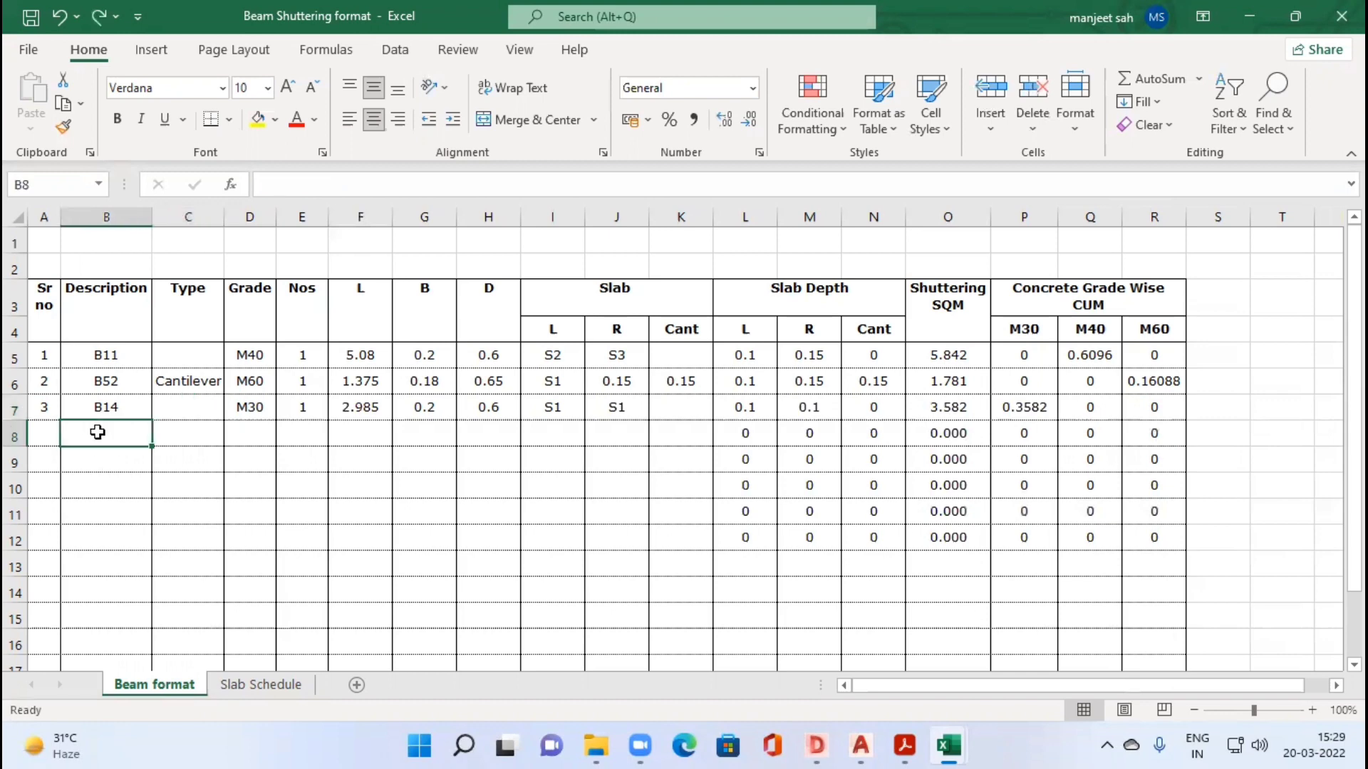
pyautogui.hotkey('ctrl', 'd')
pyautogui.press('Right')
pyautogui.press('Right')
pyautogui.hotkey('ctrl', 'd')
pyautogui.press('Right')
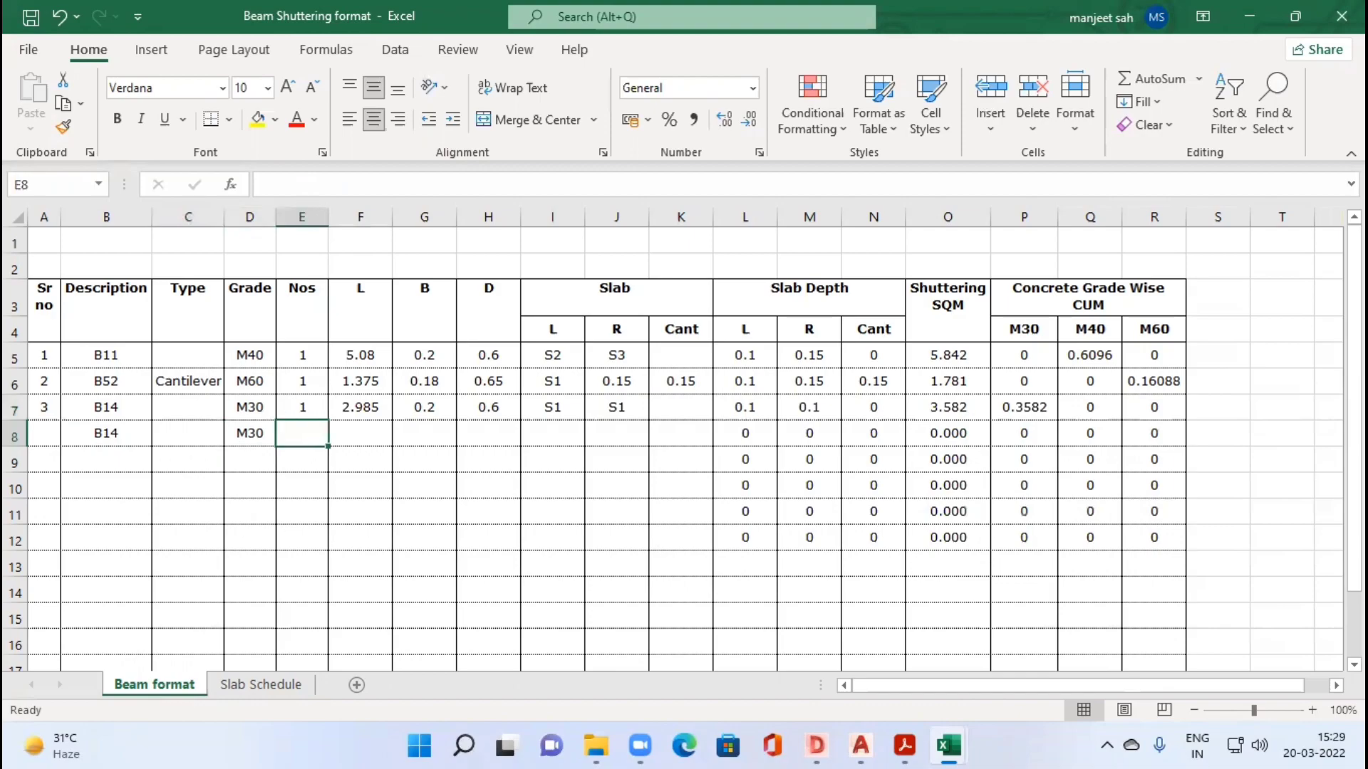
# Step: Examine where B55 (160x600) meets B14 in the beam layout drawing to get the next B14 segment's length and adjoining slabs
pyautogui.hotkey('alt', 'Tab')
pyautogui.scroll(2, 464, 435)
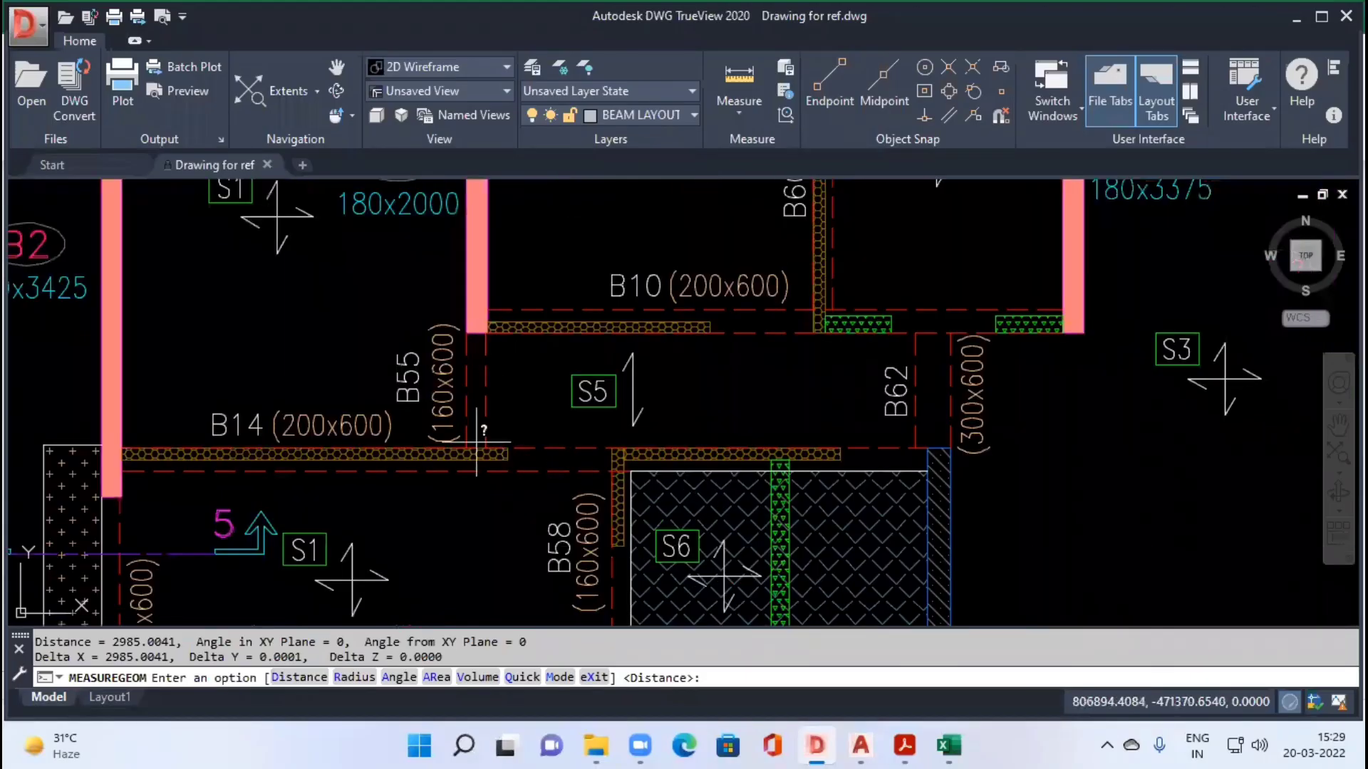
pyautogui.scroll(3, 476, 442)
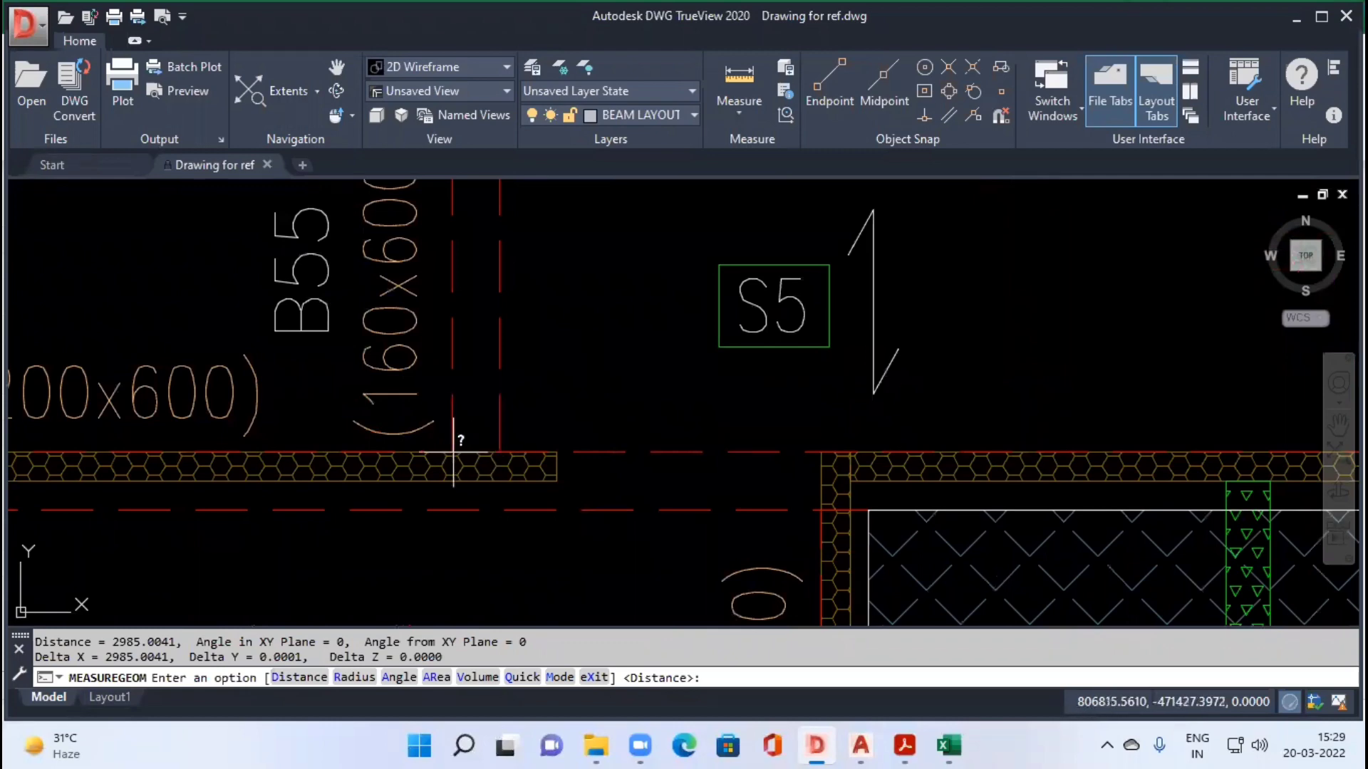
pyautogui.scroll(-2, 483, 552)
pyautogui.moveTo(482, 512); pyautogui.dragTo(512, 395)
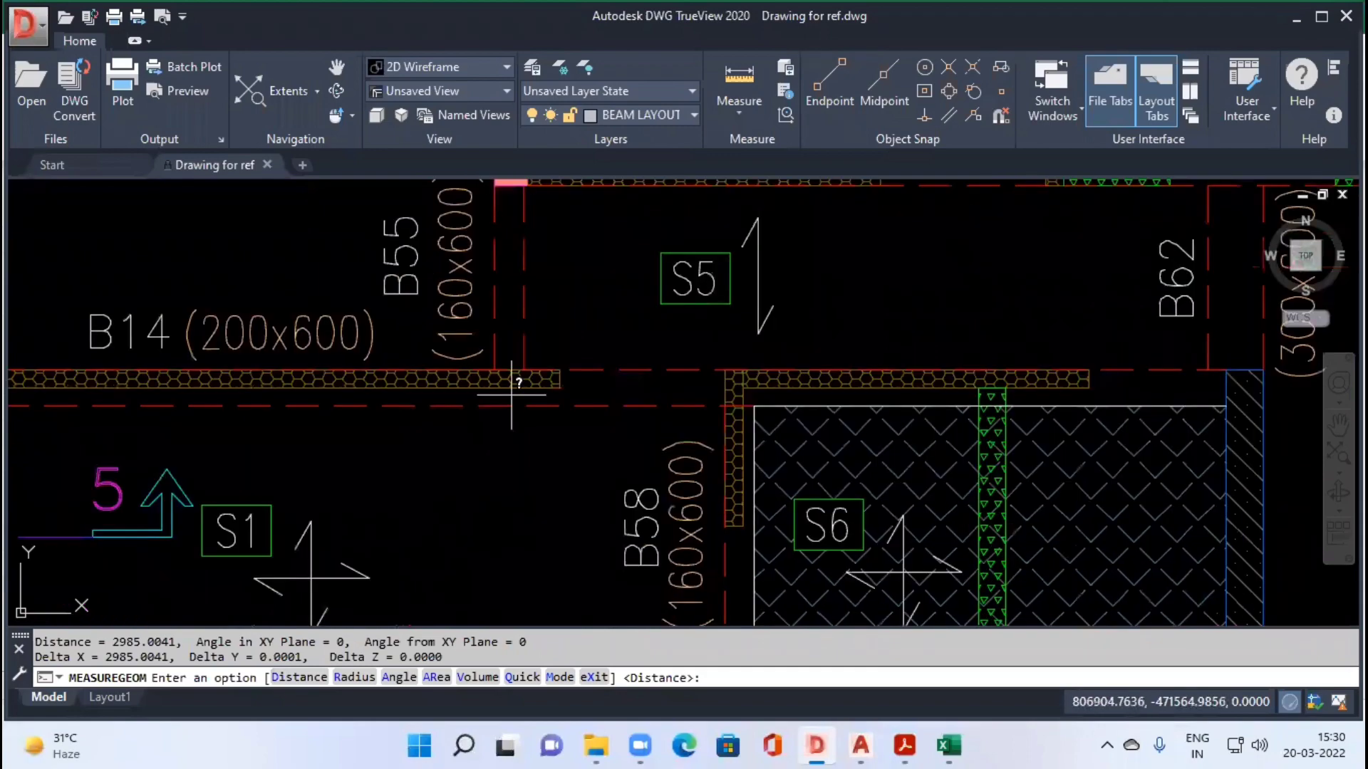
pyautogui.scroll(2, 511, 385)
pyautogui.hotkey('alt', 'Tab')
pyautogui.hotkey('alt', 'Tab')
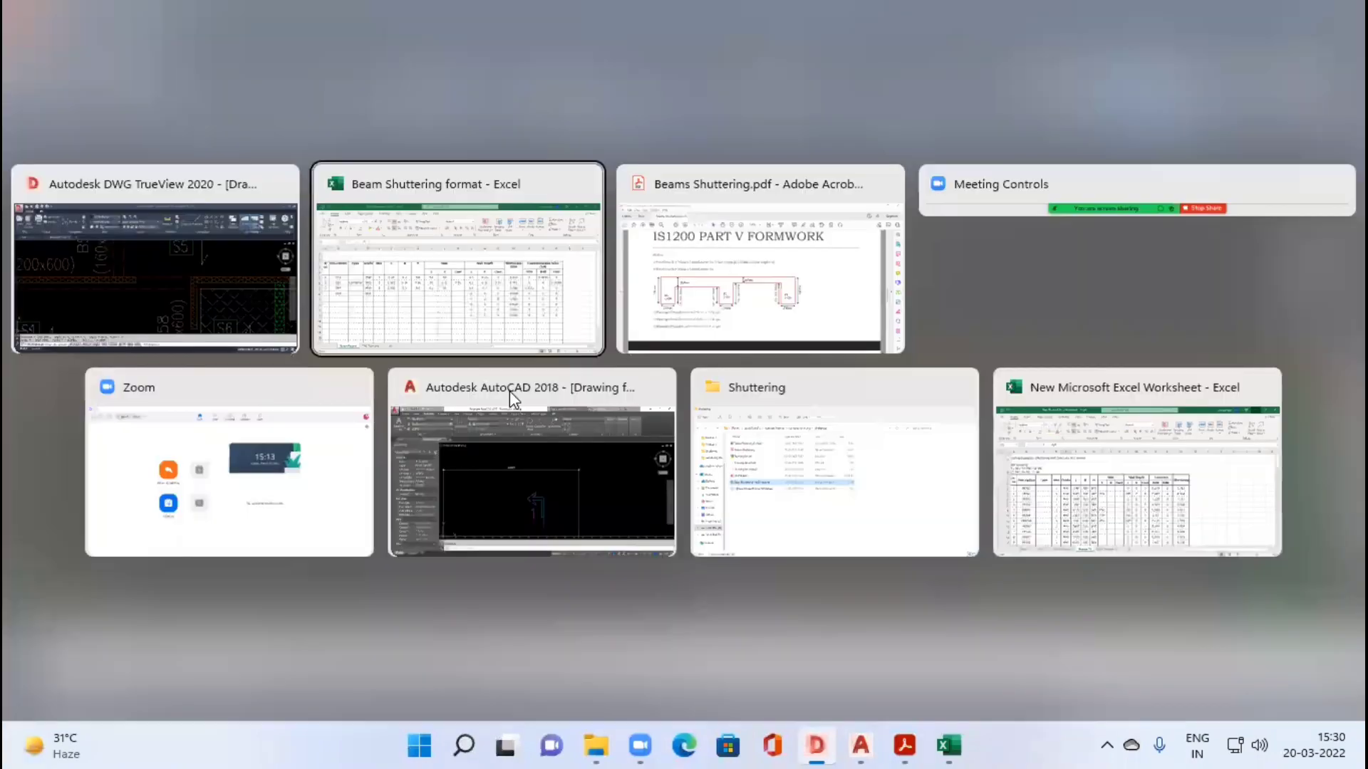
pyautogui.hotkey('alt', 'shift', 'Tab')
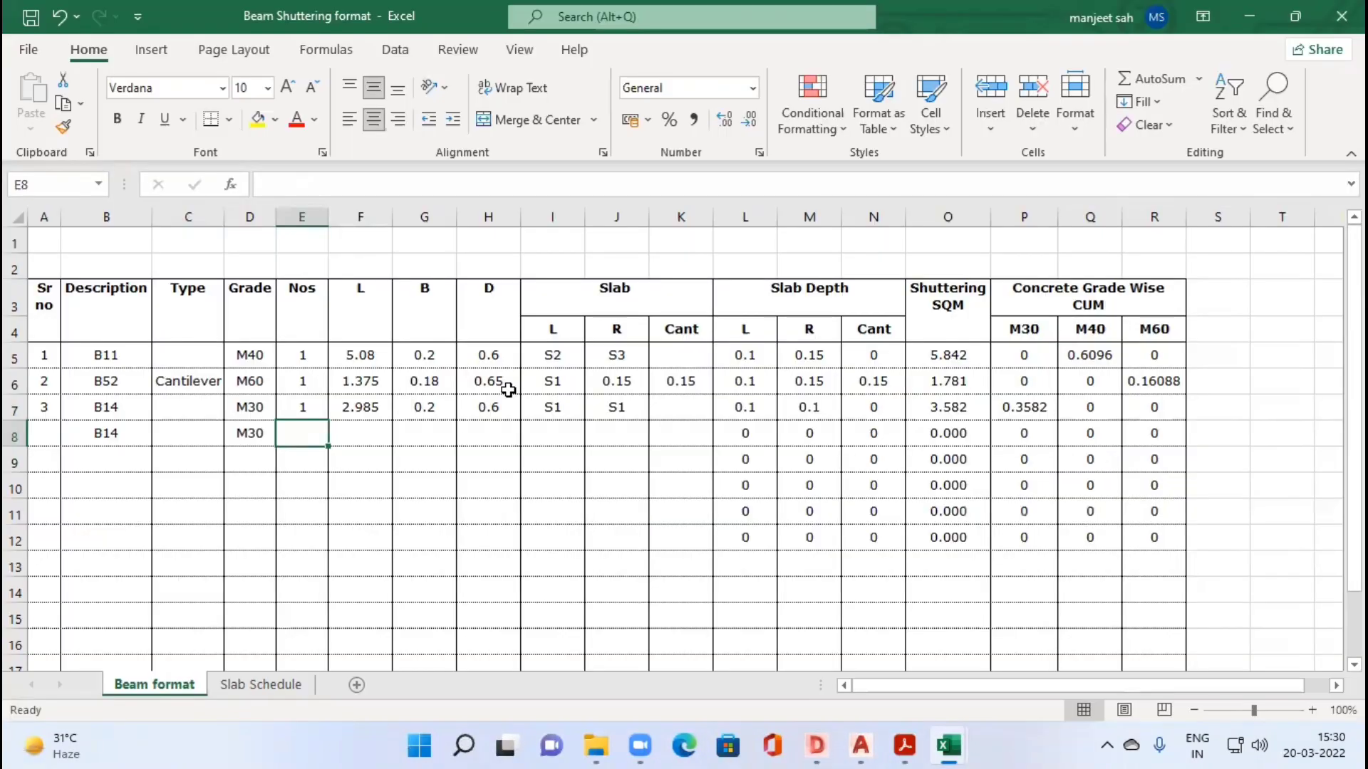
# Step: Enter Nos 1, L 0.16, B 0.2 and D 0.6 for the second B14 row in E8:H8
pyautogui.write('1')
pyautogui.press('Tab')
pyautogui.write('0.16')
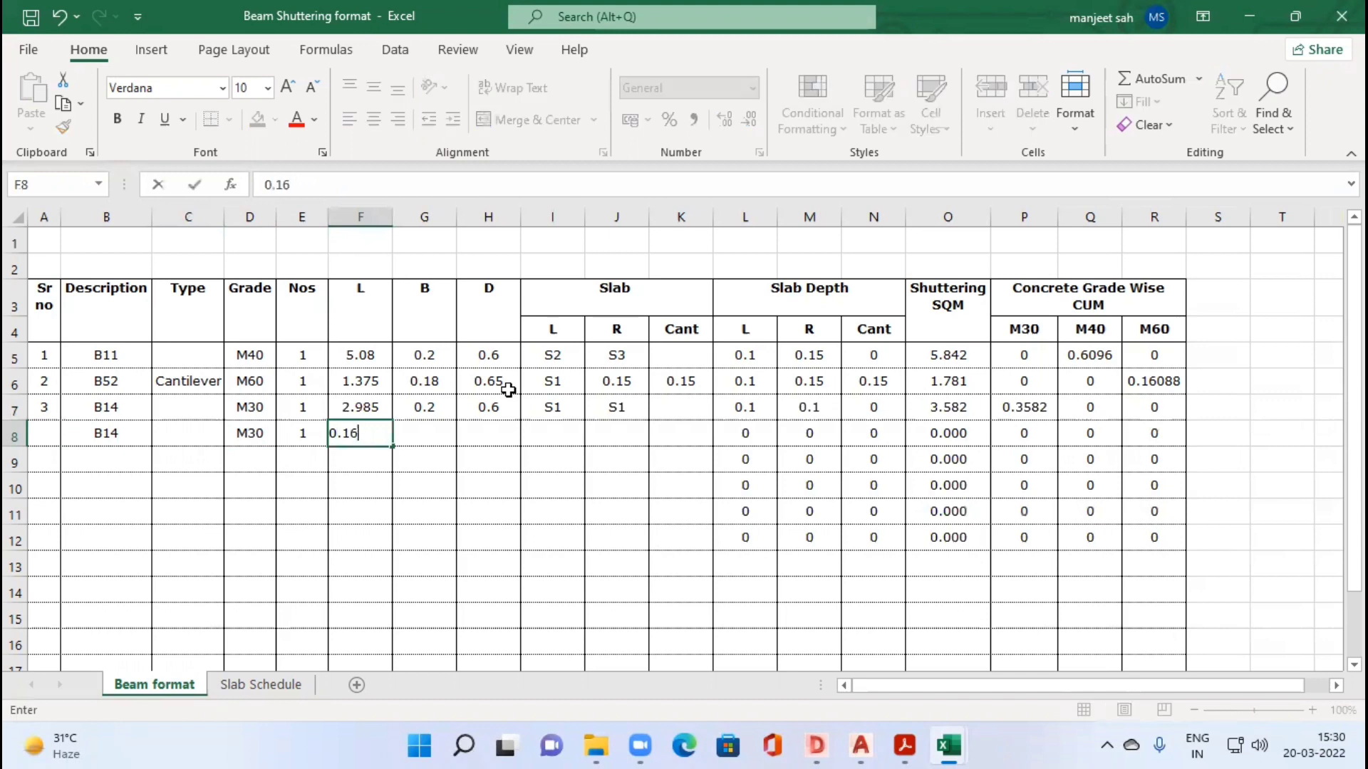
pyautogui.press('Tab')
pyautogui.write('0.2')
pyautogui.press('Tab')
pyautogui.write('0')
pyautogui.write('.6')
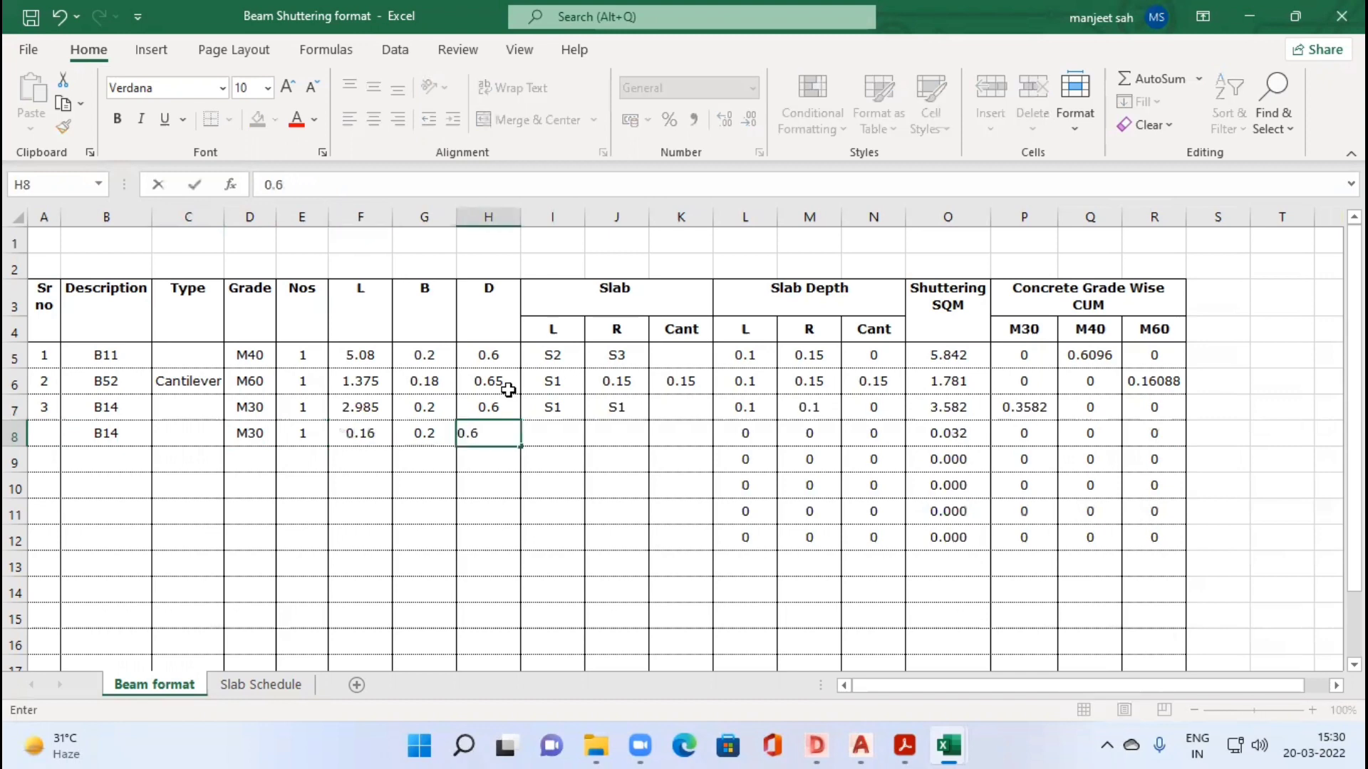
pyautogui.press('Tab')
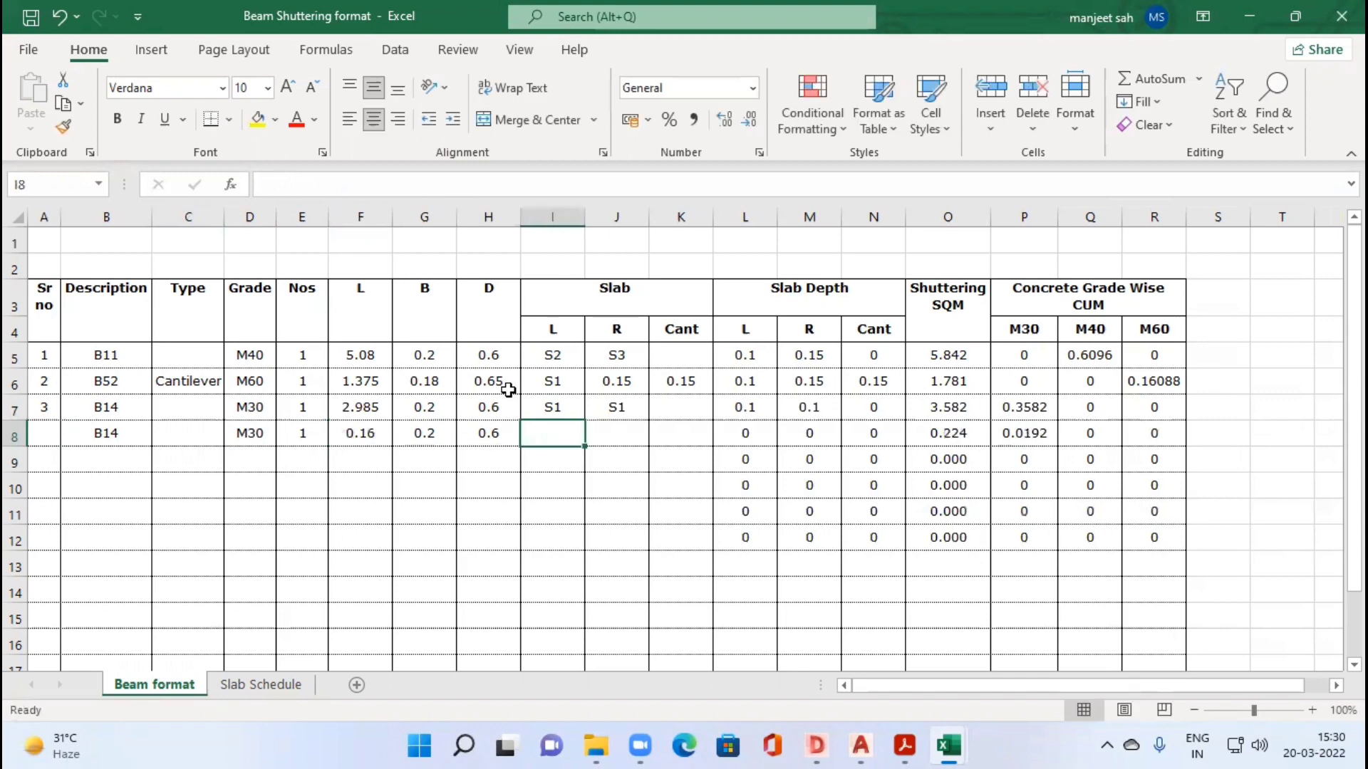
# Step: Leave row 8's L slab blank, enter S1 as its R slab in J8, and check the R slab depth formula in M8
pyautogui.press('Tab')
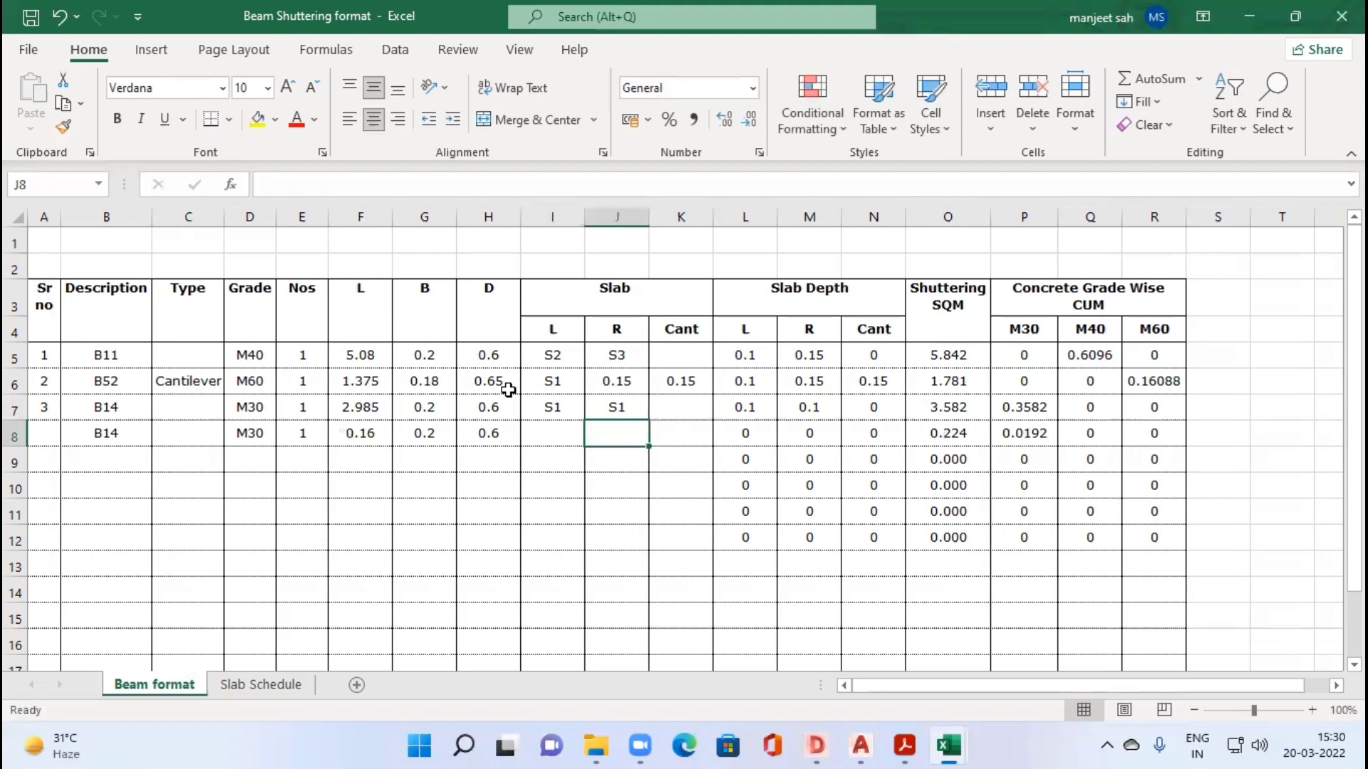
pyautogui.write('S')
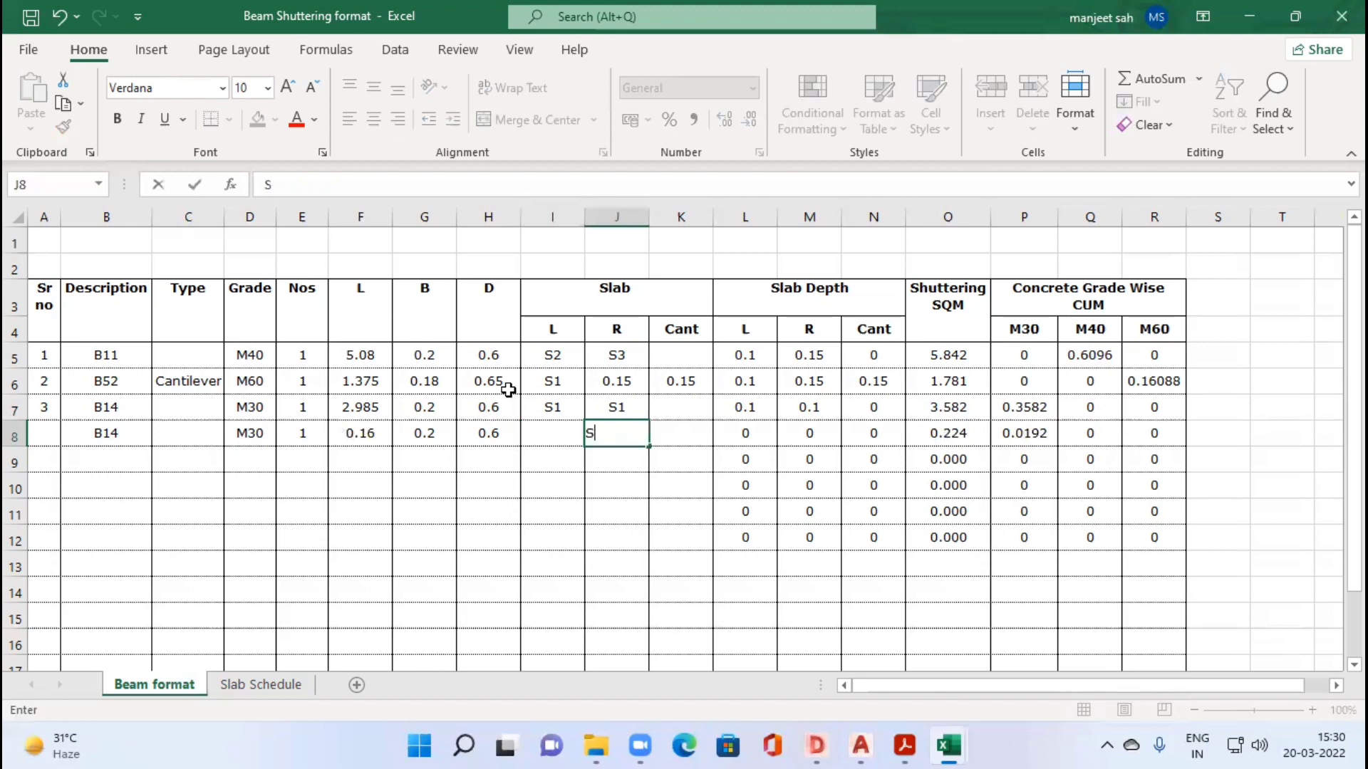
pyautogui.write('1')
pyautogui.press('Tab')
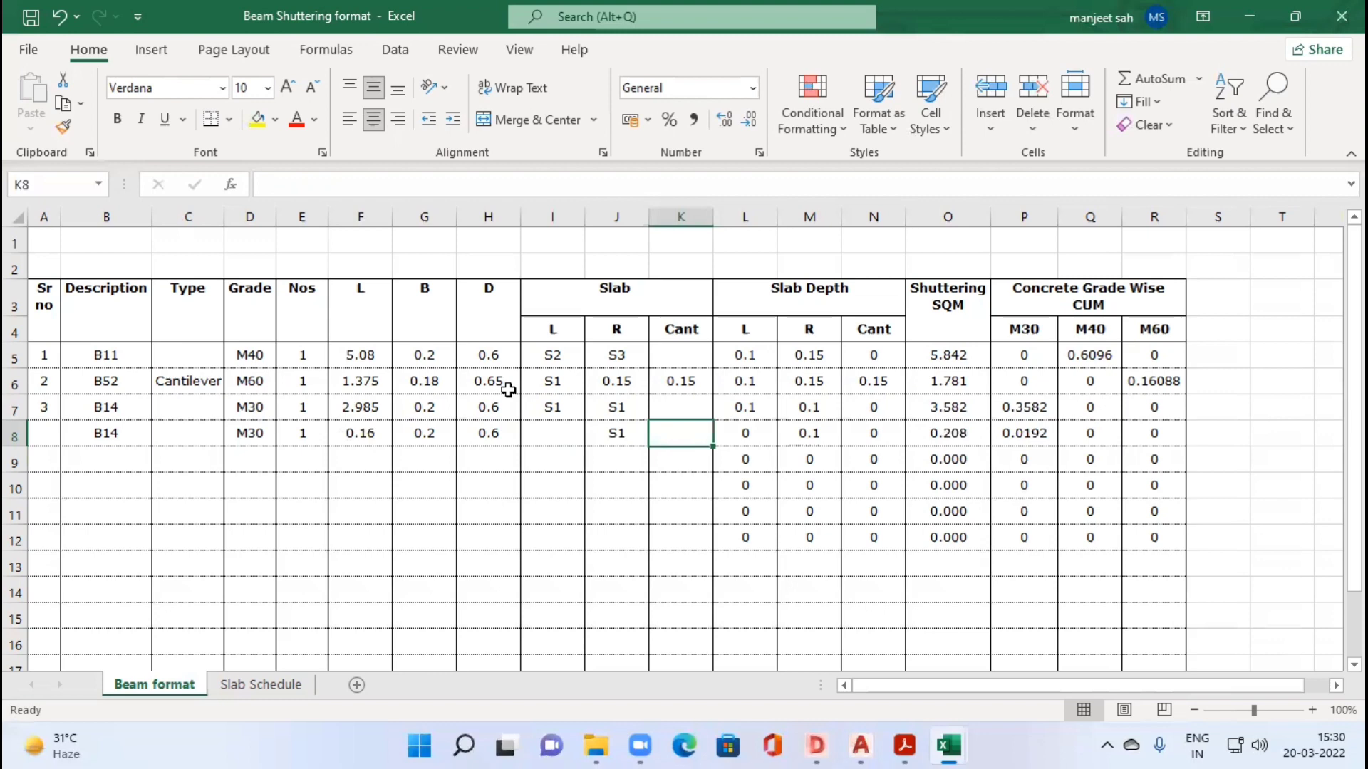
pyautogui.press('Return')
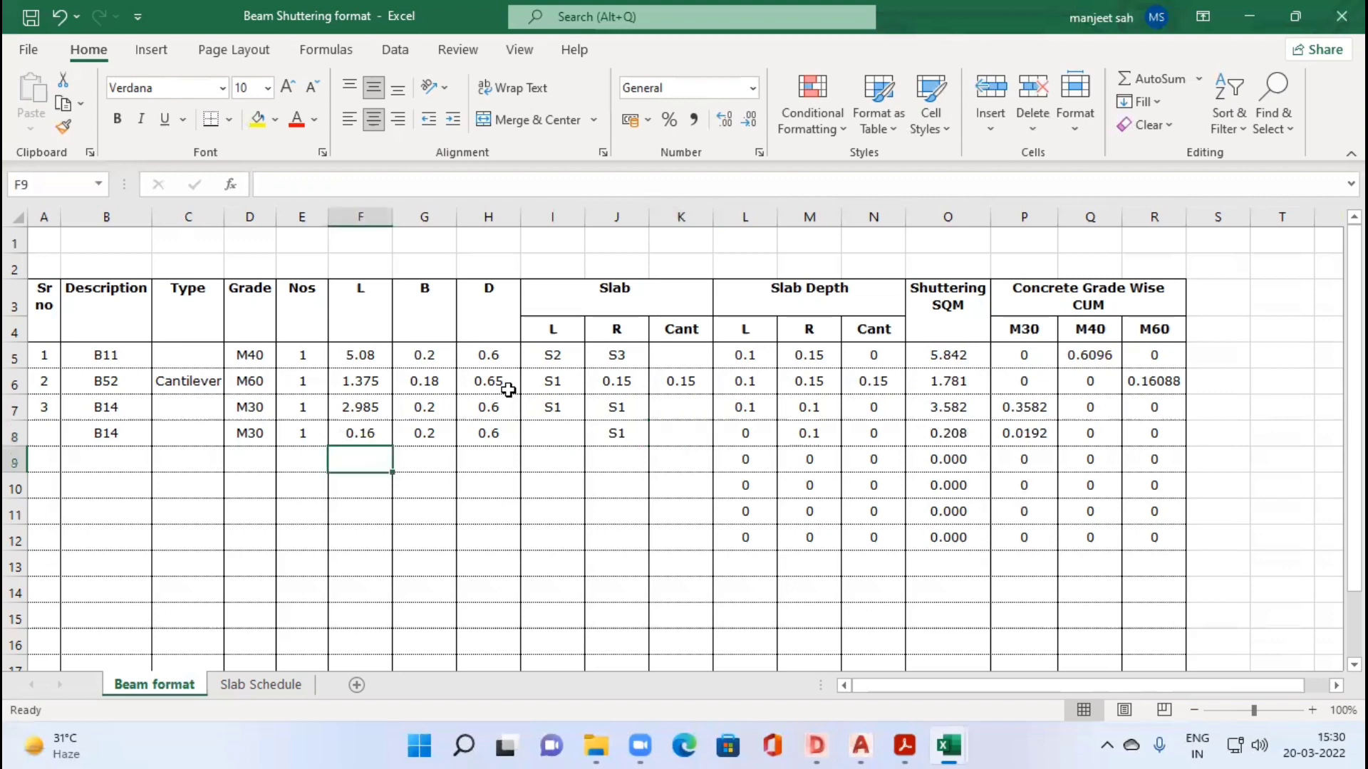
pyautogui.click(815, 436)
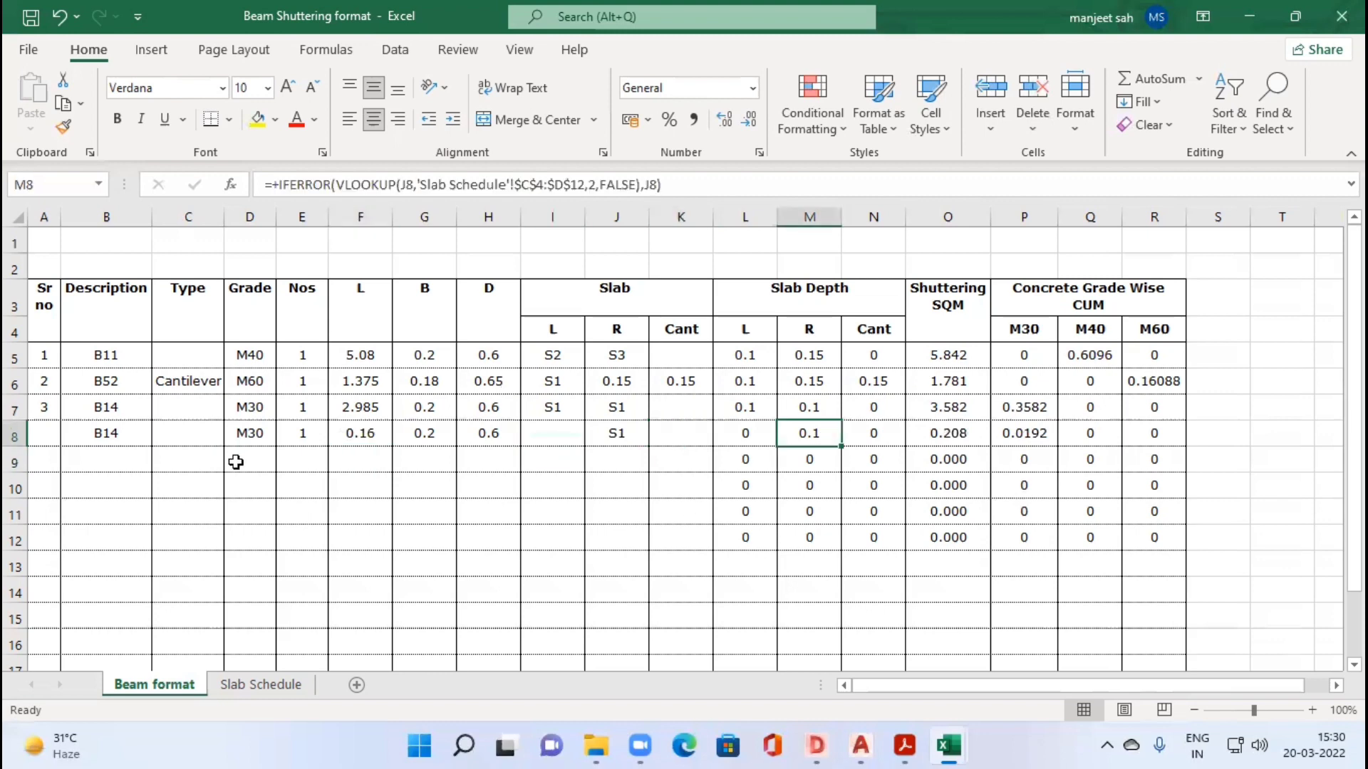
# Step: Start a third B14 row in row 9 with the description B14, grade M30 and Nos 1
pyautogui.click(105, 460)
pyautogui.press('Tab')
pyautogui.press('Tab')
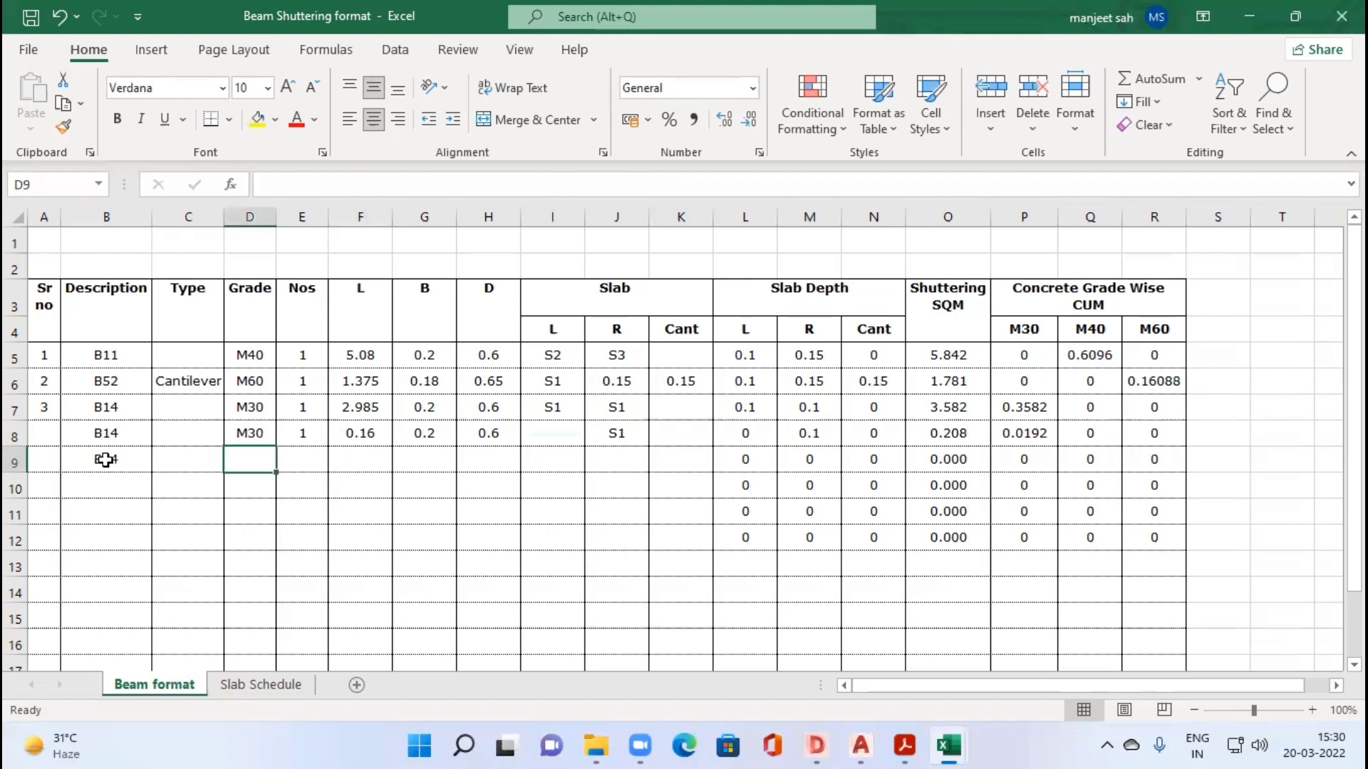
pyautogui.write('M30')
pyautogui.press('Tab')
pyautogui.write('1')
pyautogui.press('Tab')
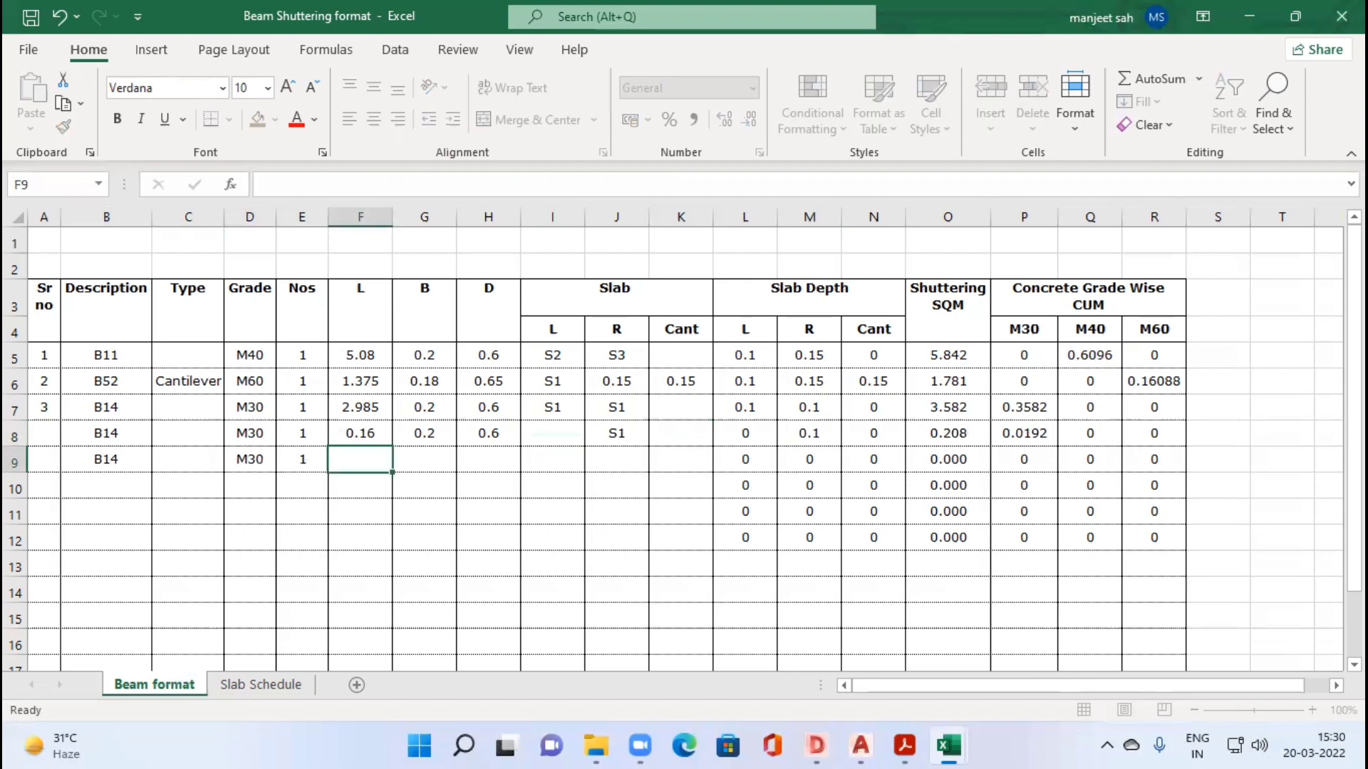
# Step: Measure B14 between B55 and B58 in the drawing and enter 1.095 as its length in F9
pyautogui.hotkey('alt', 'Tab')
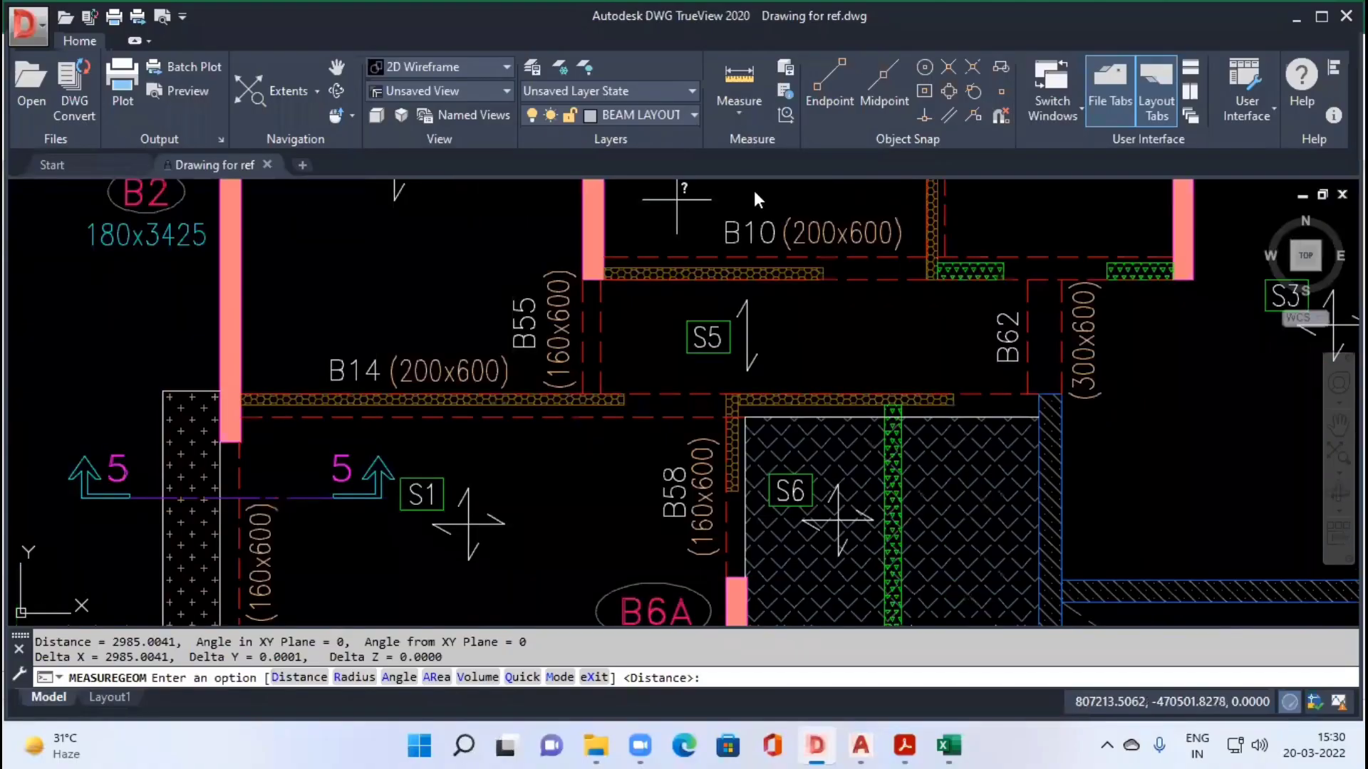
pyautogui.click(739, 111)
pyautogui.click(762, 188)
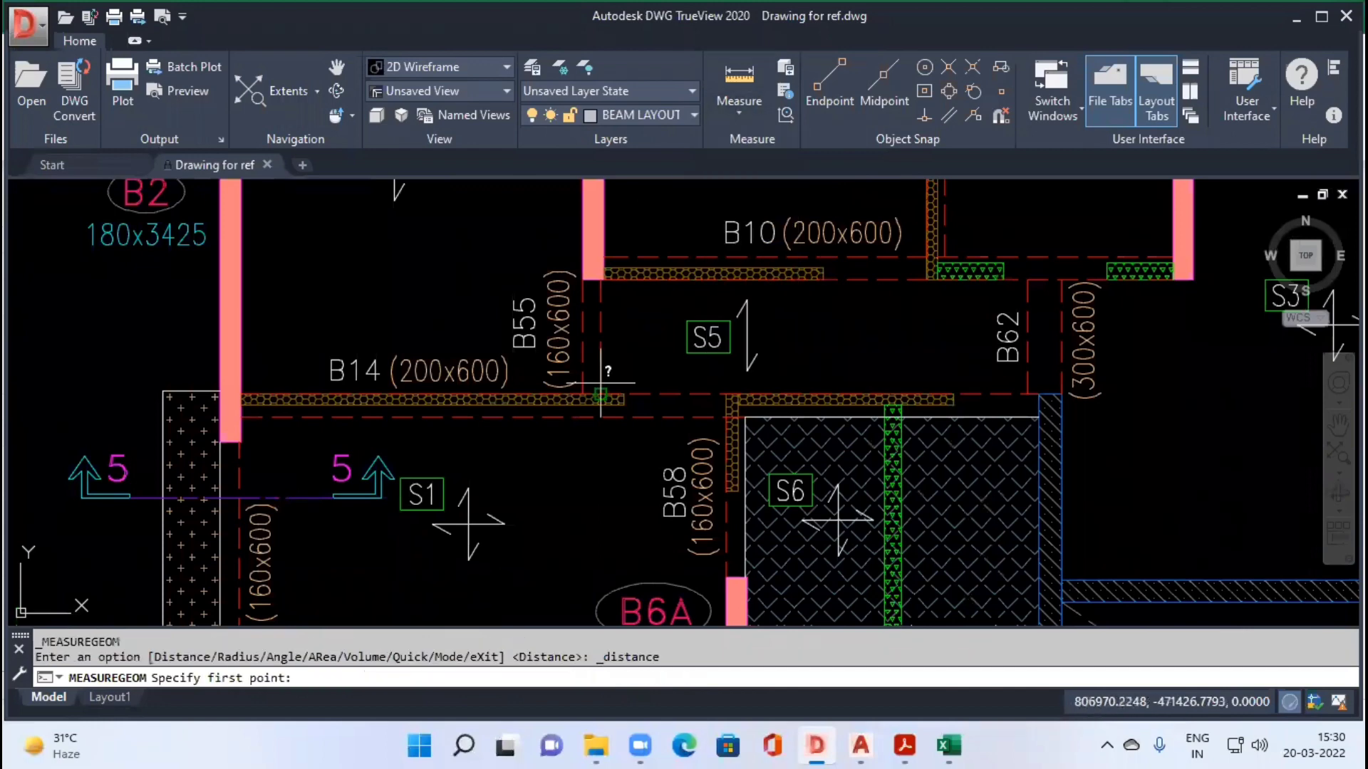
pyautogui.click(600, 396)
pyautogui.click(725, 394)
pyautogui.hotkey('alt', 'Tab')
pyautogui.write('1')
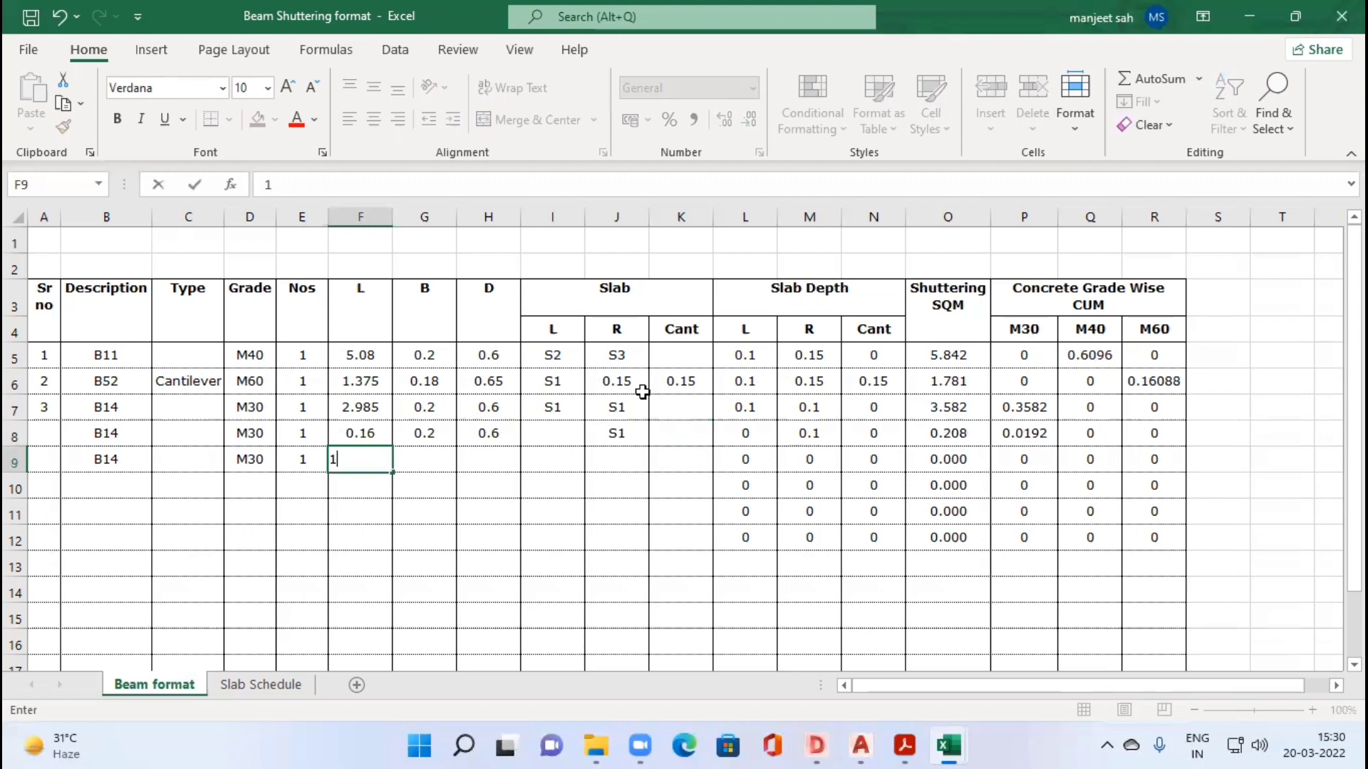
pyautogui.write('.095')
pyautogui.press('Tab')
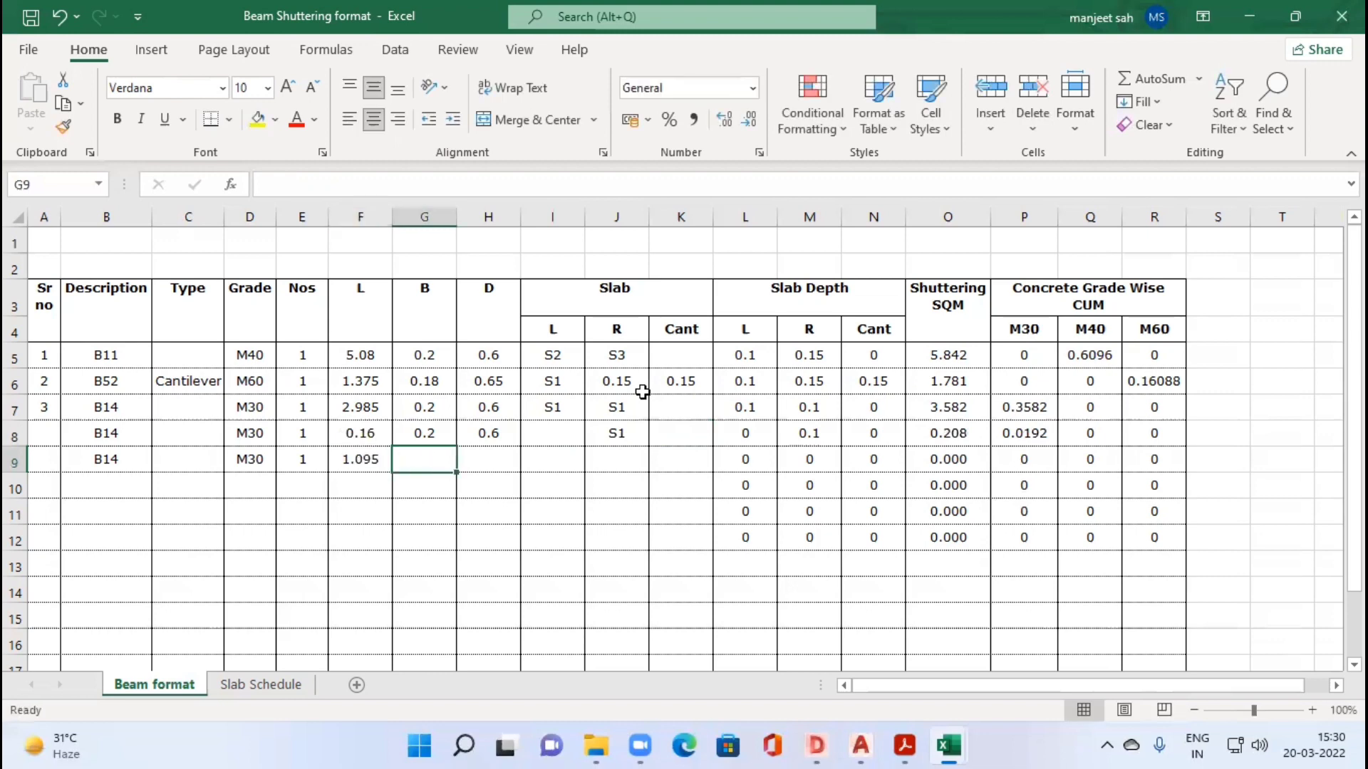
# Step: Enter B 0.2 and D 0.6 for the third B14 row in G9:H9, checking the segment in the drawing
pyautogui.write('0.2')
pyautogui.press('Tab')
pyautogui.write('0.')
pyautogui.hotkey('alt', 'Tab')
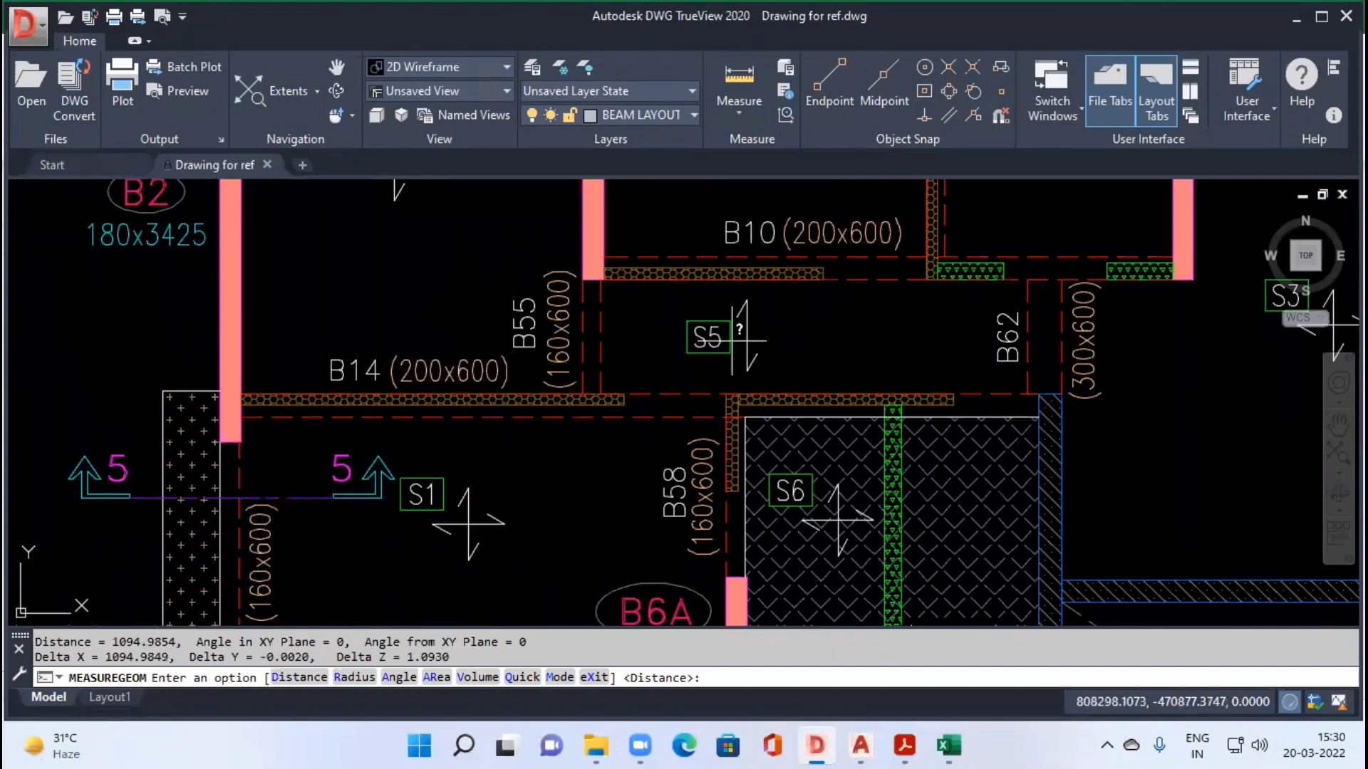
pyautogui.hotkey('alt', 'Tab')
pyautogui.write('6')
pyautogui.press('Tab')
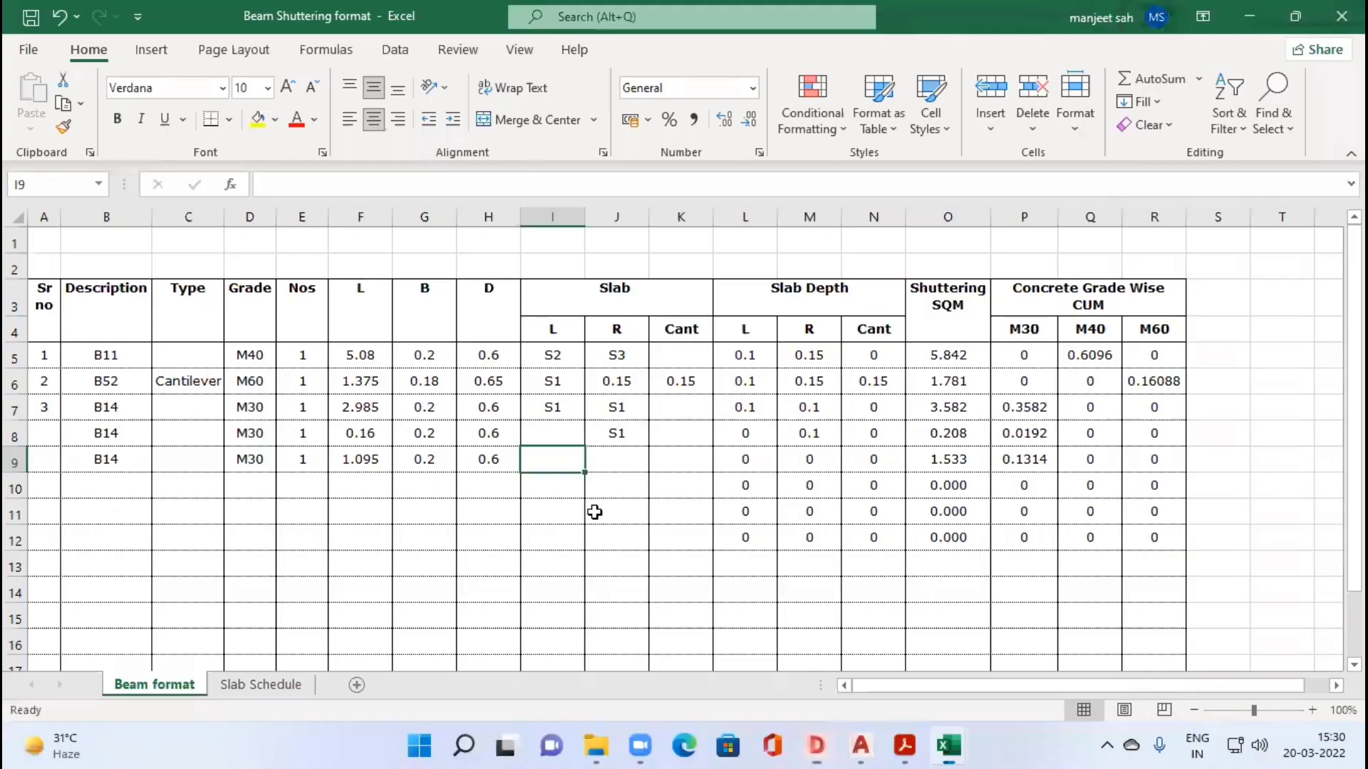
# Step: Enter S5 as the L slab and S1 as the R slab of the third B14 row in I9:J9
pyautogui.write('S5')
pyautogui.press('Tab')
pyautogui.write('S1')
pyautogui.press('Tab')
# Step: Start a fourth B14 row in row 10 by copying down the description B14 and grade M30, with Nos 1
pyautogui.press('Down')
pyautogui.press('Left')
pyautogui.press('Left')
pyautogui.press('Left')
pyautogui.press('Left')
pyautogui.press('Left')
pyautogui.press('Left')
pyautogui.press('Left')
pyautogui.press('Left')
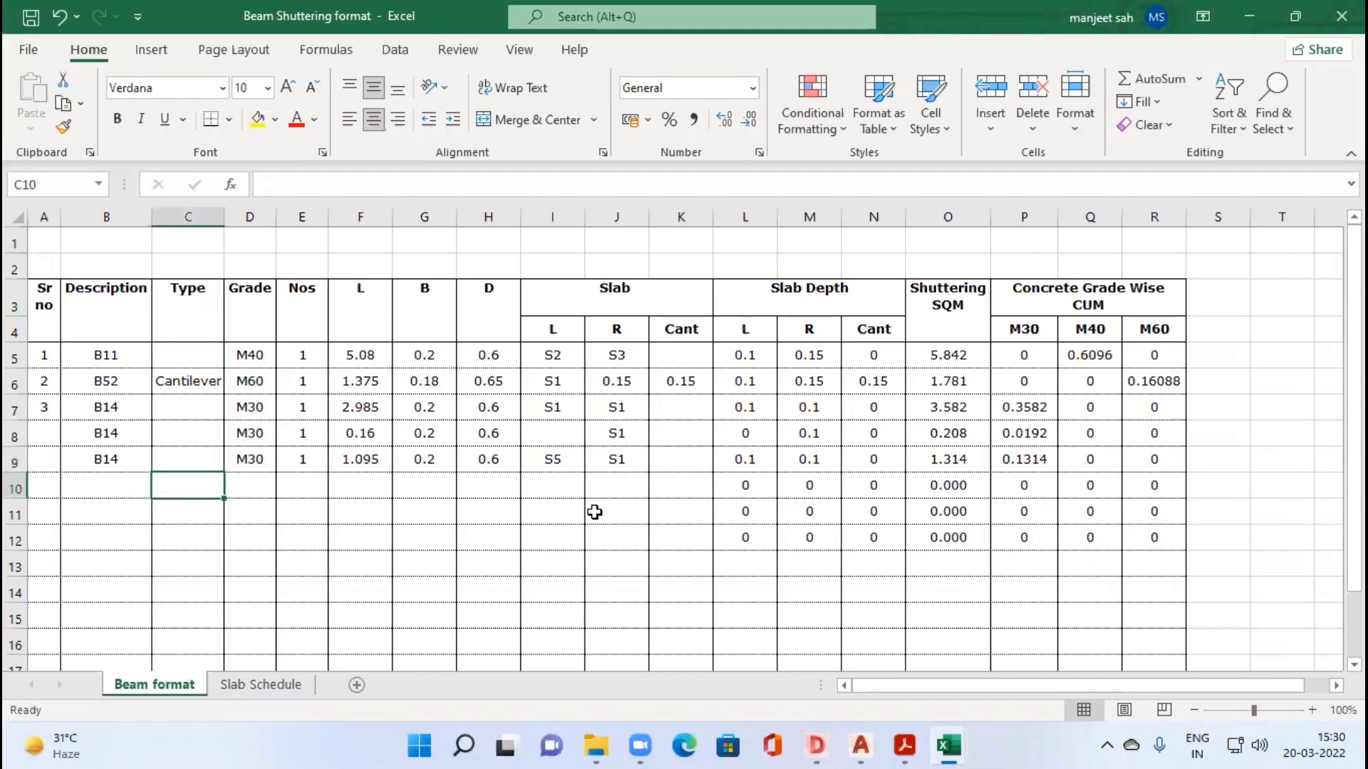
pyautogui.press('Left')
pyautogui.hotkey('ctrl', 'd')
pyautogui.press('Right')
pyautogui.press('Right')
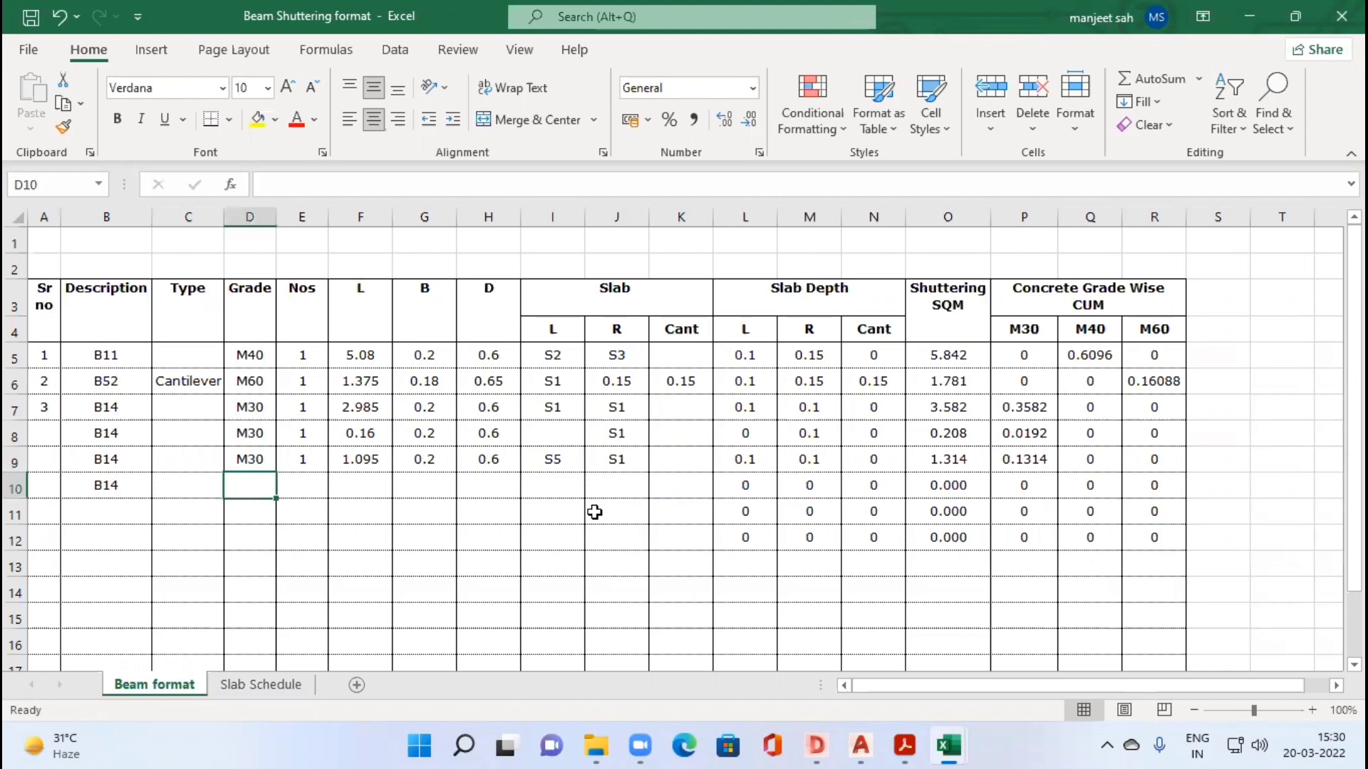
pyautogui.hotkey('ctrl', 'd')
pyautogui.press('Right')
pyautogui.write('1')
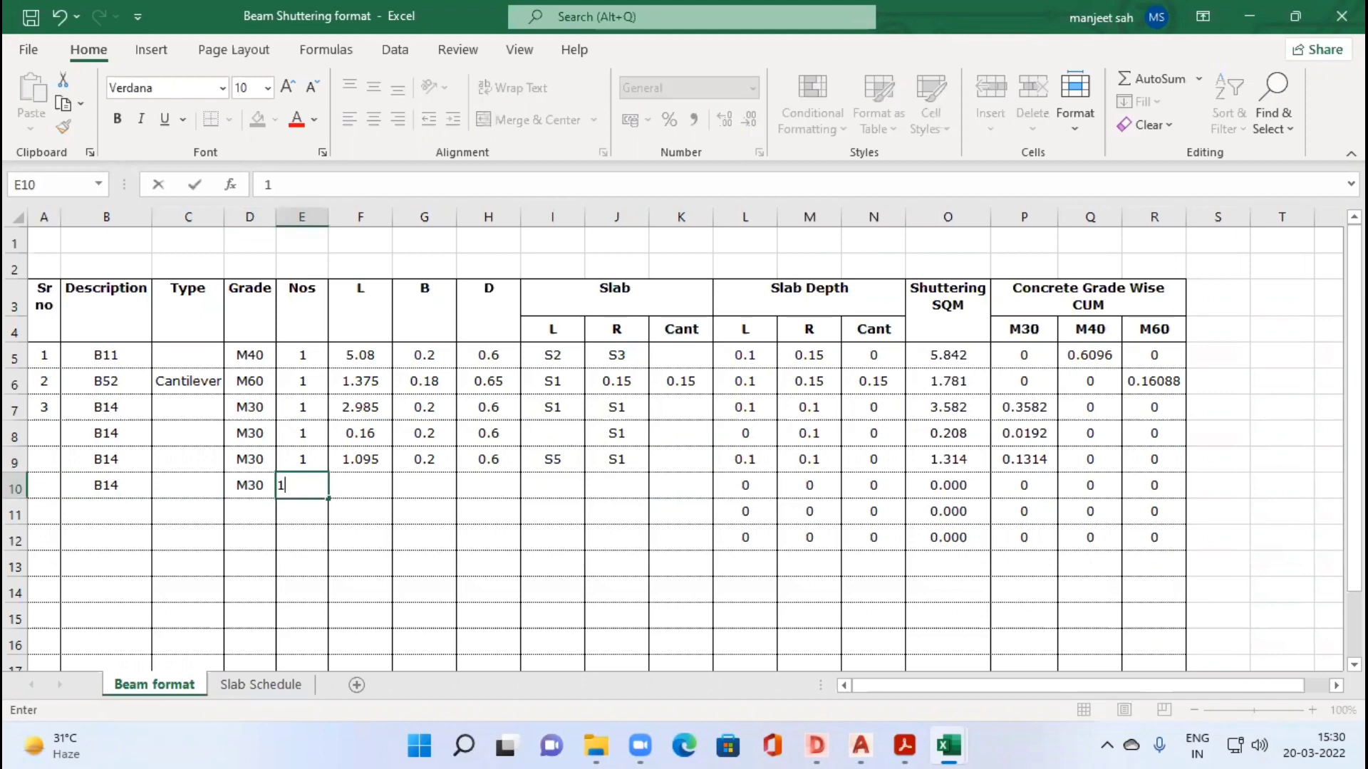
# Step: Check B58's width in the drawing and enter L 0.16, B 0.2 and D 0.6 for the B14 segment in F10:H10
pyautogui.hotkey('alt', 'Tab')
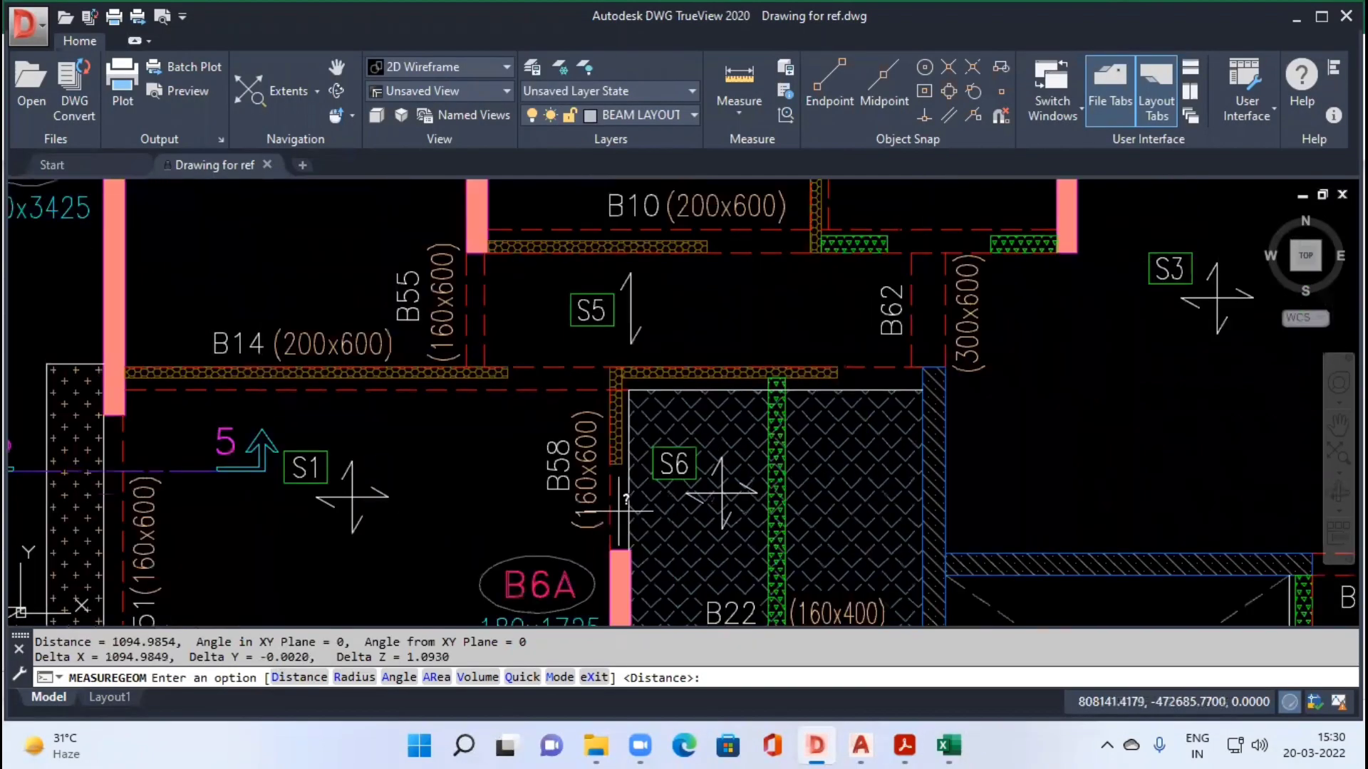
pyautogui.hotkey('alt', 'Tab')
pyautogui.write('0.2')
pyautogui.press('Tab')
pyautogui.write('0.6')
# Step: Check the slabs at the B58 junction in the drawing and enter S5 as row 10's L slab, leaving the R slab blank
pyautogui.press('Tab')
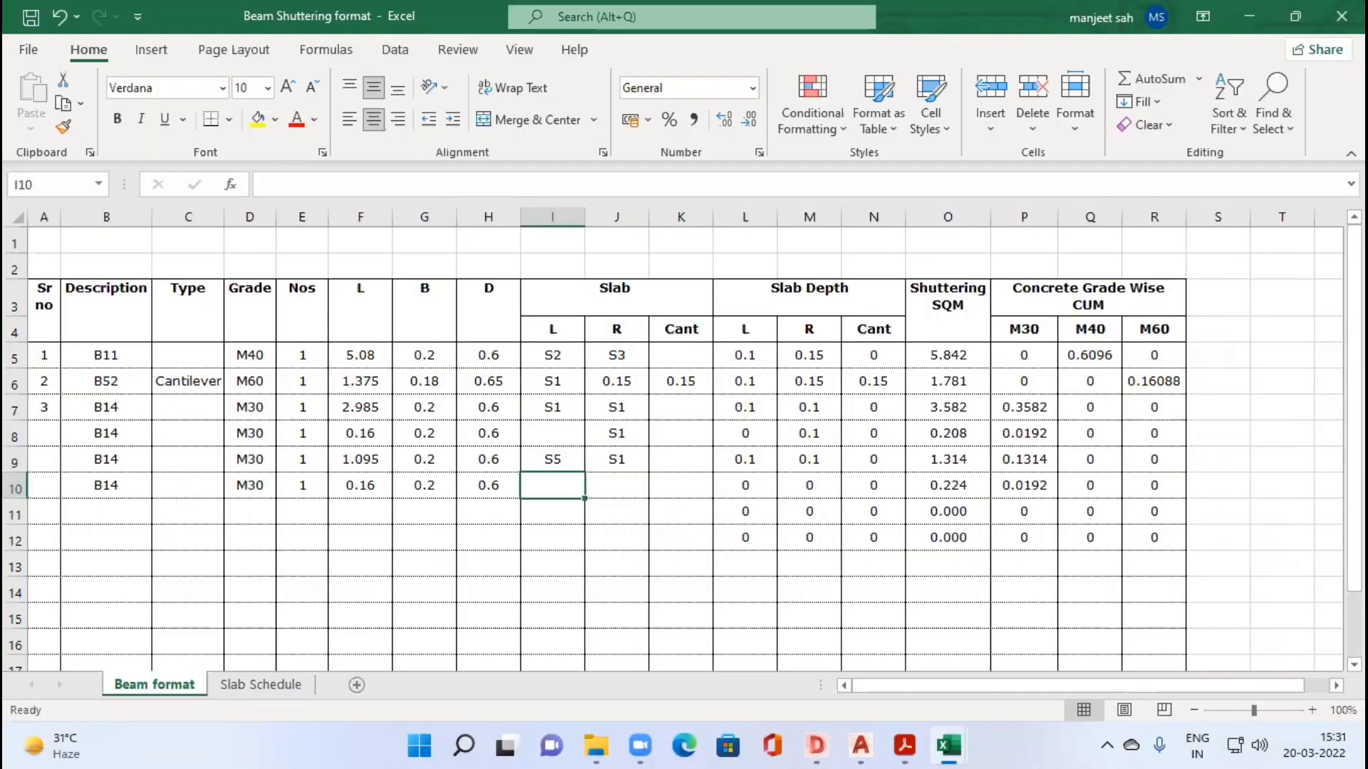
pyautogui.hotkey('alt', 'Tab')
pyautogui.hotkey('alt', 'Tab')
pyautogui.write('S5')
pyautogui.press('Tab')
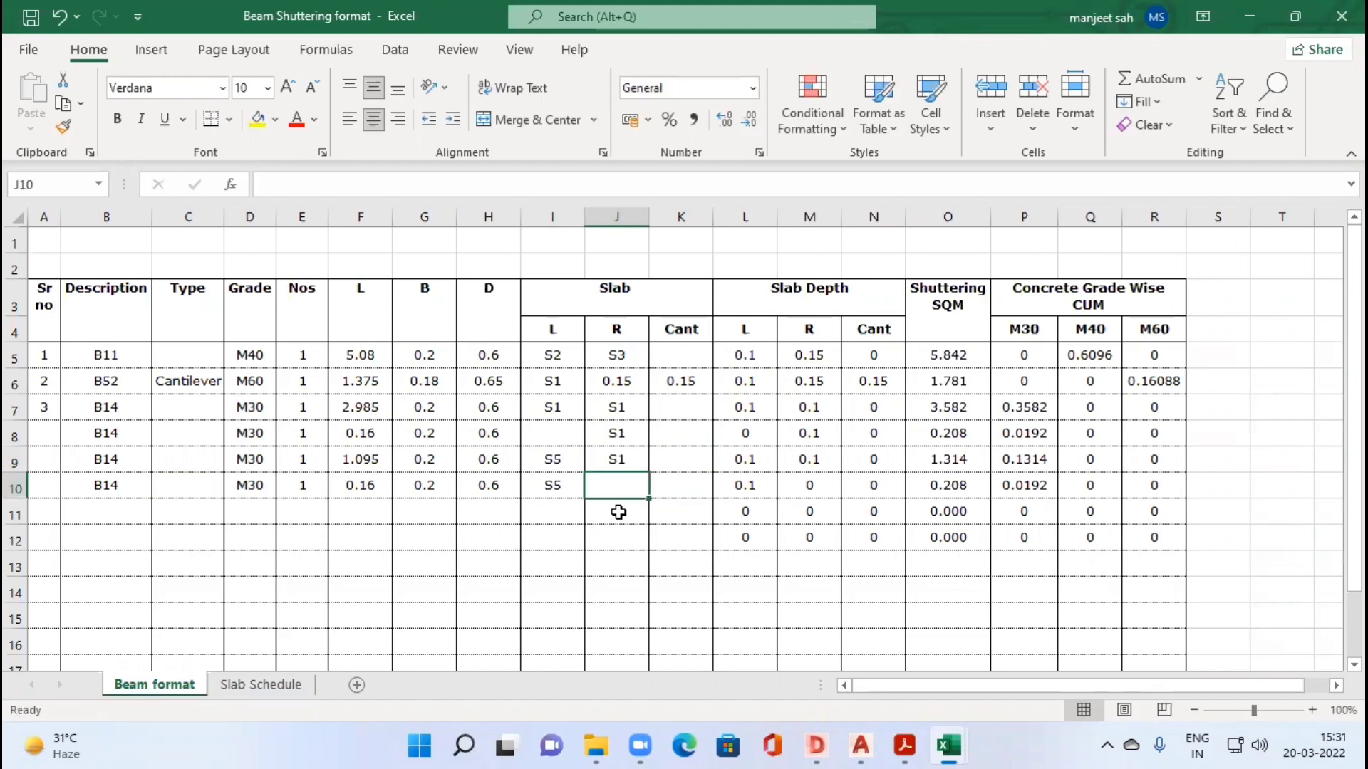
pyautogui.press('Tab')
pyautogui.press('Tab')
pyautogui.press('Tab')
pyautogui.press('Tab')
pyautogui.press('Tab')
pyautogui.press('Tab')
pyautogui.press('Tab')
pyautogui.press('Tab')
pyautogui.press('Tab')
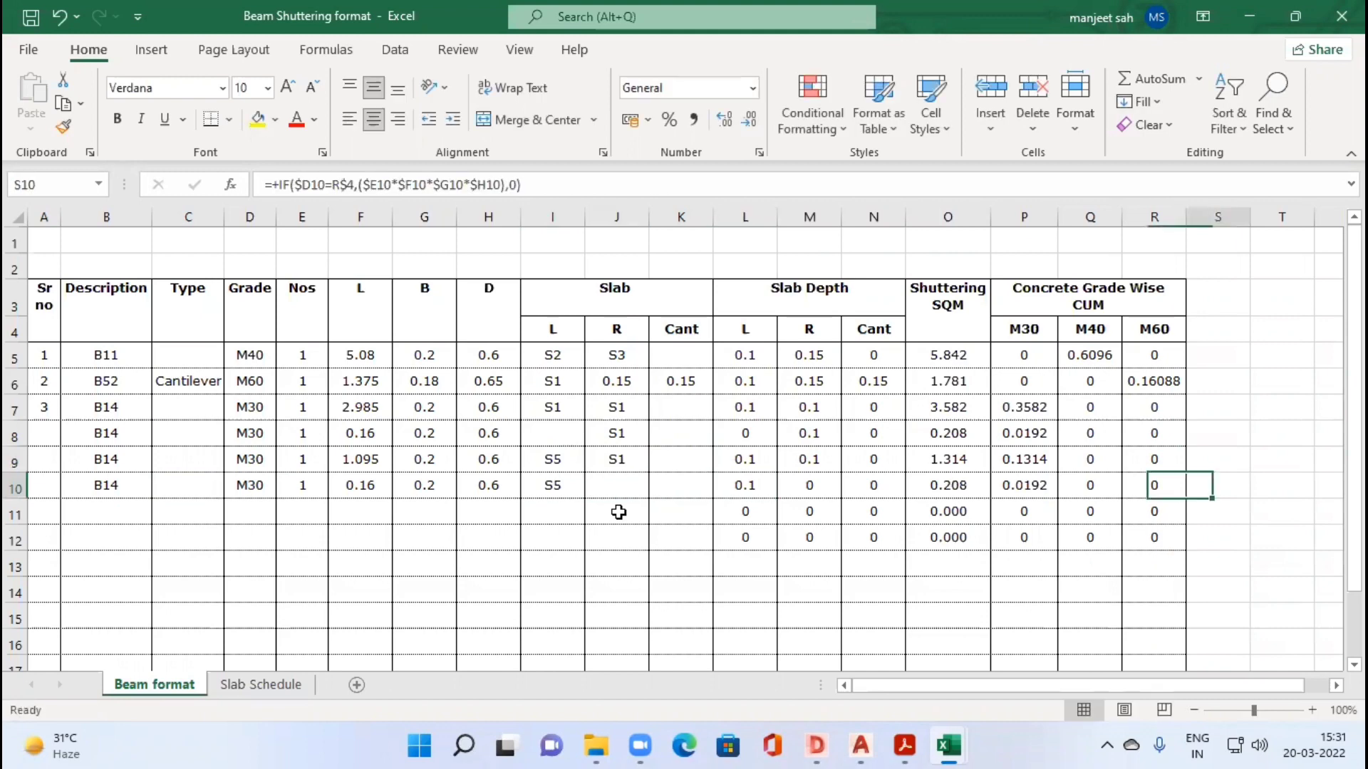
# Step: Start a fifth B14 row in row 11 by copying down the description B14, grade M30 and Nos 1 from row 10
pyautogui.press('Return')
pyautogui.hotkey('ctrl', 'd')
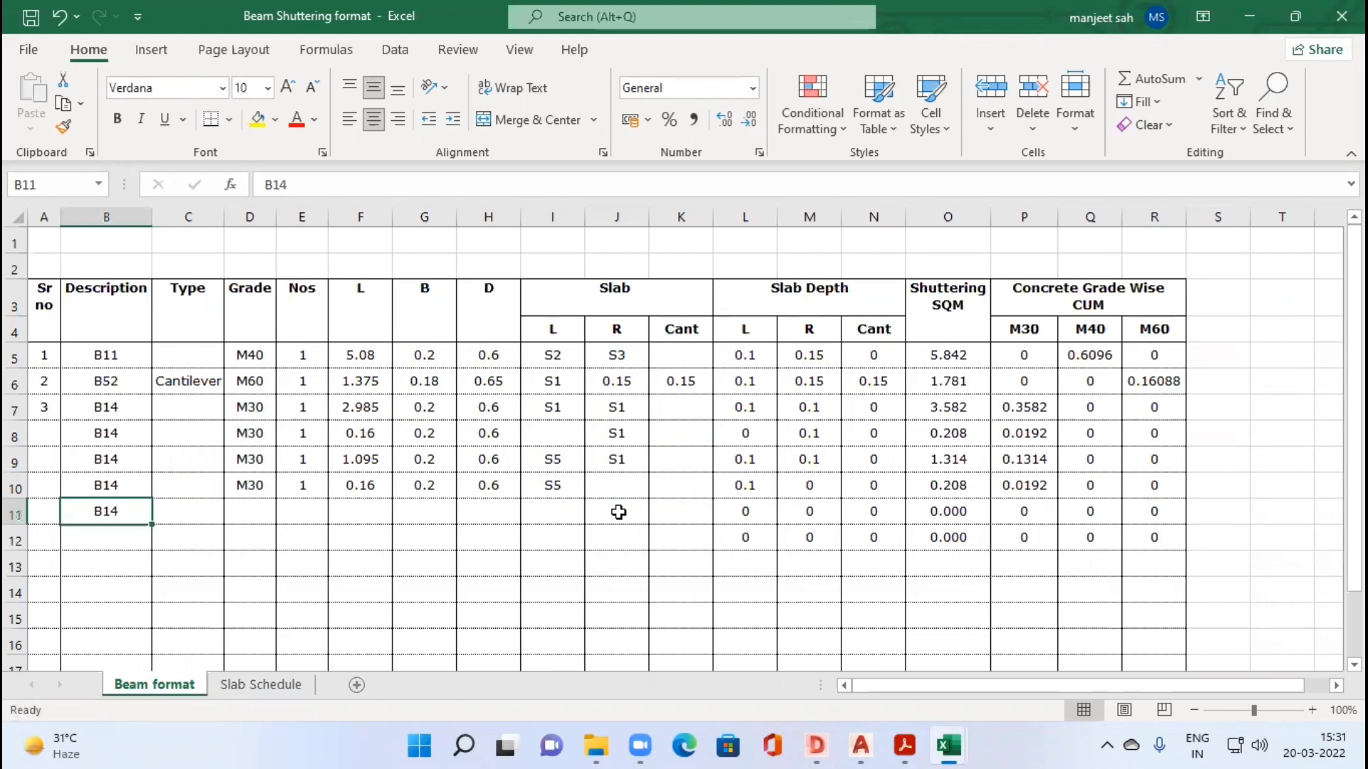
pyautogui.press('Tab')
pyautogui.press('Tab')
pyautogui.hotkey('ctrl', 'd')
pyautogui.press('Tab')
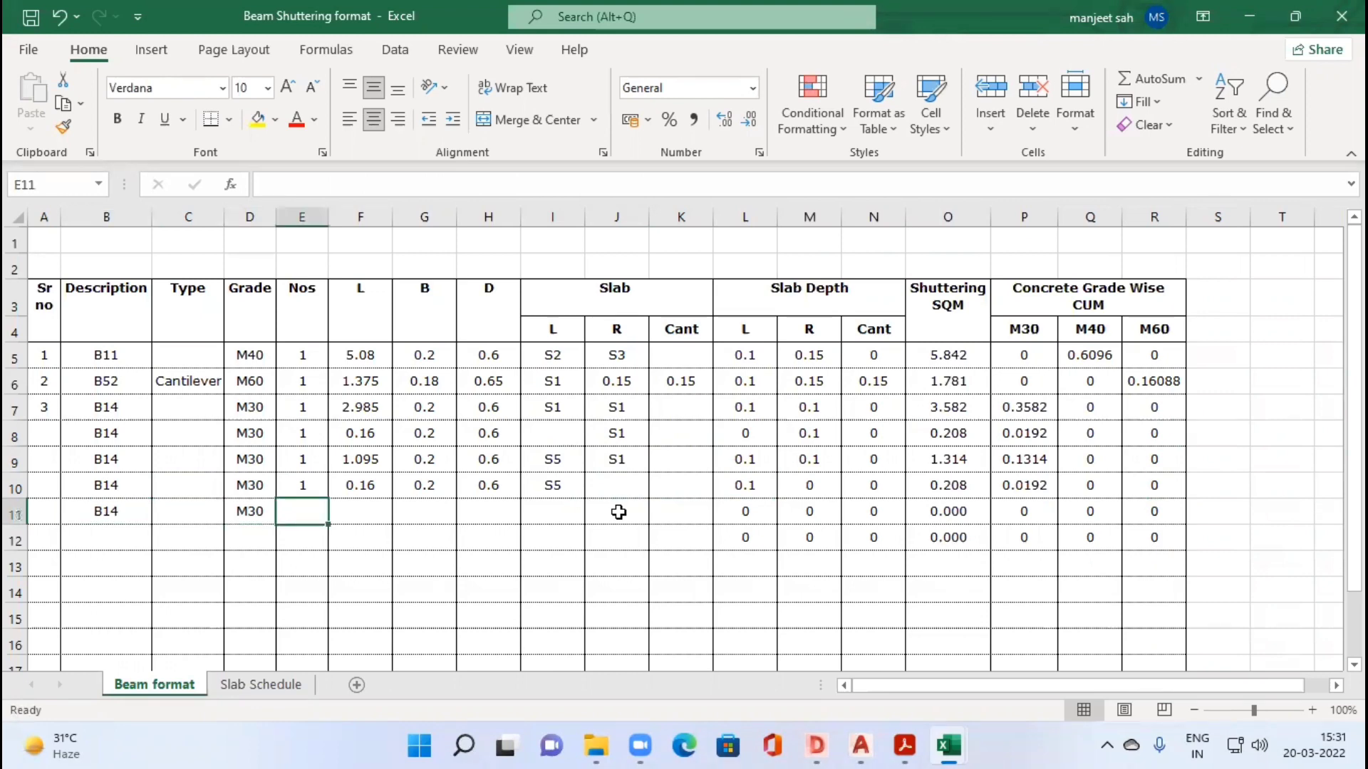
pyautogui.hotkey('ctrl', 'd')
pyautogui.press('Tab')
# Step: Measure the B14 segment between B58 and B62 in the drawing, from the corner of slab S6 to B62's near edge
pyautogui.hotkey('alt', 'Tab')
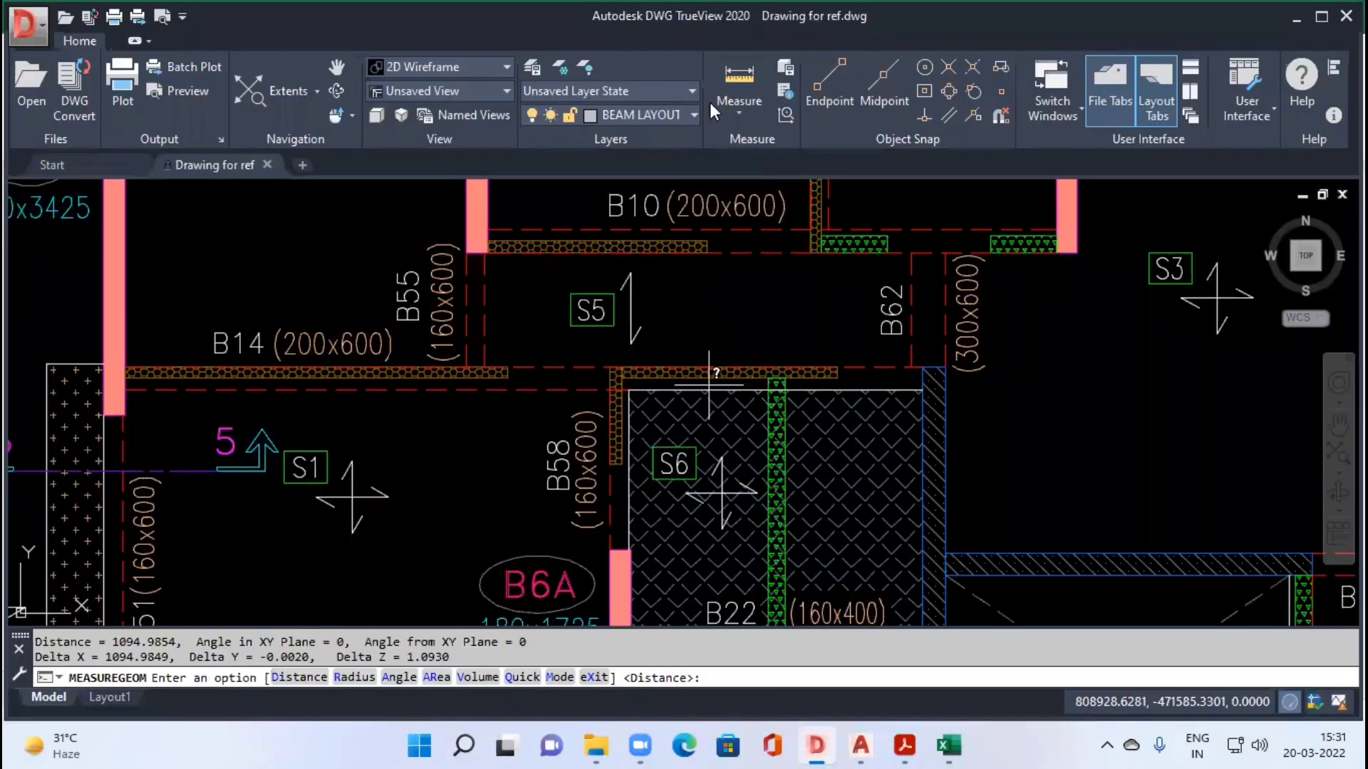
pyautogui.click(730, 108)
pyautogui.click(756, 188)
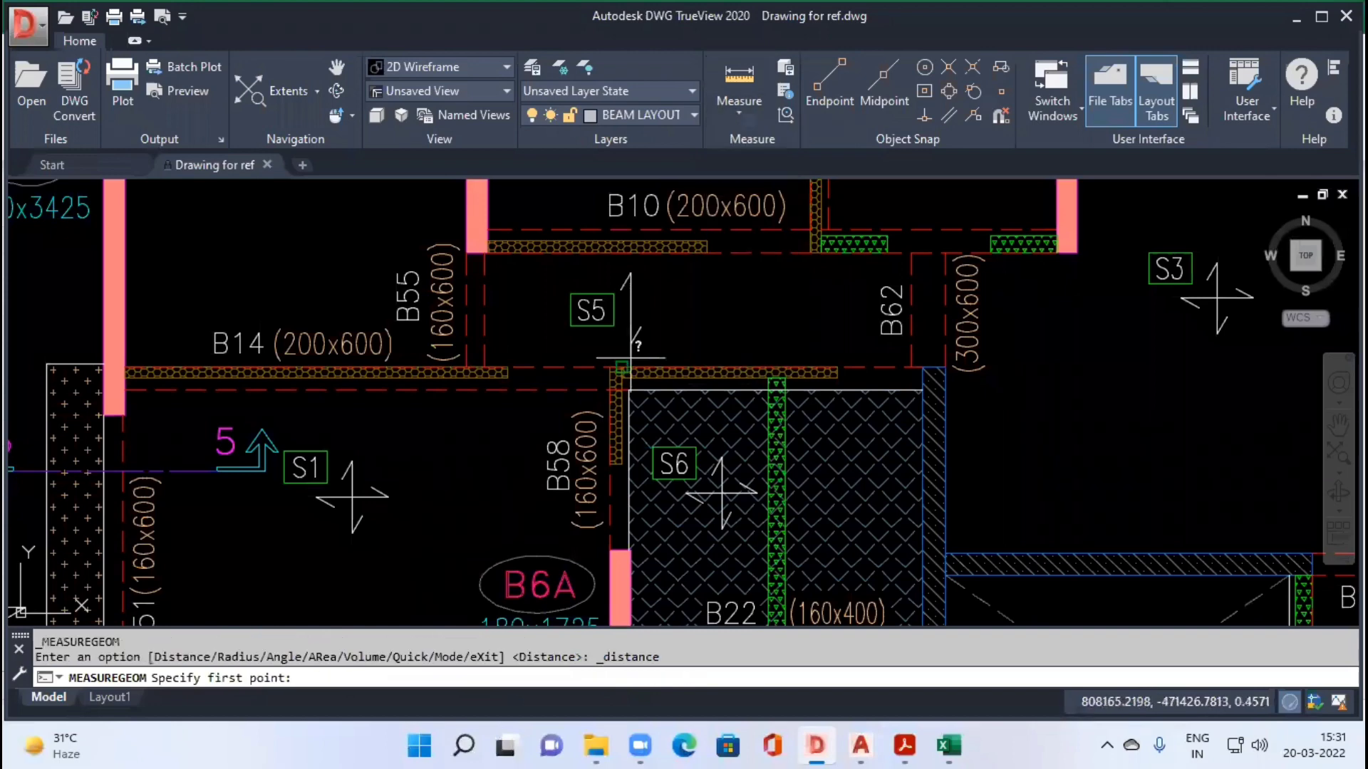
pyautogui.scroll(3, 631, 426)
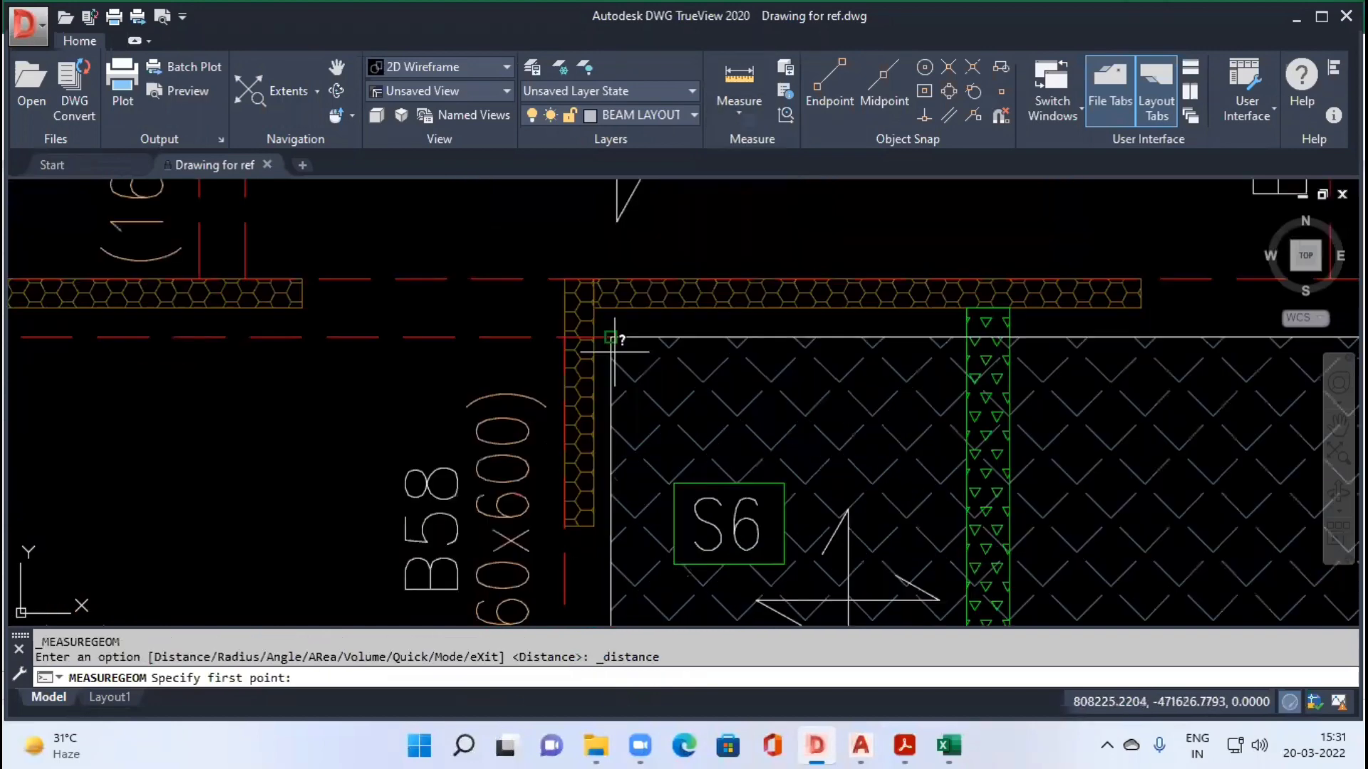
pyautogui.click(612, 338)
pyautogui.scroll(-3, 611, 338)
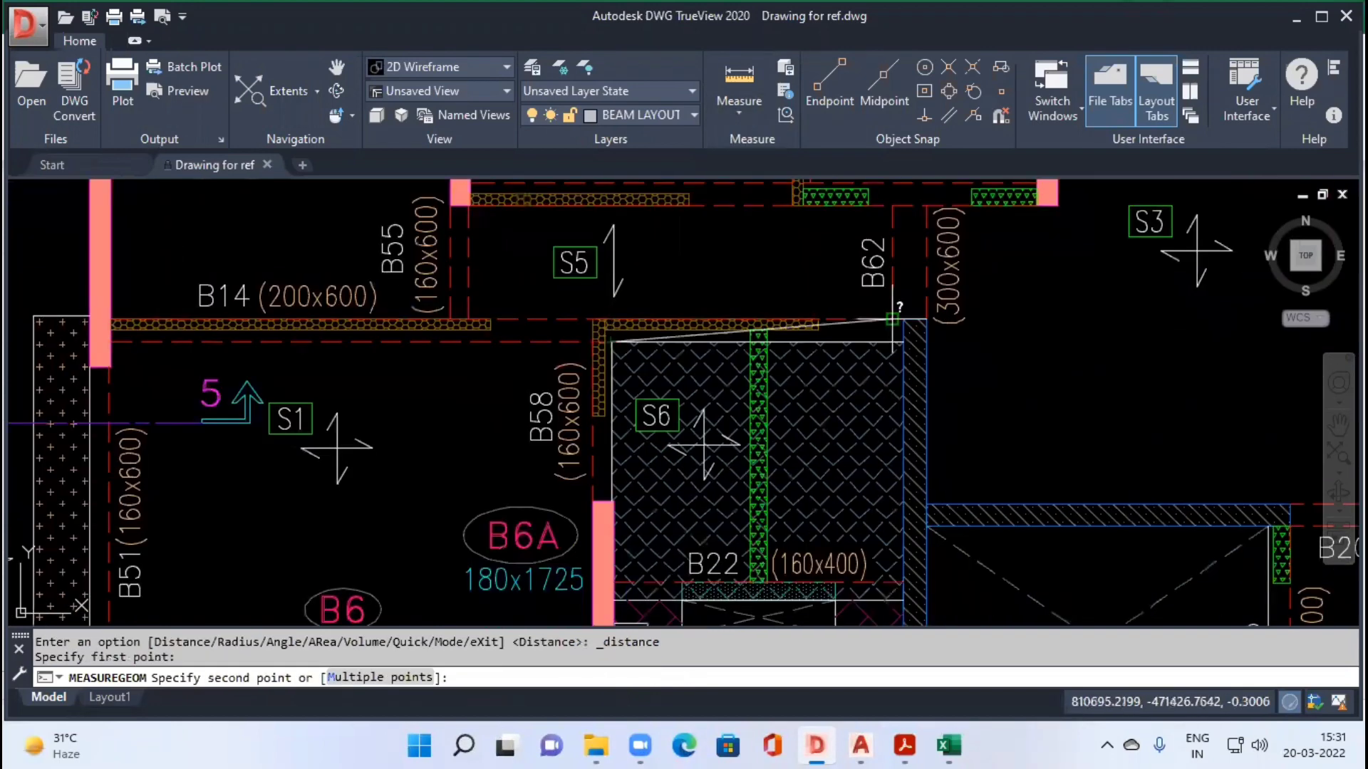
pyautogui.click(892, 320)
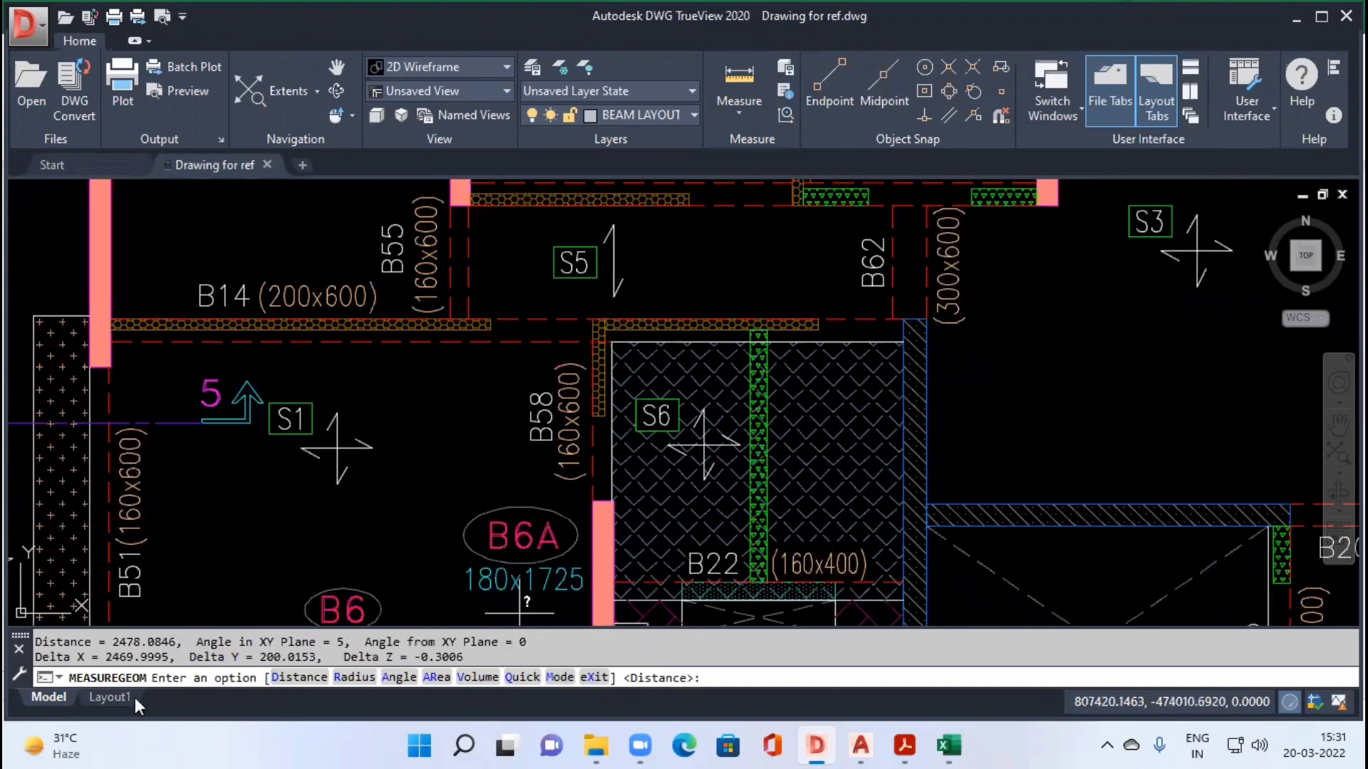
# Step: Enter L 2.47, B 0.2 and D 0.6 for the B14 segment in F11:H11 of the Excel beam sheet
pyautogui.doubleClick(123, 657)
pyautogui.hotkey('alt', 'Tab')
pyautogui.write('2.47')
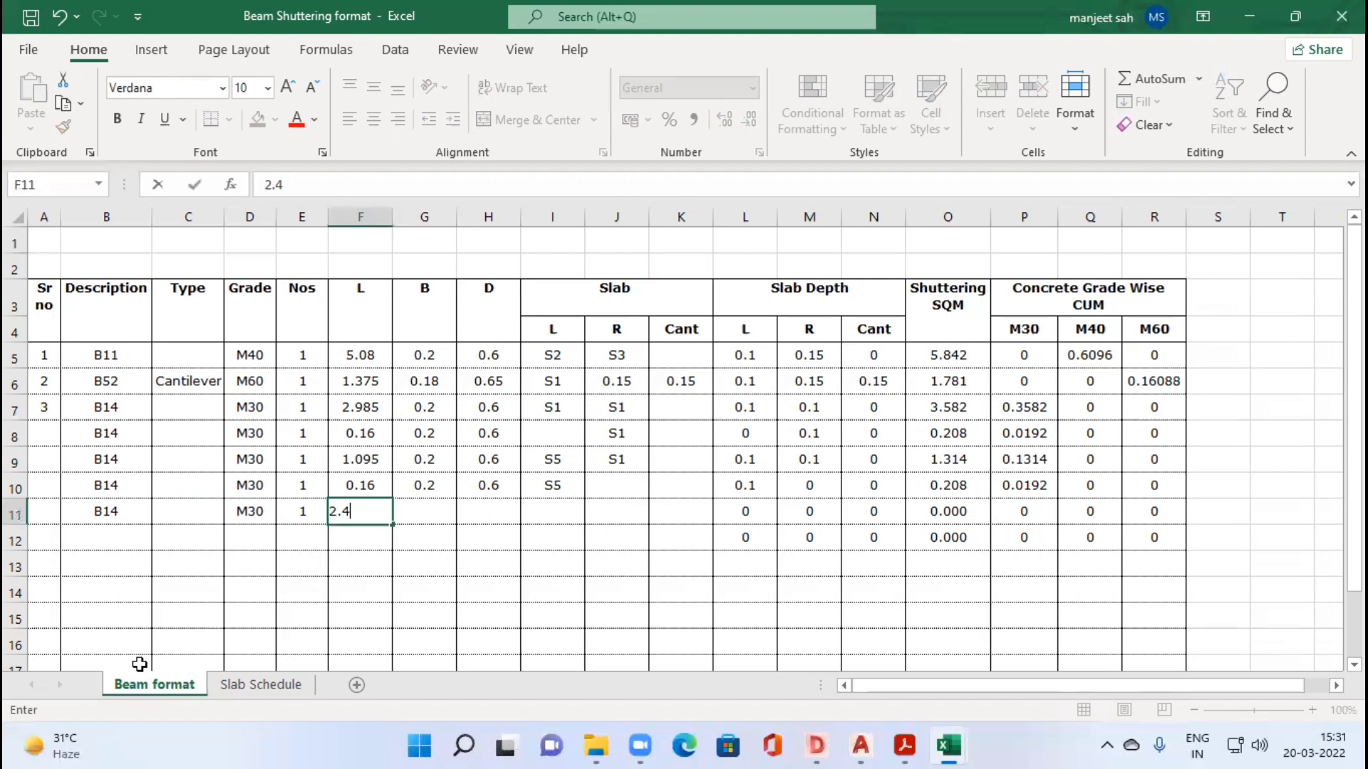
pyautogui.press('Tab')
pyautogui.write('0.2')
pyautogui.press('Tab')
pyautogui.write('0.6')
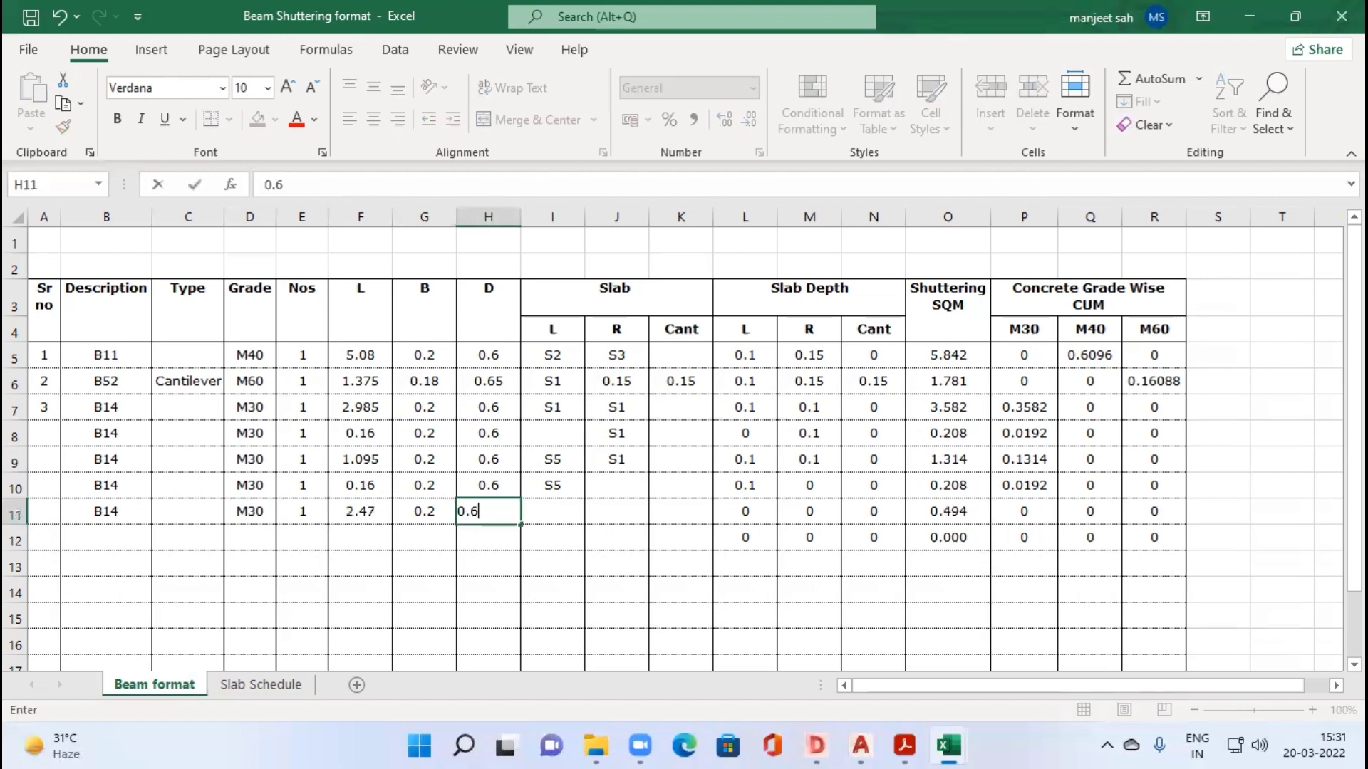
# Step: Check the slabs beside the B58–B62 segment in the drawing and enter S5 as row 11's L slab and S6 as its R slab
pyautogui.hotkey('alt', 'Tab')
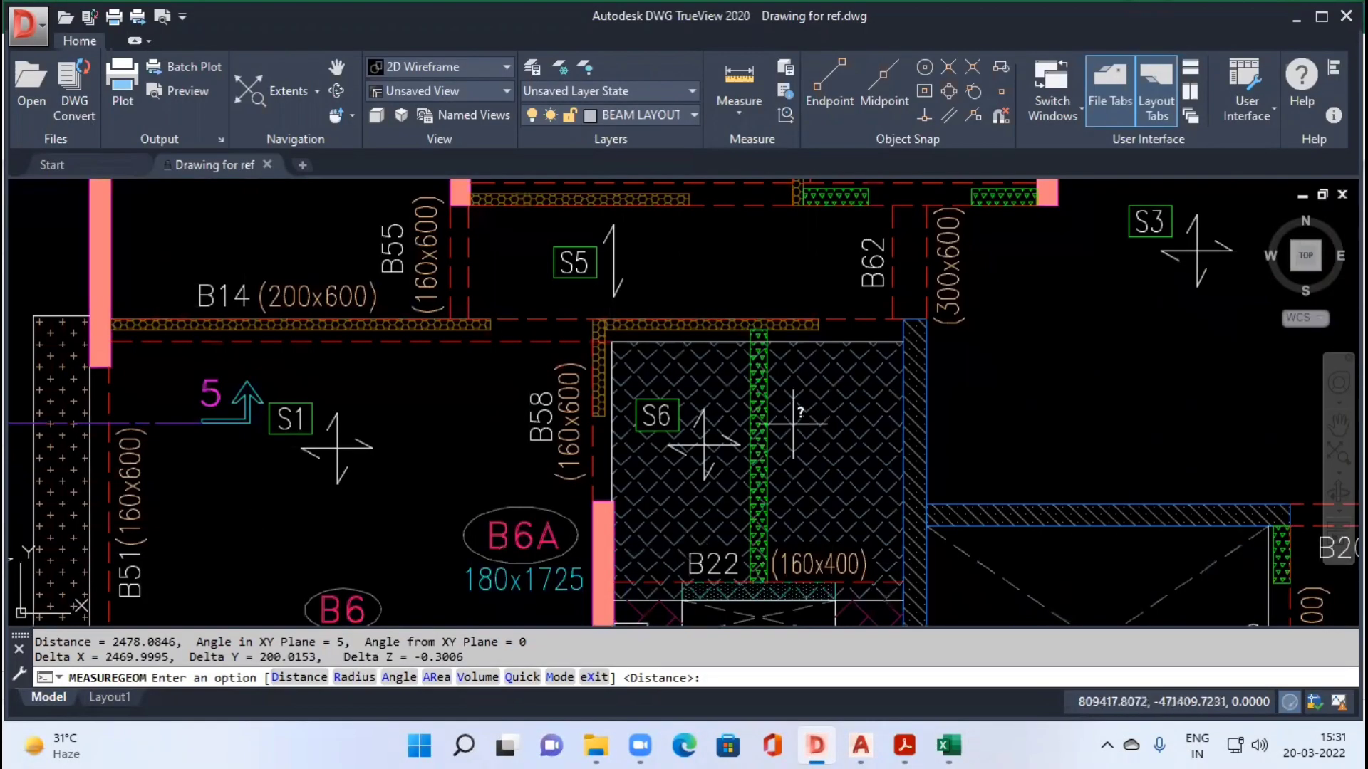
pyautogui.hotkey('alt', 'Tab')
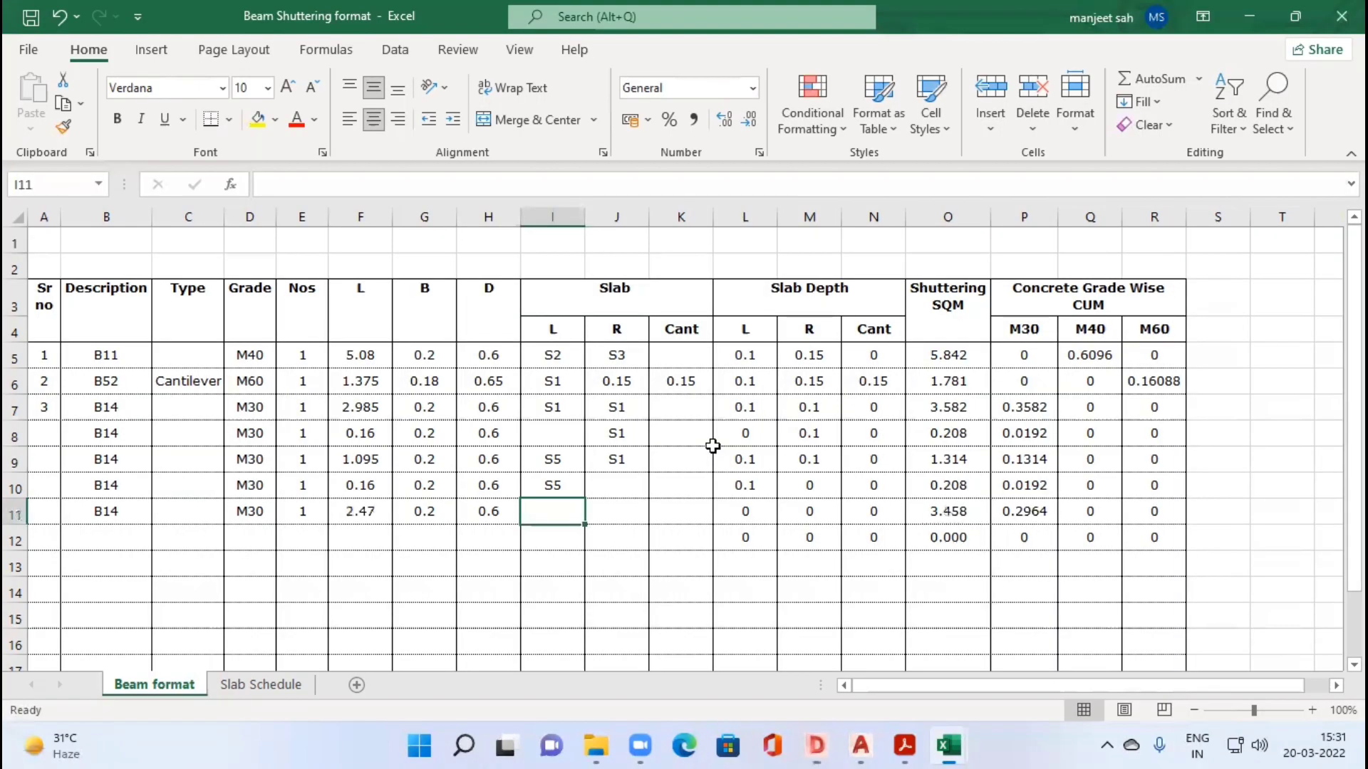
pyautogui.write('S5')
pyautogui.press('Tab')
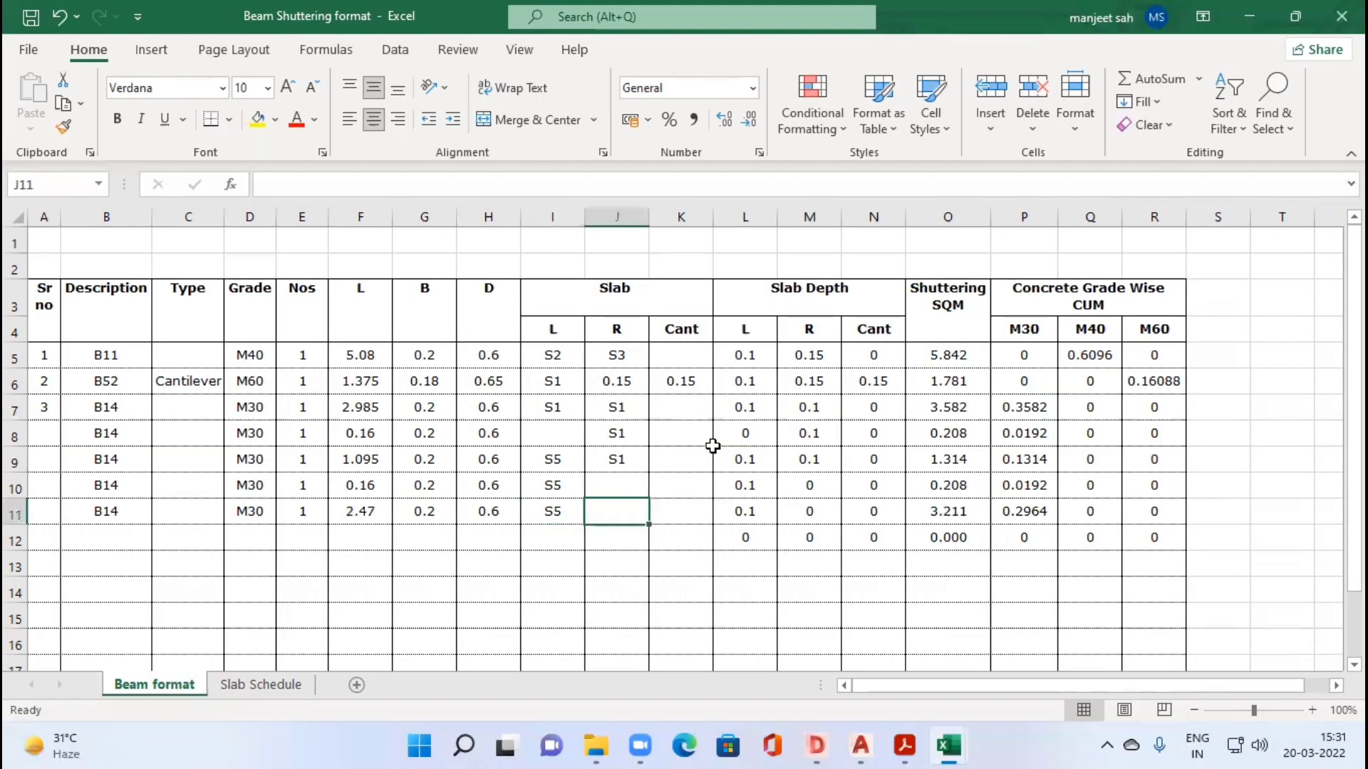
pyautogui.write('S6')
pyautogui.press('Tab')
pyautogui.press('Tab')
pyautogui.press('Tab')
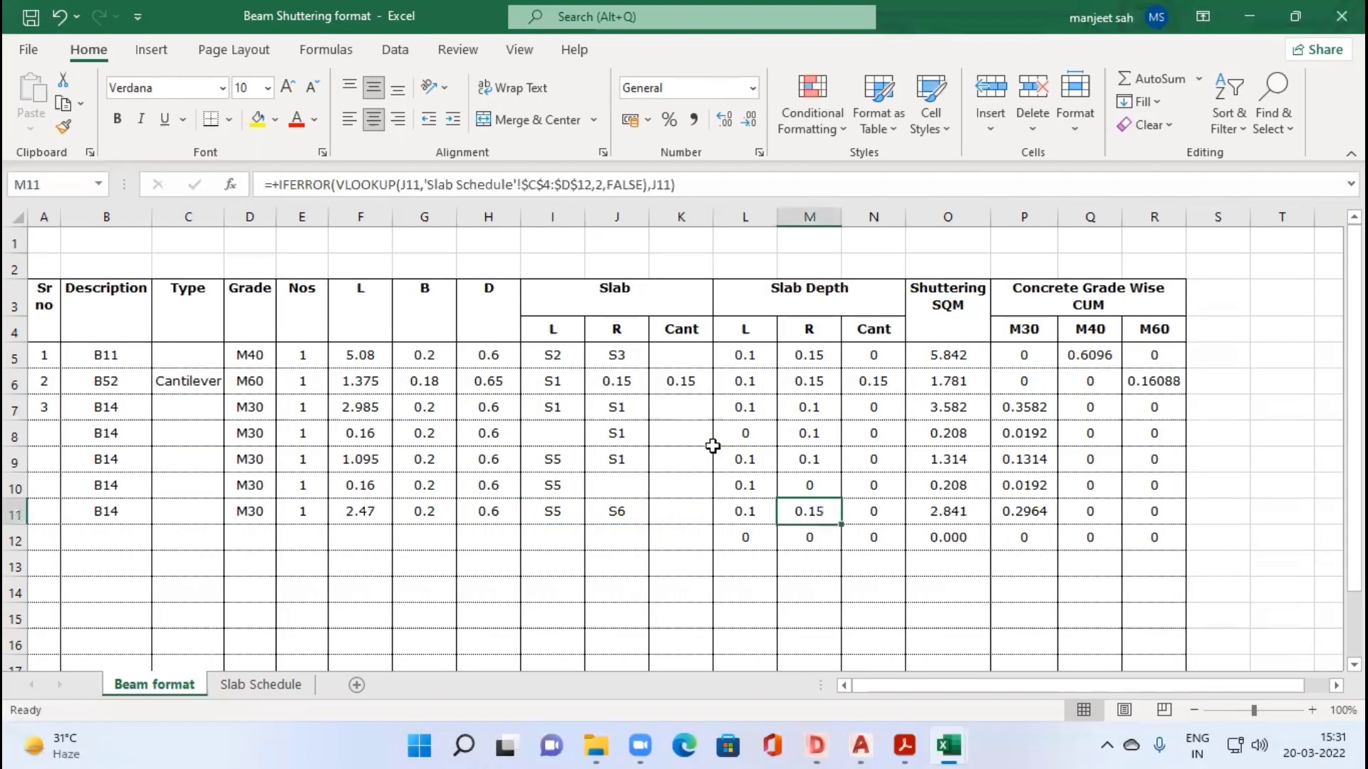
# Step: Start a sixth B14 row in row 12 by copying down the description B14, grade M30 and Nos 1 from row 11
pyautogui.press('Right')
pyautogui.press('Right')
pyautogui.press('Down')
pyautogui.press('Left')
pyautogui.press('Left')
pyautogui.press('Left')
pyautogui.press('Left')
pyautogui.press('Left')
pyautogui.press('Left')
pyautogui.press('Left')
pyautogui.press('Left')
pyautogui.press('Left')
pyautogui.press('Left')
pyautogui.press('Left')
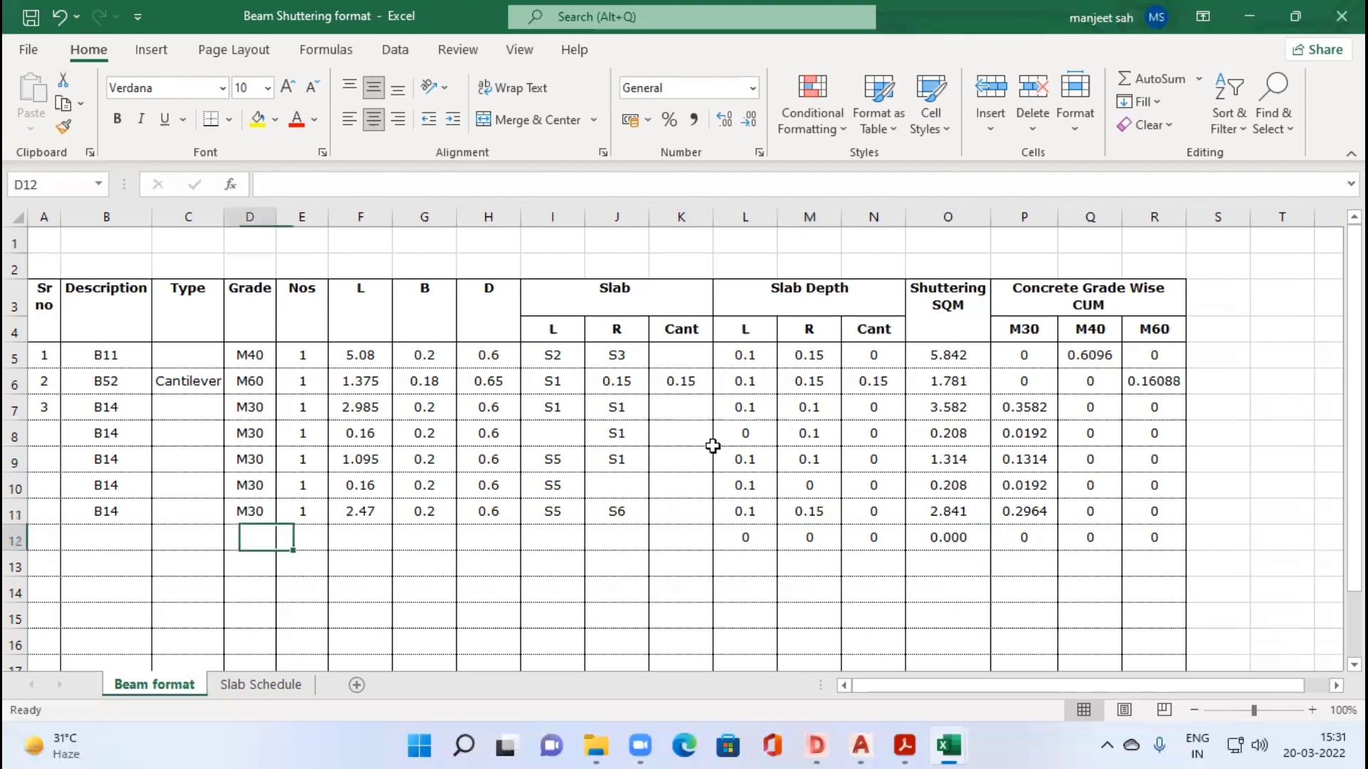
pyautogui.press('Left')
pyautogui.press('Left')
pyautogui.hotkey('ctrl', 'd')
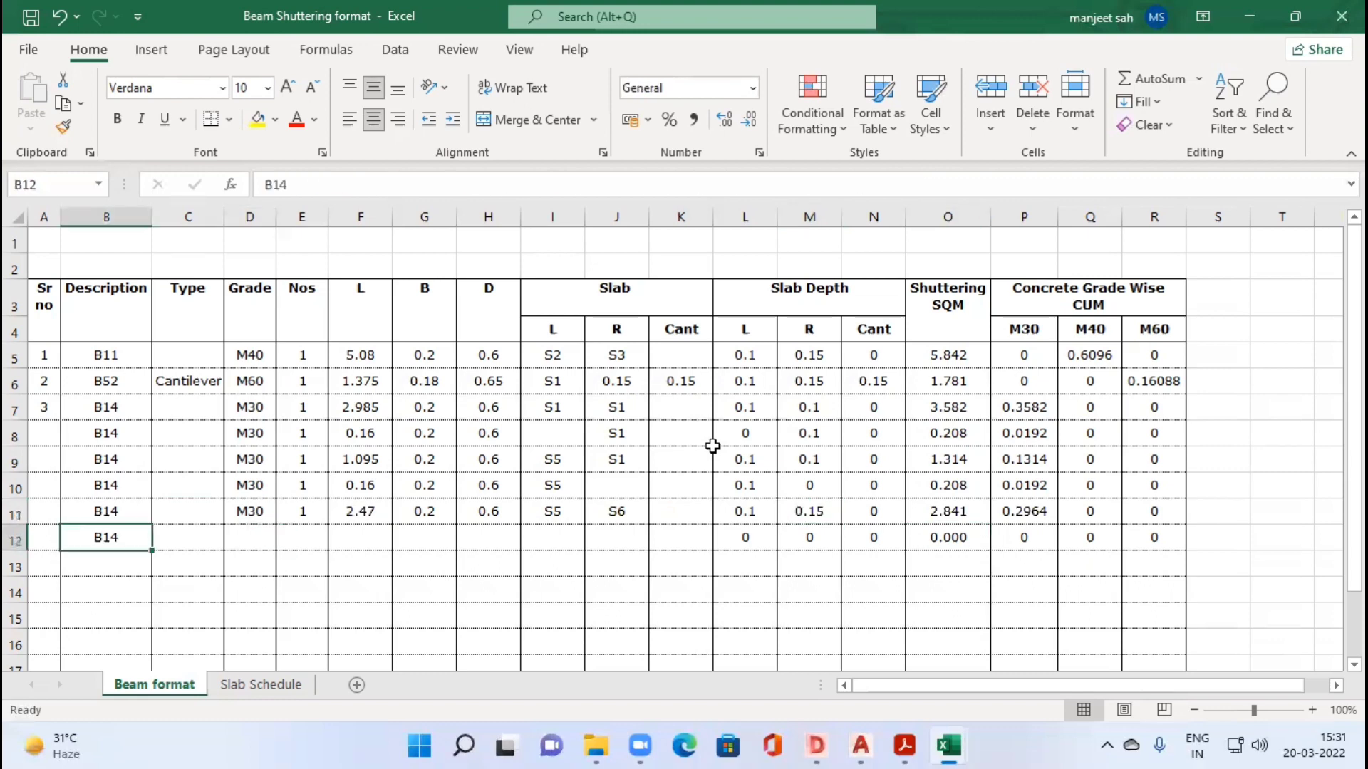
pyautogui.press('Right')
pyautogui.press('Right')
pyautogui.hotkey('ctrl', 'd')
pyautogui.press('Right')
pyautogui.hotkey('ctrl', 'd')
pyautogui.press('Right')
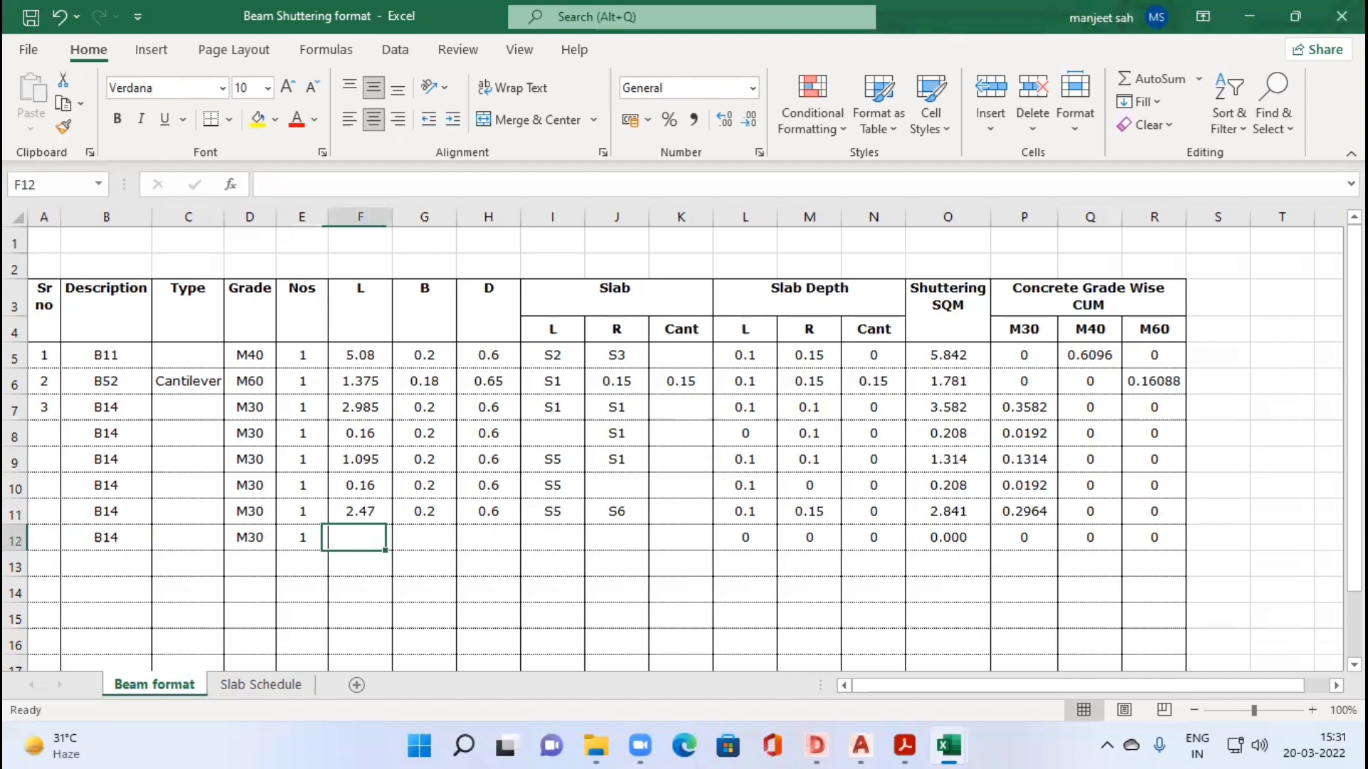
# Step: Measure the short B14 segment in the drawing, from B62's near edge to the hatched blue wall
pyautogui.hotkey('alt', 'Tab')
pyautogui.scroll(2, 901, 312)
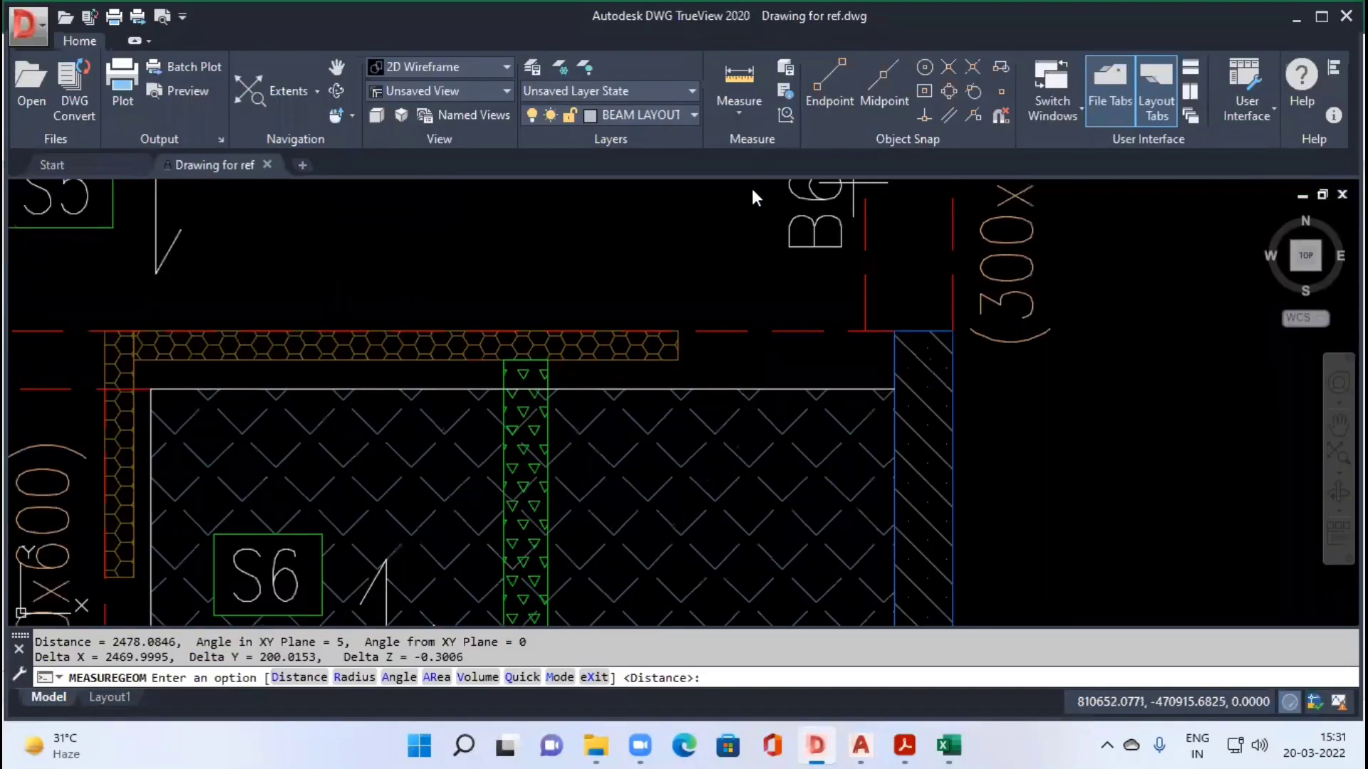
pyautogui.click(739, 107)
pyautogui.click(758, 187)
pyautogui.click(850, 331)
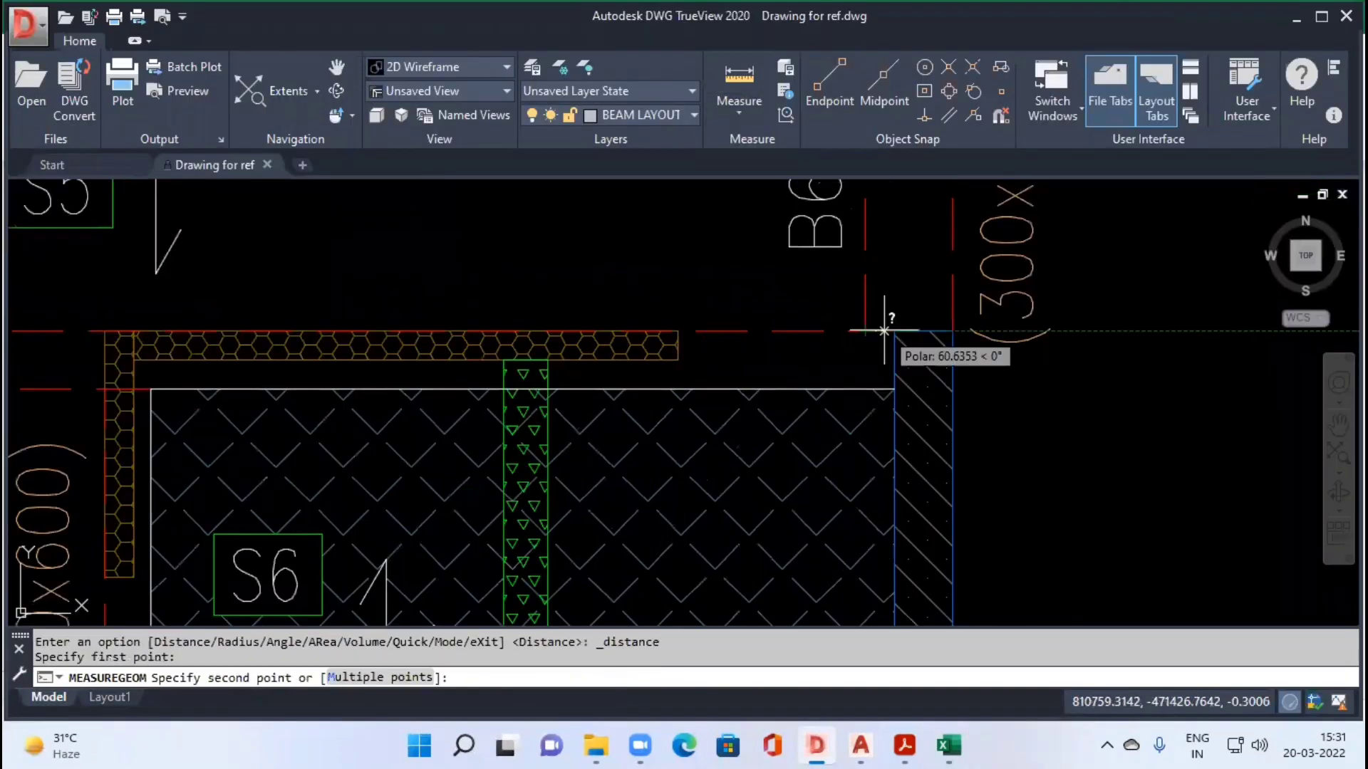
pyautogui.click(876, 345)
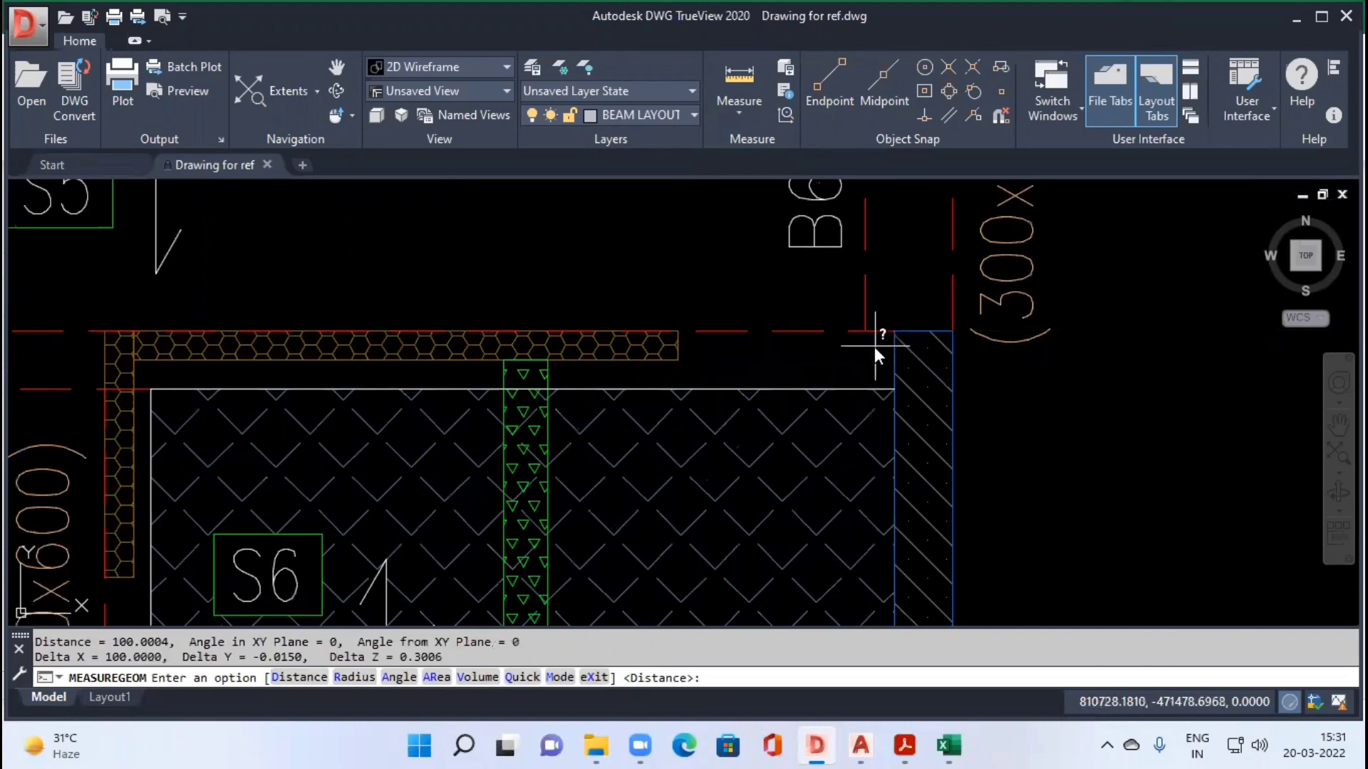
# Step: Enter L 0.1, B 0.2 and D 0.6 for the B14 segment in F12:H12 of the Excel sheet
pyautogui.hotkey('alt', 'Tab')
pyautogui.write('0.')
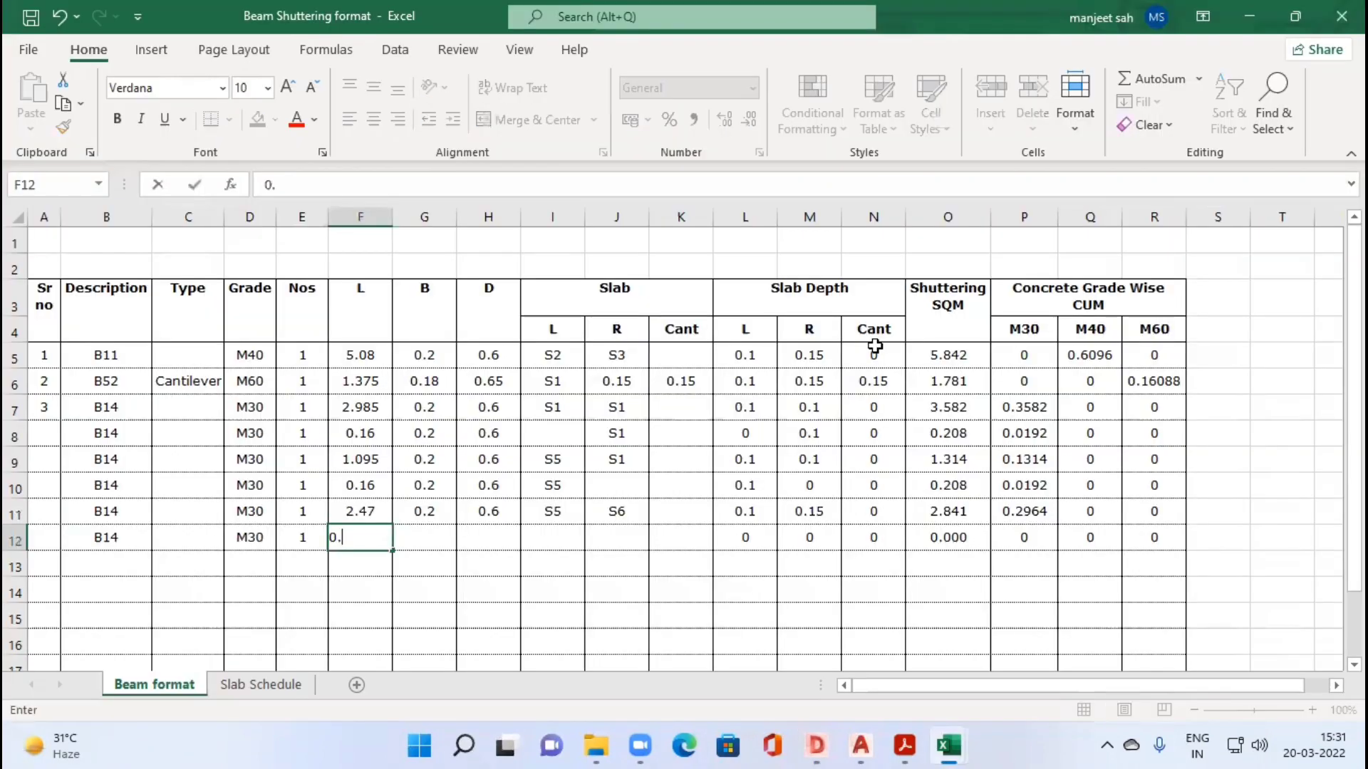
pyautogui.write('1')
pyautogui.press('Tab')
pyautogui.write('0.2')
pyautogui.press('Tab')
pyautogui.write('0.6')
pyautogui.press('Tab')
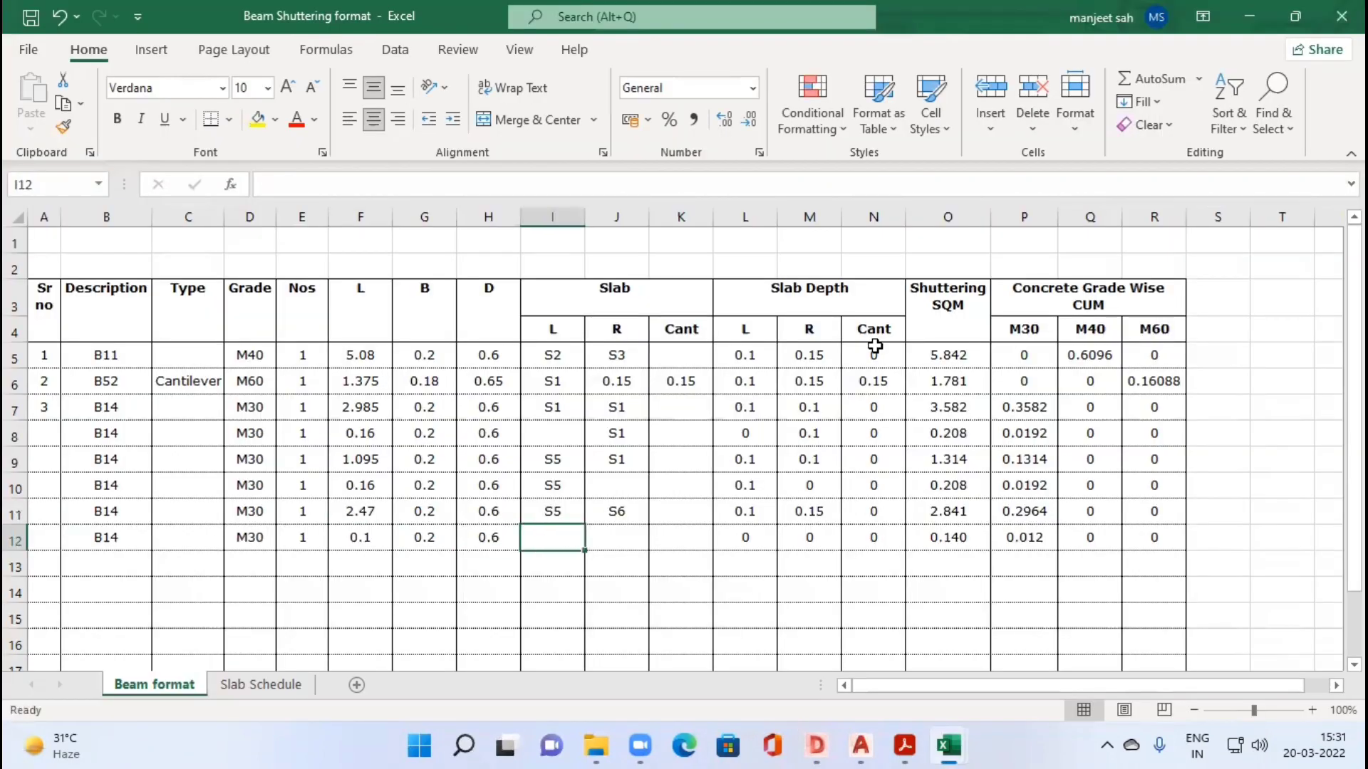
# Step: Enter S6 as row 12's L slab, leave the R slab blank, and check the B14 segments against the drawing
pyautogui.write('S4')
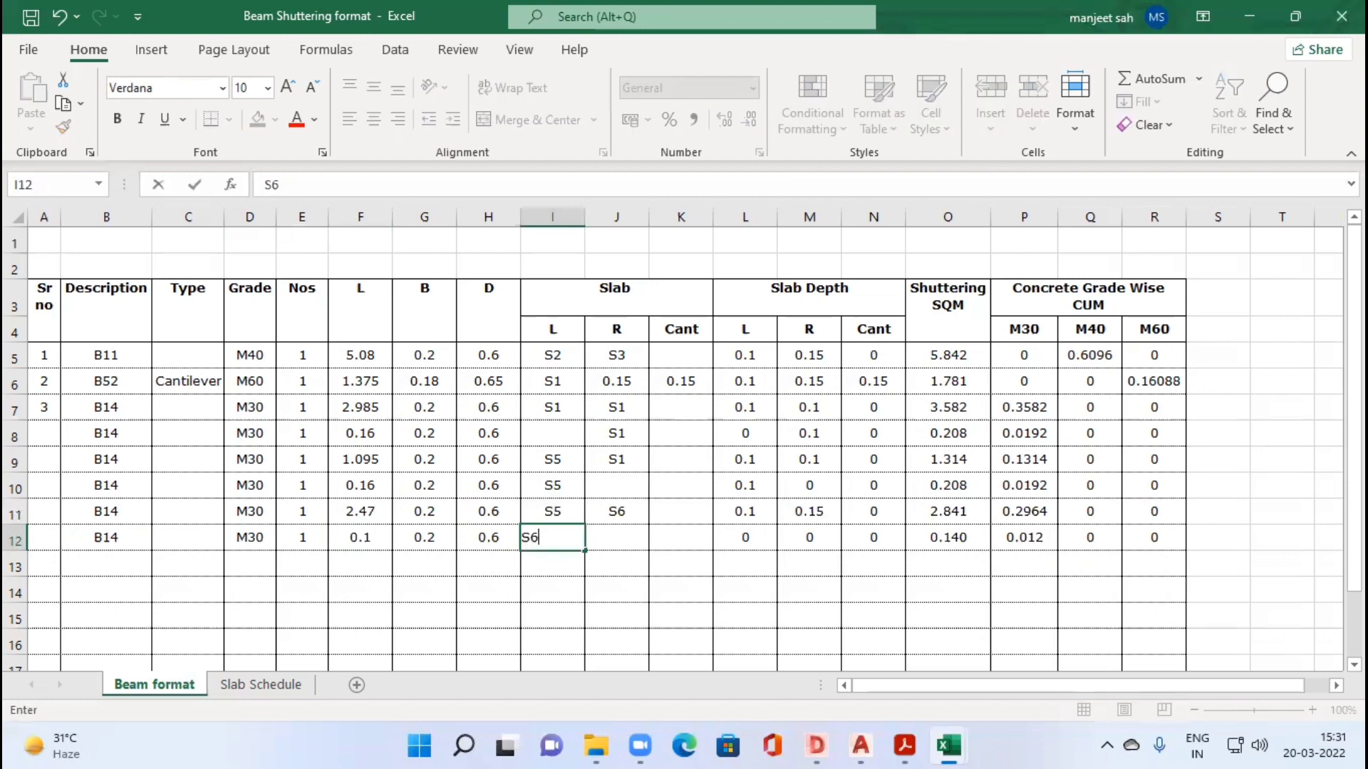
pyautogui.hotkey('alt', 'Tab')
pyautogui.scroll(-4, 884, 349)
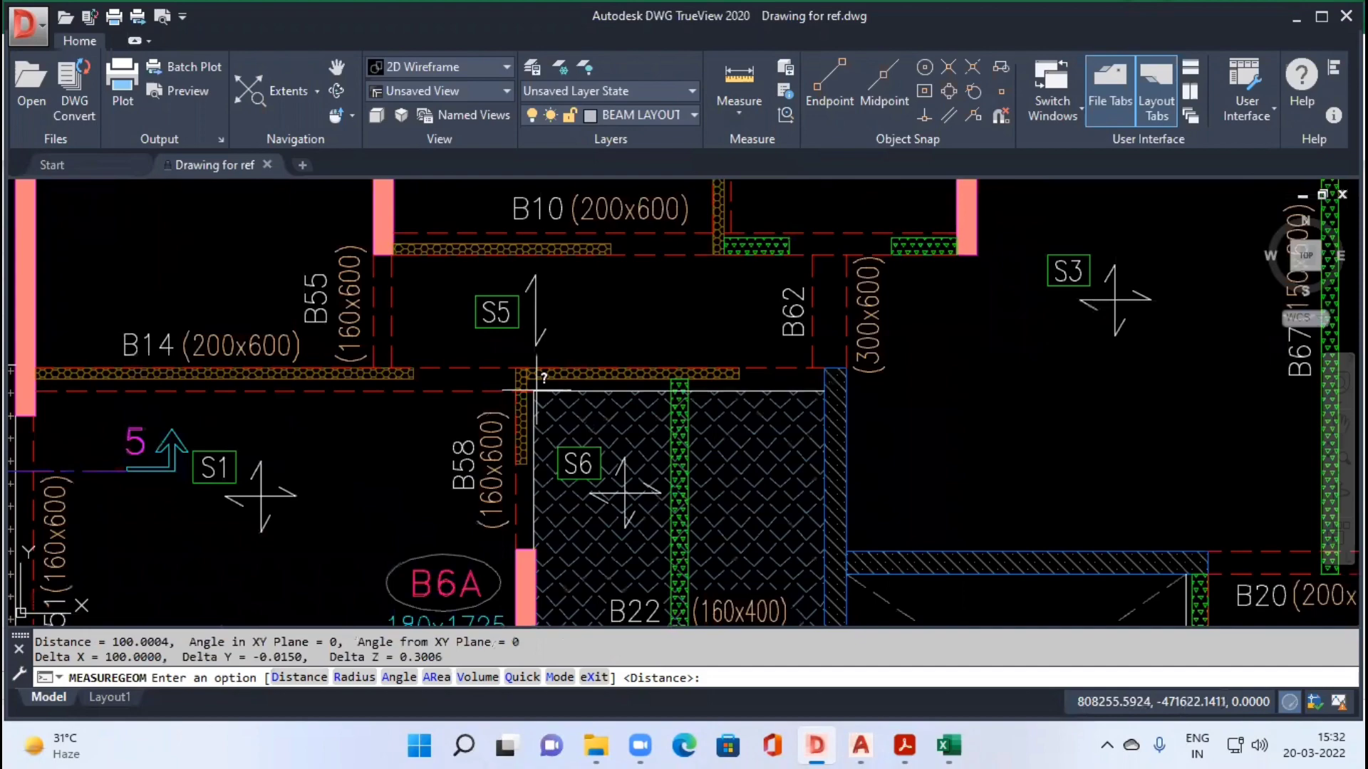
pyautogui.scroll(4, 535, 390)
pyautogui.scroll(-4, 515, 390)
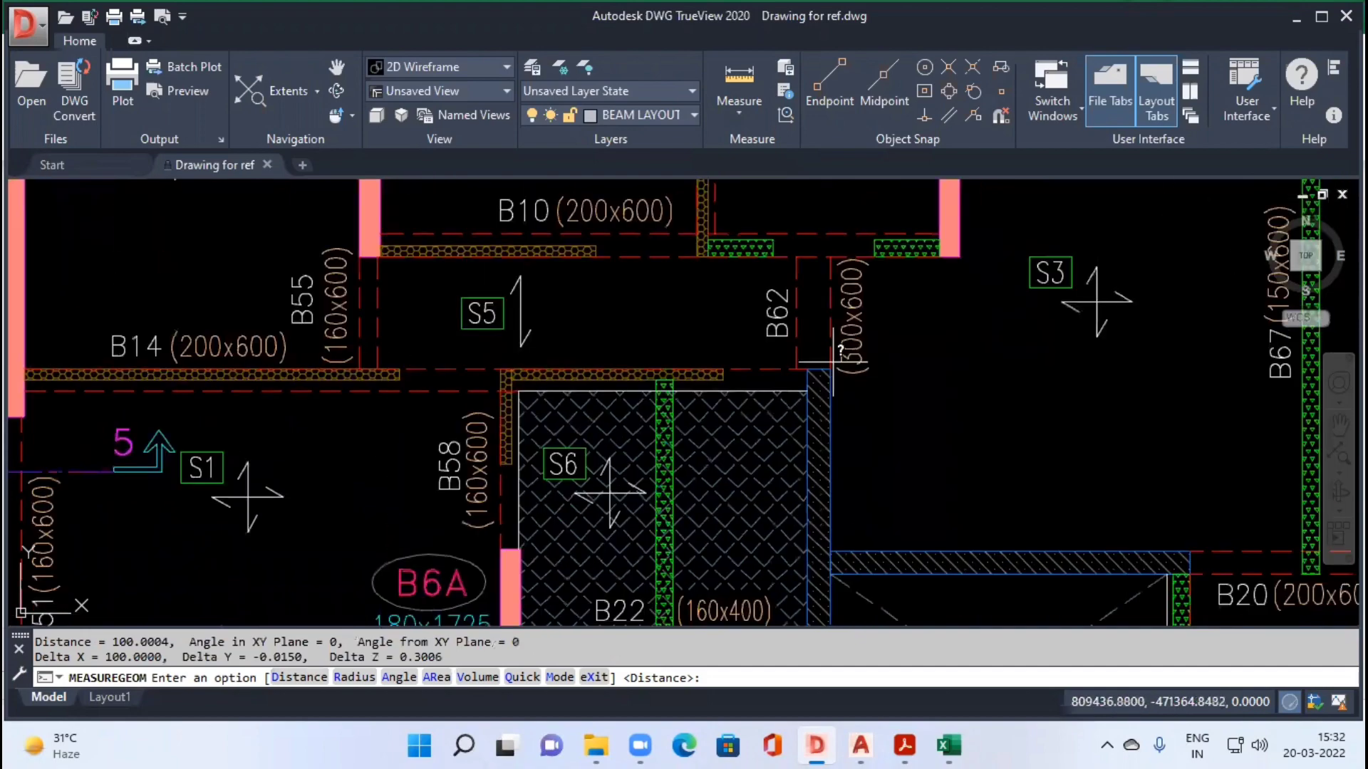
pyautogui.scroll(3, 832, 362)
pyautogui.scroll(-3, 802, 364)
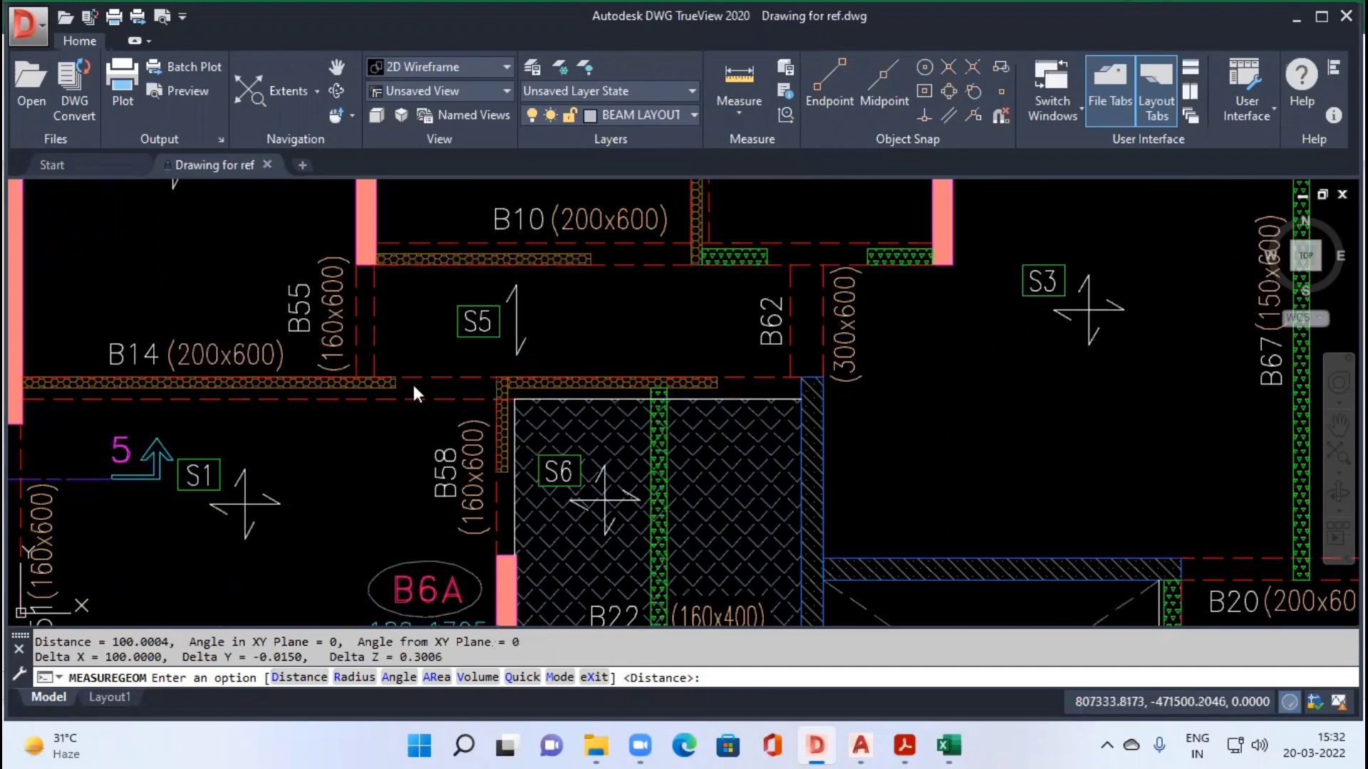
pyautogui.hotkey('alt', 'Tab')
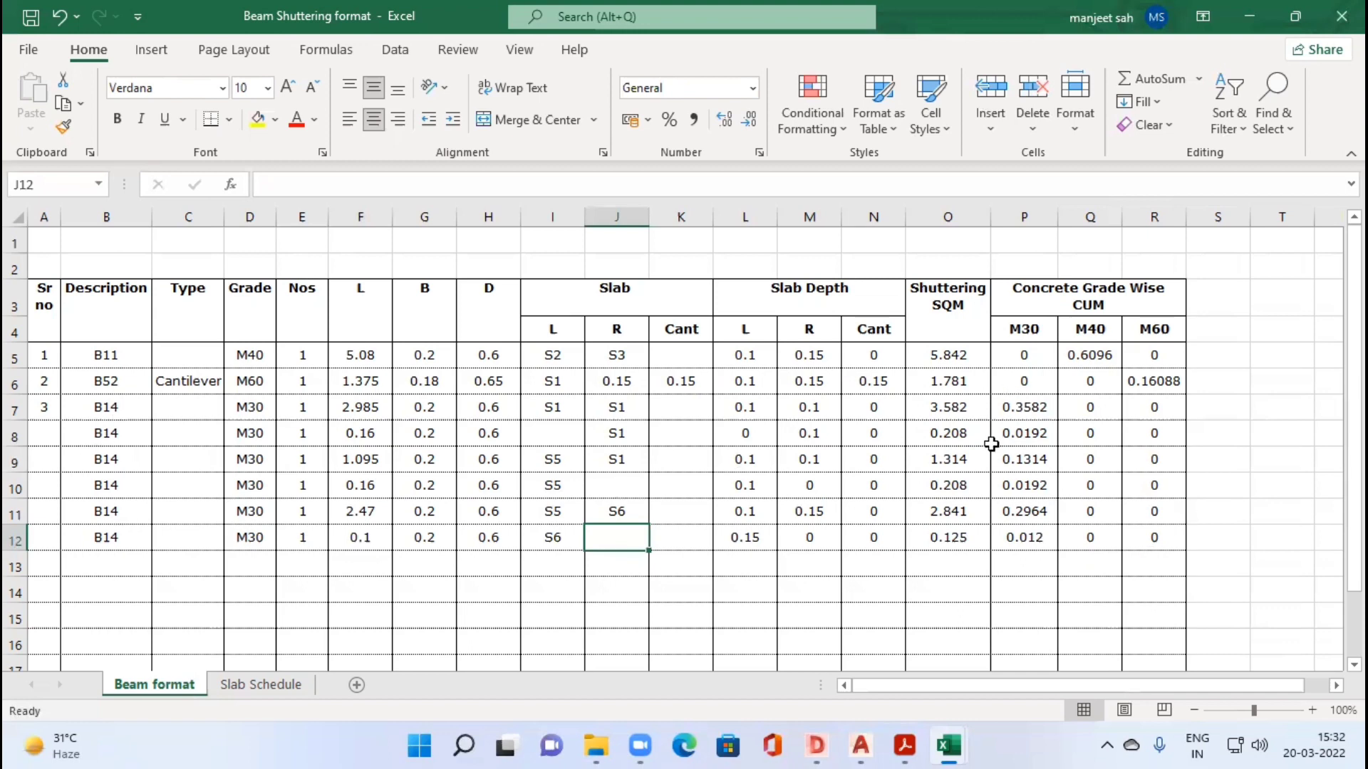
pyautogui.click(365, 542)
pyautogui.press('Up')
pyautogui.press('Up')
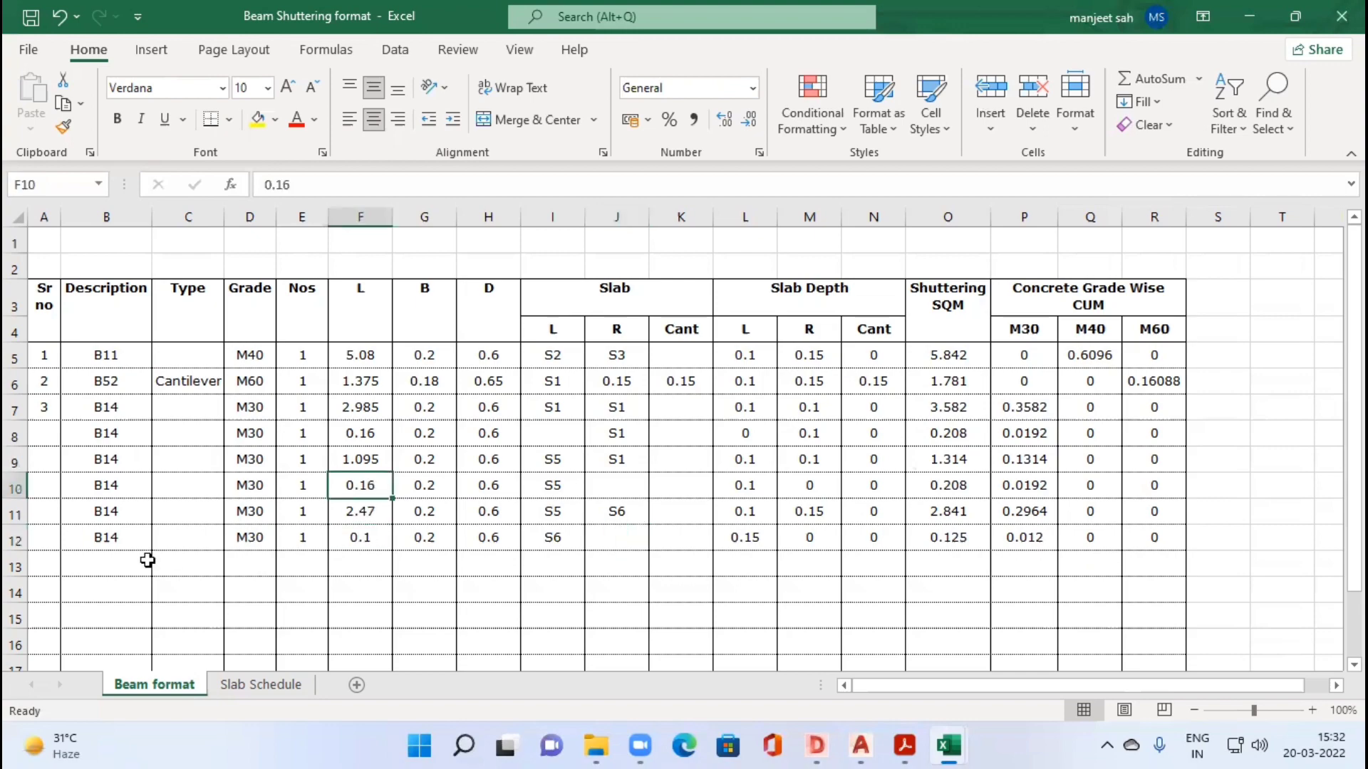
# Step: Switch to the drawing in DWG TrueView and locate beam B62 between slabs S5 and S3
pyautogui.hotkey('alt', 'Tab')
pyautogui.scroll(-3, 476, 340)
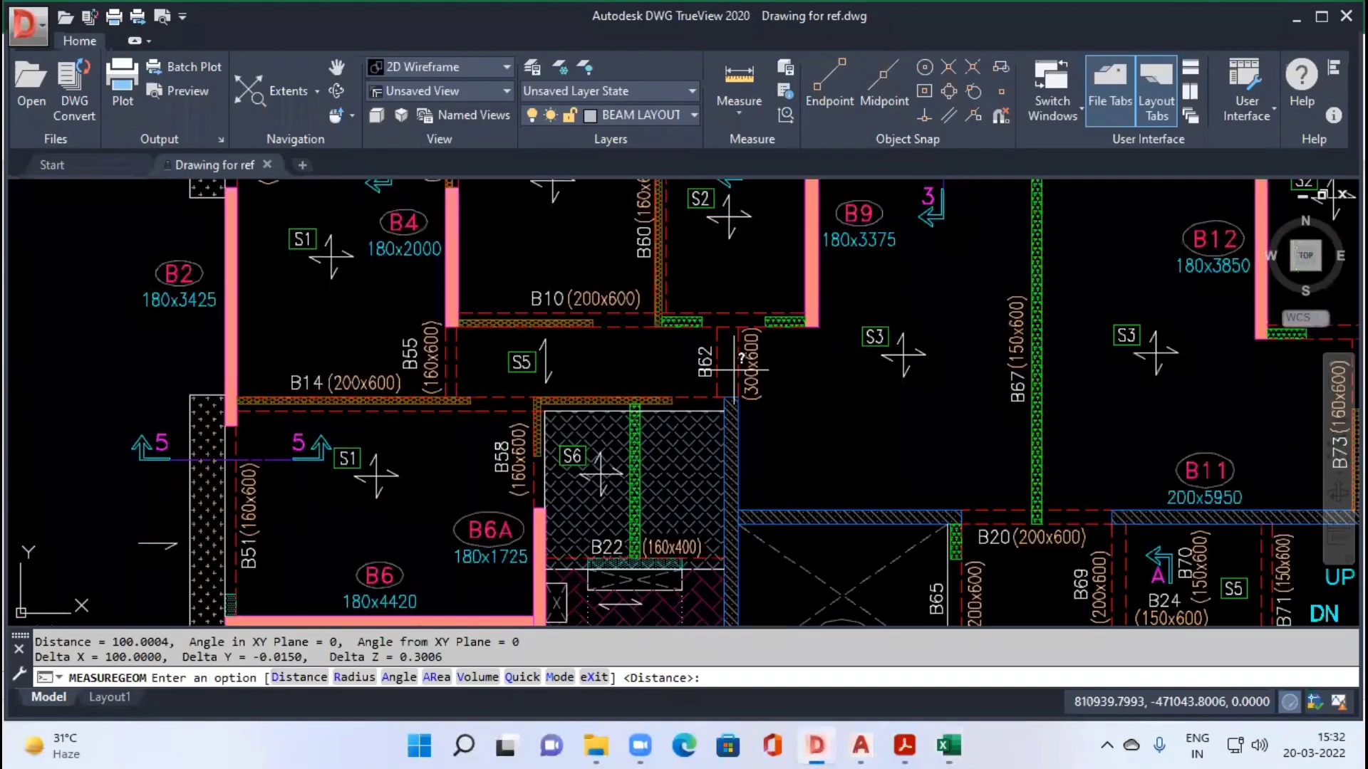
pyautogui.scroll(3, 534, 314)
pyautogui.click(740, 115)
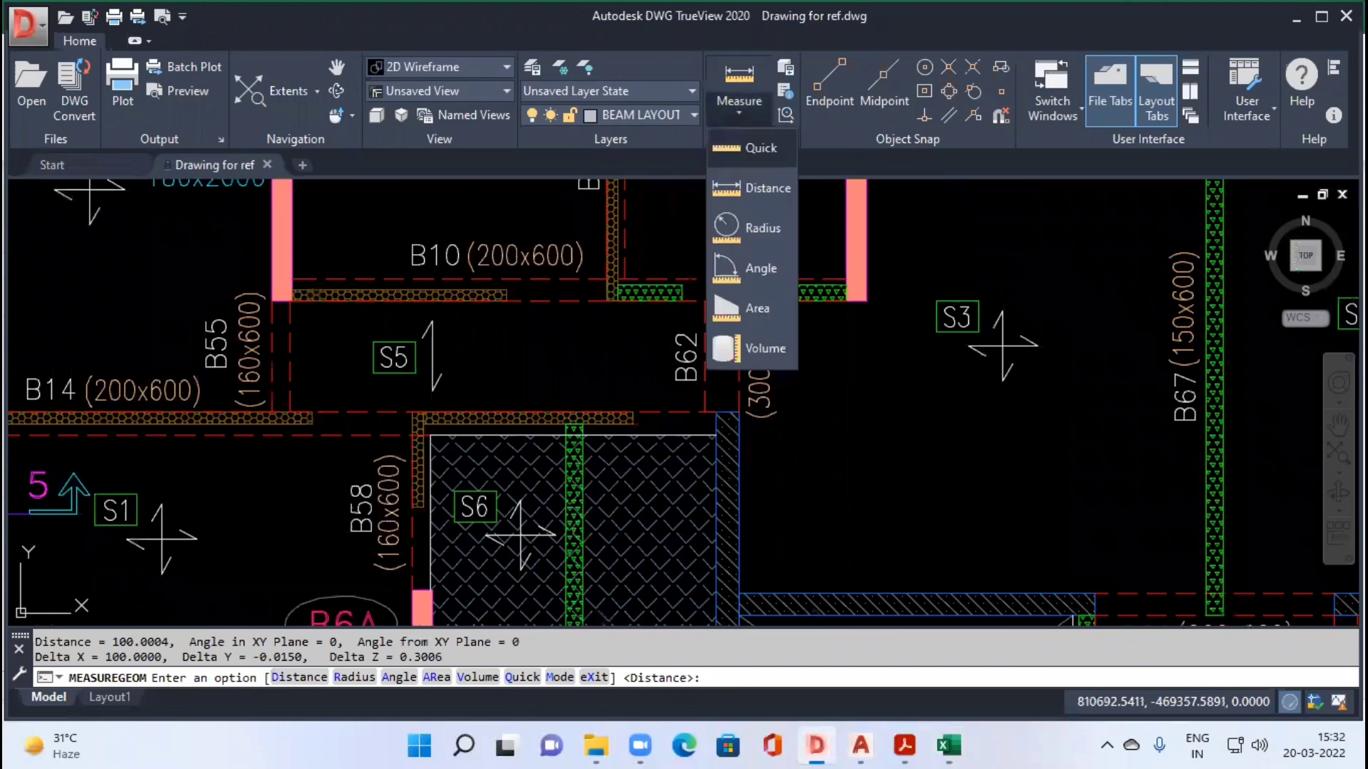
pyautogui.click(754, 156)
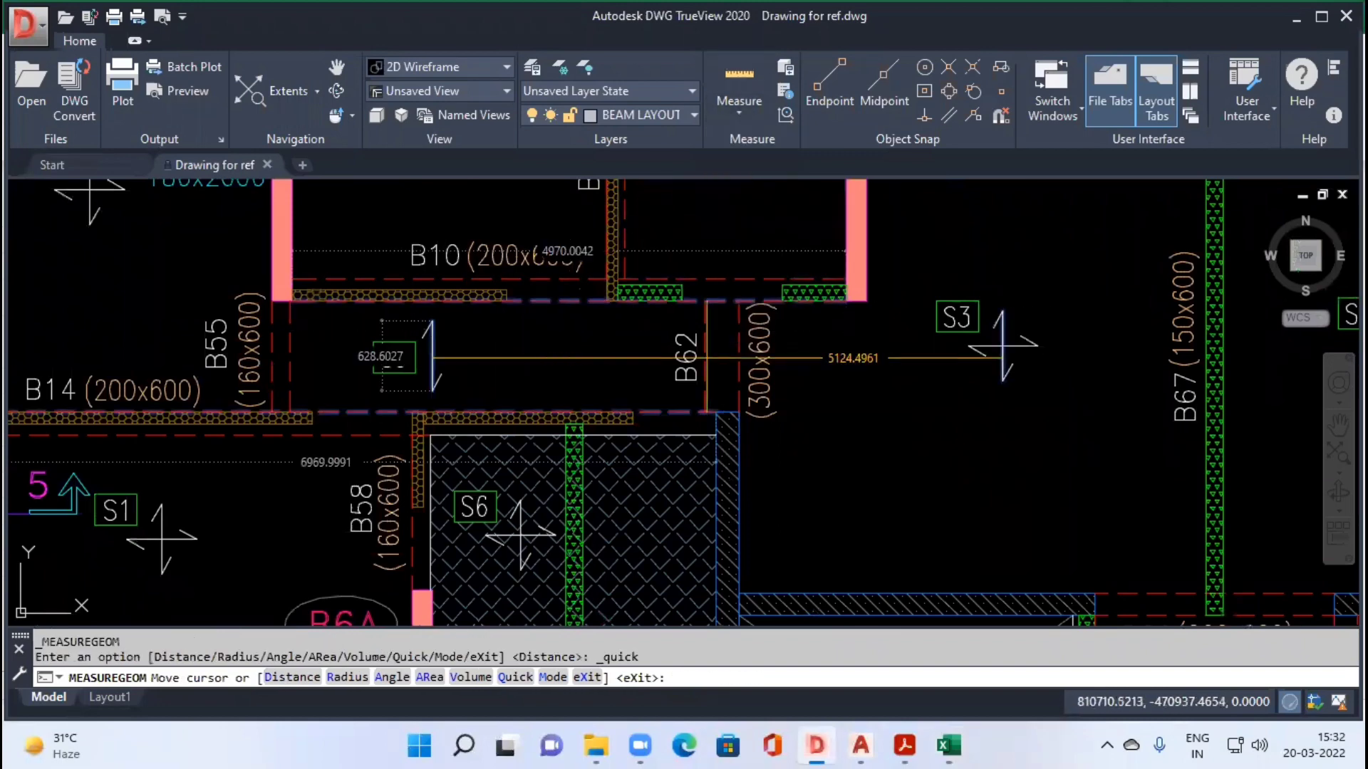
pyautogui.scroll(4, 741, 359)
pyautogui.press('Escape')
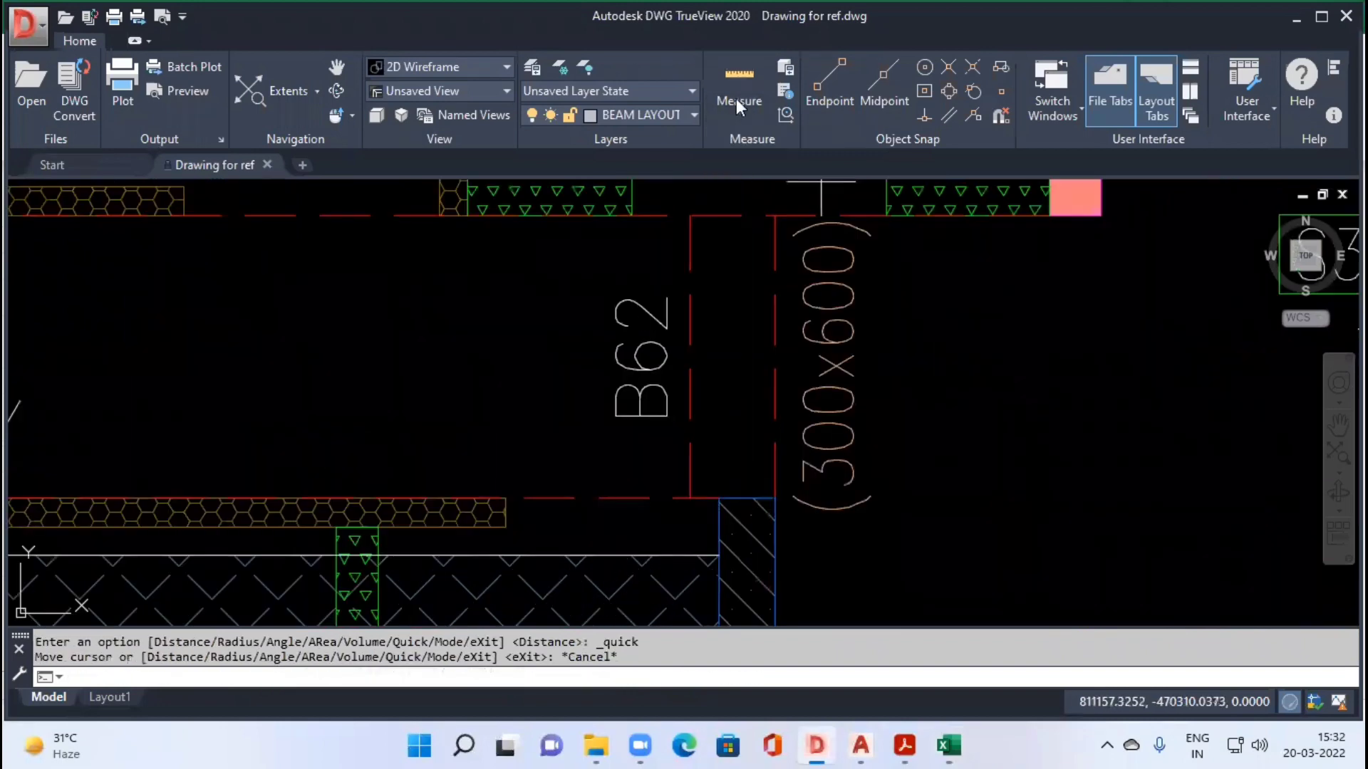
# Step: Measure B62's length along its S5-side edge, from beam B10 down to beam B14
pyautogui.click(739, 82)
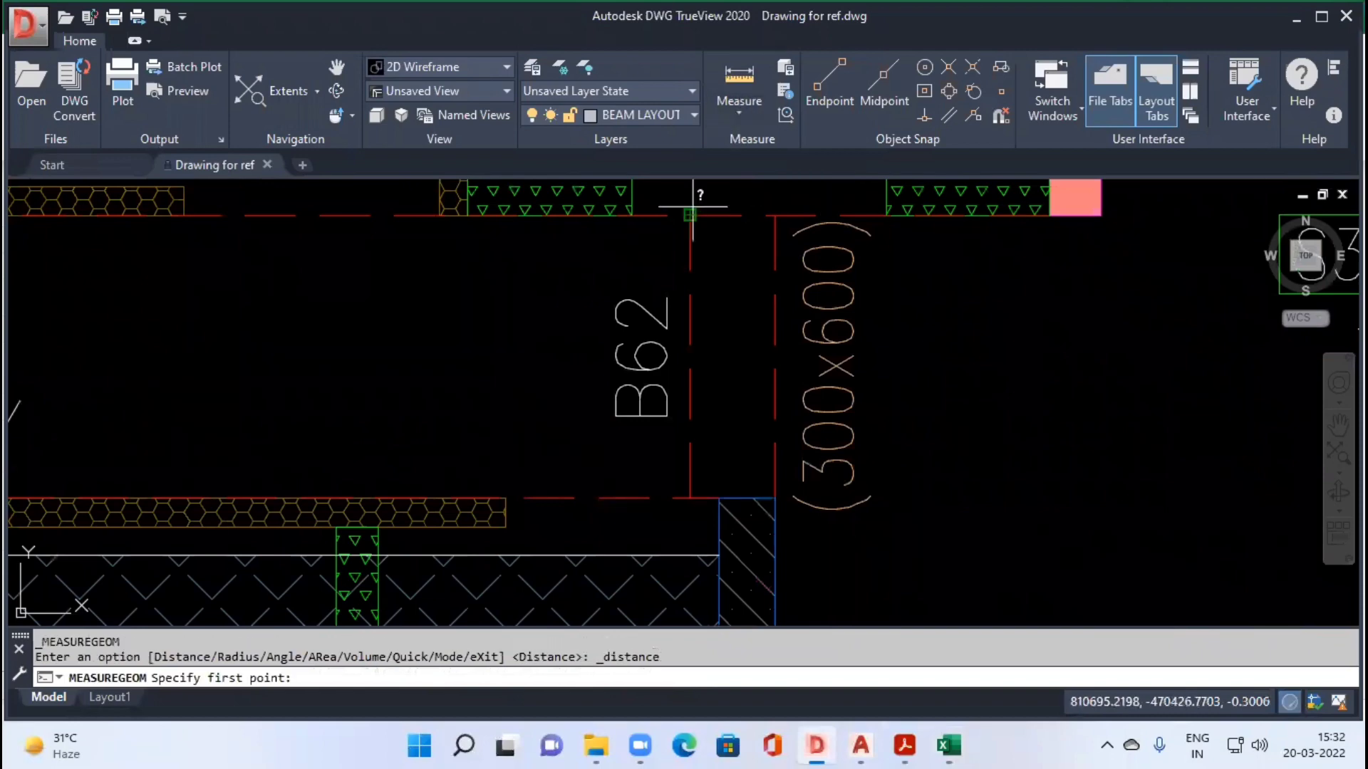
pyautogui.click(690, 214)
pyautogui.click(690, 498)
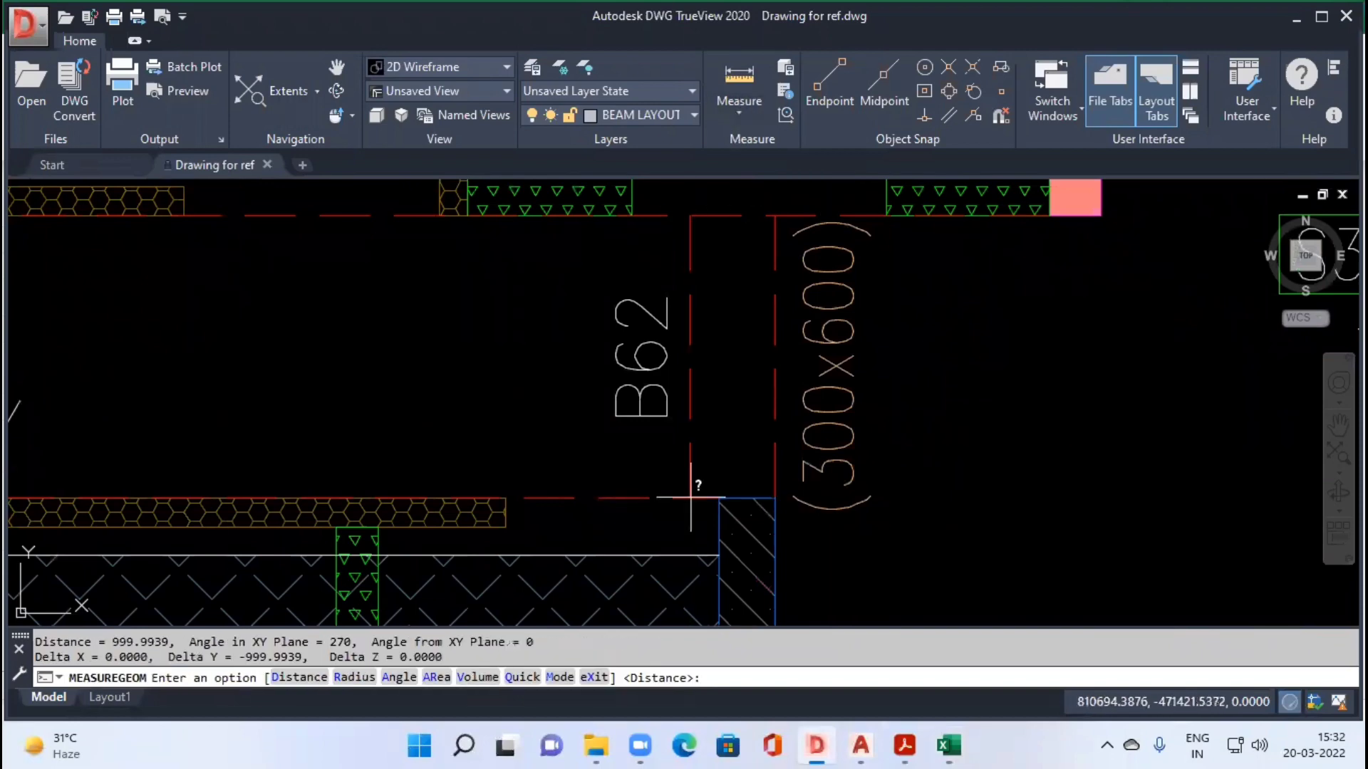
pyautogui.scroll(-2, 382, 391)
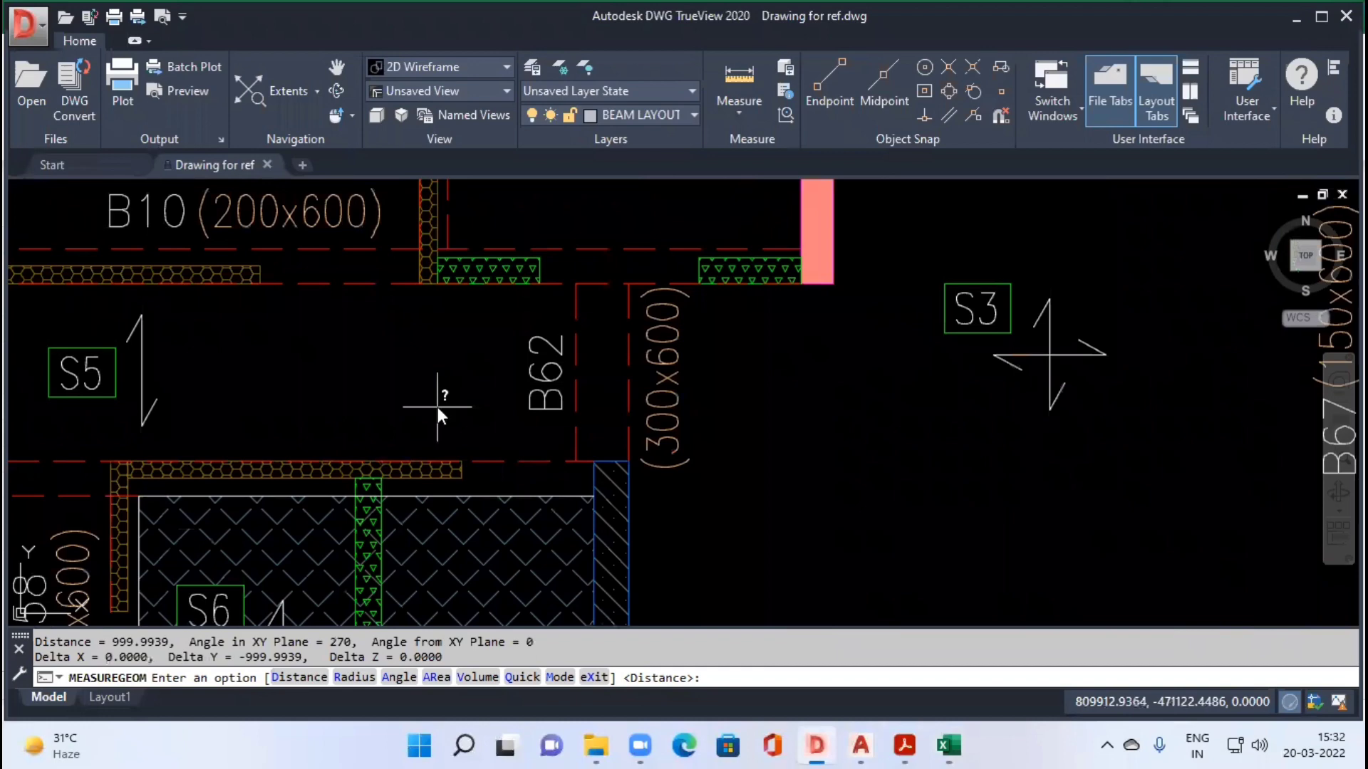
# Step: Start a row for beam B62 in row 13 of the Excel sheet with grade M60 and Nos 1
pyautogui.hotkey('alt', 'Tab')
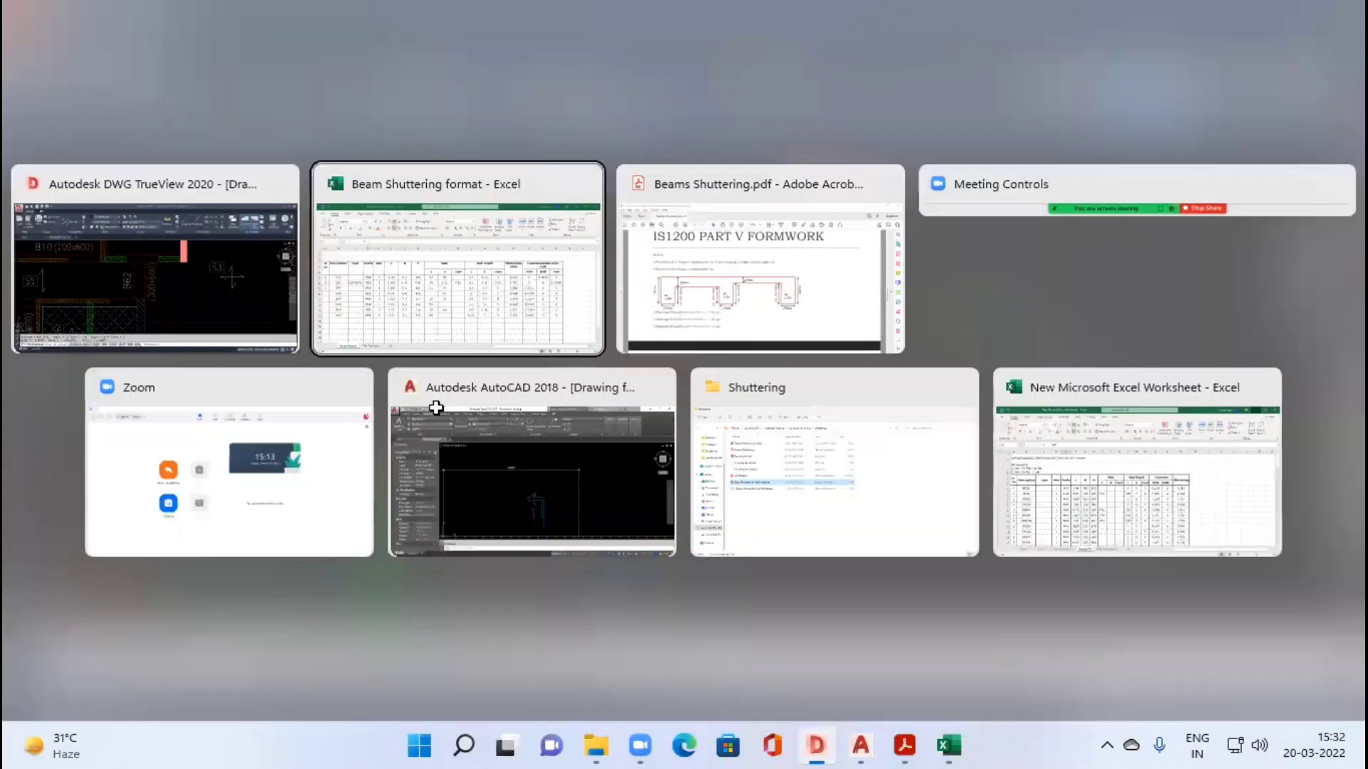
pyautogui.write('B62')
pyautogui.press('Tab')
pyautogui.press('Tab')
pyautogui.write('M')
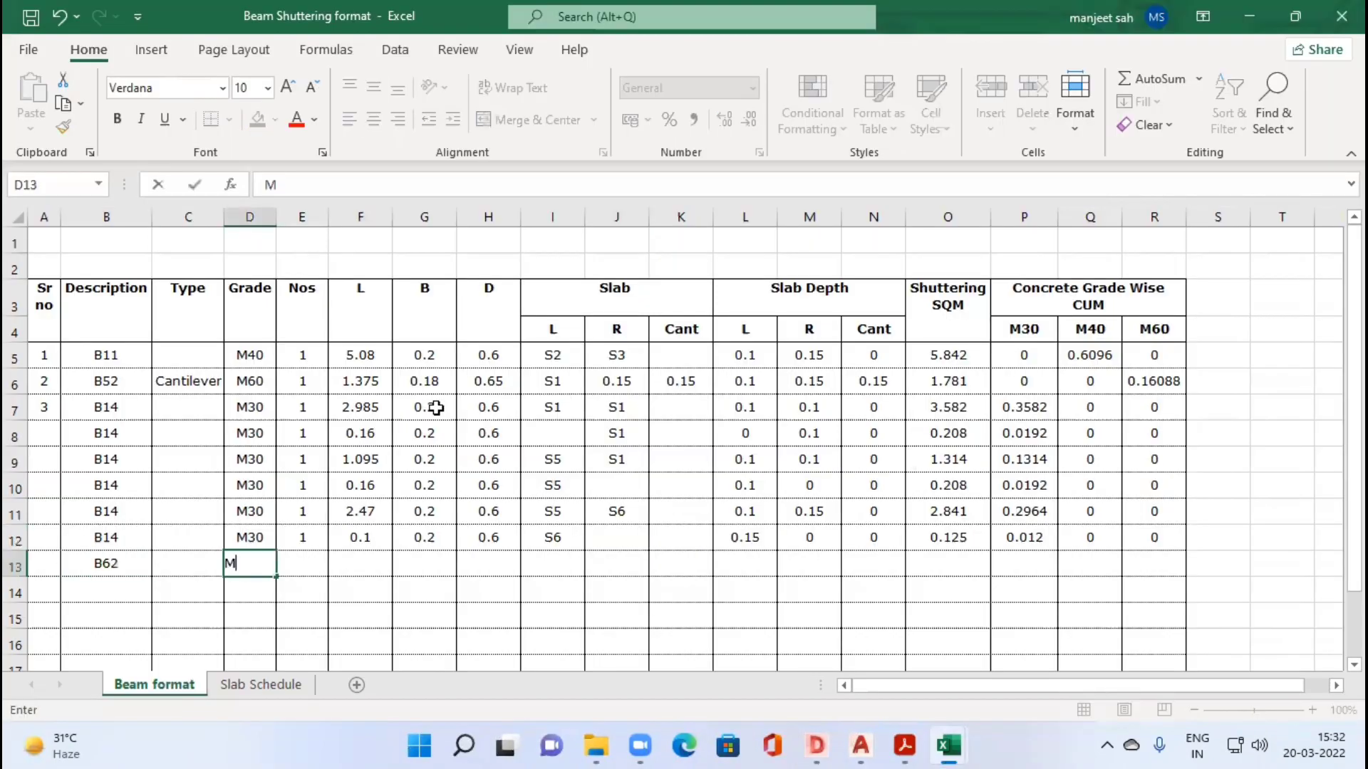
pyautogui.write('60')
pyautogui.press('Tab')
pyautogui.write('1')
pyautogui.press('Tab')
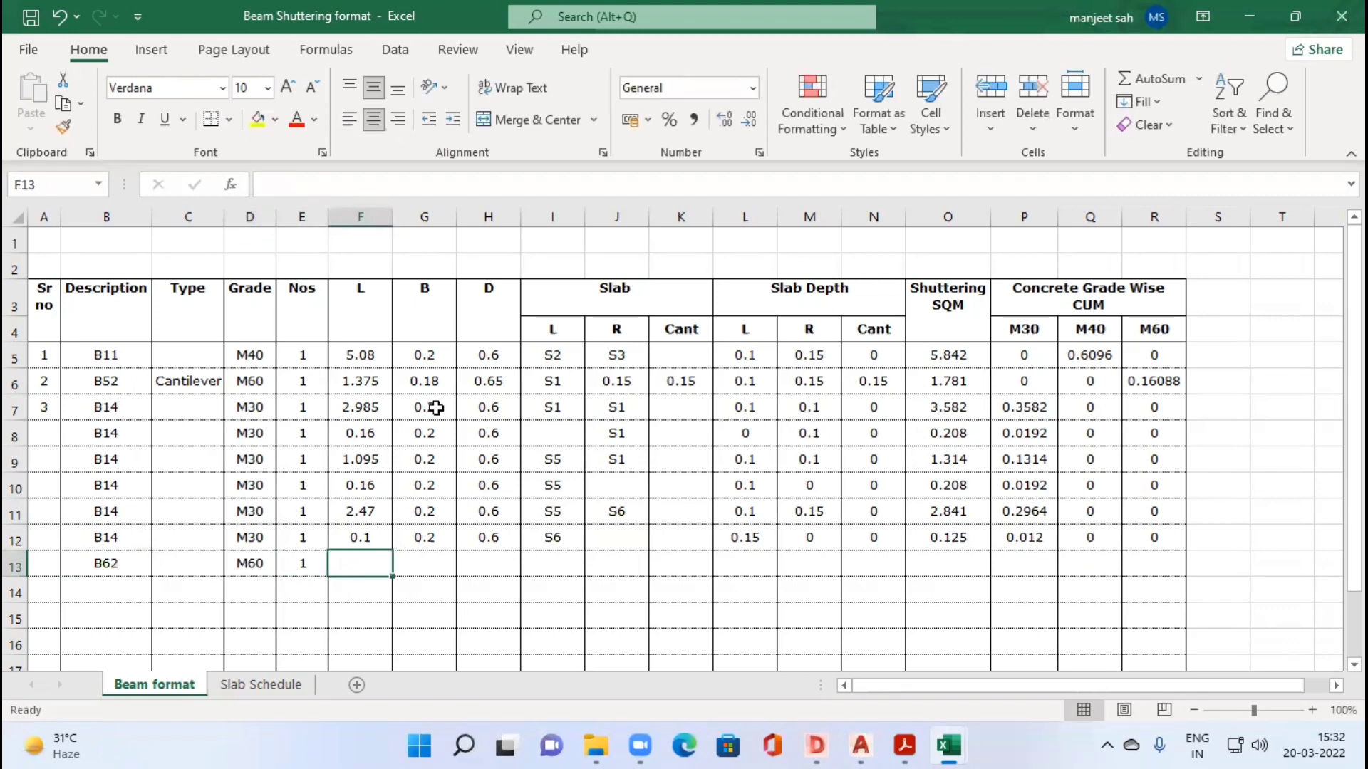
# Step: Check B62's size in the drawing and enter L 1, B 0.3 and D 0.6 in F13:H13
pyautogui.hotkey('alt', 'Tab')
pyautogui.hotkey('alt', 'Tab')
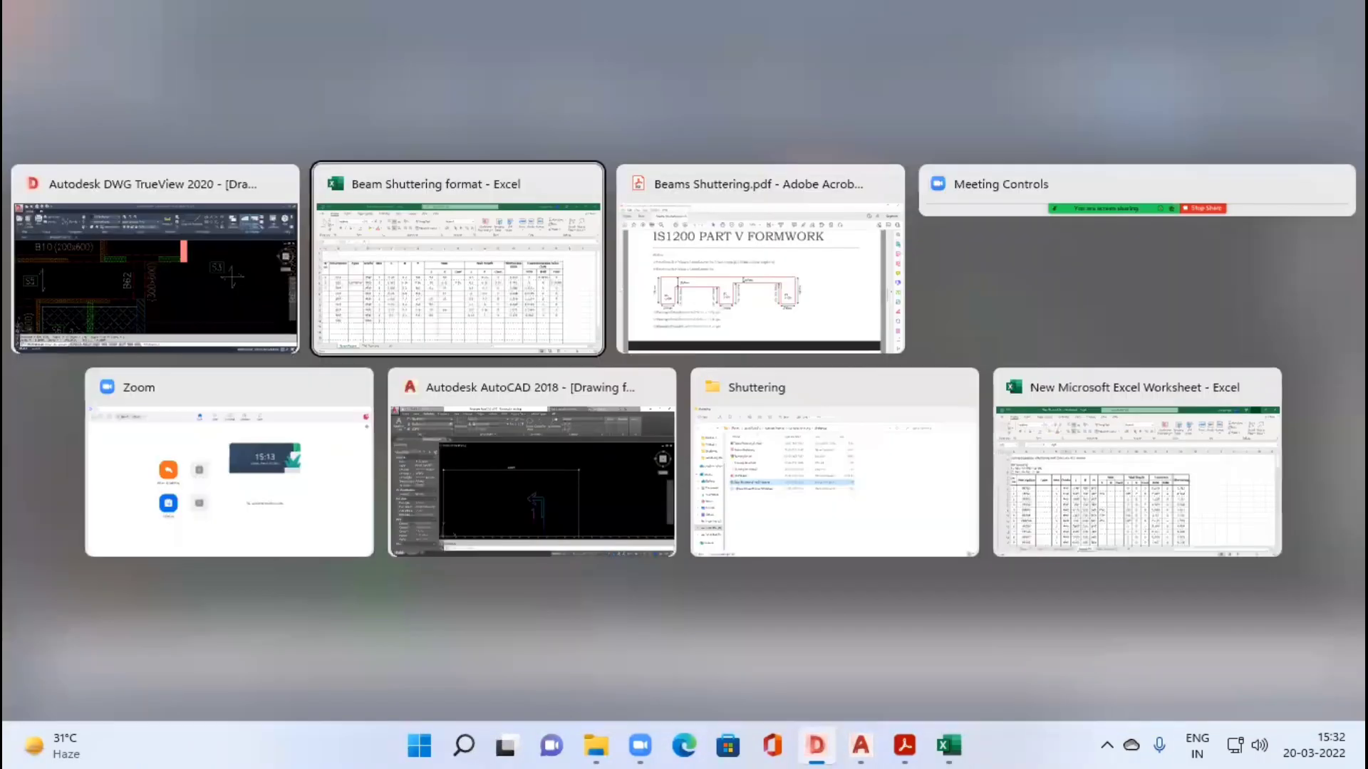
pyautogui.hotkey('alt', 'Tab')
pyautogui.write('0.')
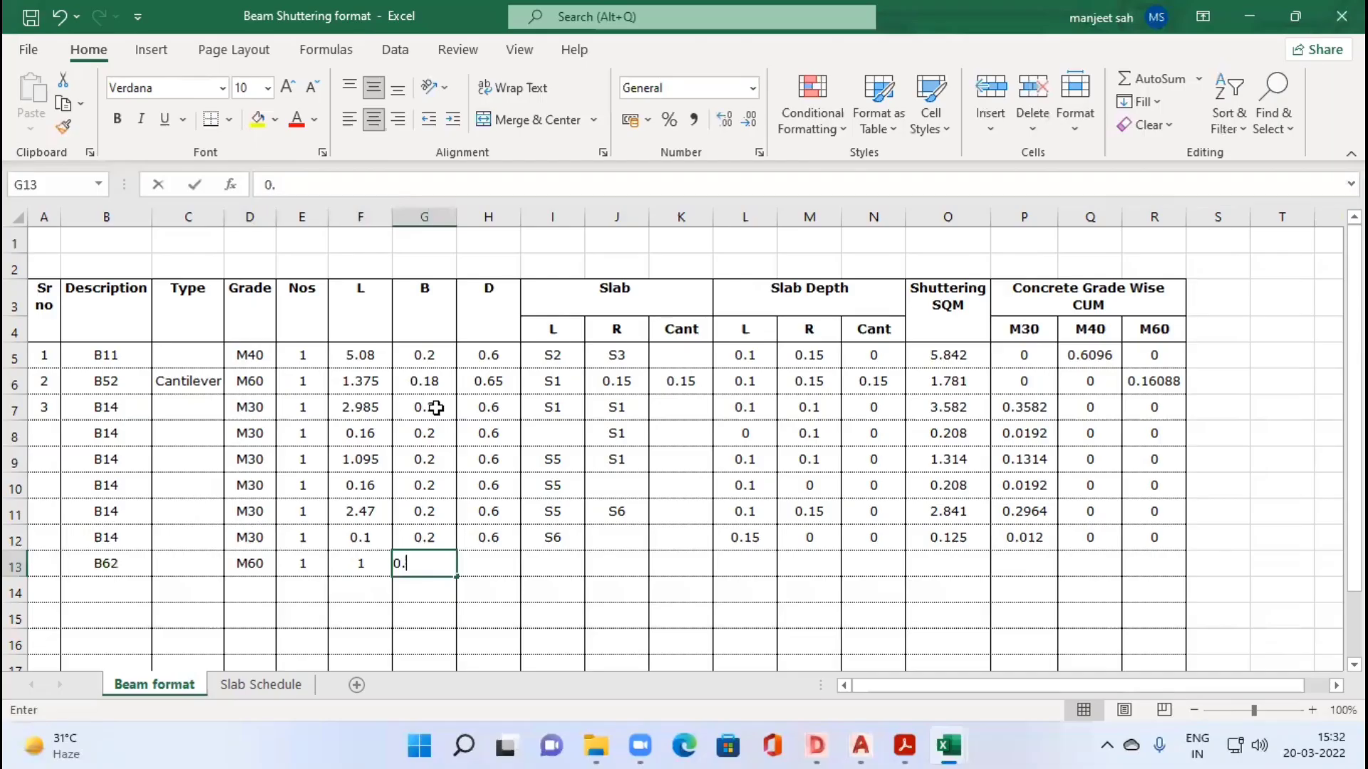
pyautogui.write('3')
pyautogui.press('Tab')
pyautogui.write('0.6')
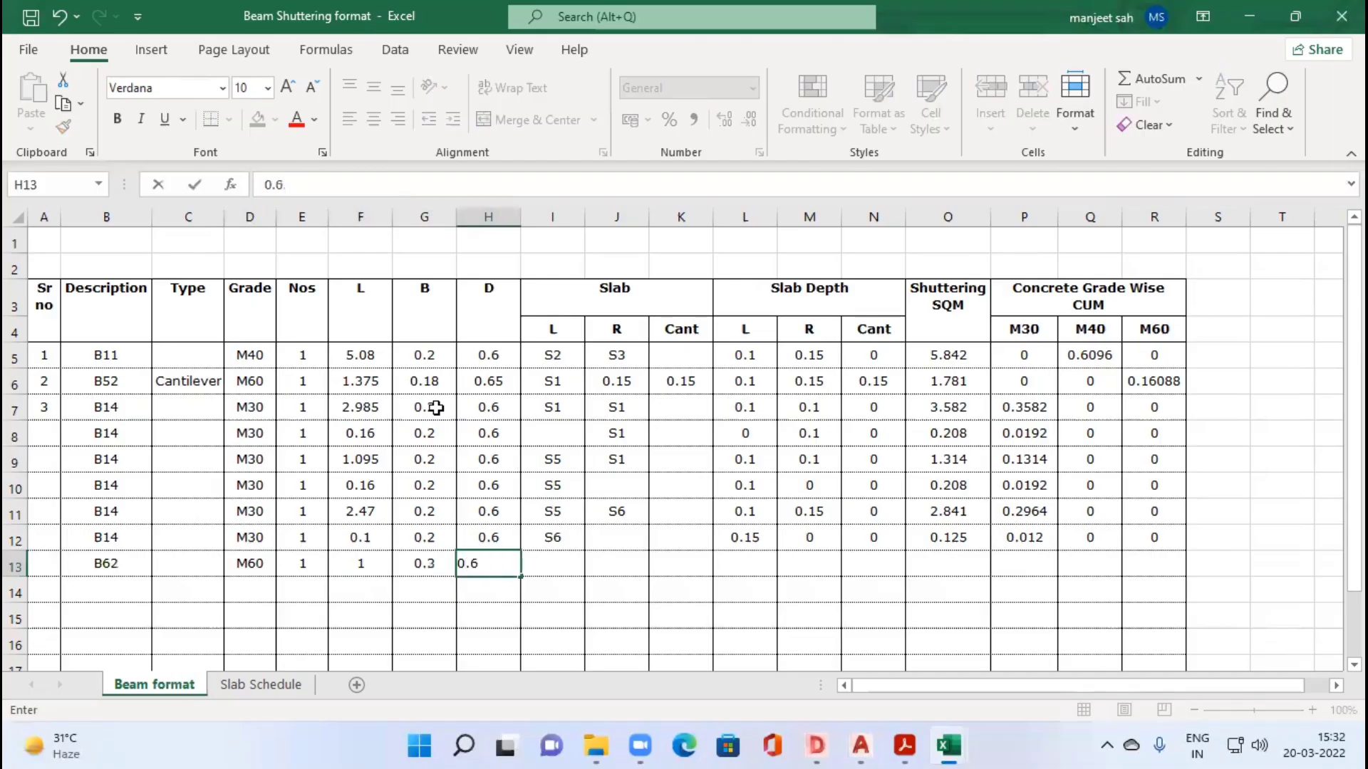
# Step: Check the slabs adjoining beam B62 in the drawing and enter S5 as left and S3 as right slab in I13:J13
pyautogui.hotkey('alt', 'Tab')
pyautogui.scroll(-4, 442, 408)
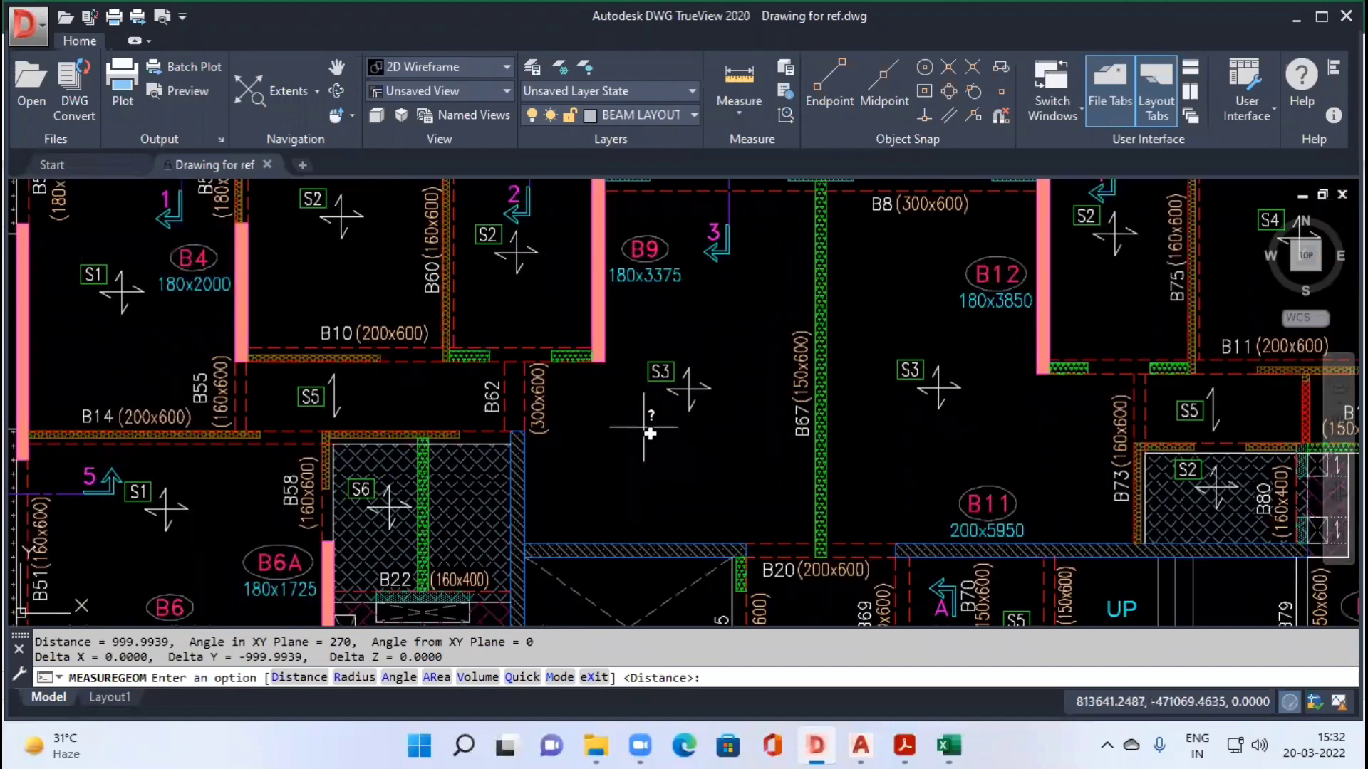
pyautogui.hotkey('alt', 'Tab')
pyautogui.write('S5')
pyautogui.press('Tab')
pyautogui.write('S')
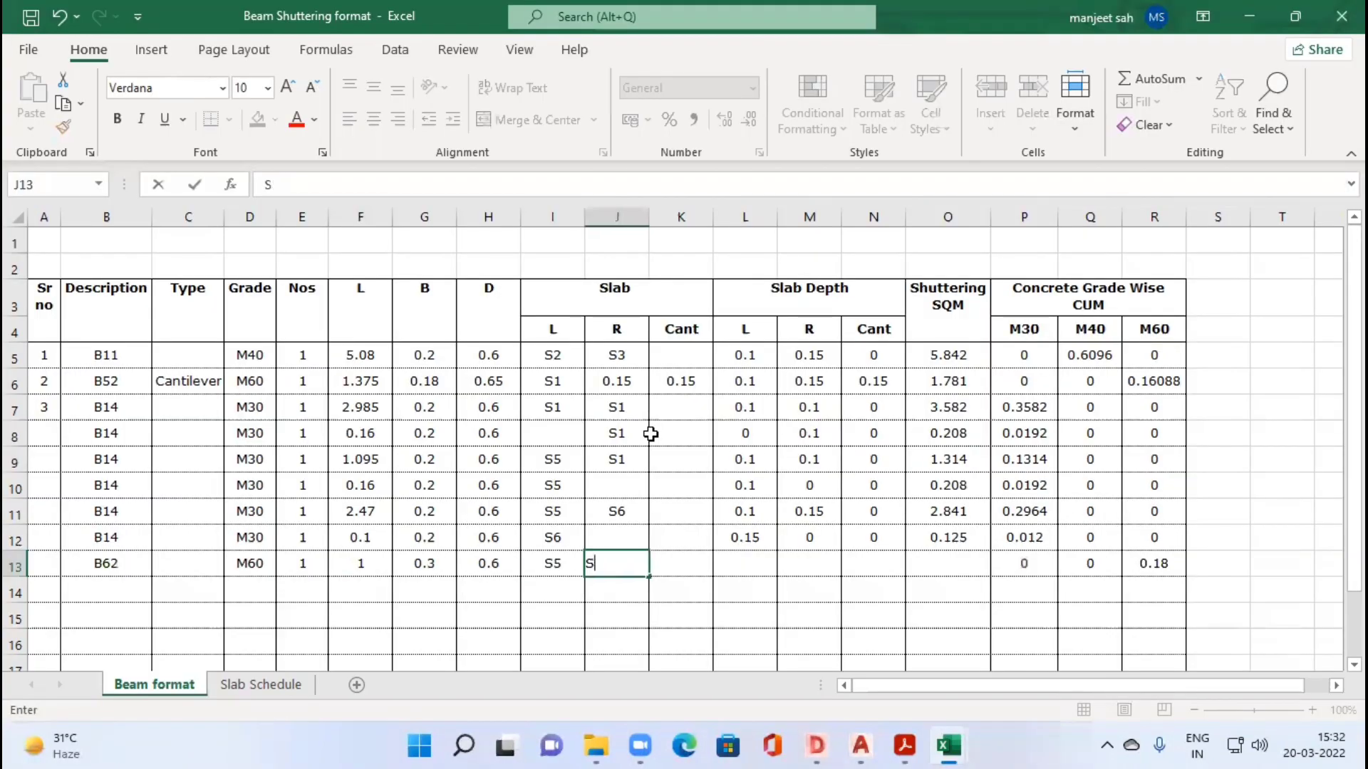
pyautogui.write('3')
pyautogui.press('Tab')
# Step: Fill the slab depth, shuttering and concrete formulas from L12:R12 down to row 13 and check the slab depth lookups
pyautogui.moveTo(745, 537); pyautogui.dragTo(809, 537)
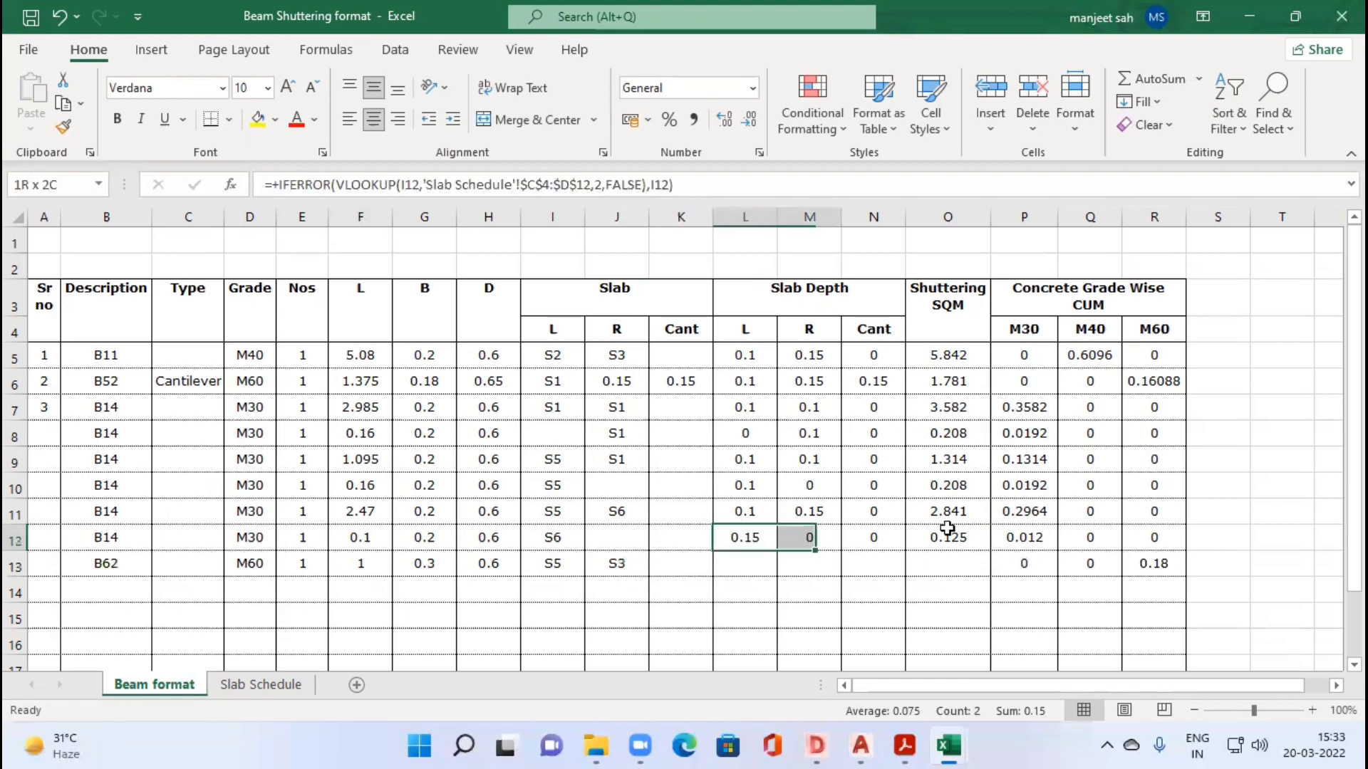
pyautogui.moveTo(1113, 528); pyautogui.dragTo(1186, 559)
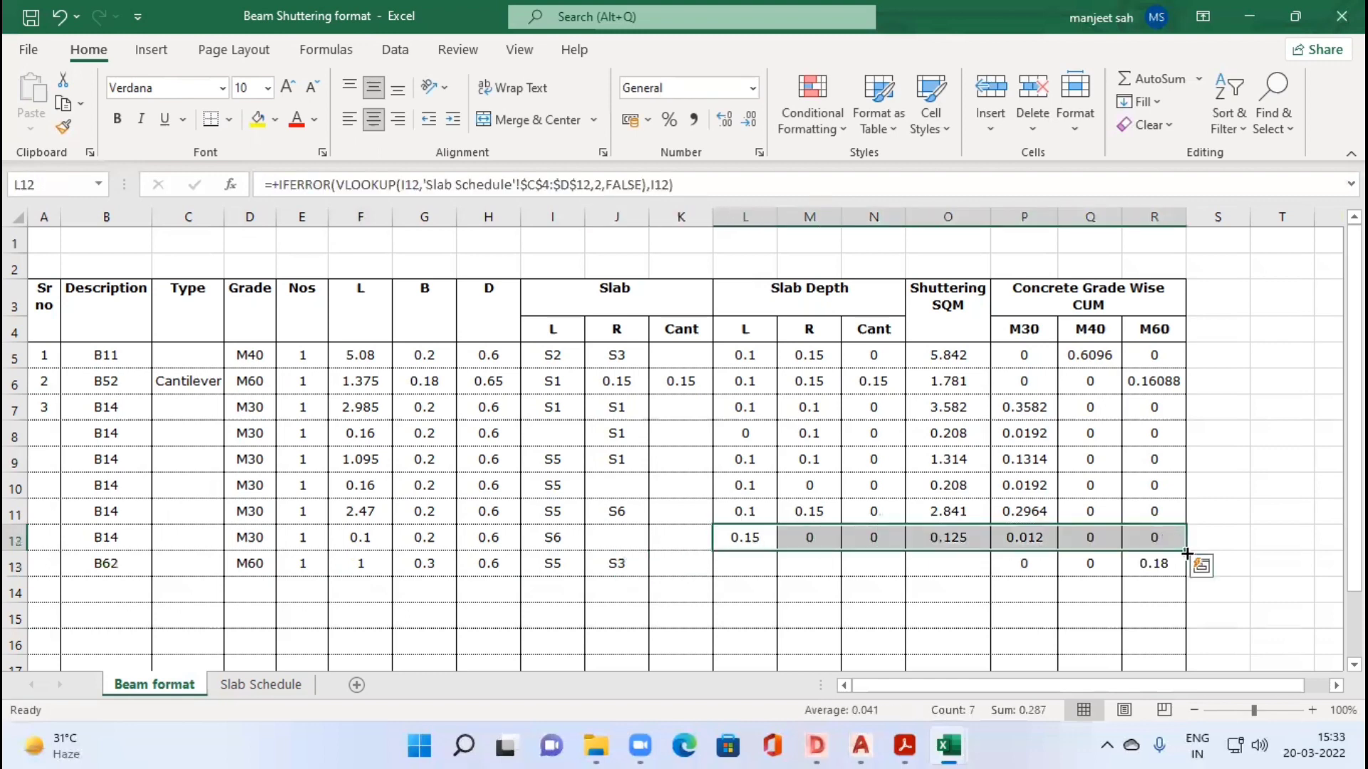
pyautogui.click(819, 572)
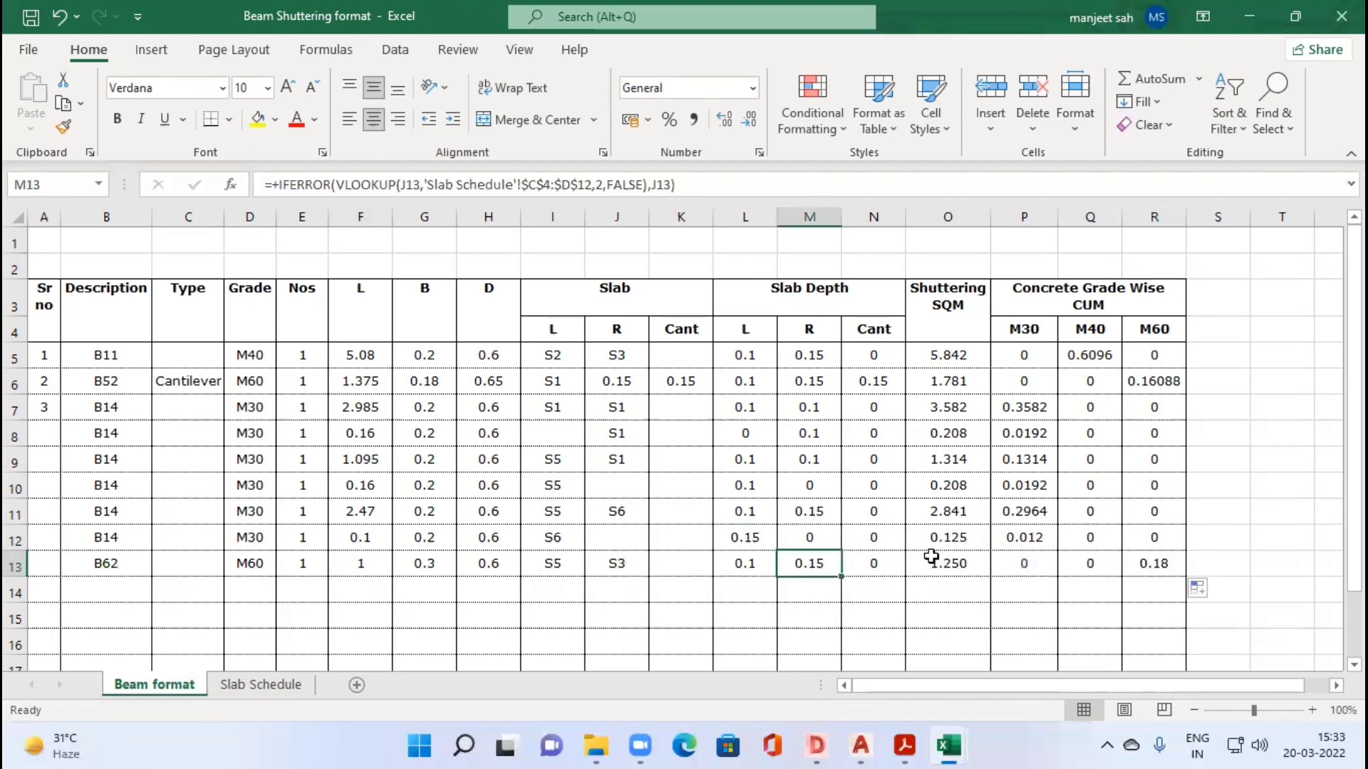
pyautogui.click(744, 567)
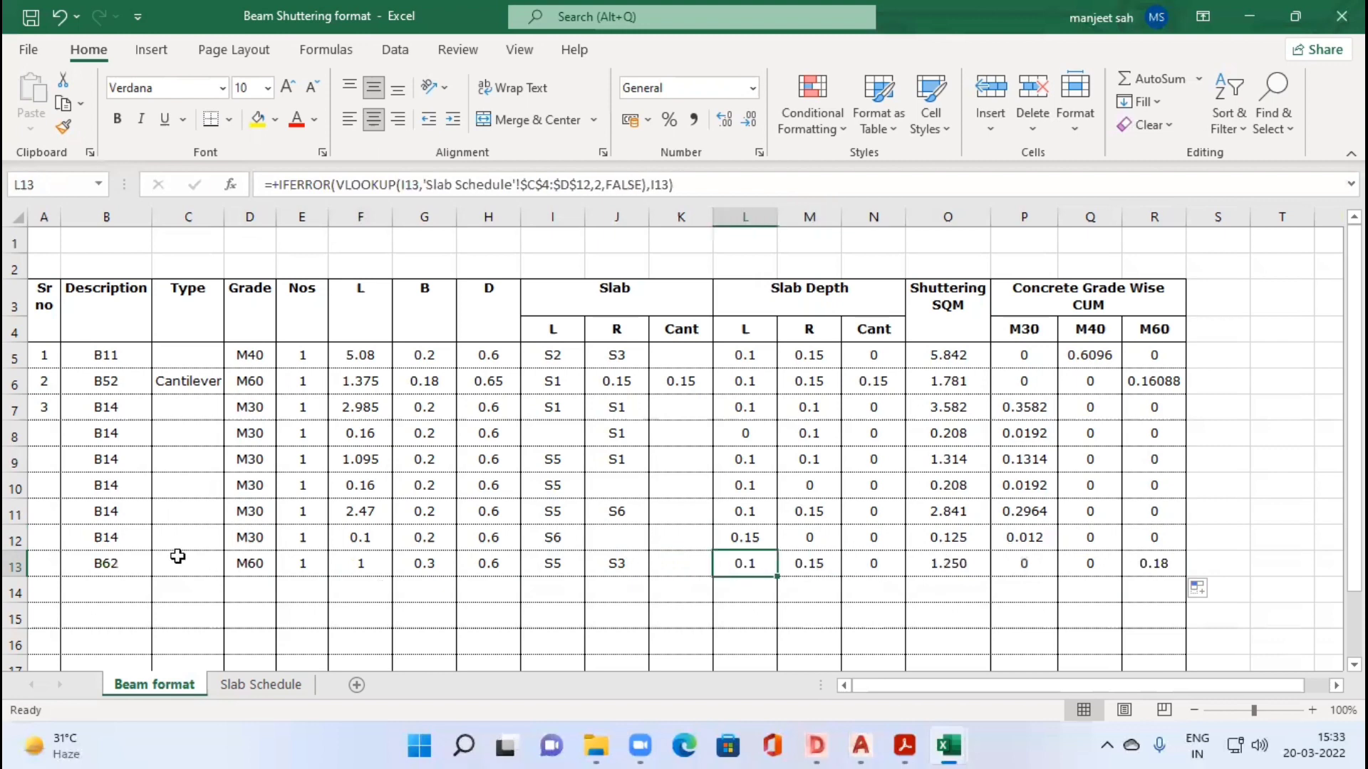
# Step: Set beam B62's Type in C13 to Cantilever and check the shuttering formula in O13
pyautogui.press('Left')
pyautogui.press('Left')
pyautogui.press('Left')
pyautogui.press('Left')
pyautogui.press('Left')
pyautogui.press('Left')
pyautogui.press('Left')
pyautogui.press('Left')
pyautogui.press('Left')
pyautogui.write('CA')
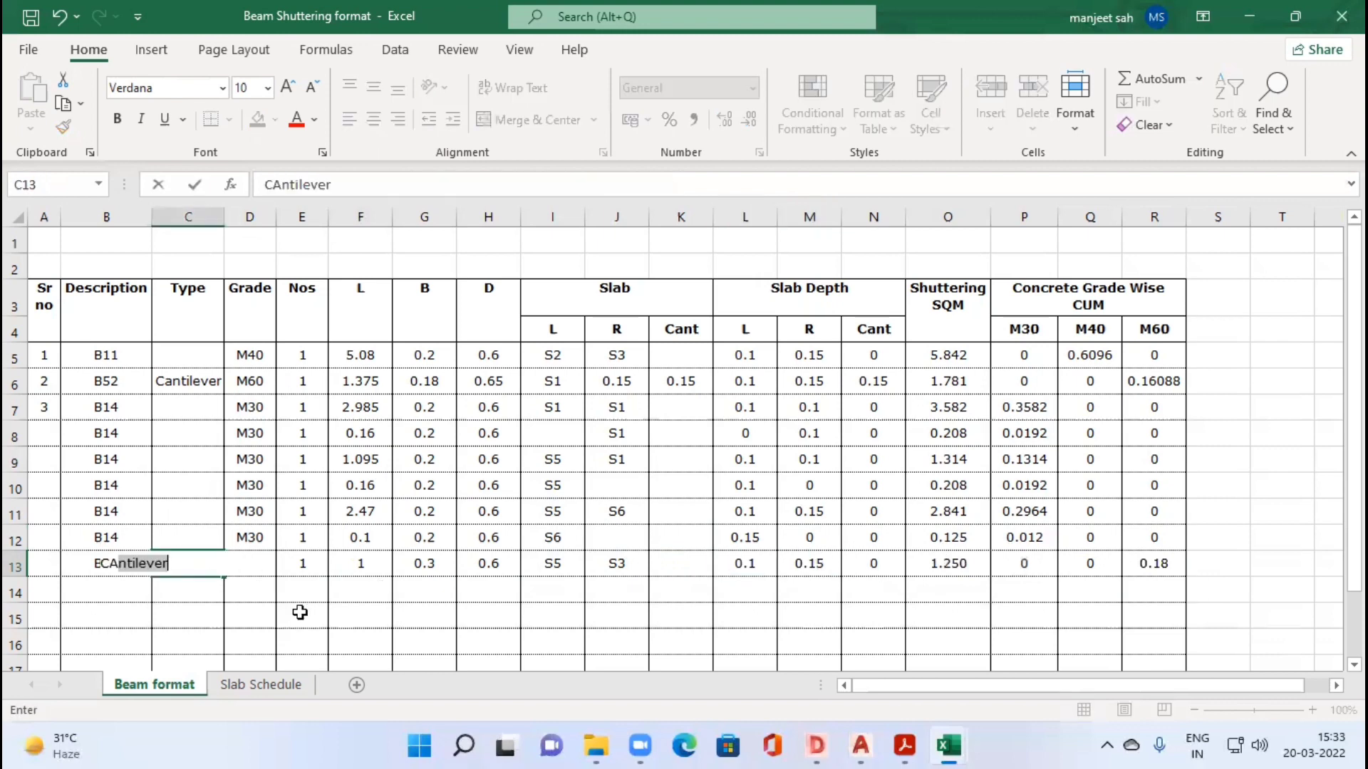
pyautogui.press('Right')
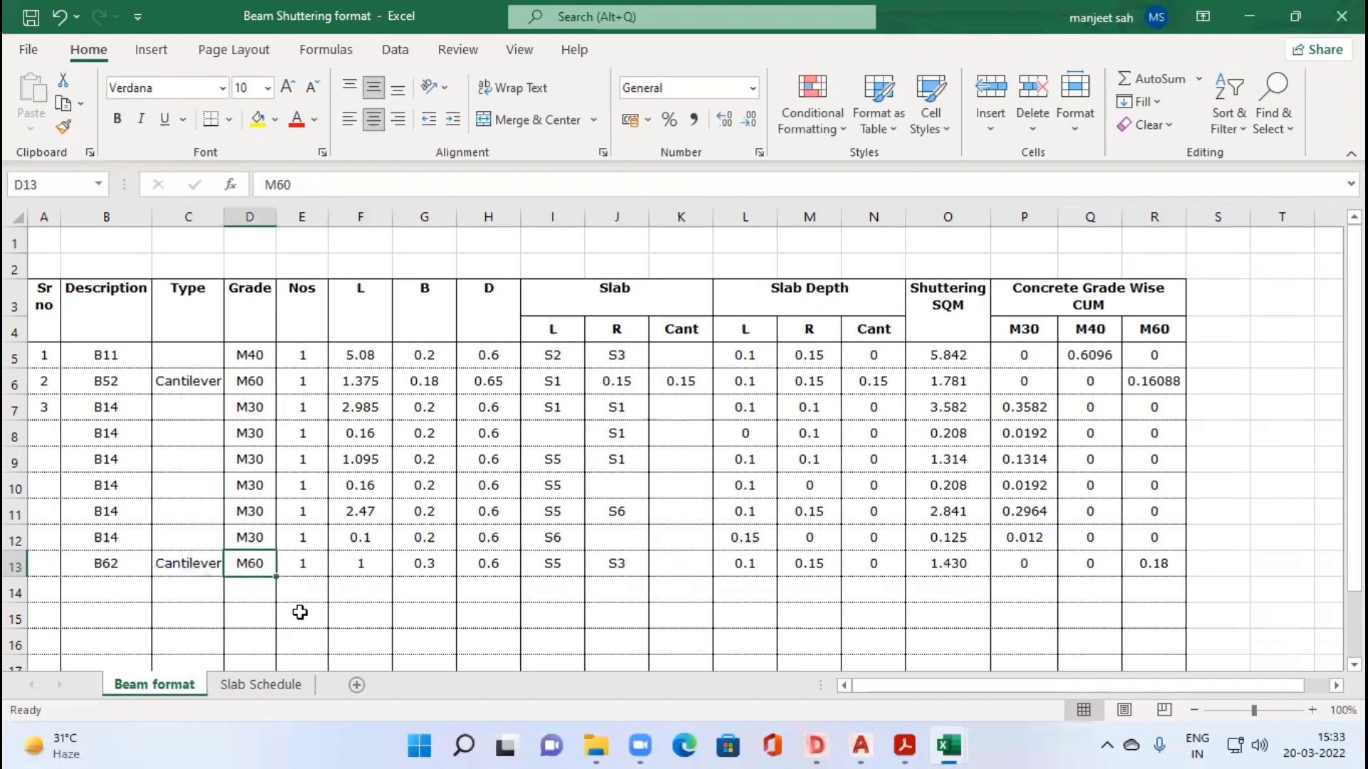
pyautogui.click(957, 565)
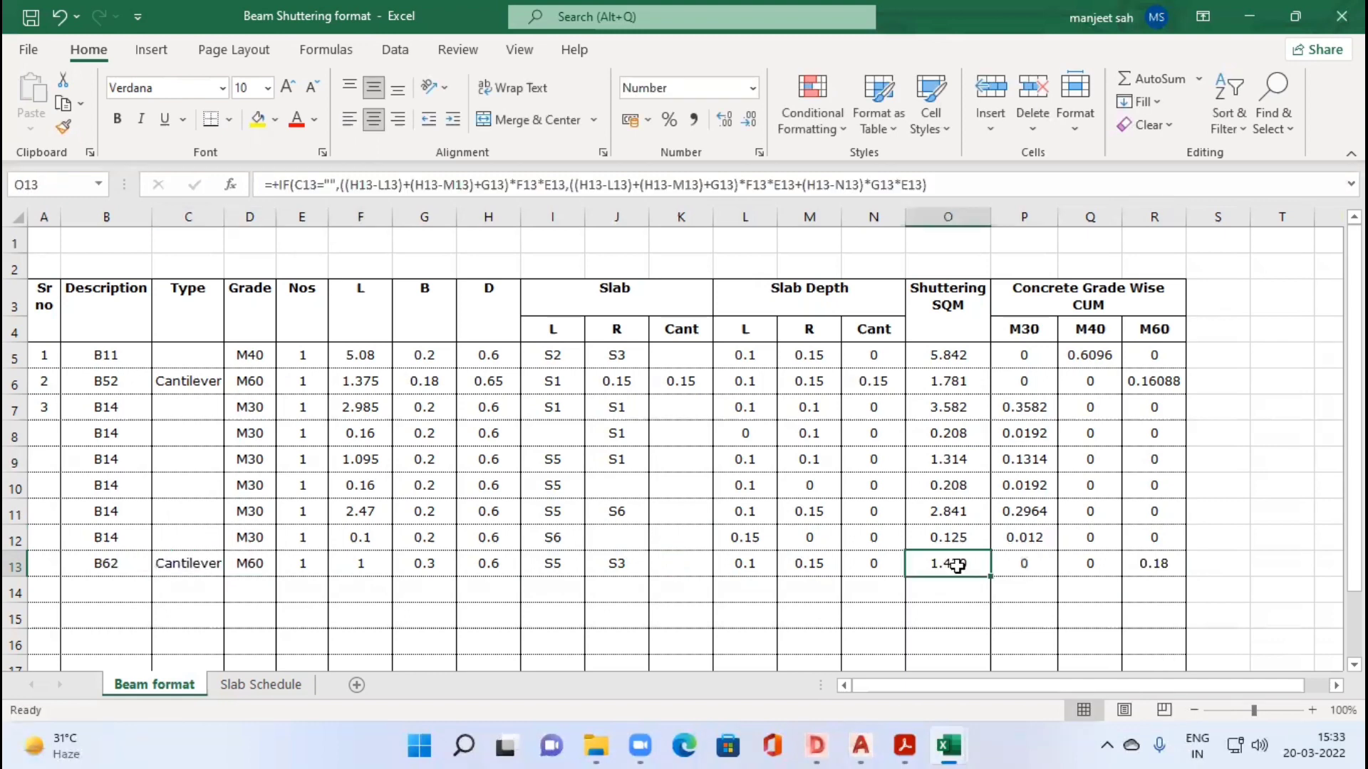
# Step: Examine the grade-wise concrete formulas and the cantilever slab depth lookup in beam B62's row
pyautogui.click(1040, 566)
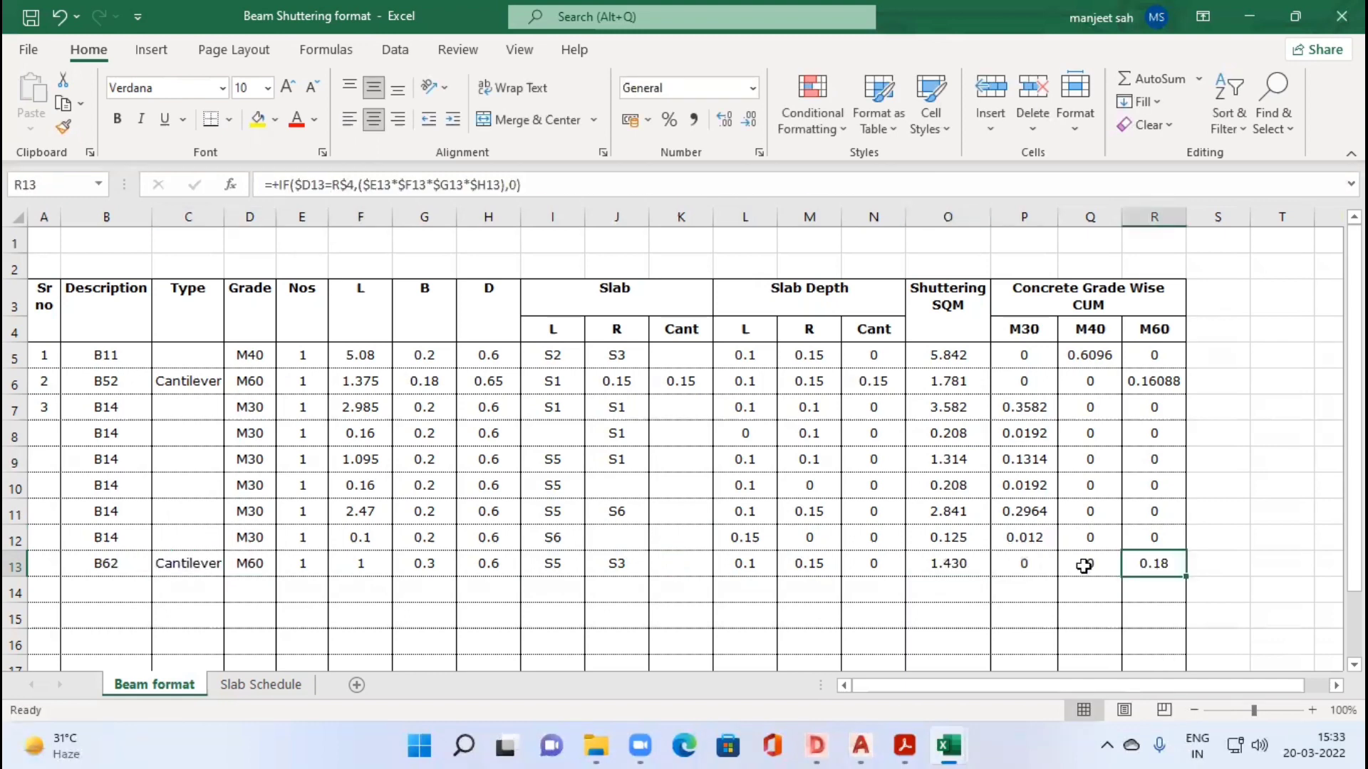
pyautogui.click(1096, 564)
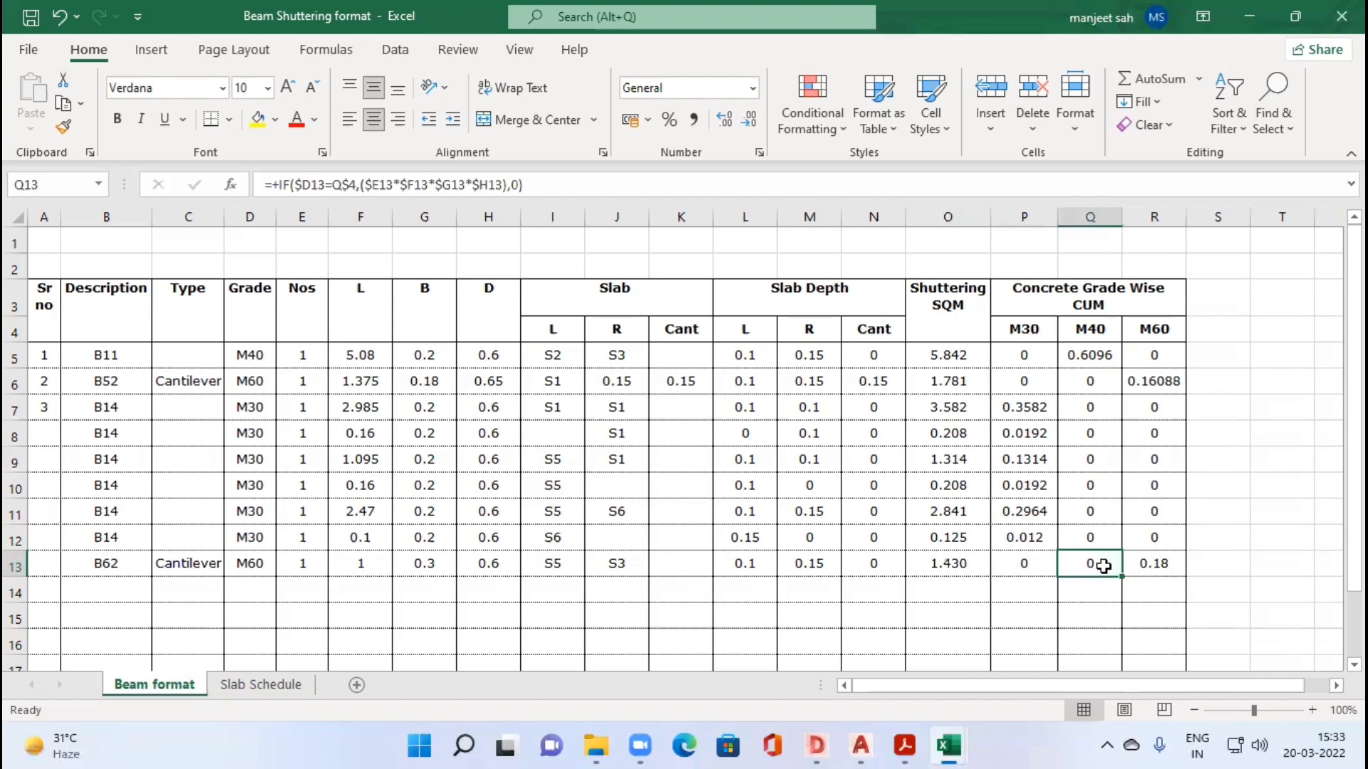
pyautogui.click(1156, 564)
pyautogui.click(1097, 564)
pyautogui.click(994, 572)
pyautogui.click(126, 570)
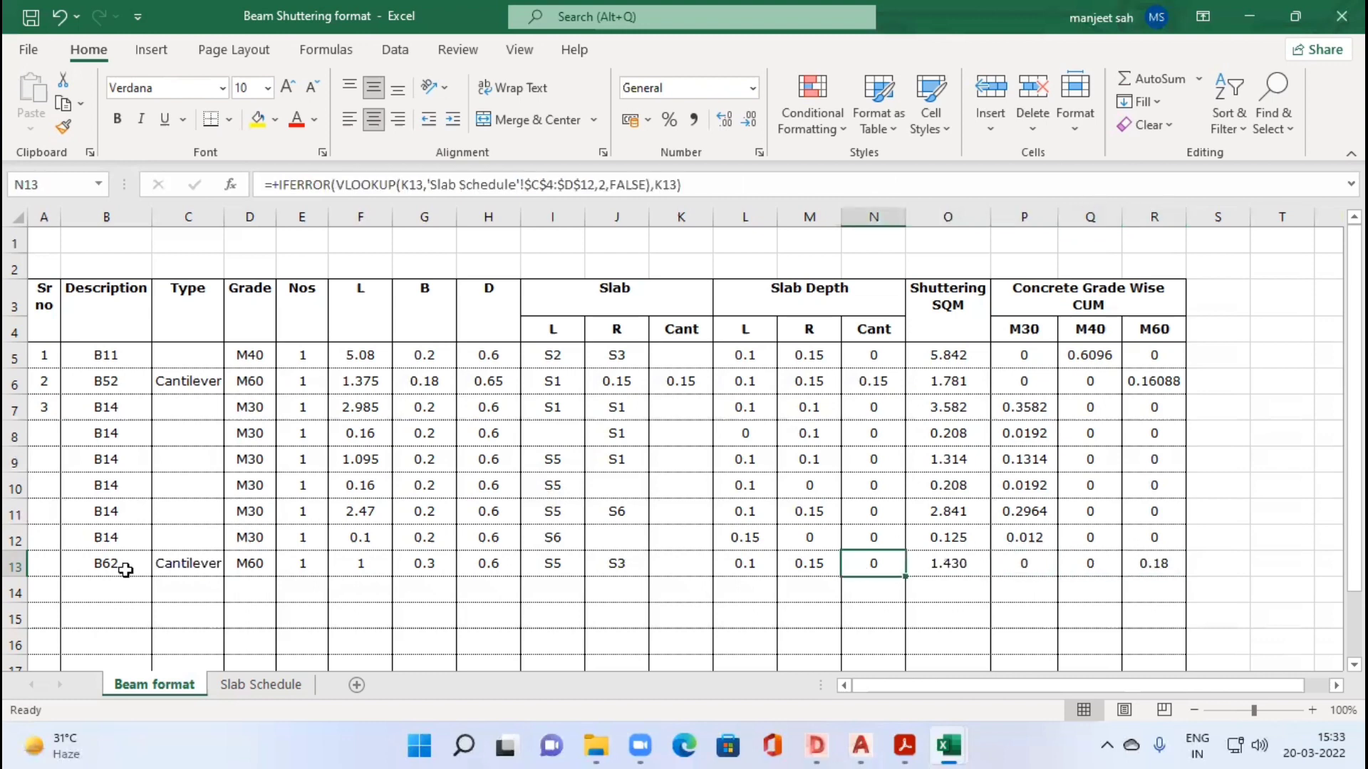
# Step: Clear the Cantilever type from C13 and recheck beam B62's shuttering formula in O13
pyautogui.click(177, 568)
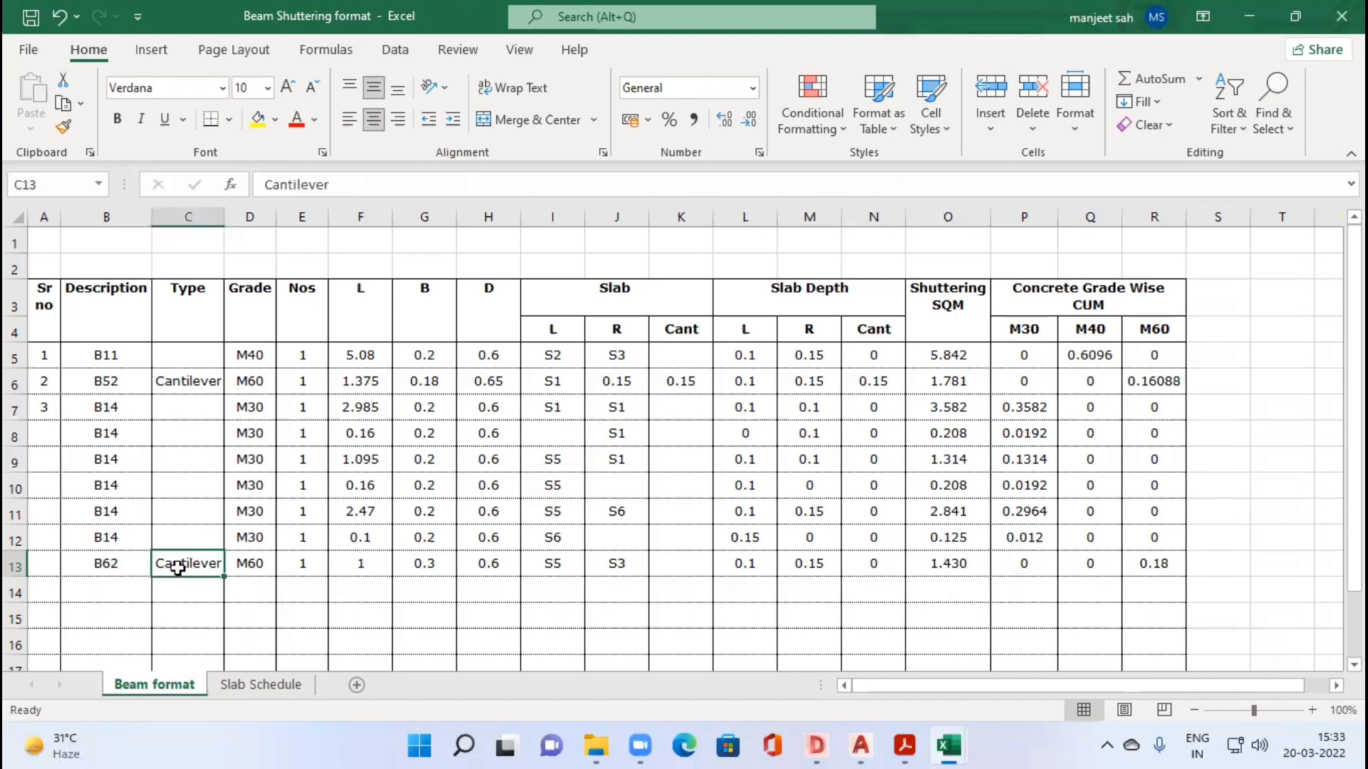
pyautogui.press('Delete')
pyautogui.press('Right')
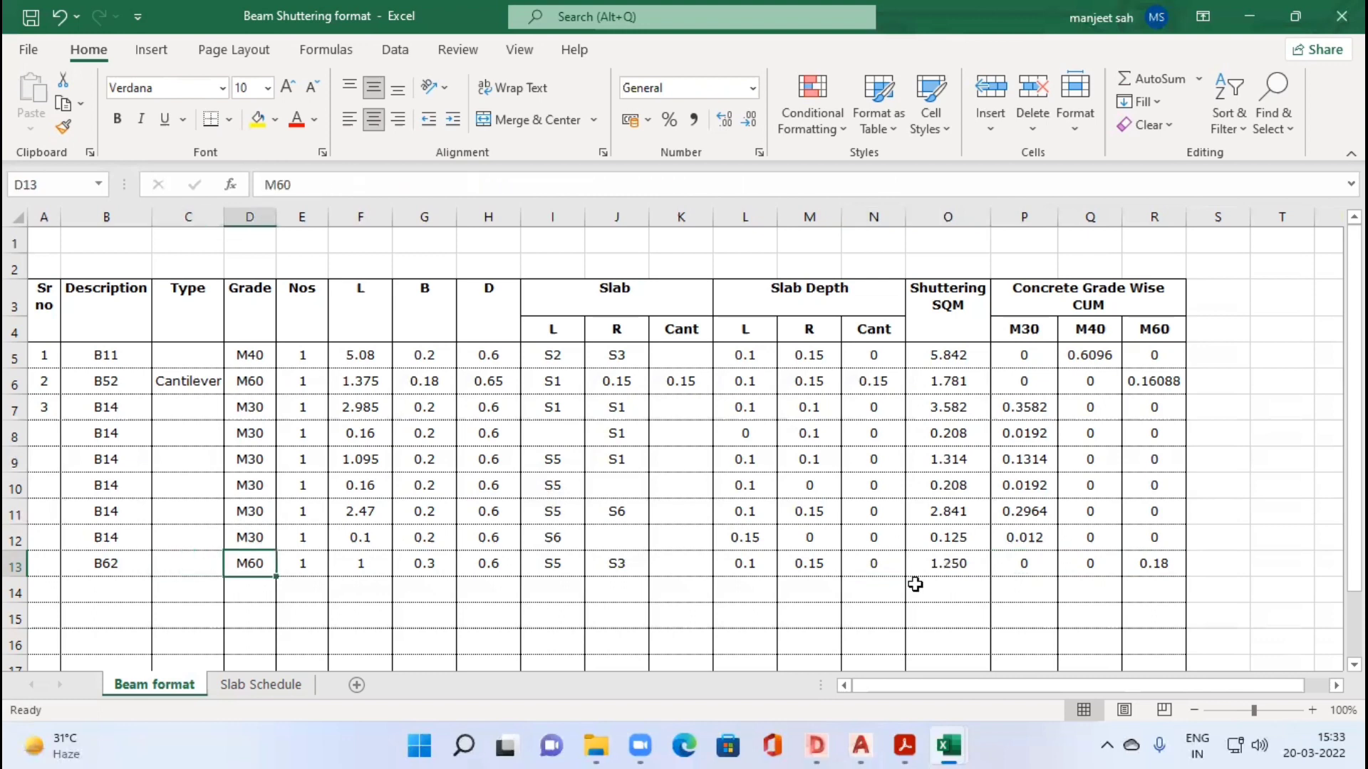
pyautogui.press('Right')
pyautogui.press('Right')
pyautogui.press('Right')
pyautogui.press('Right')
pyautogui.press('Right')
pyautogui.press('Right')
pyautogui.press('Right')
pyautogui.press('Right')
pyautogui.press('Right')
pyautogui.press('Right')
pyautogui.press('Right')
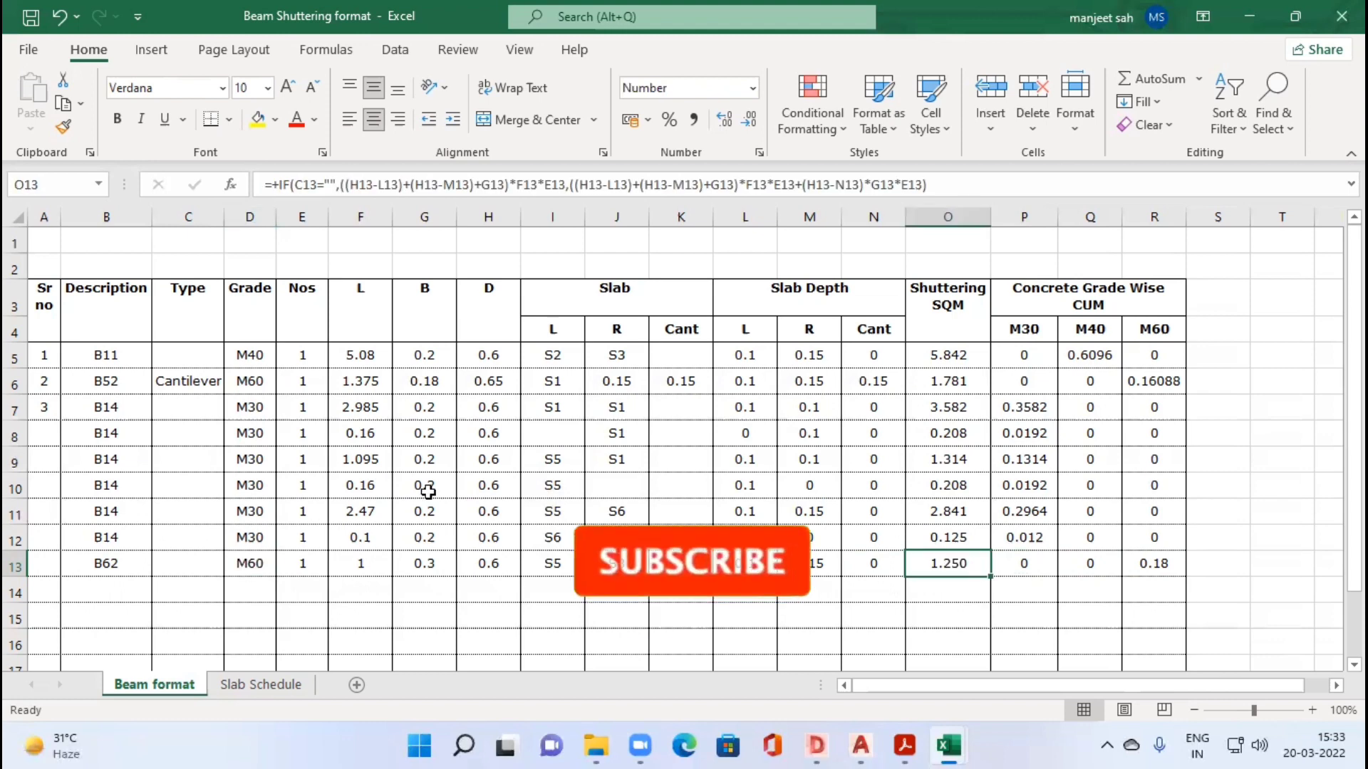
# Step: Review the slab depth, shuttering and concrete formulas in the rows of beams B52 and B62
pyautogui.scroll(-2, 620, 491)
pyautogui.scroll(2, 744, 370)
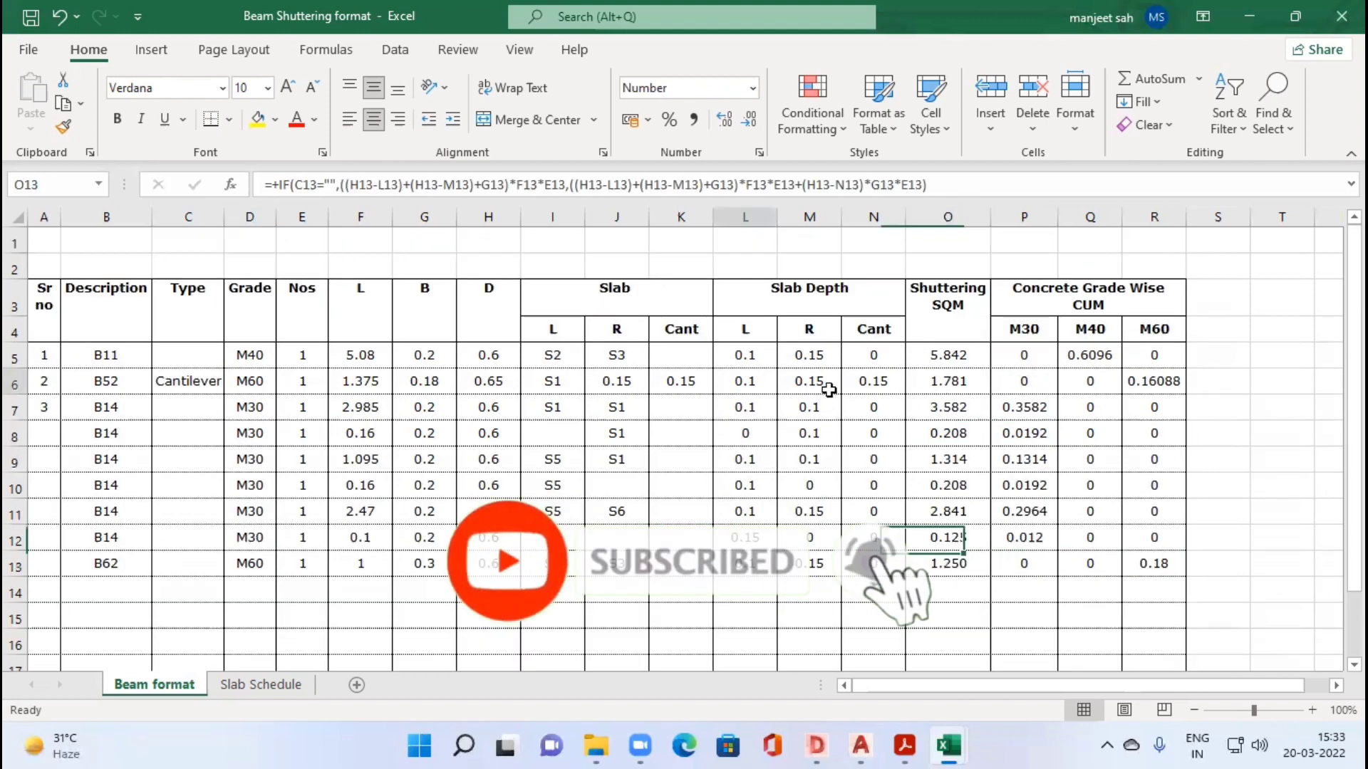
pyautogui.click(863, 383)
pyautogui.click(1109, 383)
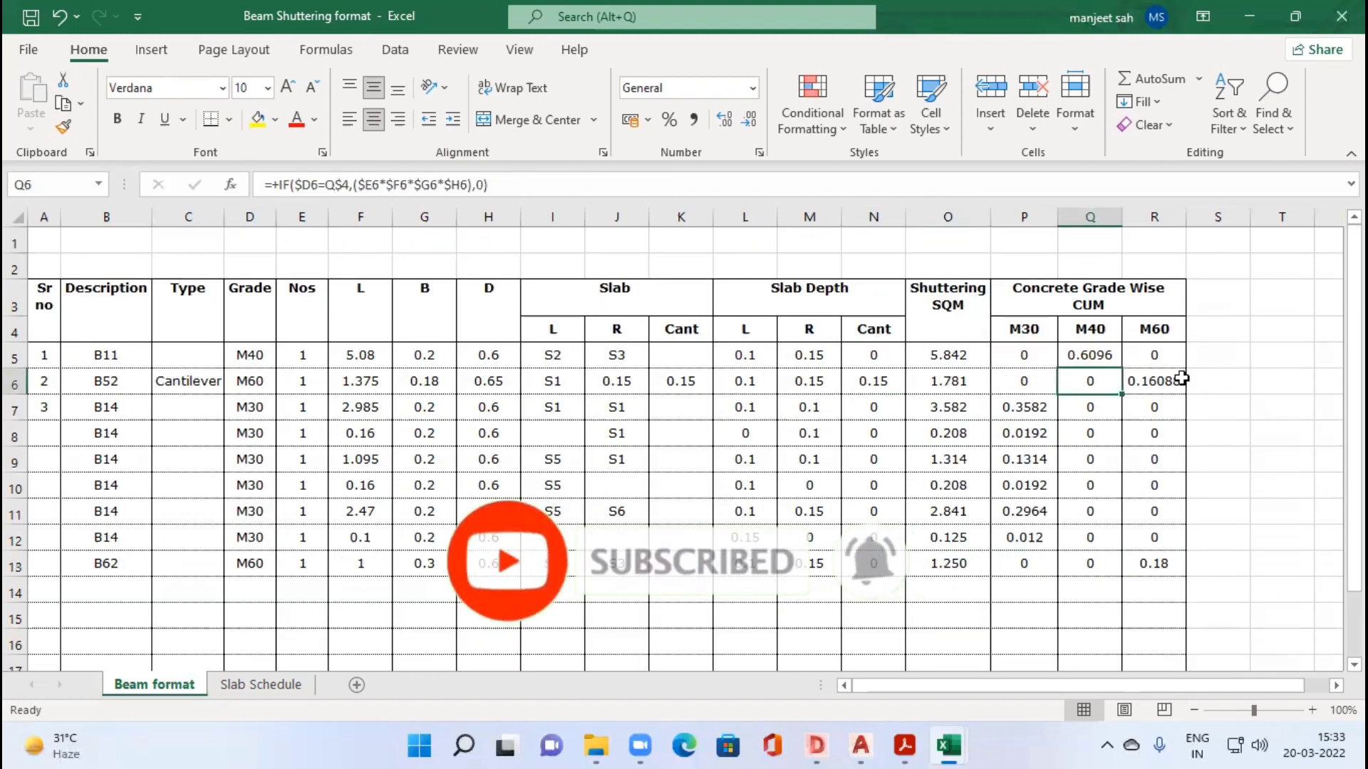
pyautogui.click(933, 562)
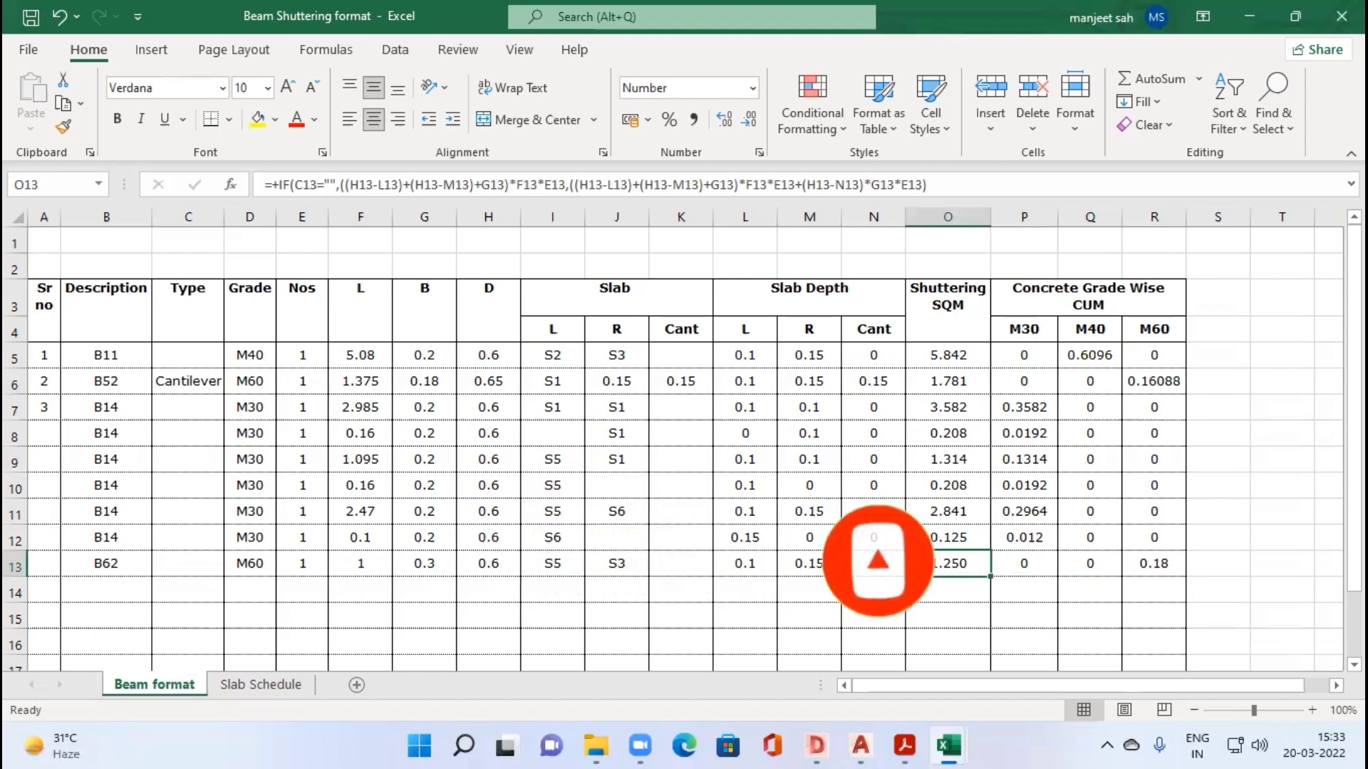
pyautogui.click(789, 562)
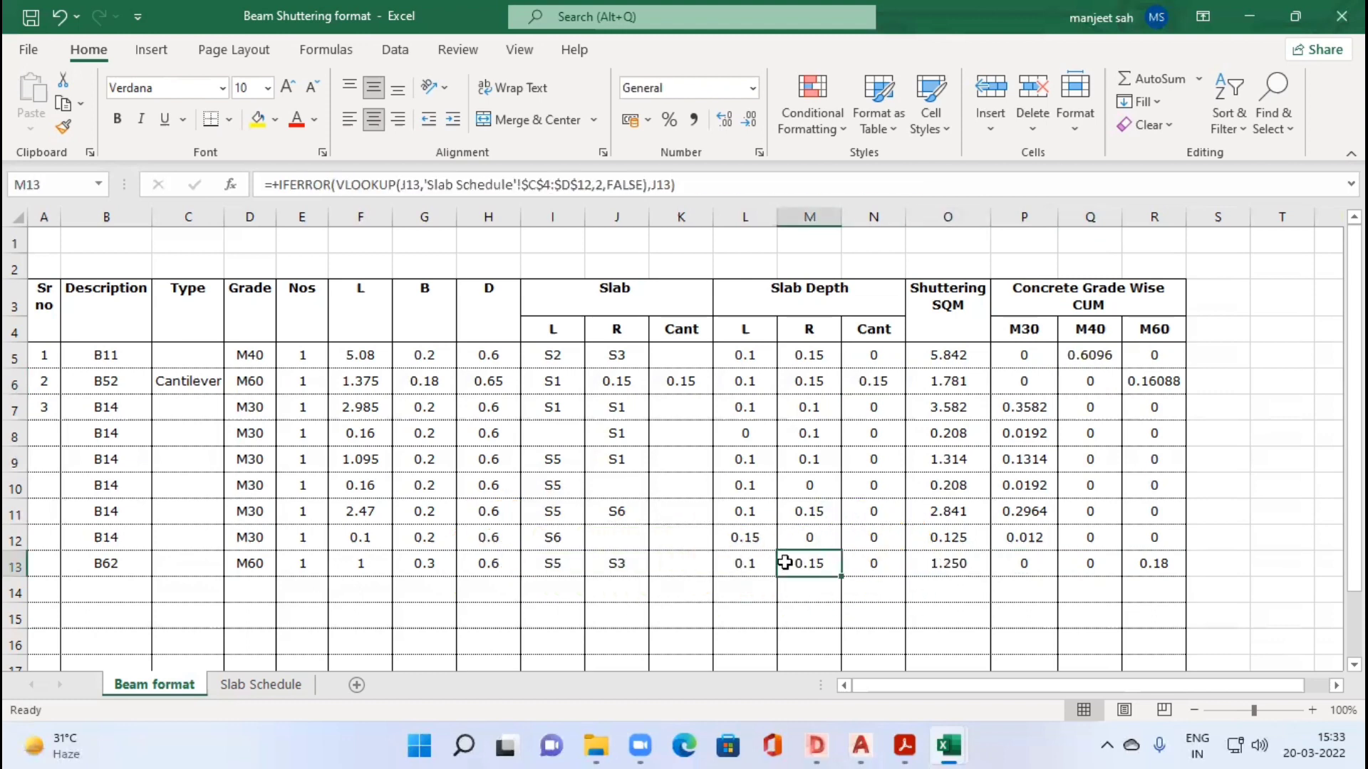
pyautogui.click(1020, 564)
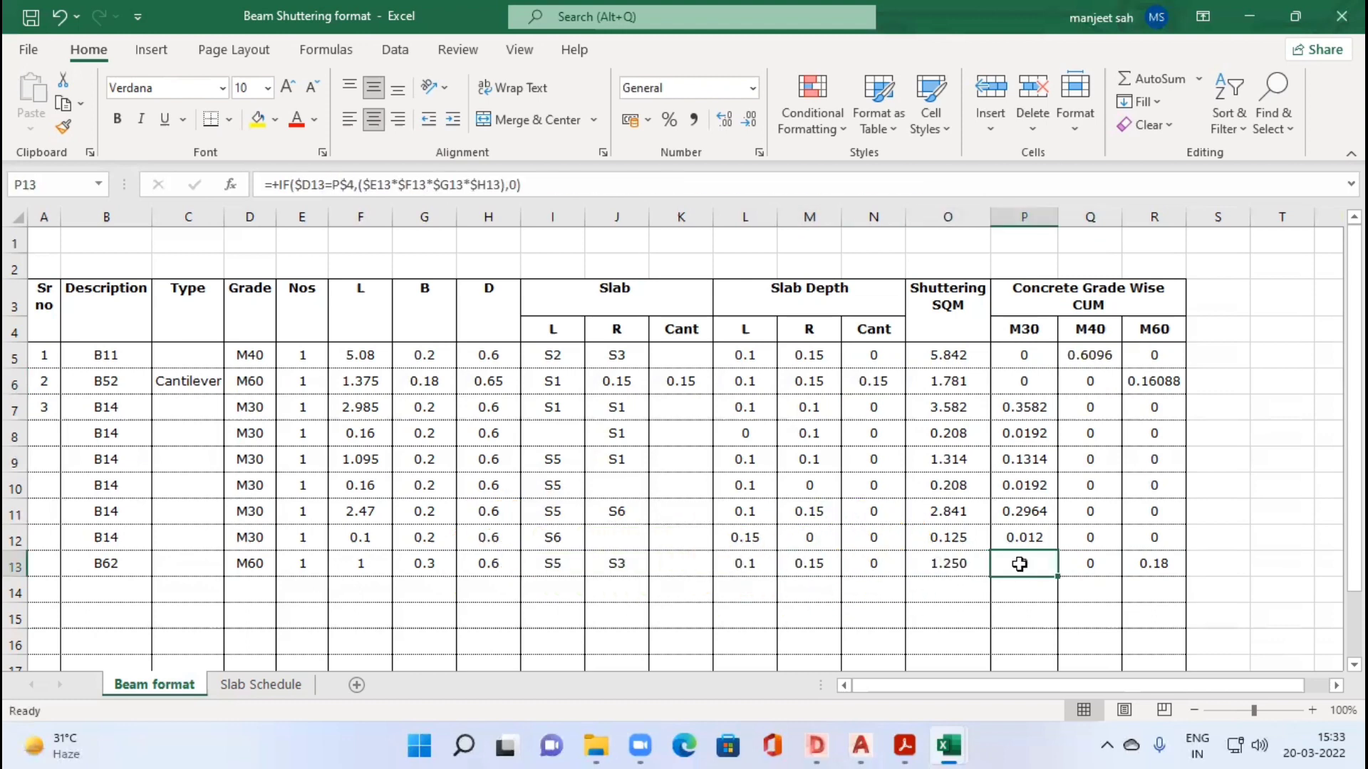